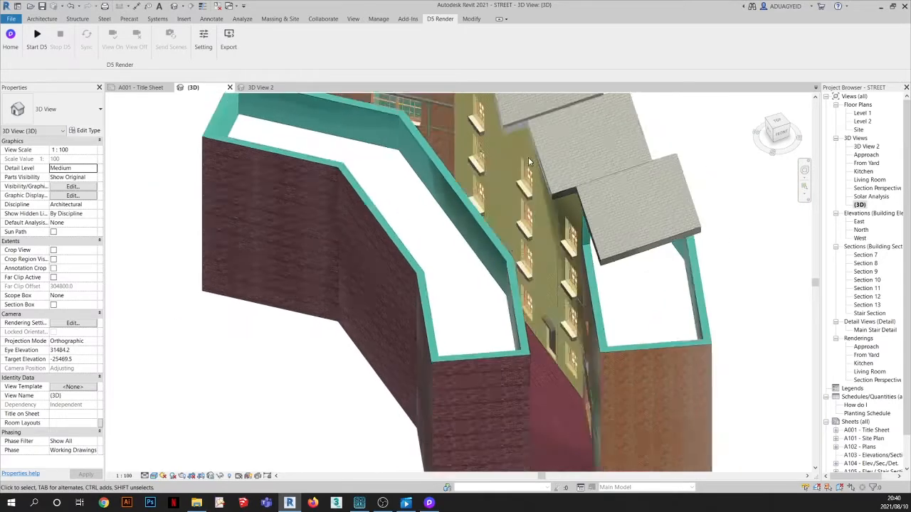
Inspect the street model's roofs, brick walls and lane from several angles in the default 3D view
{"action": "left_click", "coordinate": [541, 151]}
{"action": "scroll", "coordinate": [585, 214], "scroll_direction": "down", "scroll_amount": 2}
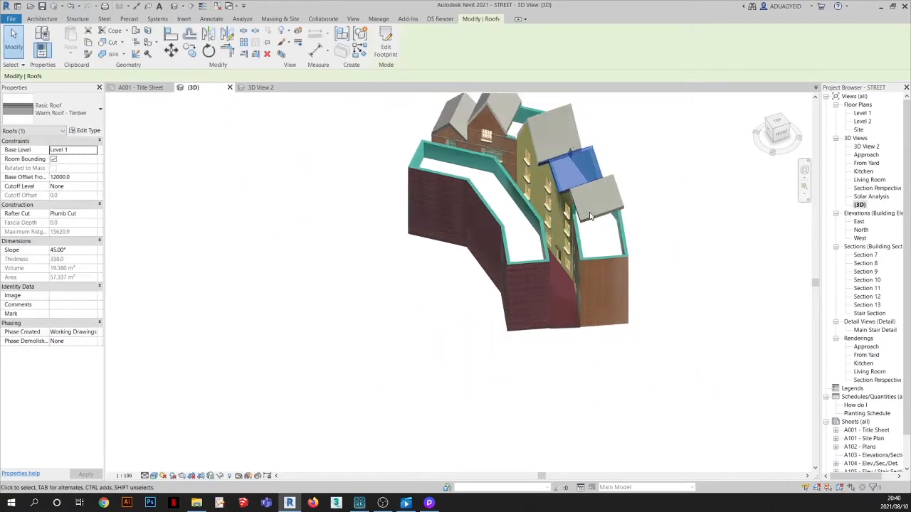
{"action": "middle_click_drag", "start_coordinate": [637, 234], "coordinate": [614, 230], "text": "shift"}
{"action": "left_click", "coordinate": [610, 271]}
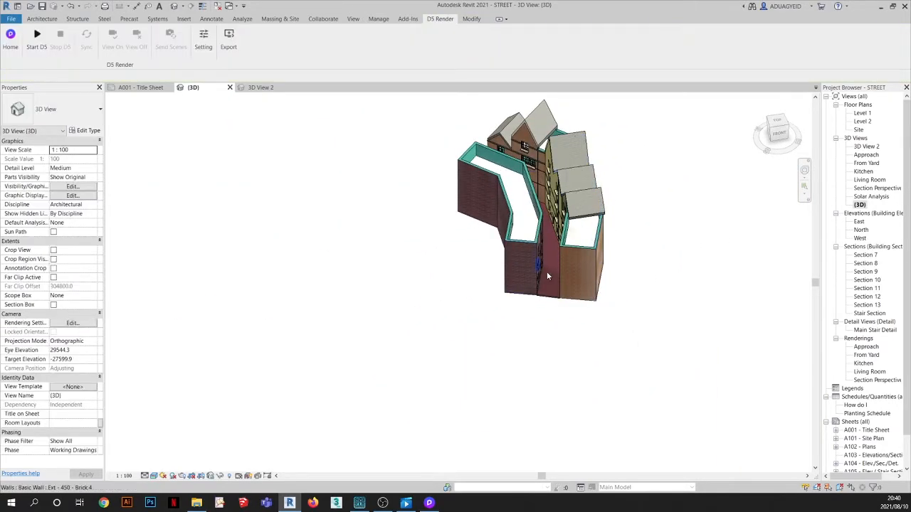
{"action": "middle_click_drag", "start_coordinate": [547, 271], "coordinate": [637, 274], "text": "shift"}
{"action": "scroll", "coordinate": [557, 211], "scroll_direction": "up", "scroll_amount": 2}
{"action": "middle_click_drag", "start_coordinate": [578, 221], "coordinate": [515, 242], "text": "shift"}
{"action": "scroll", "coordinate": [408, 237], "scroll_direction": "up", "scroll_amount": 2}
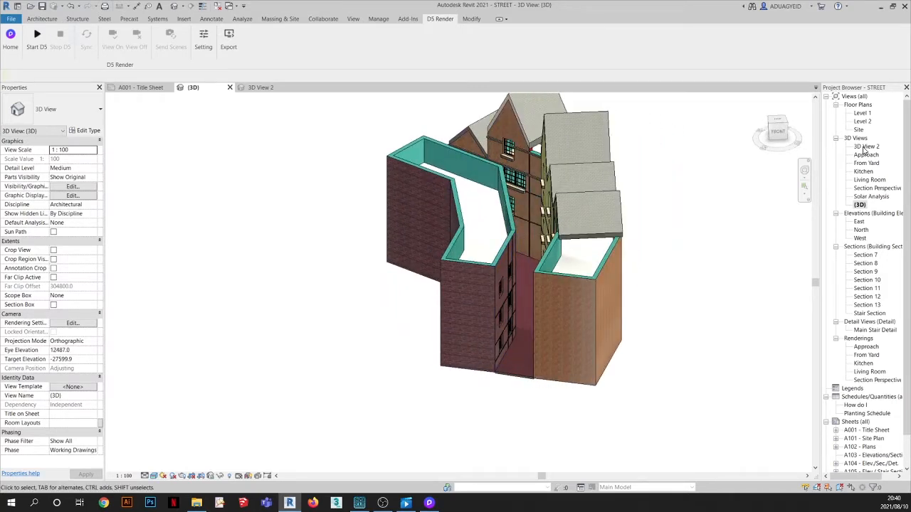
Open the 3D View 2 perspective and examine the curved lane framed between the brick and yellow buildings
{"action": "double_click", "coordinate": [866, 147]}
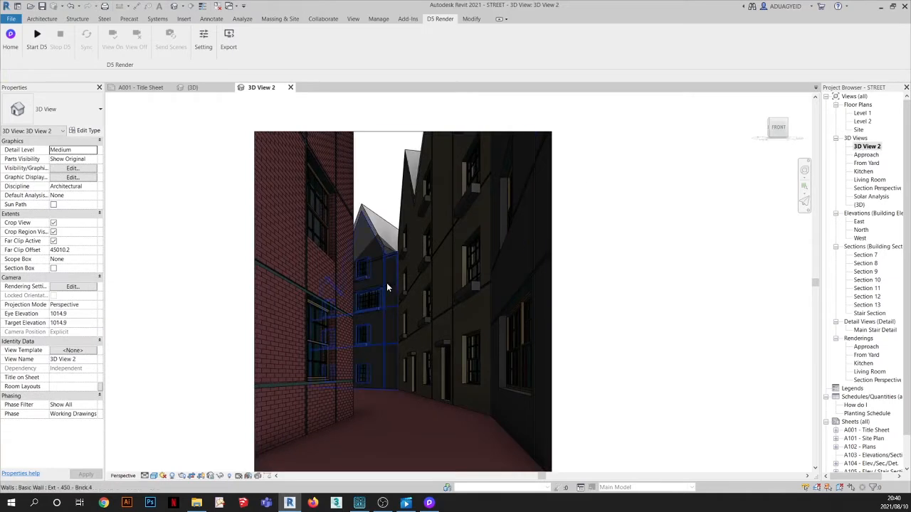
{"action": "scroll", "coordinate": [376, 322], "scroll_direction": "up", "scroll_amount": 2}
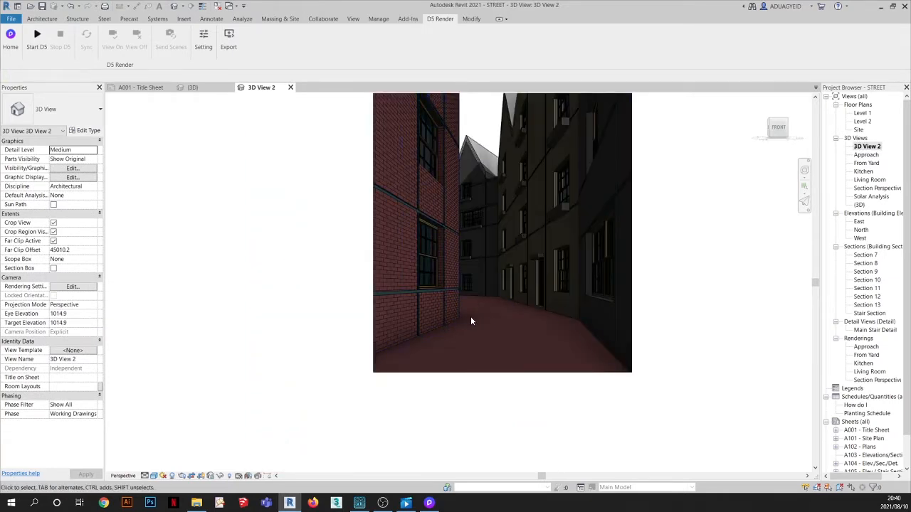
{"action": "middle_click_drag", "start_coordinate": [673, 298], "coordinate": [598, 353]}
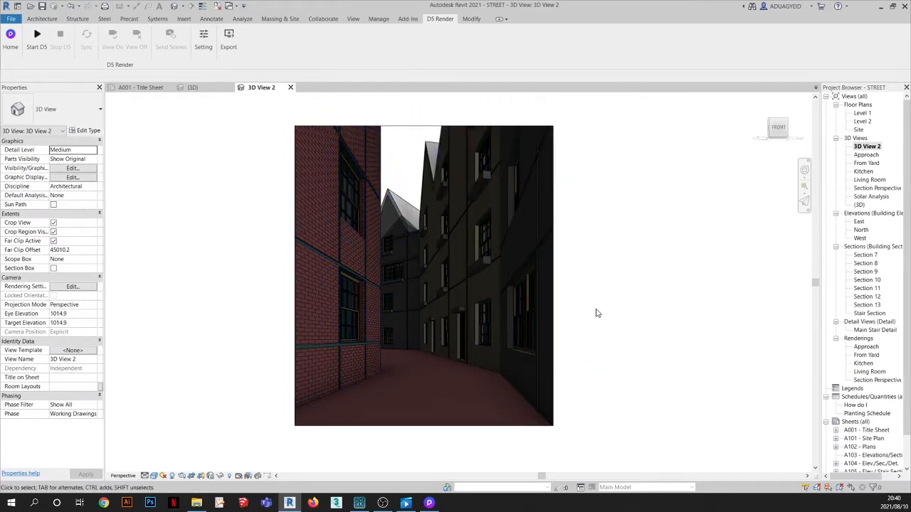
{"action": "middle_click_drag", "start_coordinate": [606, 311], "coordinate": [646, 279]}
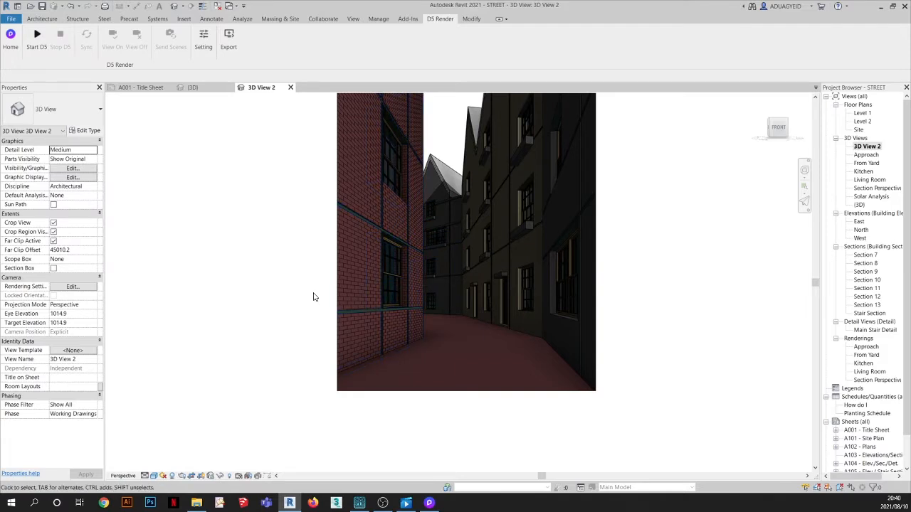
{"action": "middle_click_drag", "start_coordinate": [313, 296], "coordinate": [282, 309]}
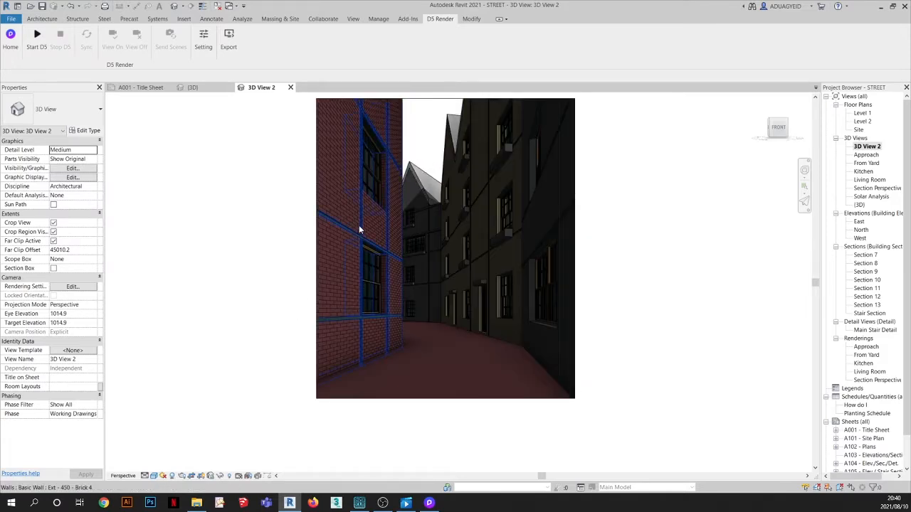
{"action": "scroll", "coordinate": [360, 228], "scroll_direction": "down", "scroll_amount": 2}
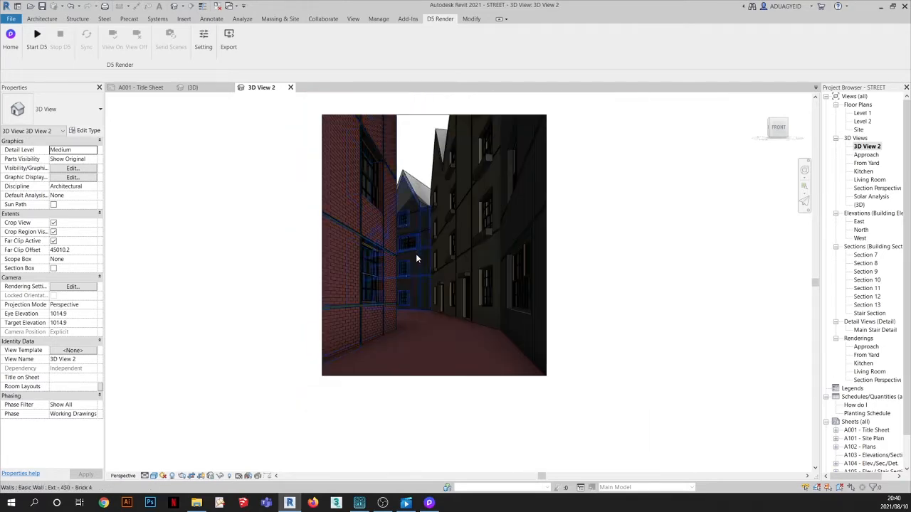
Compare the overall massing in the default 3D view with the street-level perspective of 3D View 2
{"action": "double_click", "coordinate": [860, 205]}
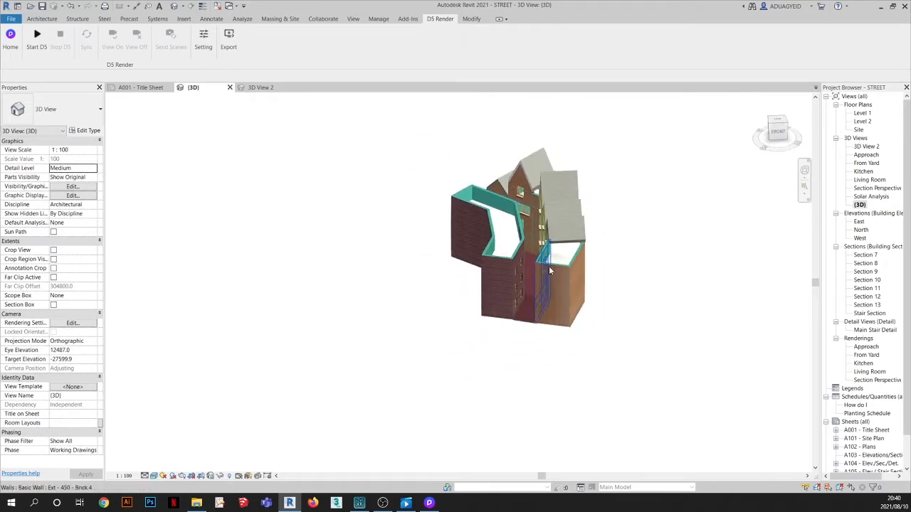
{"action": "middle_click_drag", "start_coordinate": [549, 267], "coordinate": [498, 274], "text": "shift"}
{"action": "double_click", "coordinate": [862, 146]}
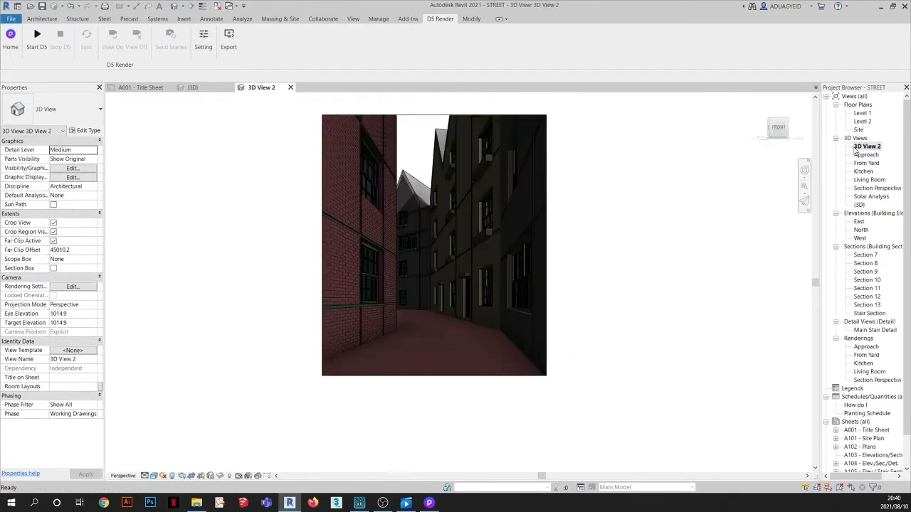
{"action": "scroll", "coordinate": [401, 261], "scroll_direction": "up", "scroll_amount": 5}
{"action": "scroll", "coordinate": [423, 252], "scroll_direction": "down", "scroll_amount": 3}
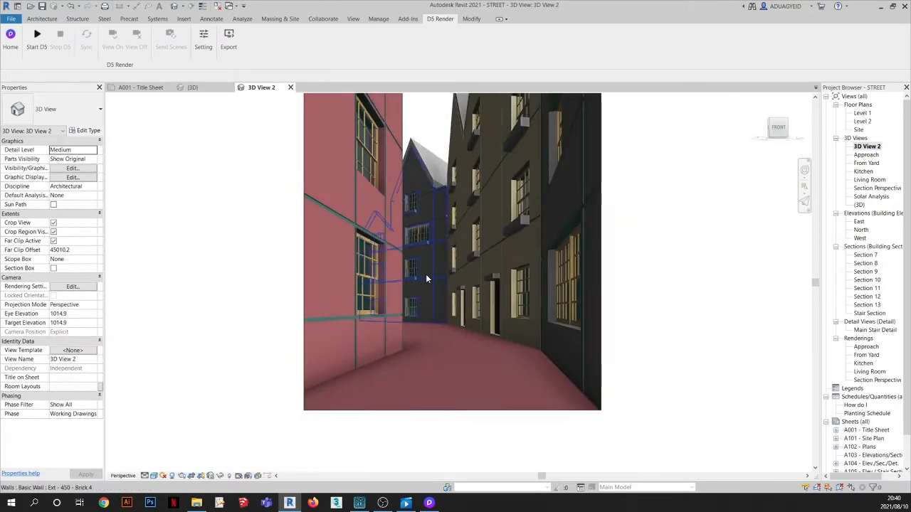
{"action": "scroll", "coordinate": [426, 275], "scroll_direction": "up", "scroll_amount": 1}
{"action": "middle_click_drag", "start_coordinate": [426, 275], "coordinate": [402, 275]}
{"action": "scroll", "coordinate": [432, 262], "scroll_direction": "down", "scroll_amount": 1}
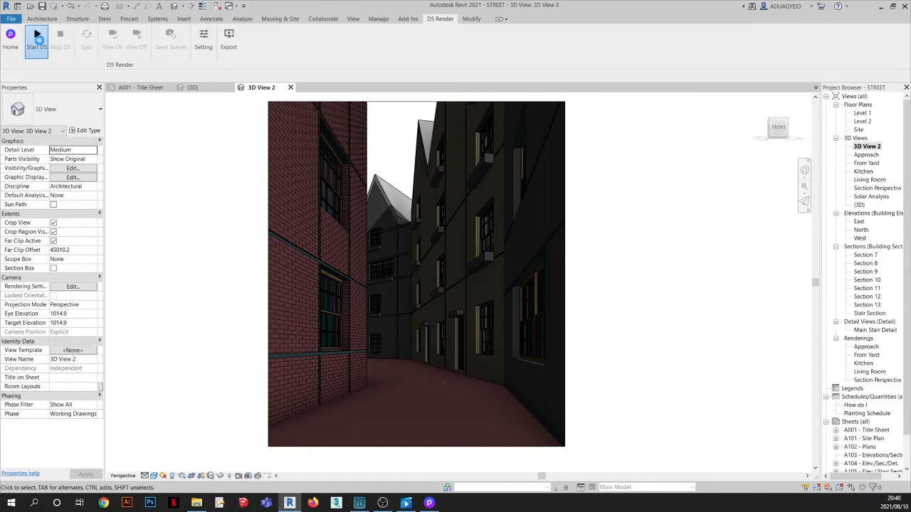
Start the D5 link for 3D View 2 and switch to the street animation project in D5 Render
{"action": "left_click", "coordinate": [38, 39]}
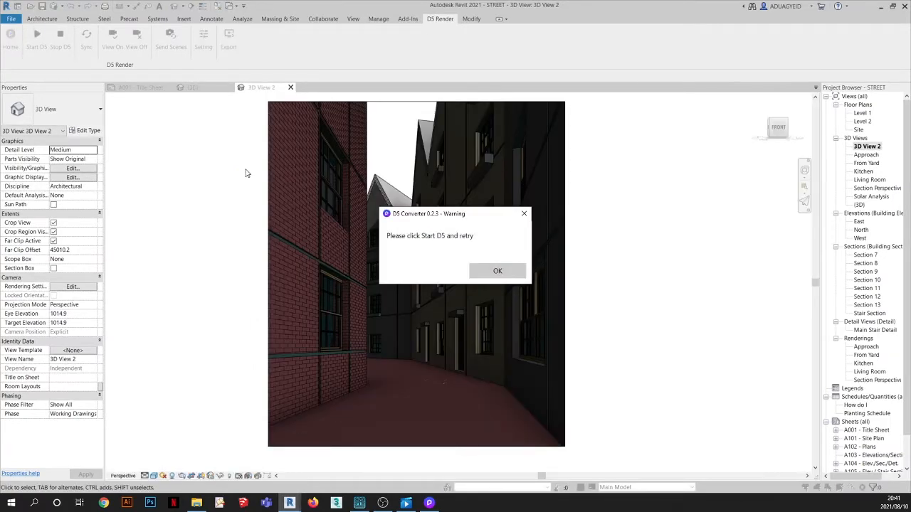
{"action": "left_click", "coordinate": [489, 270]}
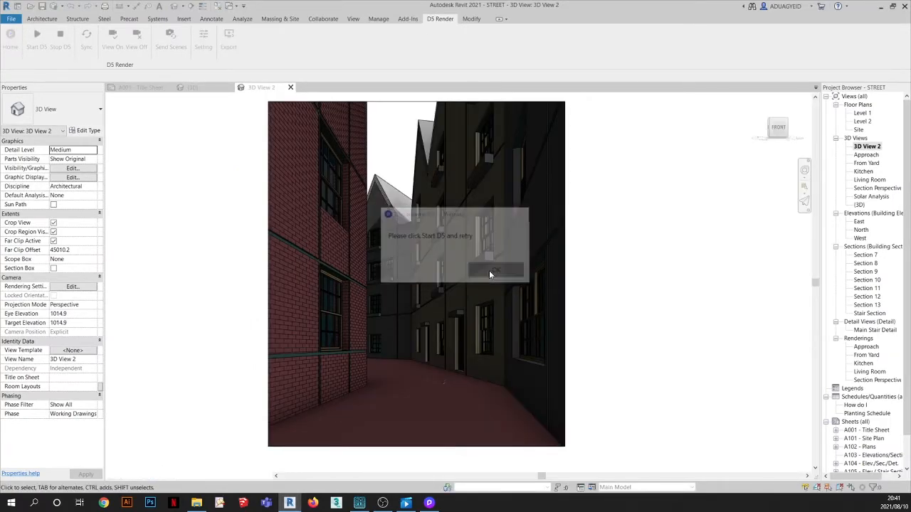
{"action": "left_click", "coordinate": [430, 504]}
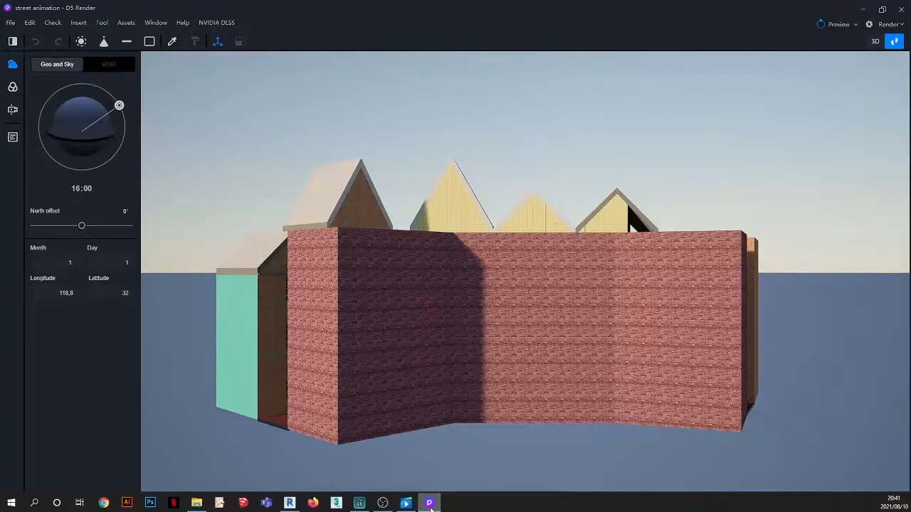
{"action": "right_click_drag", "start_coordinate": [482, 321], "coordinate": [405, 363]}
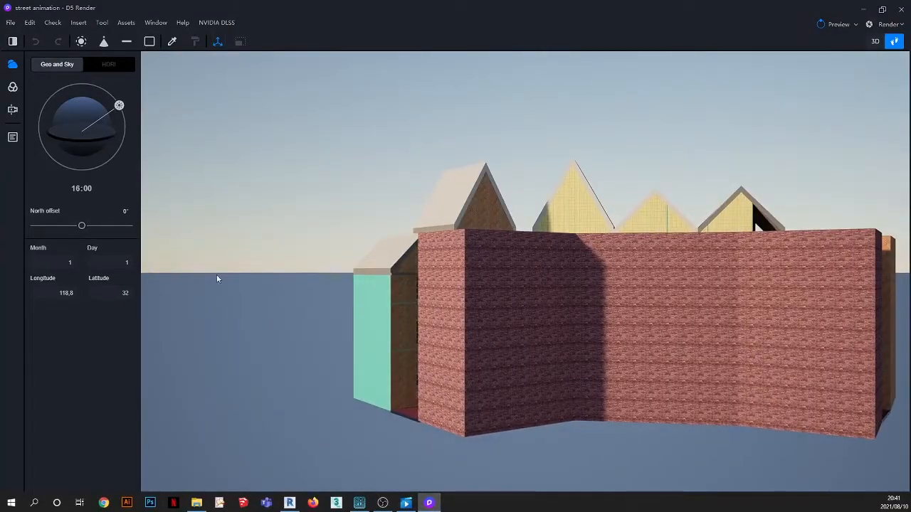
Load the 3D View 2 scene from the scene list and reframe the camera along the curved lane
{"action": "left_click", "coordinate": [12, 136]}
{"action": "scroll", "coordinate": [71, 146], "scroll_direction": "down", "scroll_amount": 2}
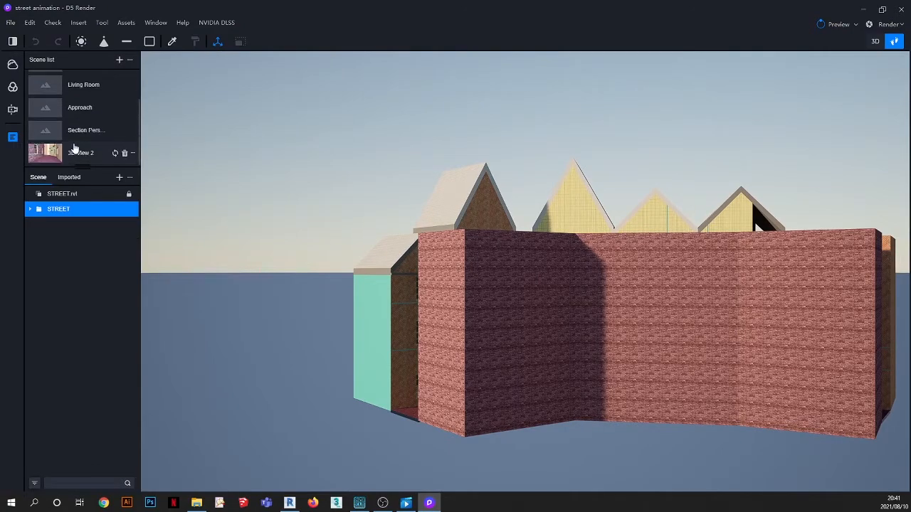
{"action": "left_click", "coordinate": [63, 155]}
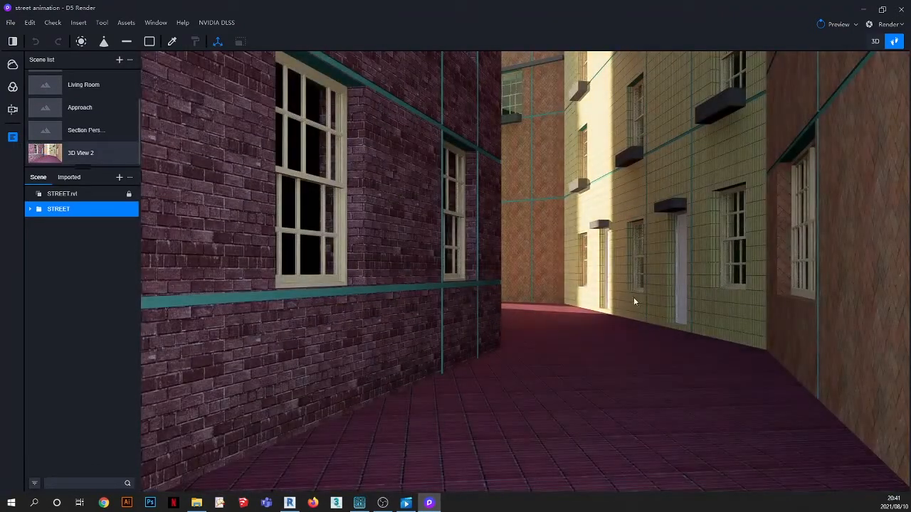
{"action": "scroll", "coordinate": [483, 302], "scroll_direction": "down", "scroll_amount": 2}
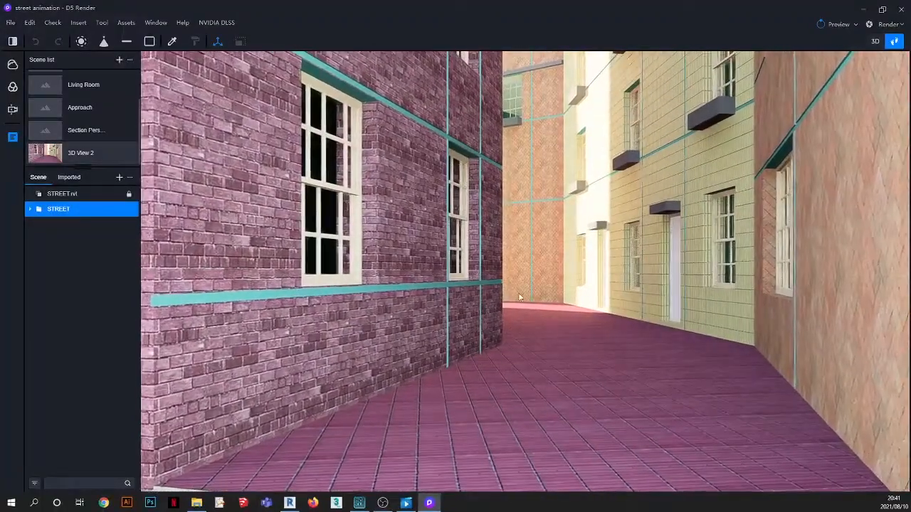
{"action": "right_click_drag", "start_coordinate": [519, 292], "coordinate": [522, 279]}
{"action": "scroll", "coordinate": [522, 279], "scroll_direction": "up", "scroll_amount": 3}
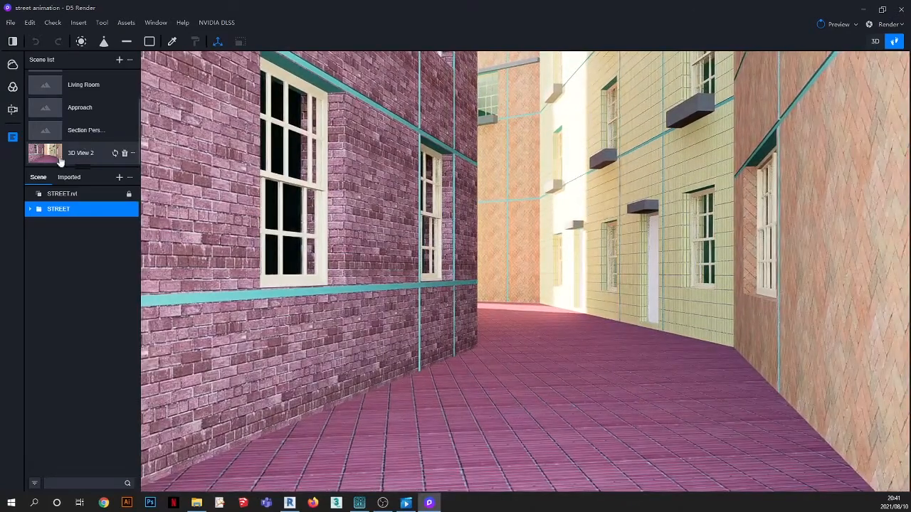
Set the camera eye level to 1,4 m and update the 3D View 2 scene with this viewpoint
{"action": "mouse_move", "coordinate": [111, 165]}
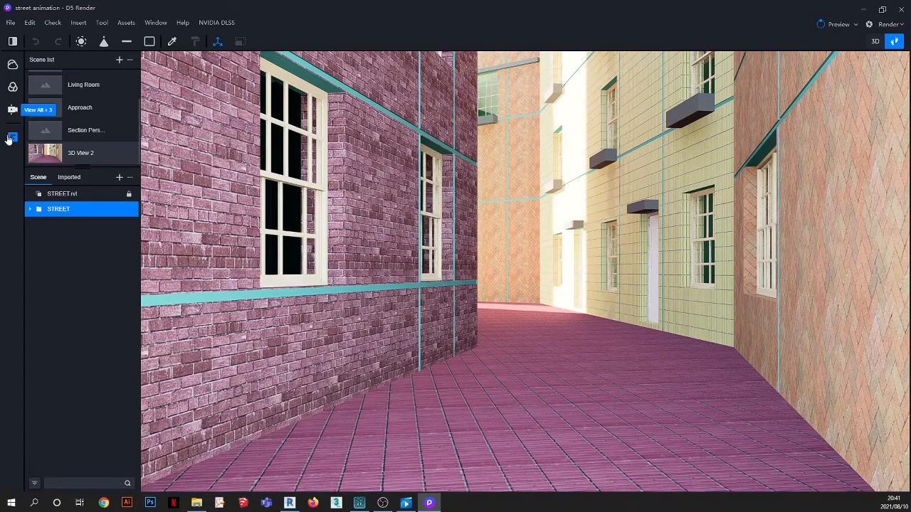
{"action": "left_click", "coordinate": [12, 109]}
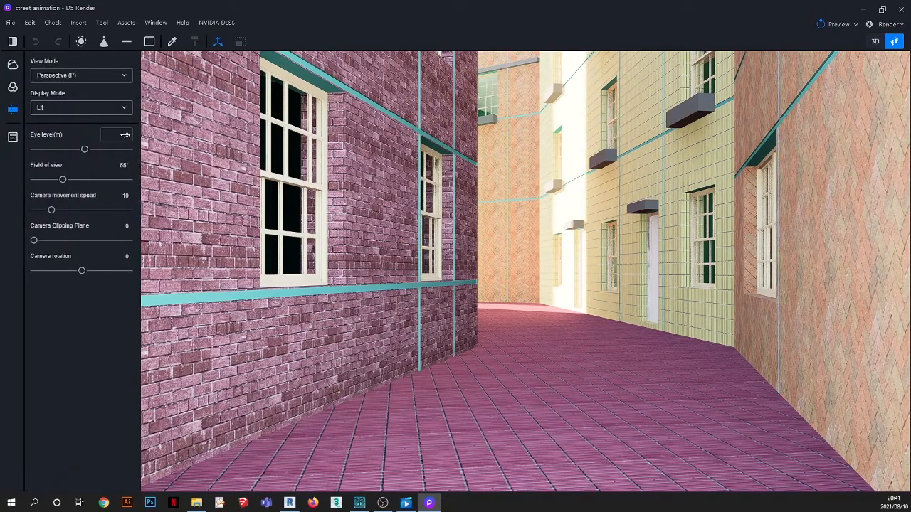
{"action": "left_click_drag", "start_coordinate": [124, 134], "coordinate": [101, 139]}
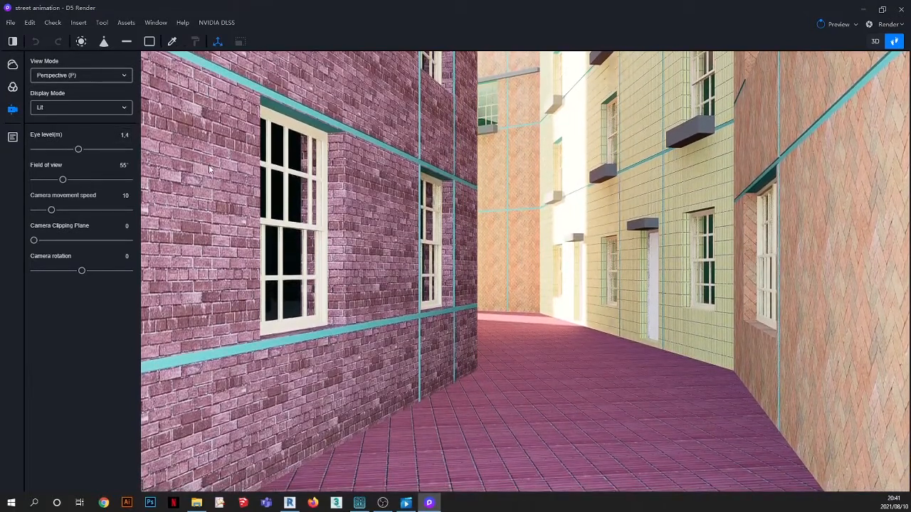
{"action": "left_click", "coordinate": [12, 137]}
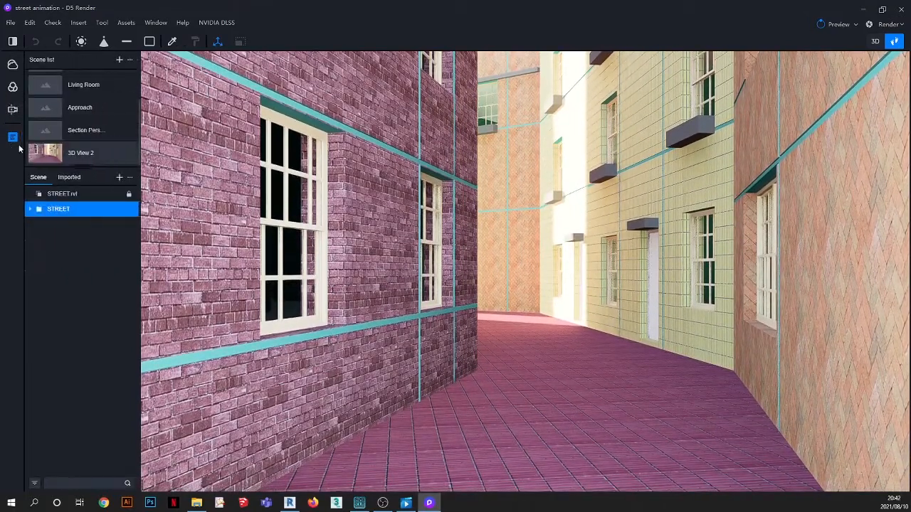
{"action": "left_click", "coordinate": [115, 153]}
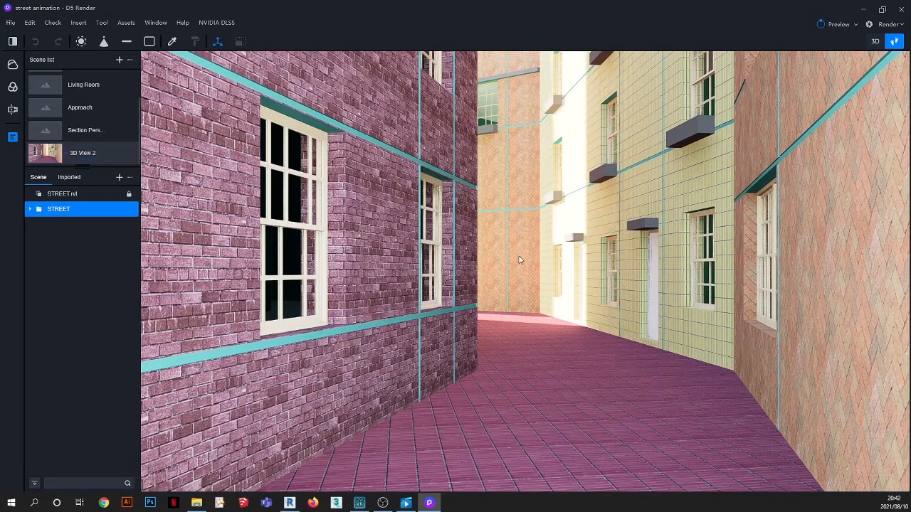
{"action": "left_click", "coordinate": [14, 111]}
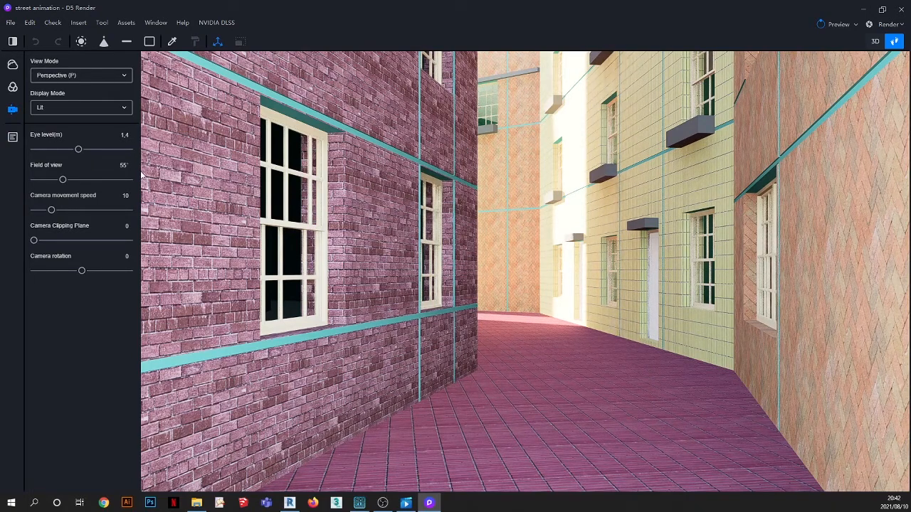
Set the Geo and Sky sun time to 16:30 so sunlight falls on the yellow facade
{"action": "left_click", "coordinate": [13, 66]}
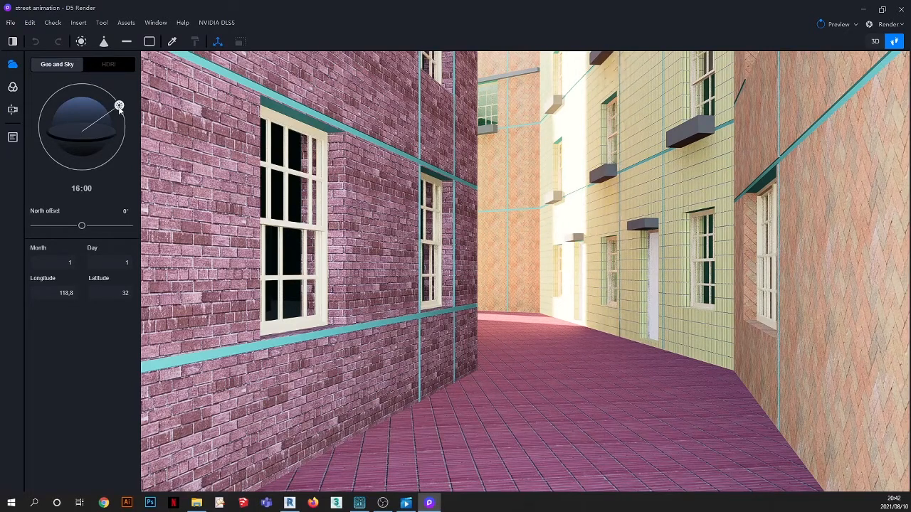
{"action": "left_click_drag", "start_coordinate": [118, 106], "coordinate": [123, 119]}
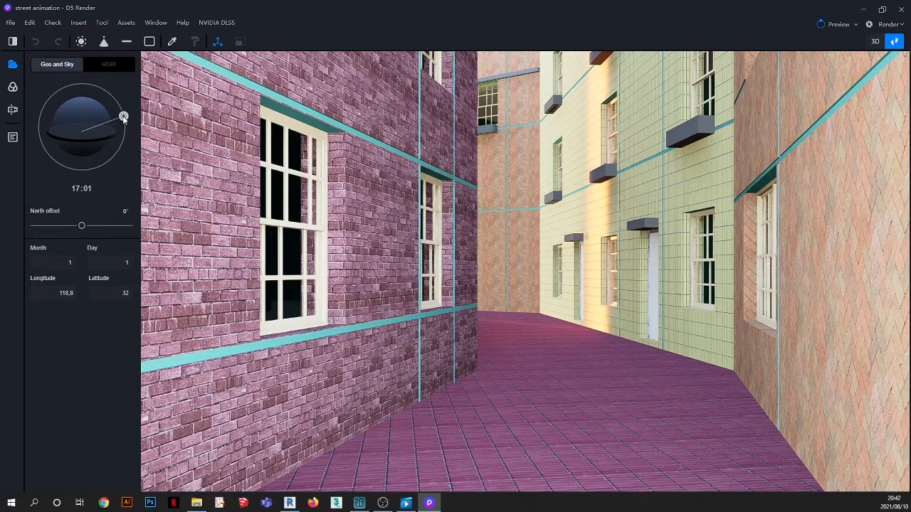
{"action": "left_click_drag", "start_coordinate": [124, 119], "coordinate": [122, 111]}
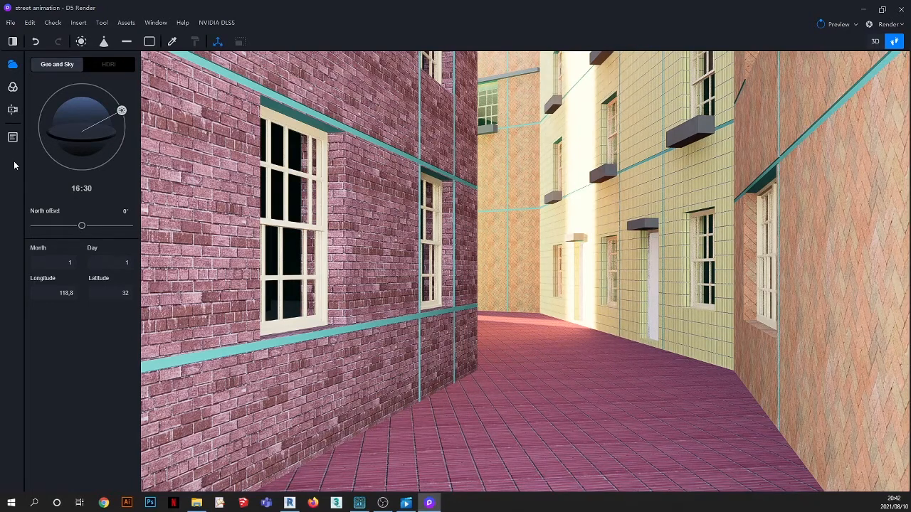
Disable auto exposure while checking the street lighting with the clay model style temporarily enabled
{"action": "left_click", "coordinate": [12, 87]}
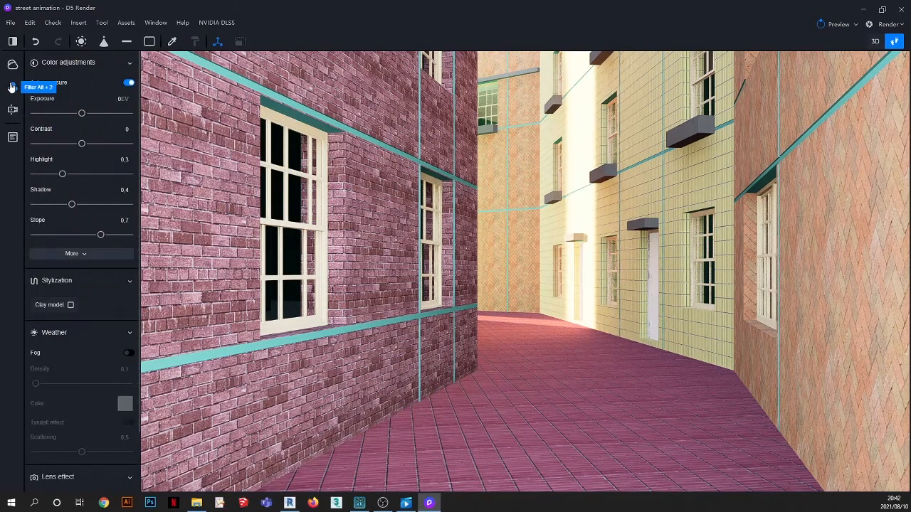
{"action": "left_click", "coordinate": [70, 305]}
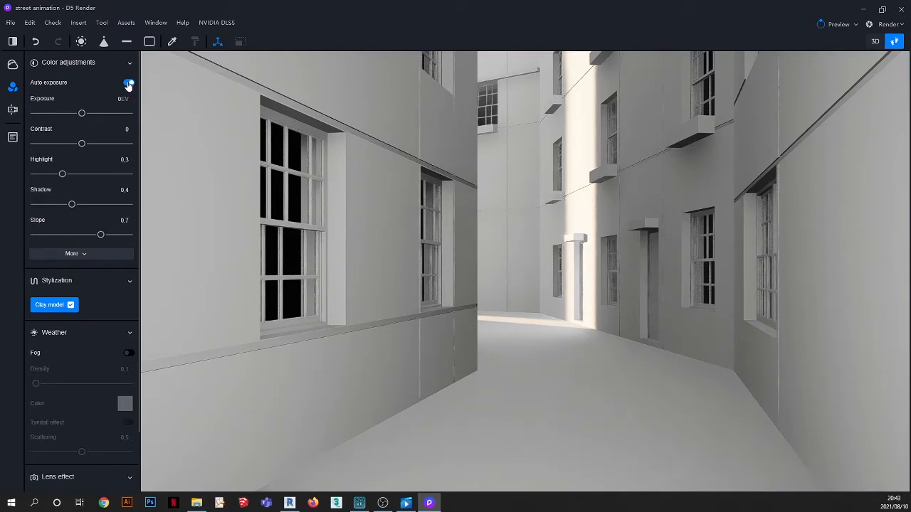
{"action": "left_click", "coordinate": [129, 84]}
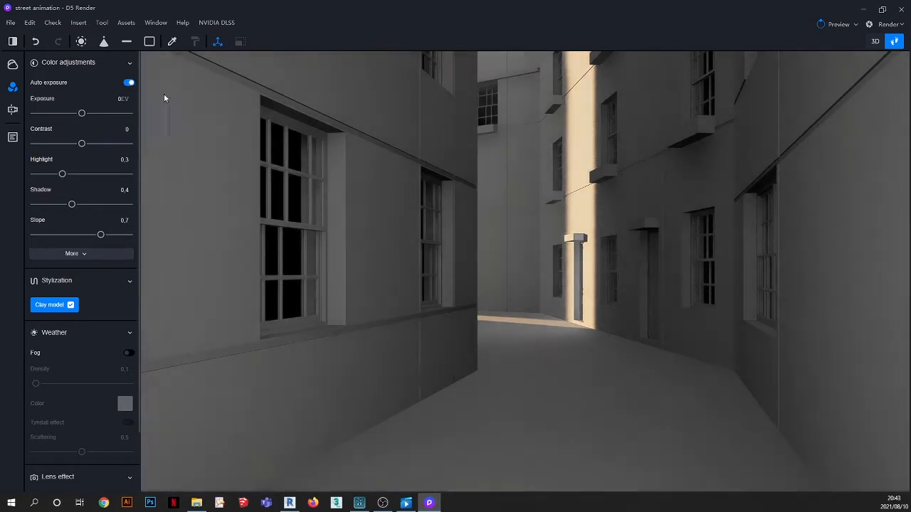
{"action": "left_click", "coordinate": [128, 83]}
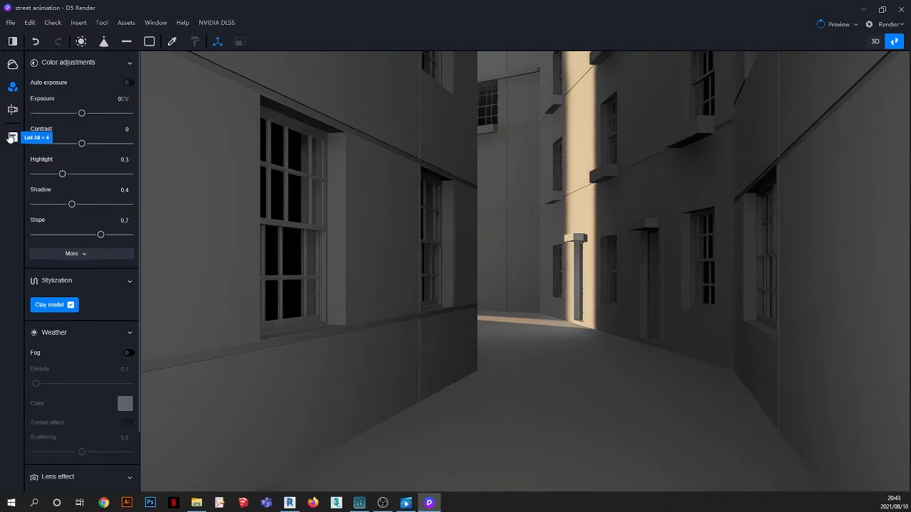
{"action": "left_click", "coordinate": [71, 304]}
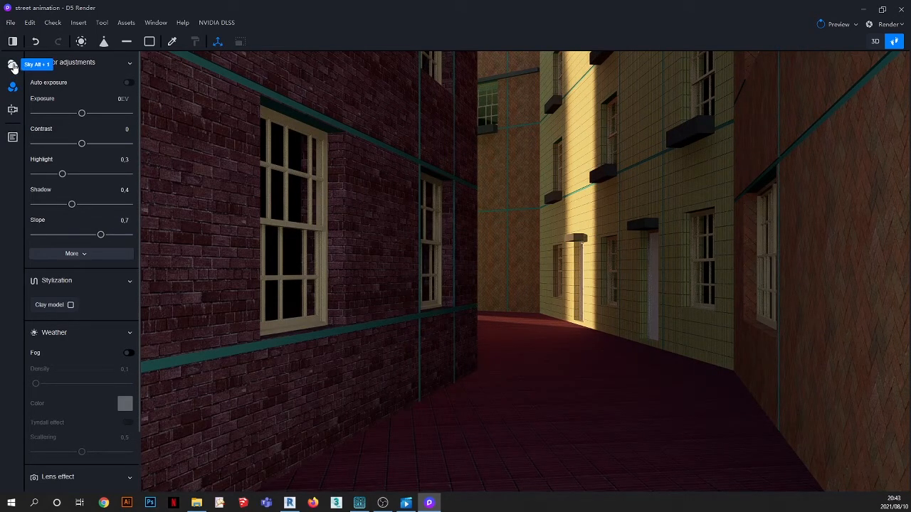
Update the 3D View 2 scene with the current lighting and exposure, and show the list of imported models
{"action": "left_click", "coordinate": [12, 137]}
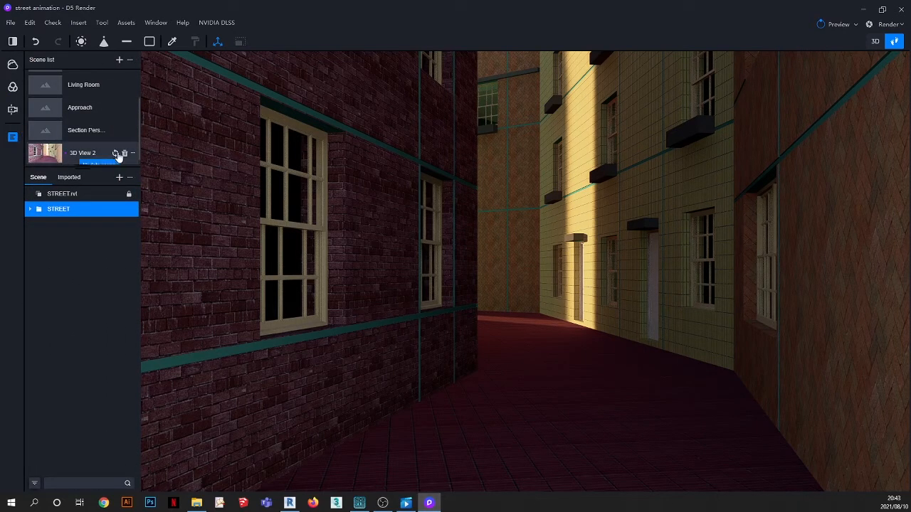
{"action": "left_click", "coordinate": [116, 154]}
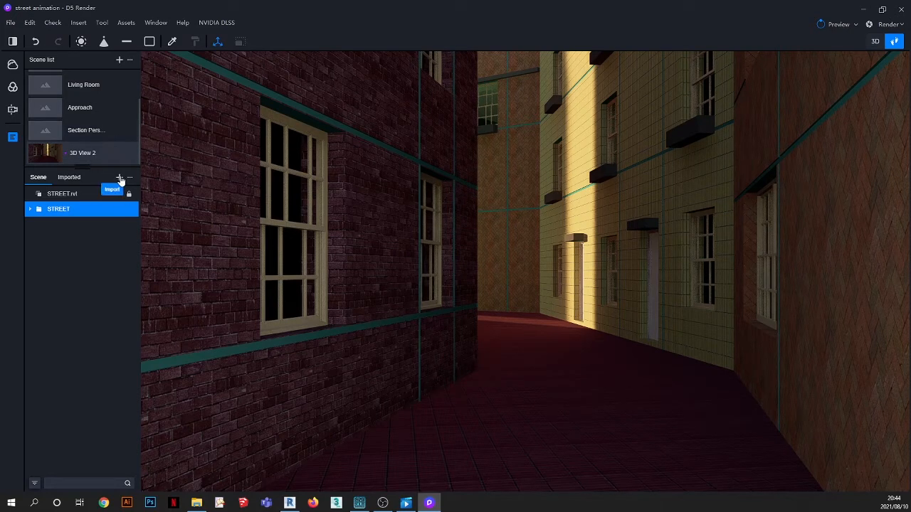
{"action": "left_click", "coordinate": [70, 181]}
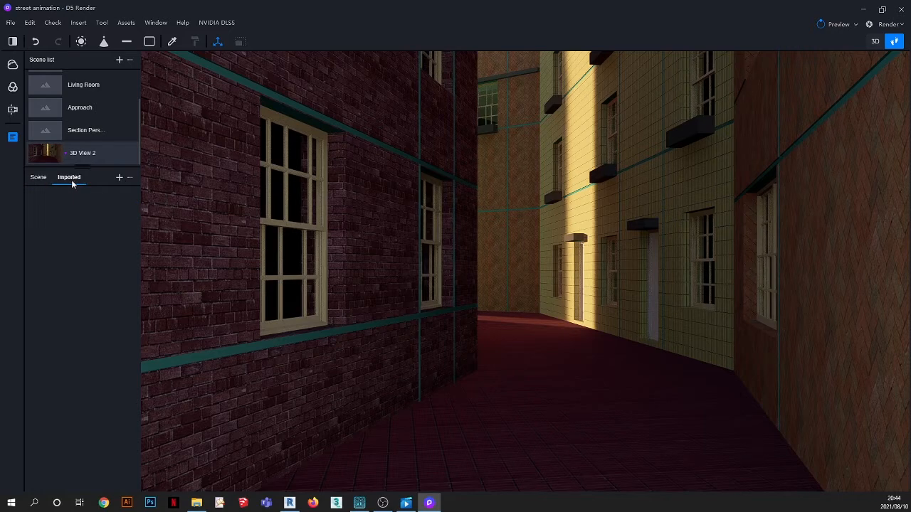
Start a model import and look through the D5 objects folder with extra large icons for suitable street props
{"action": "left_click", "coordinate": [120, 179]}
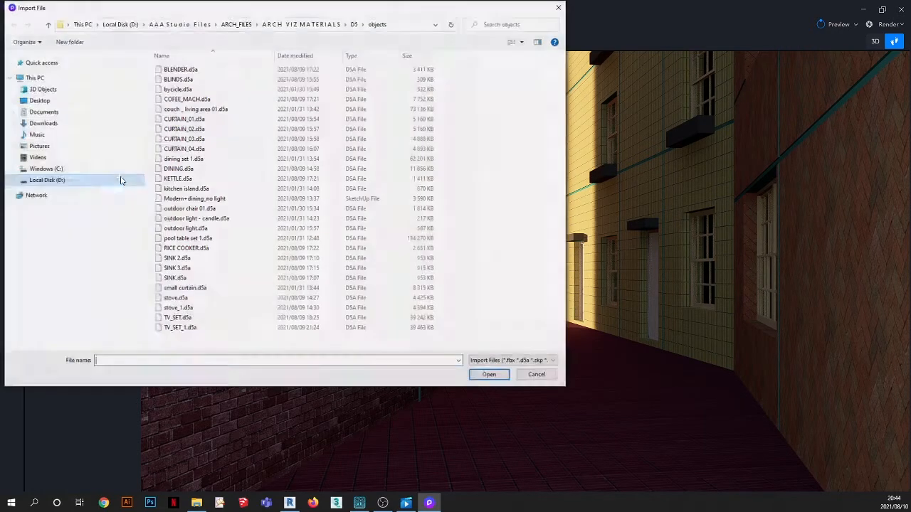
{"action": "left_click", "coordinate": [523, 43]}
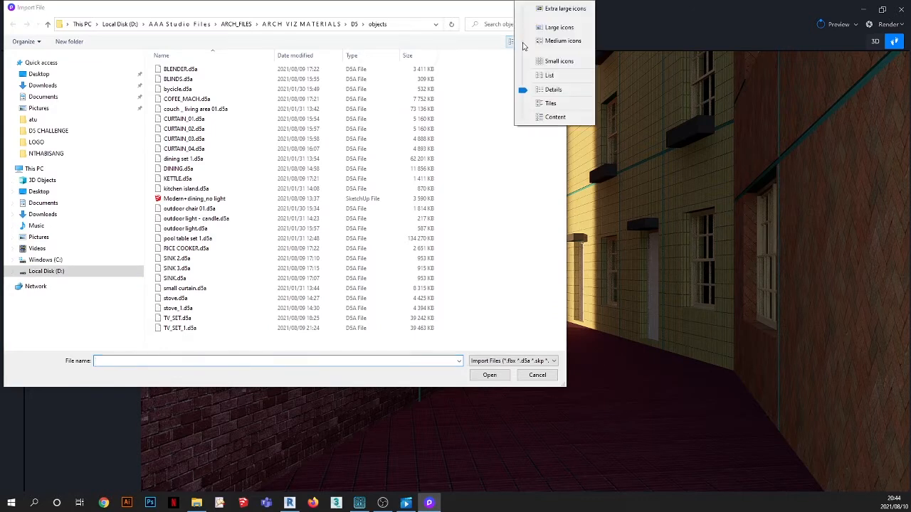
{"action": "left_click", "coordinate": [562, 8]}
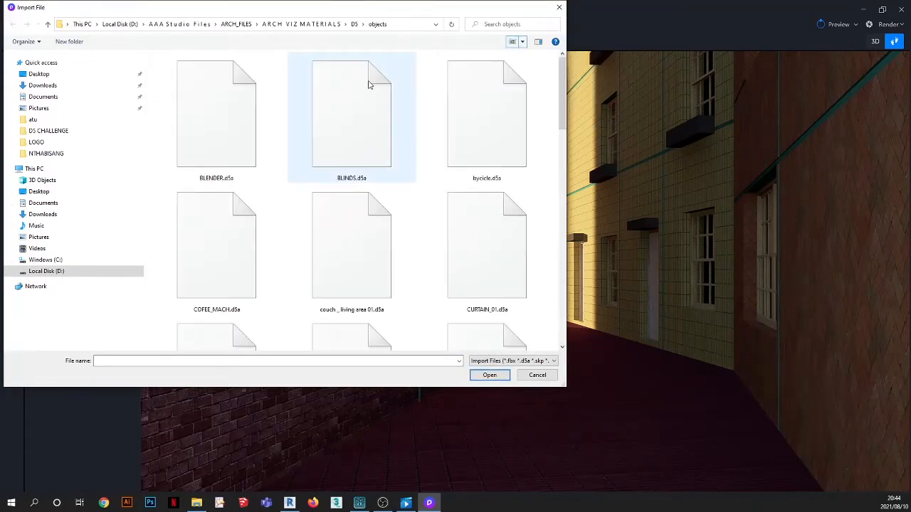
{"action": "scroll", "coordinate": [388, 141], "scroll_direction": "down", "scroll_amount": 6}
{"action": "scroll", "coordinate": [387, 140], "scroll_direction": "down", "scroll_amount": 1}
{"action": "scroll", "coordinate": [387, 140], "scroll_direction": "up", "scroll_amount": 7}
{"action": "scroll", "coordinate": [388, 140], "scroll_direction": "down", "scroll_amount": 5}
{"action": "scroll", "coordinate": [387, 140], "scroll_direction": "up", "scroll_amount": 1}
{"action": "scroll", "coordinate": [387, 140], "scroll_direction": "up", "scroll_amount": 1}
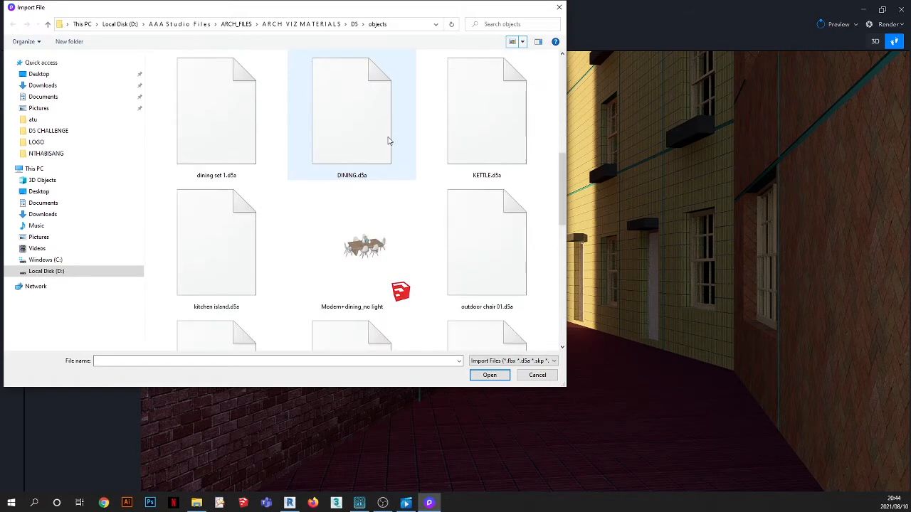
{"action": "scroll", "coordinate": [388, 140], "scroll_direction": "down", "scroll_amount": 3}
Try to reach the model files through the D5 & AAASTUDIO shortcut on the Desktop
{"action": "left_click", "coordinate": [47, 76]}
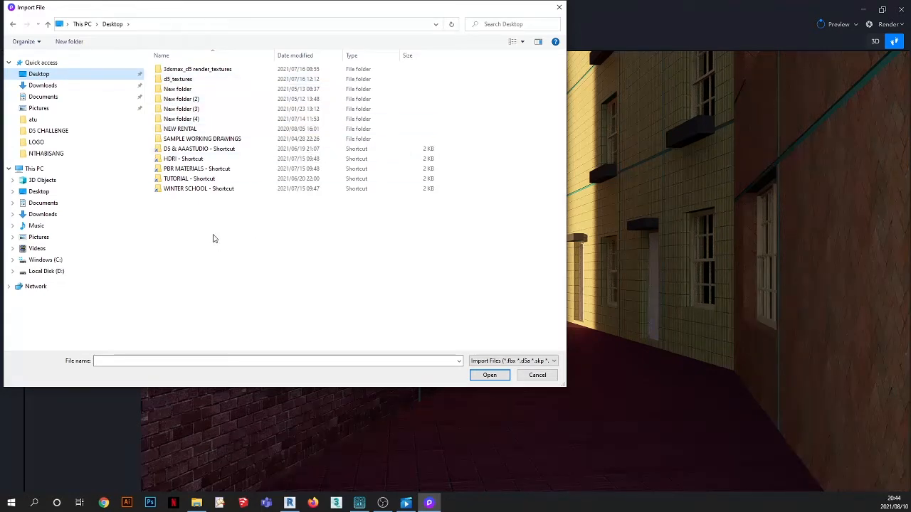
{"action": "double_click", "coordinate": [179, 148]}
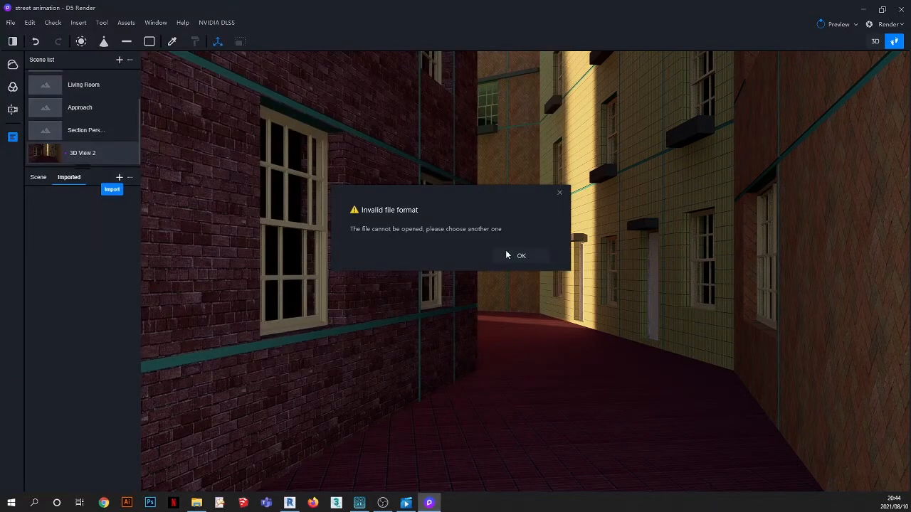
{"action": "left_click", "coordinate": [518, 255]}
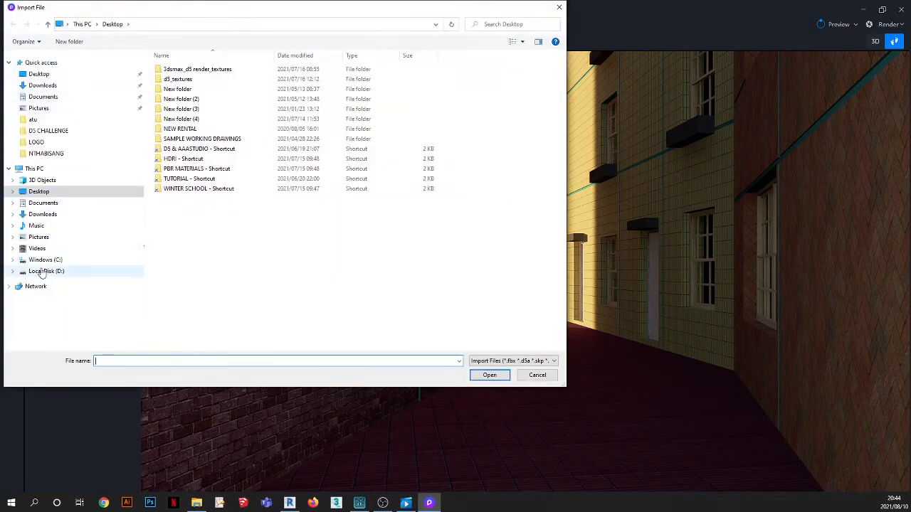
Browse the import location to the MODELS folder on drive D under AAA Studio Files, D5 & AAASTUDIO, TUTORIAL, 1
{"action": "left_click", "coordinate": [42, 272]}
{"action": "double_click", "coordinate": [182, 70]}
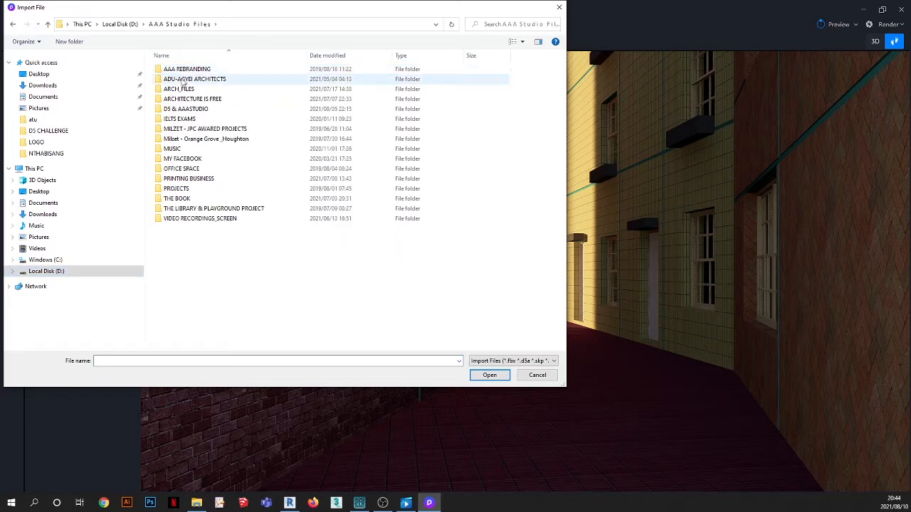
{"action": "double_click", "coordinate": [183, 109]}
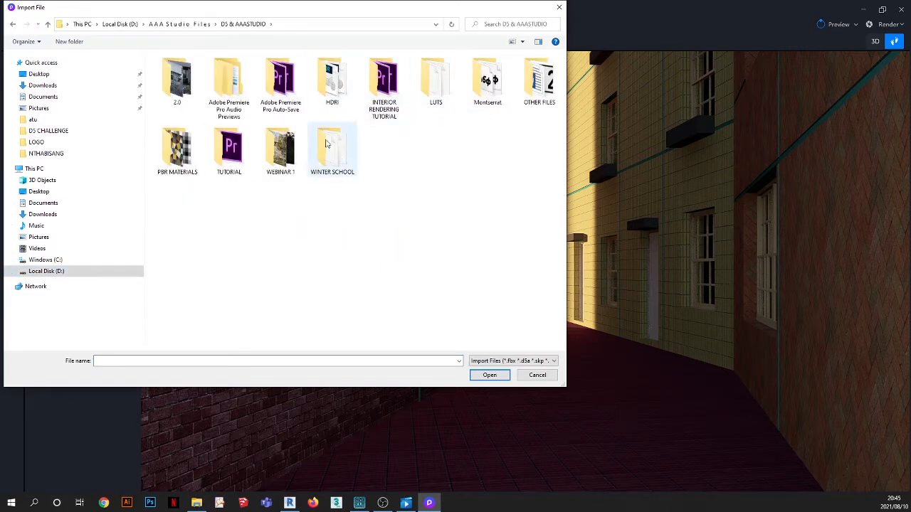
{"action": "double_click", "coordinate": [229, 146]}
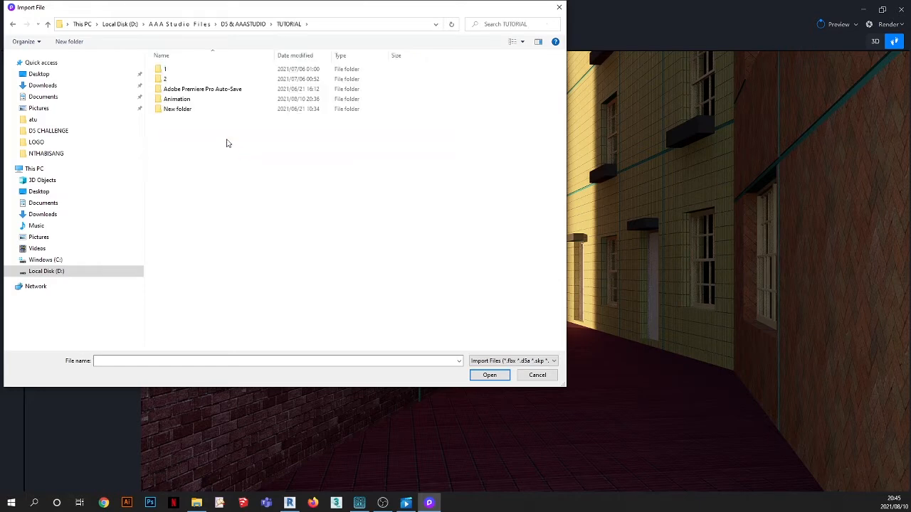
{"action": "double_click", "coordinate": [165, 70]}
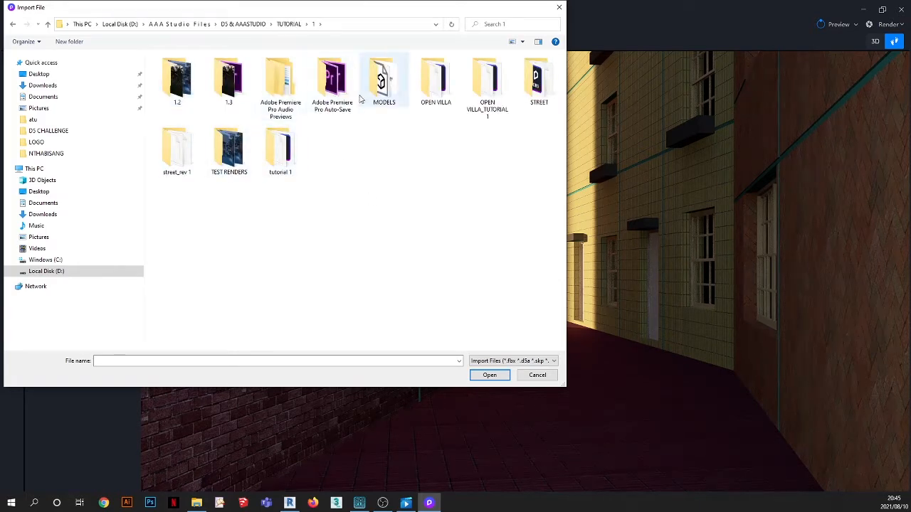
{"action": "double_click", "coordinate": [381, 80]}
Look through the model thumbnails in the MODELS folder for bicycles, vehicles and furniture that suit the street
{"action": "scroll", "coordinate": [390, 164], "scroll_direction": "down", "scroll_amount": 3}
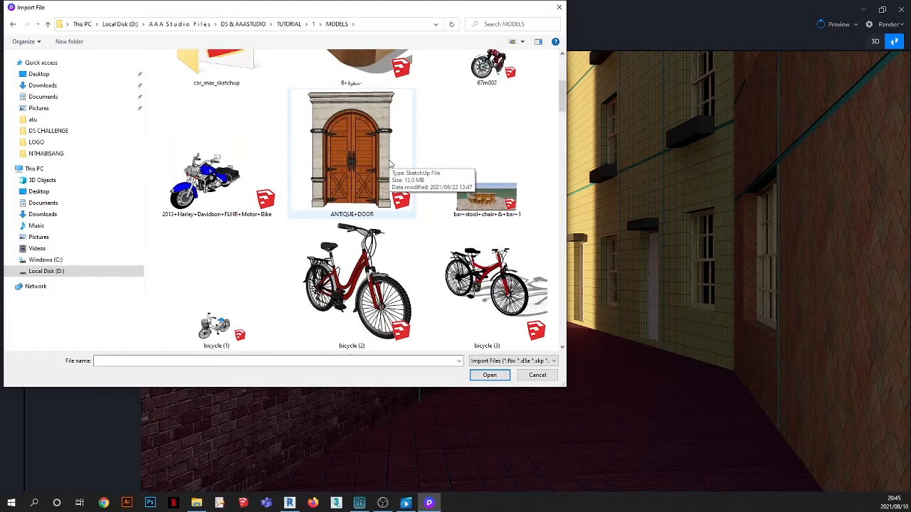
{"action": "scroll", "coordinate": [390, 164], "scroll_direction": "down", "scroll_amount": 3}
{"action": "scroll", "coordinate": [395, 177], "scroll_direction": "down", "scroll_amount": 3}
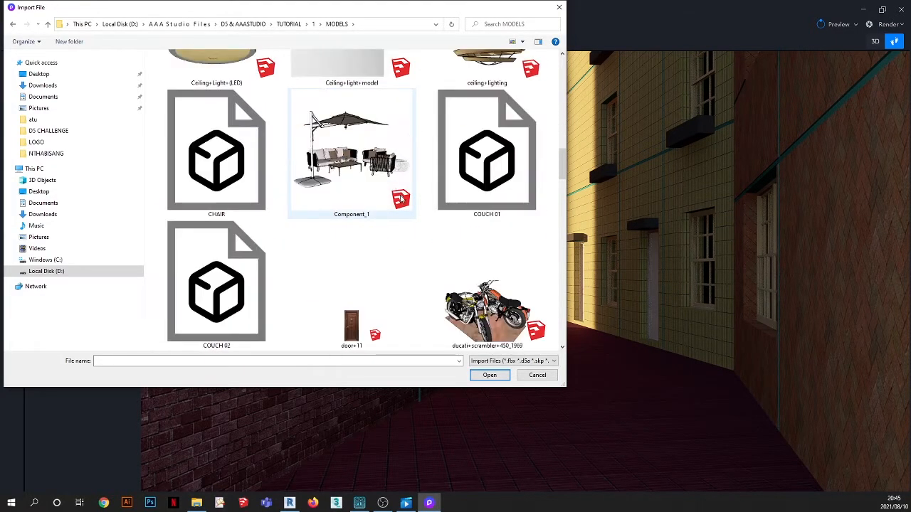
{"action": "scroll", "coordinate": [401, 199], "scroll_direction": "down", "scroll_amount": 3}
{"action": "scroll", "coordinate": [401, 199], "scroll_direction": "up", "scroll_amount": 5}
{"action": "scroll", "coordinate": [401, 199], "scroll_direction": "down", "scroll_amount": 6}
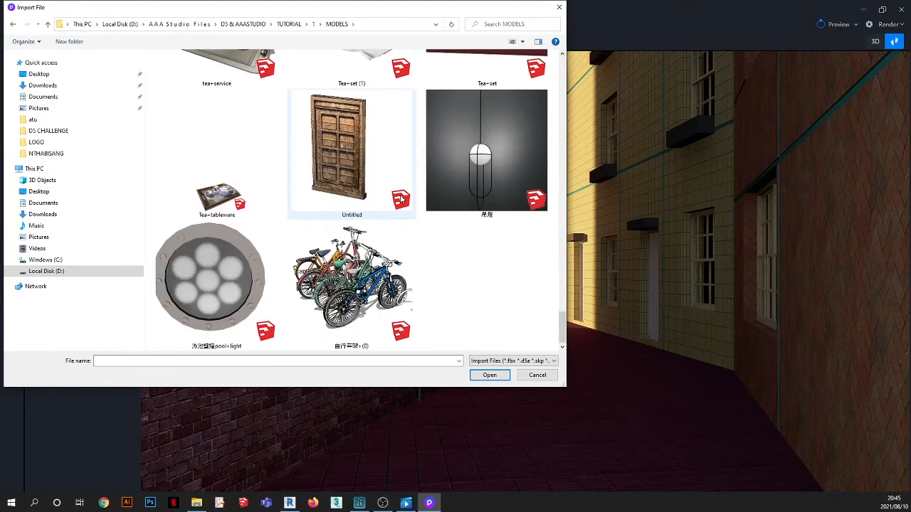
{"action": "scroll", "coordinate": [401, 199], "scroll_direction": "up", "scroll_amount": 3}
{"action": "scroll", "coordinate": [400, 200], "scroll_direction": "down", "scroll_amount": 6}
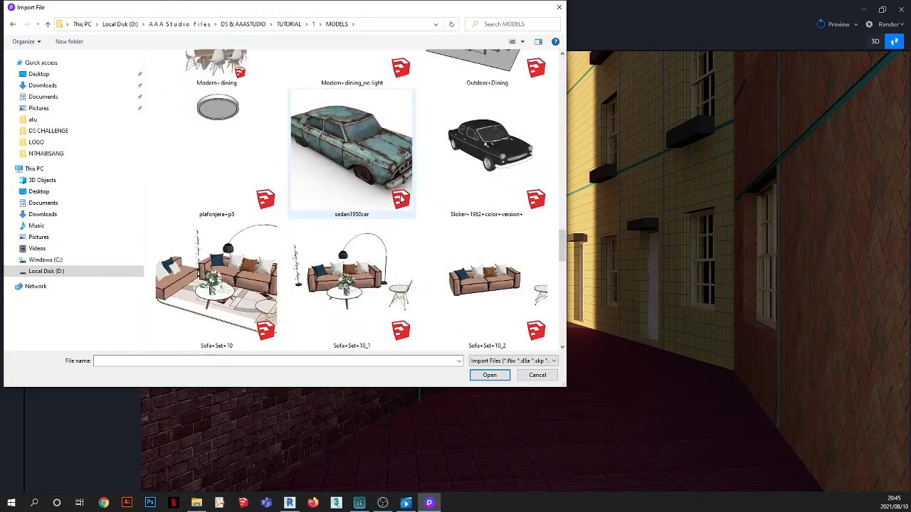
{"action": "scroll", "coordinate": [401, 199], "scroll_direction": "up", "scroll_amount": 8}
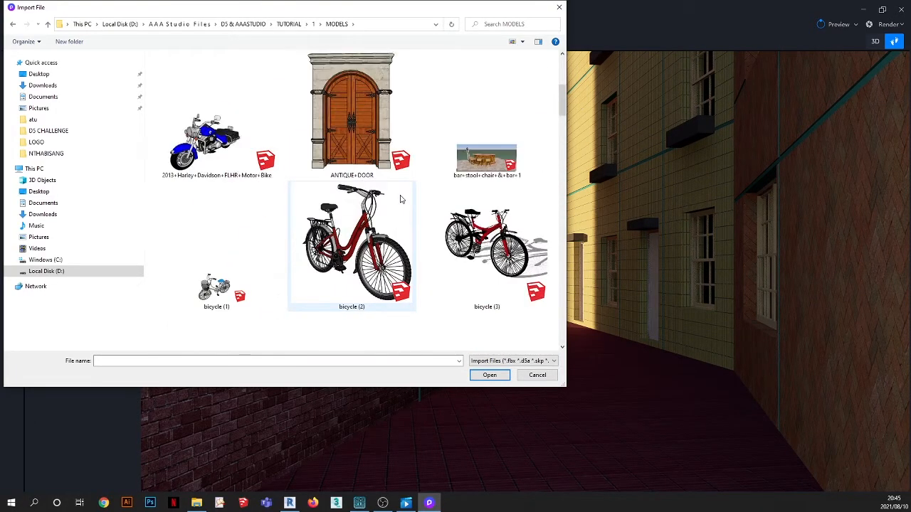
{"action": "scroll", "coordinate": [400, 199], "scroll_direction": "down", "scroll_amount": 3}
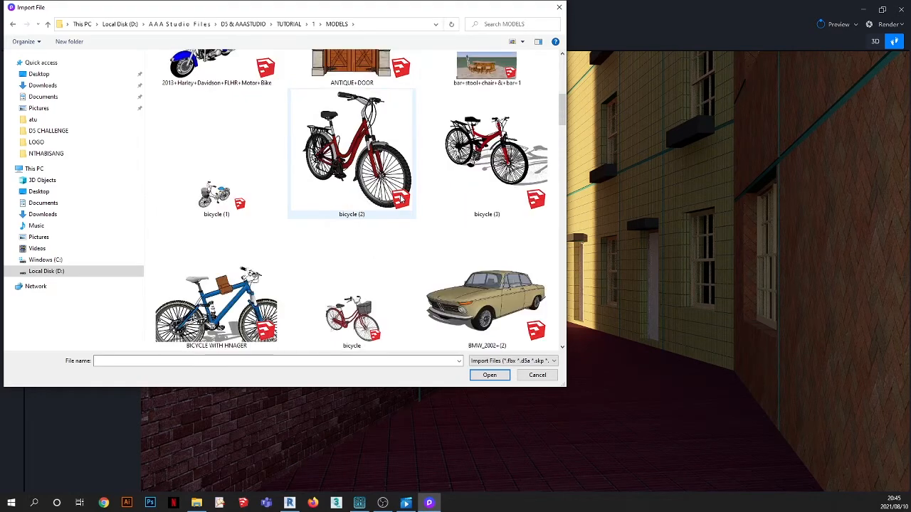
Switch to the video player, scrub through the STONE TOWN STREET_ZANZIBAR reference to examine its street props, and return to D5 Render
{"action": "left_click", "coordinate": [405, 504]}
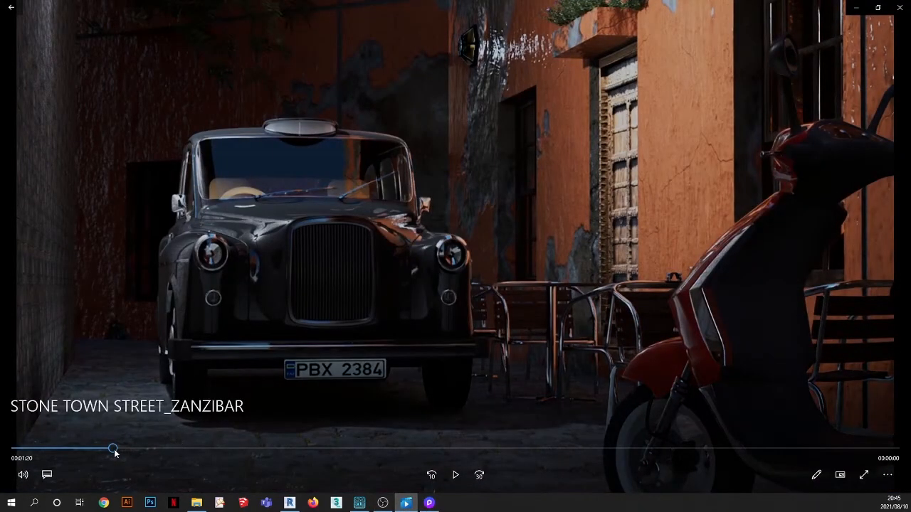
{"action": "left_click_drag", "start_coordinate": [114, 452], "coordinate": [783, 436]}
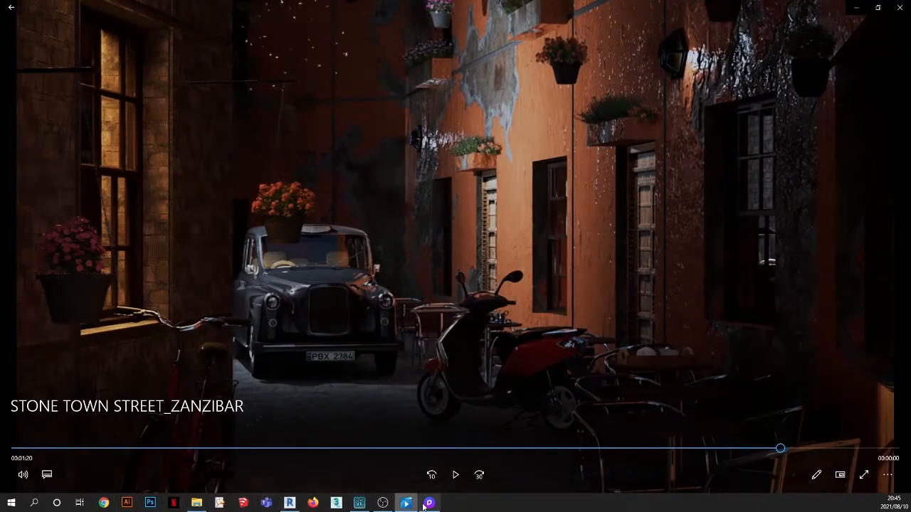
{"action": "mouse_move", "coordinate": [430, 503]}
{"action": "left_click", "coordinate": [433, 466]}
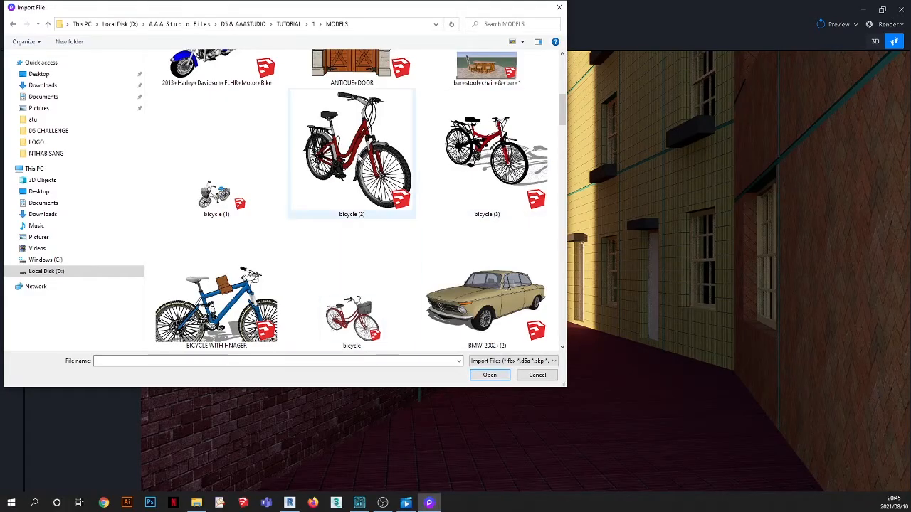
Import the bicycle (2) SketchUp model and place it on the street beside the near brick wall
{"action": "left_click", "coordinate": [402, 160]}
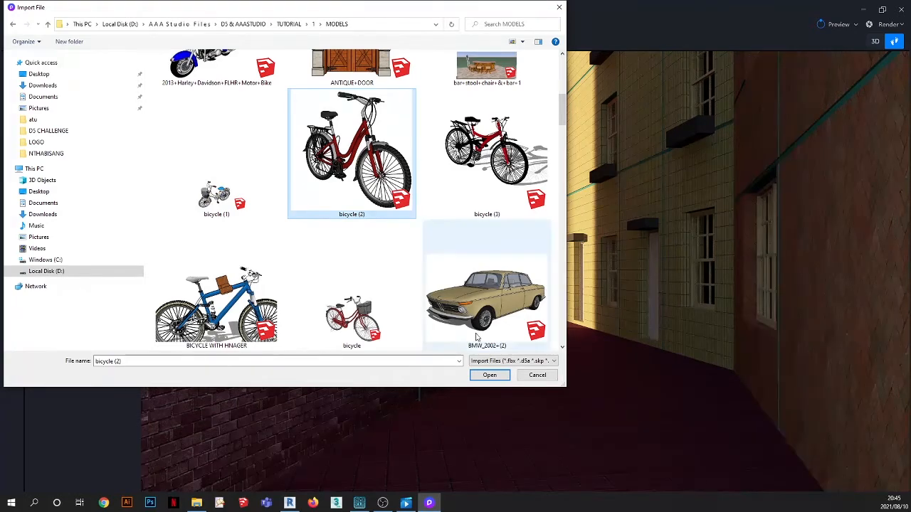
{"action": "left_click", "coordinate": [493, 375]}
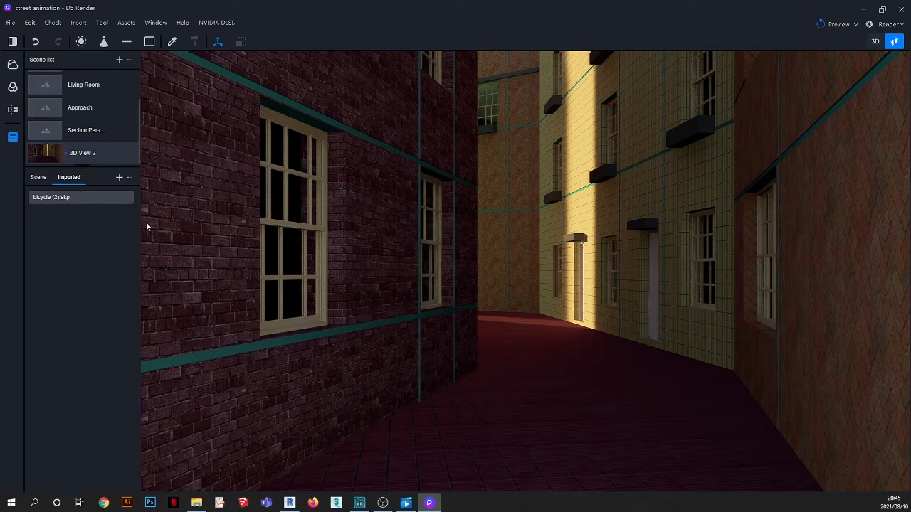
{"action": "left_click", "coordinate": [118, 200]}
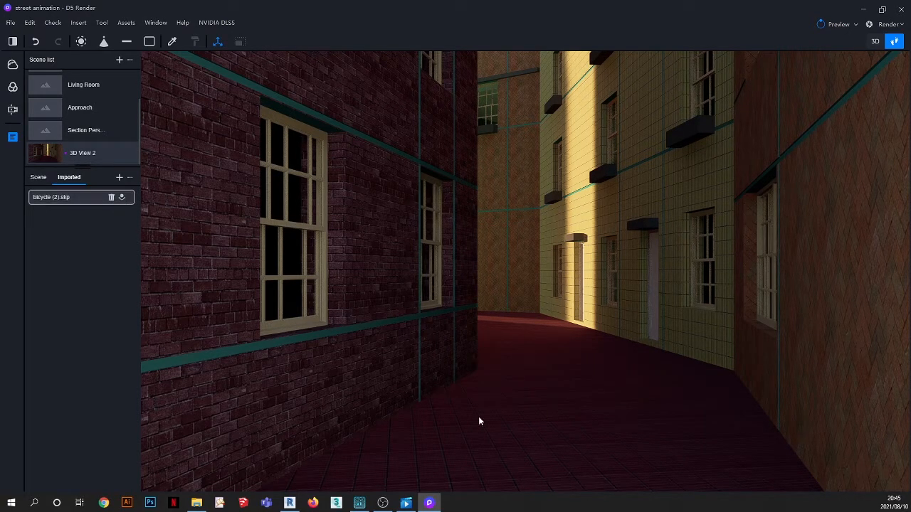
{"action": "left_click", "coordinate": [404, 458]}
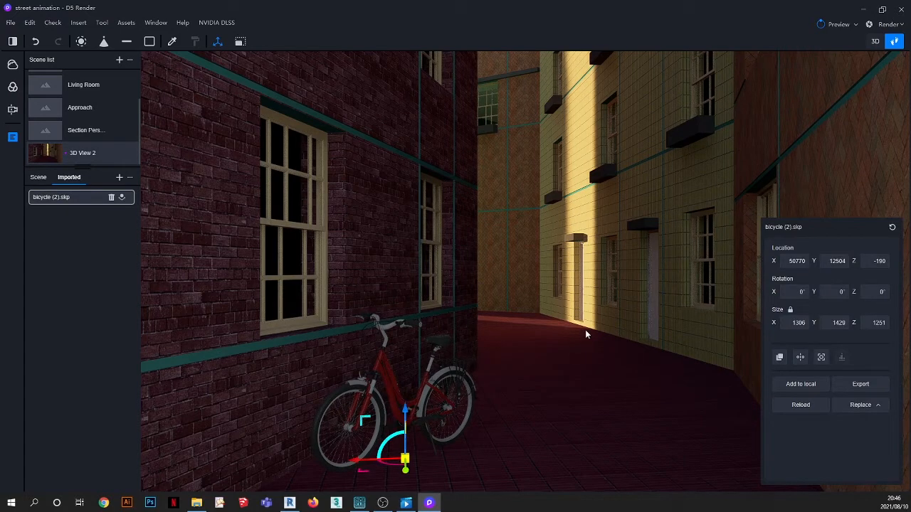
Try moving the bicycle toward the camera to about Y 13866 in the 3D View 2 viewpoint, and undo the move
{"action": "right_click_drag", "start_coordinate": [409, 423], "coordinate": [450, 440]}
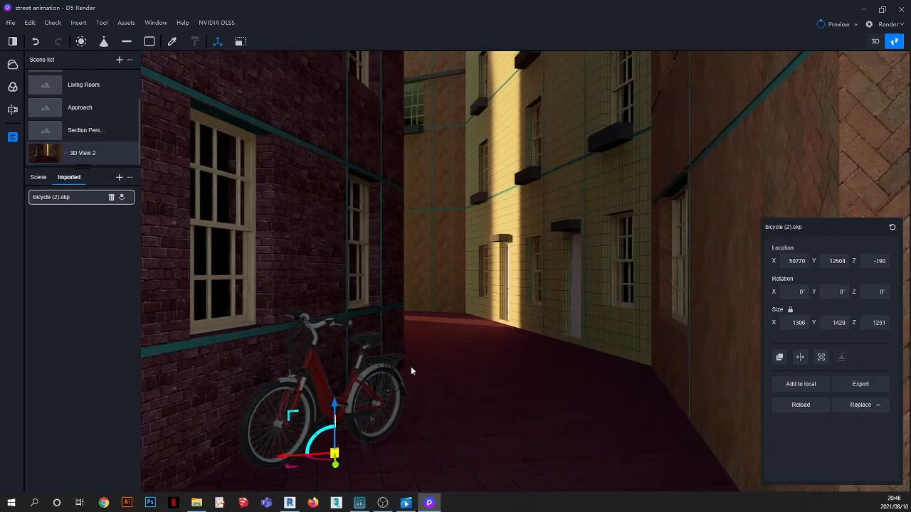
{"action": "left_click", "coordinate": [51, 153]}
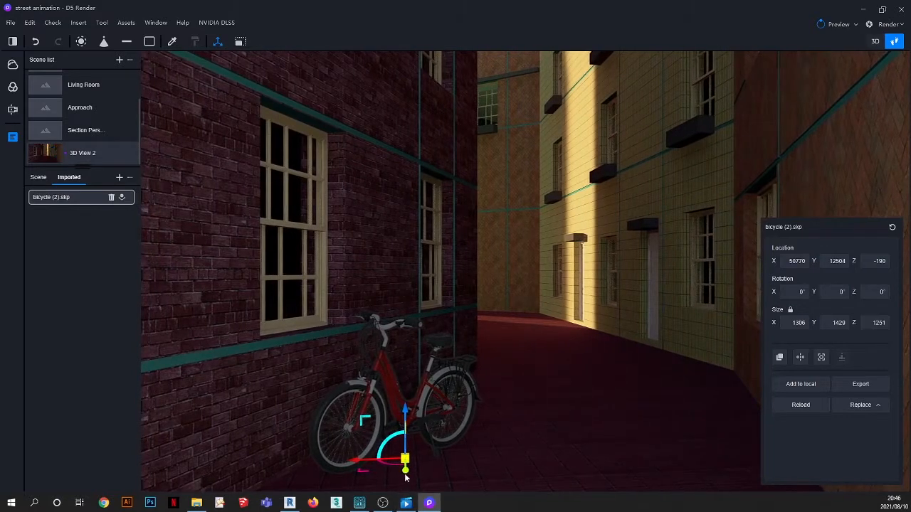
{"action": "left_click_drag", "start_coordinate": [405, 469], "coordinate": [408, 499]}
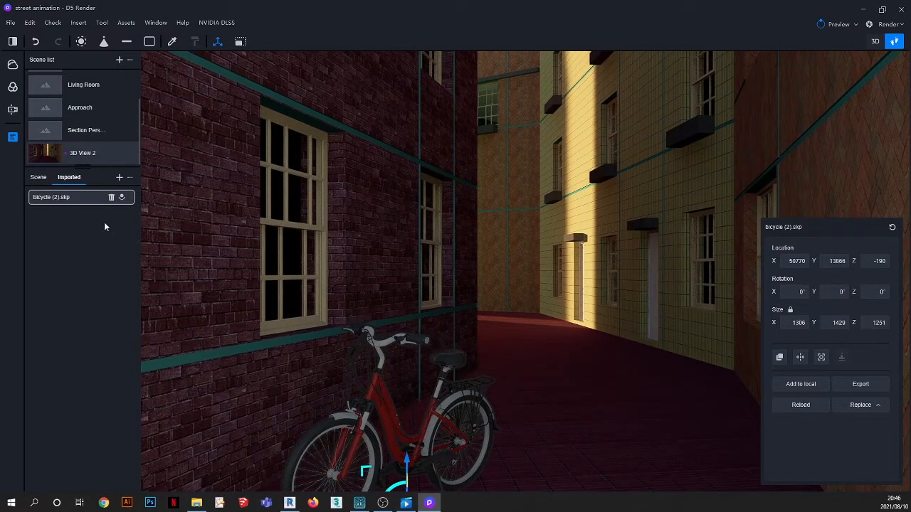
{"action": "left_click", "coordinate": [37, 42]}
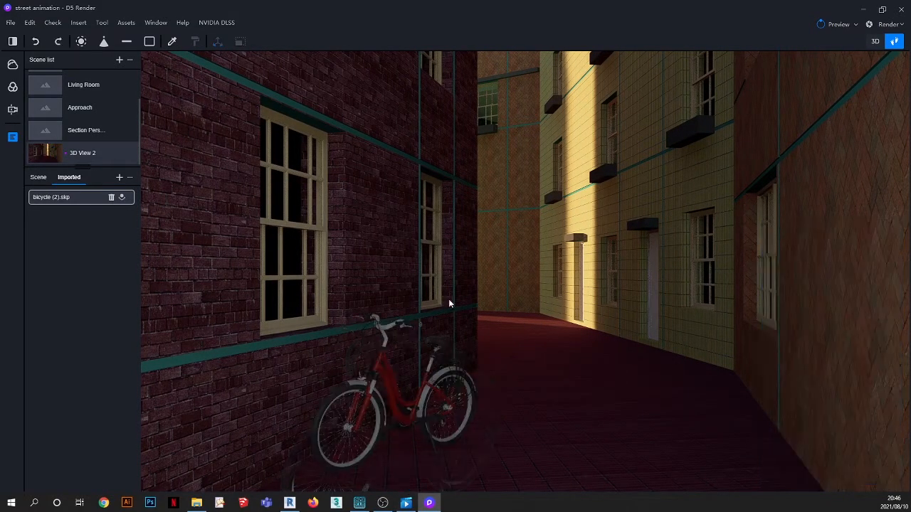
Import the garden_furniture_01 SketchUp model from the MODELS folder
{"action": "left_click", "coordinate": [120, 178]}
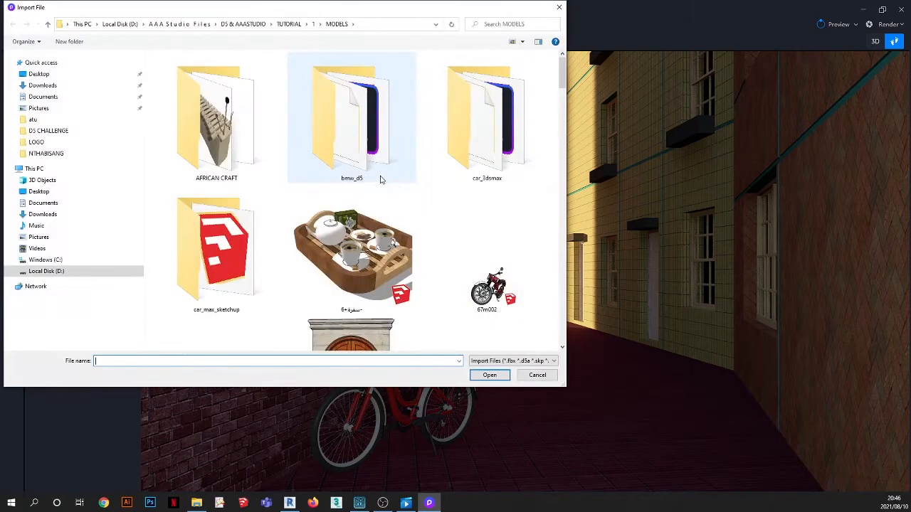
{"action": "scroll", "coordinate": [403, 220], "scroll_direction": "down", "scroll_amount": 3}
{"action": "scroll", "coordinate": [403, 219], "scroll_direction": "down", "scroll_amount": 4}
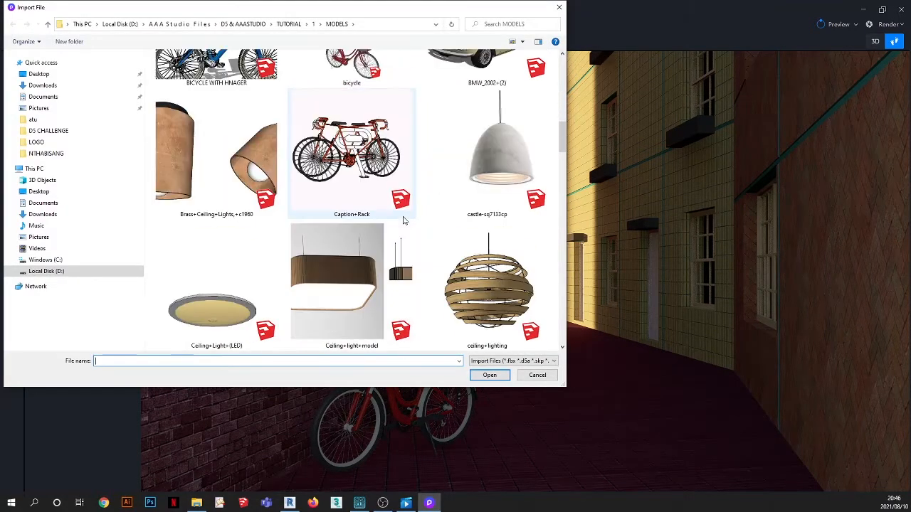
{"action": "scroll", "coordinate": [403, 219], "scroll_direction": "down", "scroll_amount": 2}
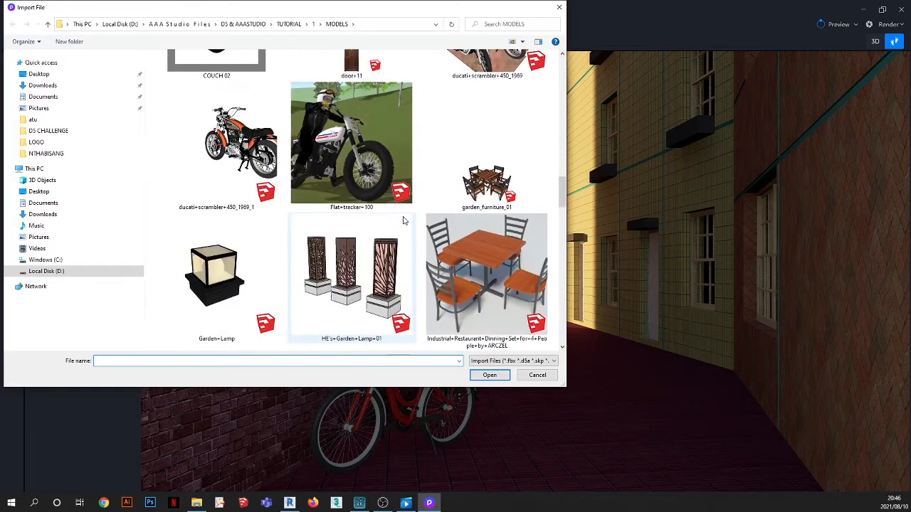
{"action": "left_click", "coordinate": [487, 171]}
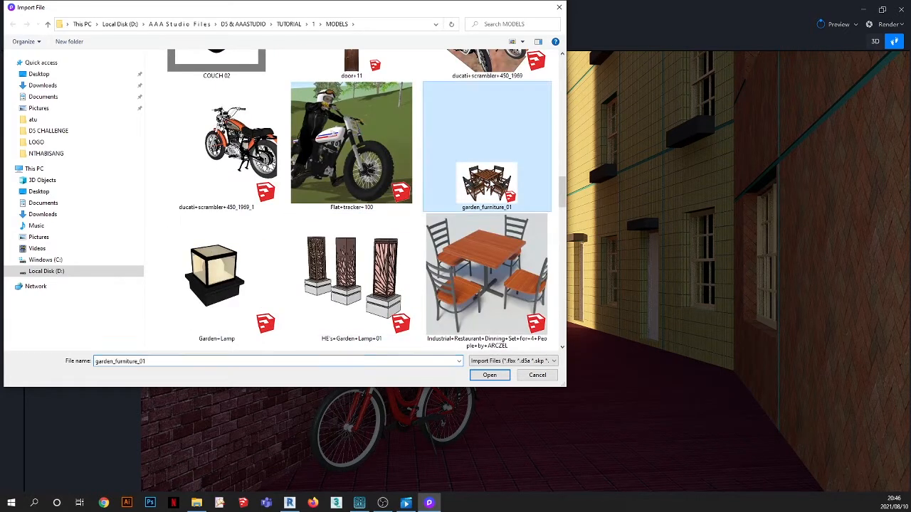
{"action": "left_click", "coordinate": [487, 278]}
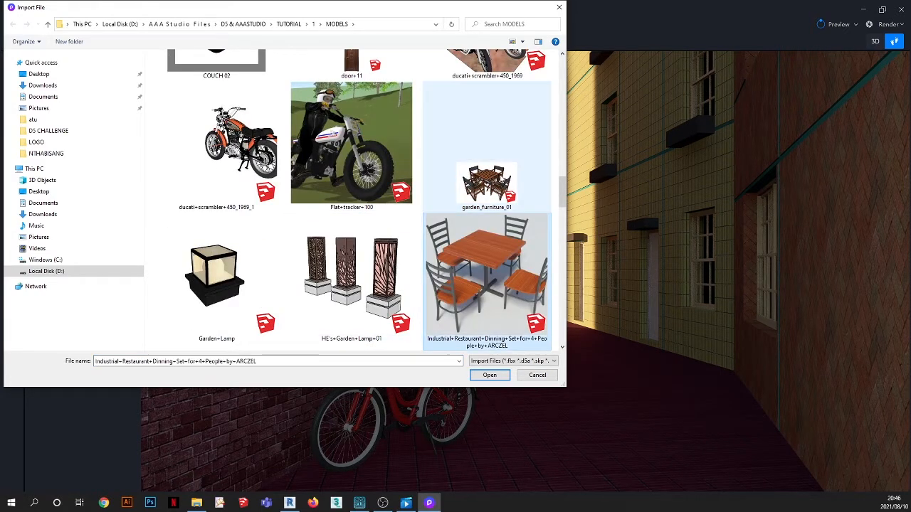
{"action": "left_click", "coordinate": [489, 187]}
{"action": "scroll", "coordinate": [489, 188], "scroll_direction": "down", "scroll_amount": 2}
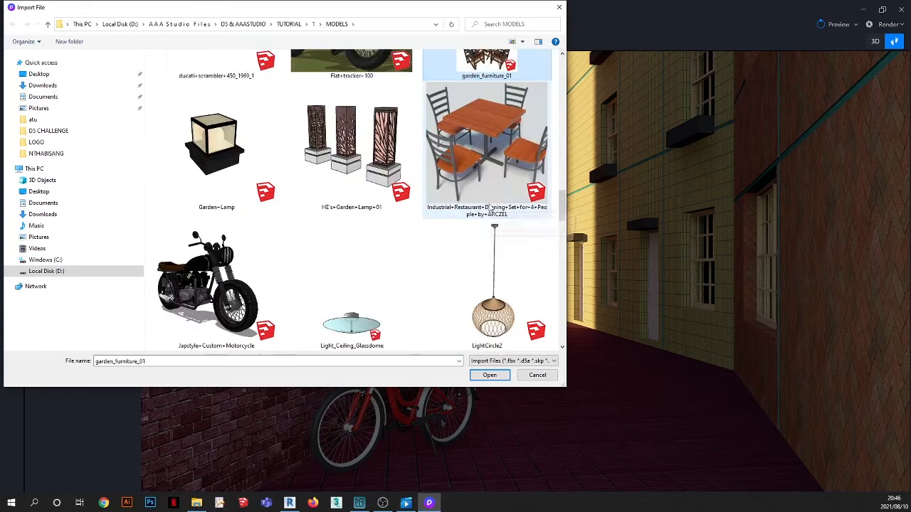
{"action": "scroll", "coordinate": [489, 207], "scroll_direction": "down", "scroll_amount": 10}
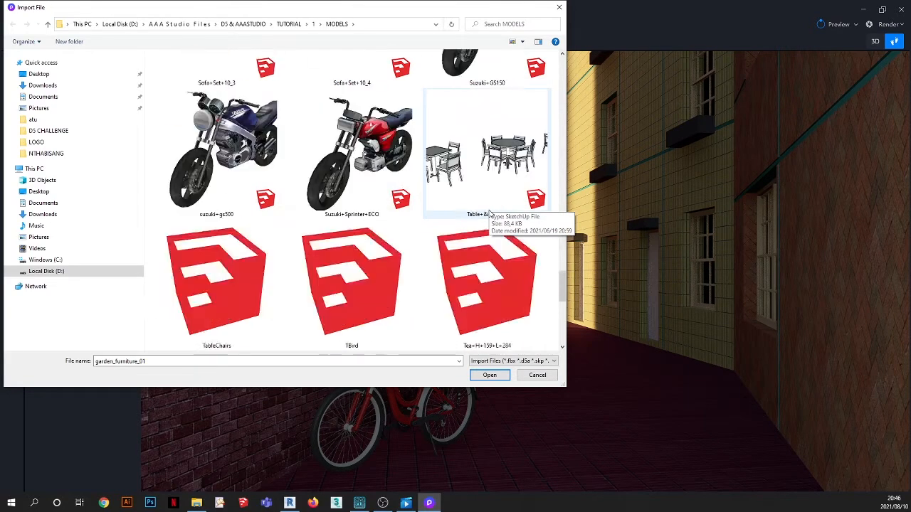
{"action": "scroll", "coordinate": [489, 214], "scroll_direction": "down", "scroll_amount": 15}
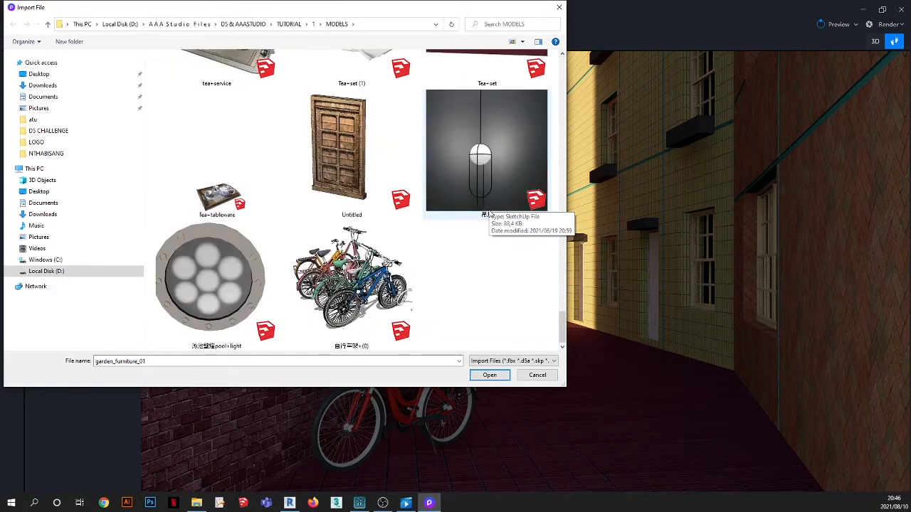
{"action": "scroll", "coordinate": [490, 213], "scroll_direction": "up", "scroll_amount": 5}
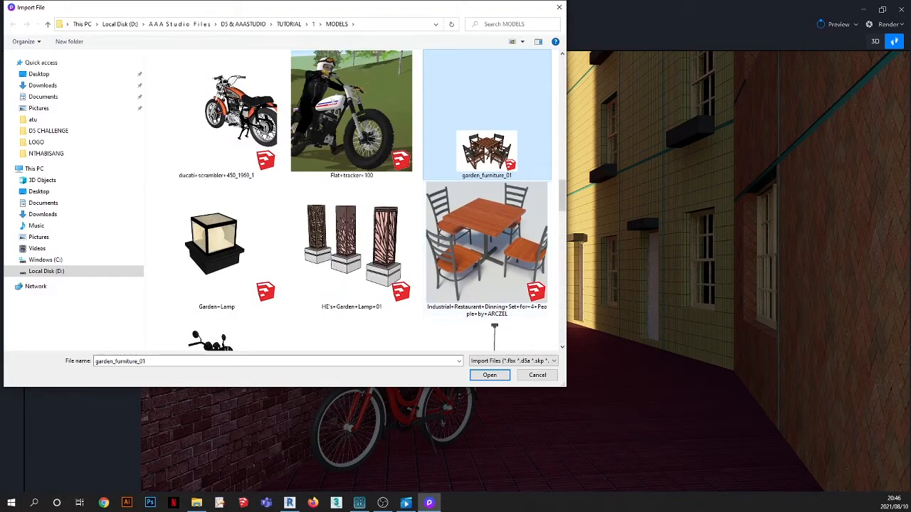
{"action": "left_click", "coordinate": [489, 375]}
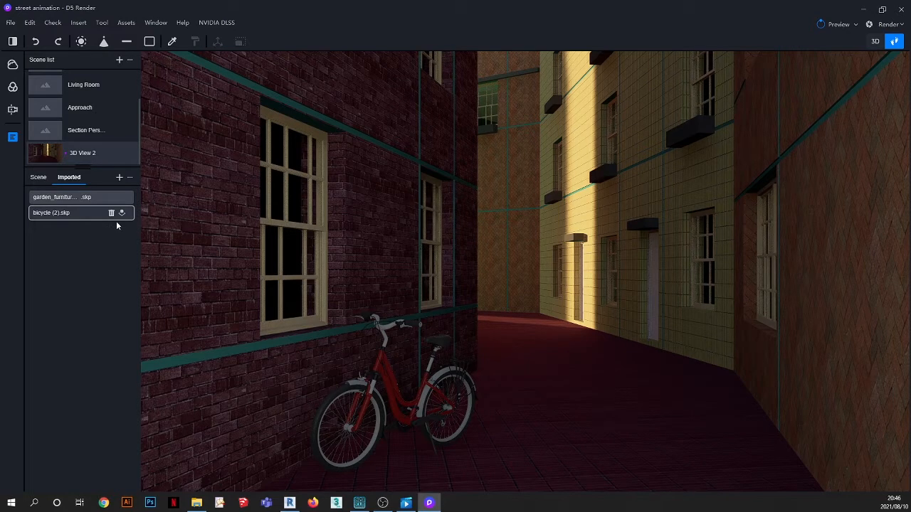
Place the garden furniture set on the street in front of the yellow building, at about X 54181, Y 8531
{"action": "left_click", "coordinate": [121, 197]}
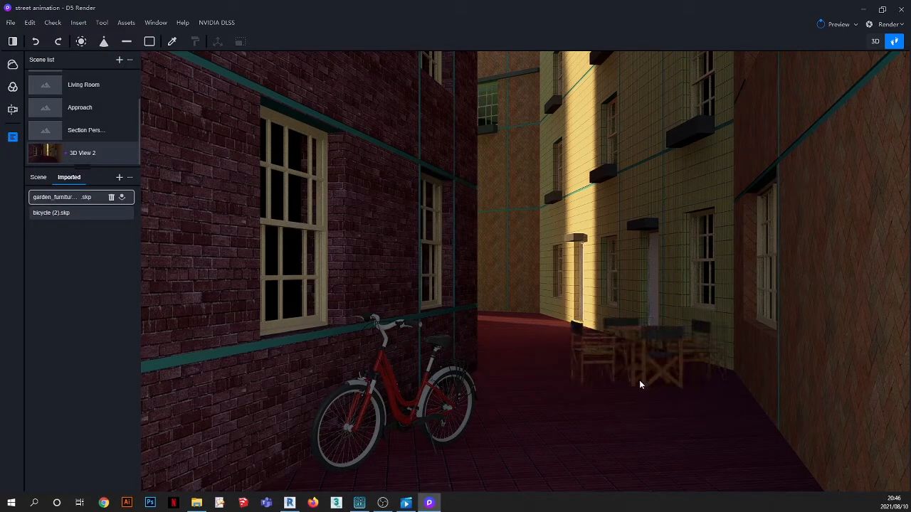
{"action": "left_click", "coordinate": [639, 380]}
{"action": "scroll", "coordinate": [628, 398], "scroll_direction": "down", "scroll_amount": 1}
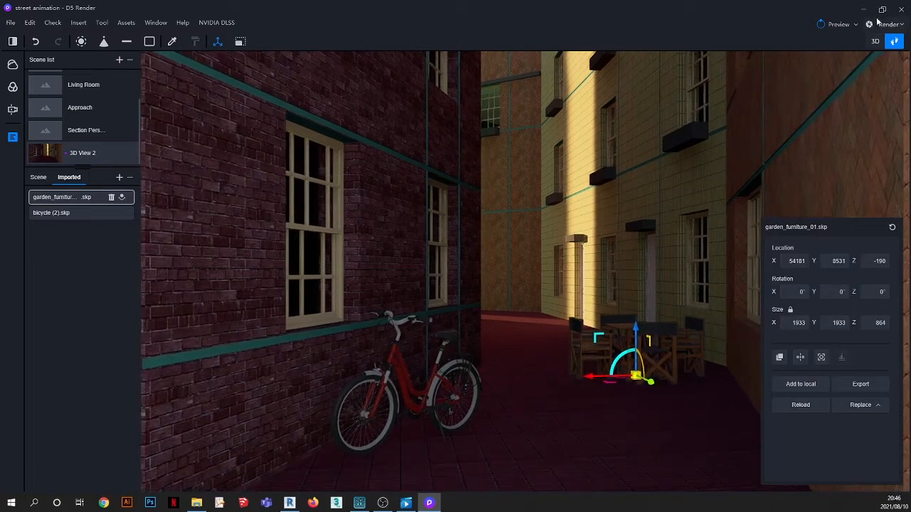
Switch to 3D navigation and move the garden furniture set down the lane and closer to the yellow wall, to about X 54807, Y 7105
{"action": "left_click", "coordinate": [875, 42]}
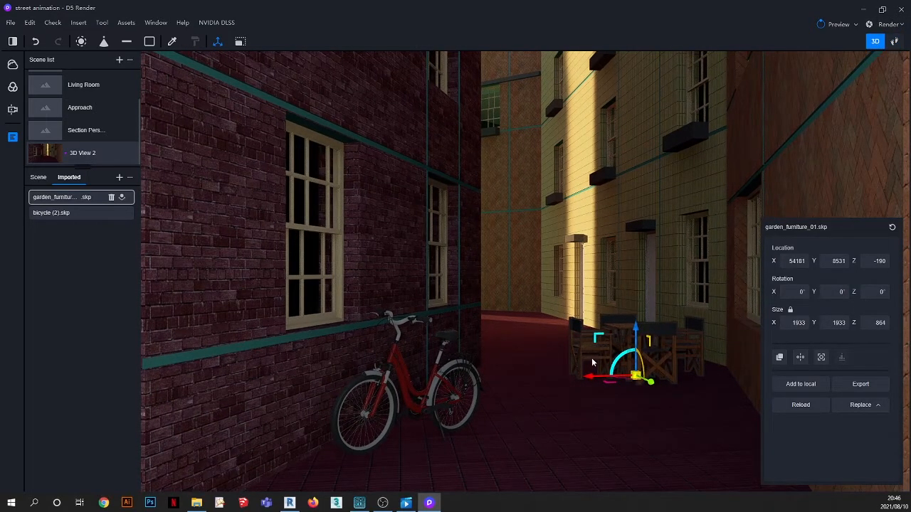
{"action": "middle_click_drag", "start_coordinate": [594, 362], "coordinate": [614, 399]}
{"action": "scroll", "coordinate": [641, 407], "scroll_direction": "up", "scroll_amount": 2}
{"action": "right_click_drag", "start_coordinate": [609, 351], "coordinate": [626, 403]}
{"action": "key", "text": "e"}
{"action": "scroll", "coordinate": [500, 133], "scroll_direction": "down", "scroll_amount": 4}
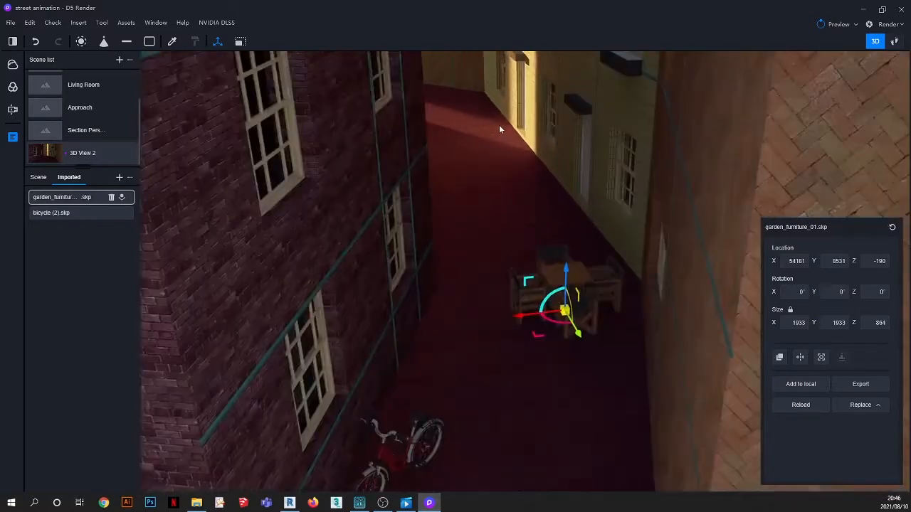
{"action": "scroll", "coordinate": [551, 265], "scroll_direction": "up", "scroll_amount": 3}
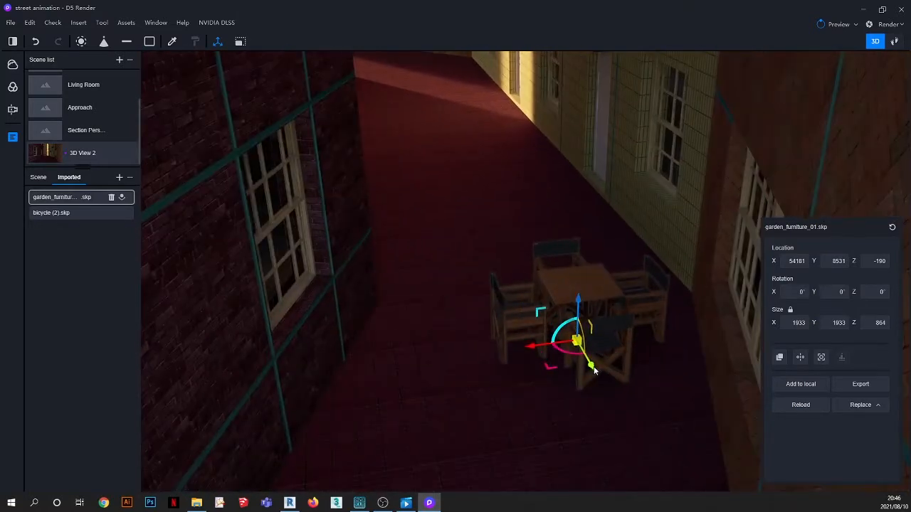
{"action": "left_click_drag", "start_coordinate": [594, 370], "coordinate": [557, 306]}
{"action": "left_click_drag", "start_coordinate": [508, 294], "coordinate": [552, 288]}
{"action": "scroll", "coordinate": [591, 215], "scroll_direction": "up", "scroll_amount": 2}
{"action": "scroll", "coordinate": [605, 227], "scroll_direction": "up", "scroll_amount": 1}
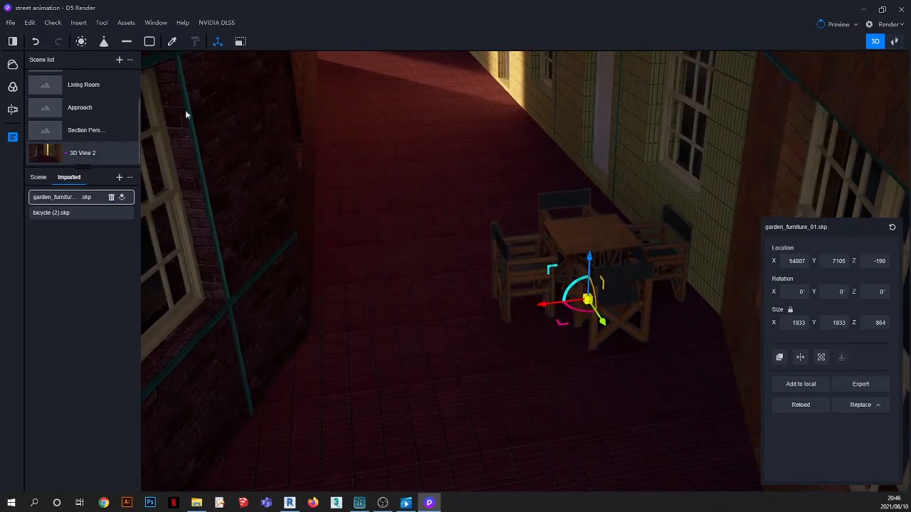
Duplicate the garden furniture set and place the copy farther down the lane at about X 54750, Y 3360
{"action": "left_click", "coordinate": [32, 23]}
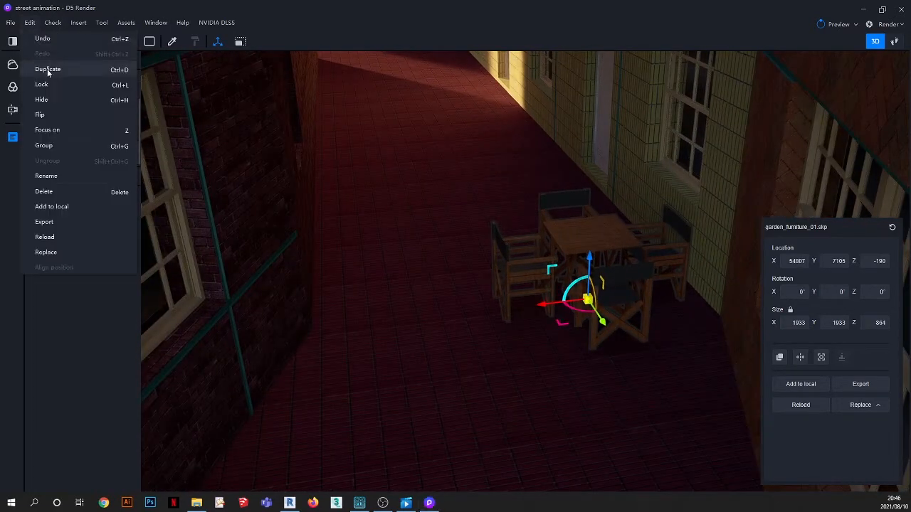
{"action": "left_click", "coordinate": [44, 70]}
{"action": "left_click", "coordinate": [495, 182]}
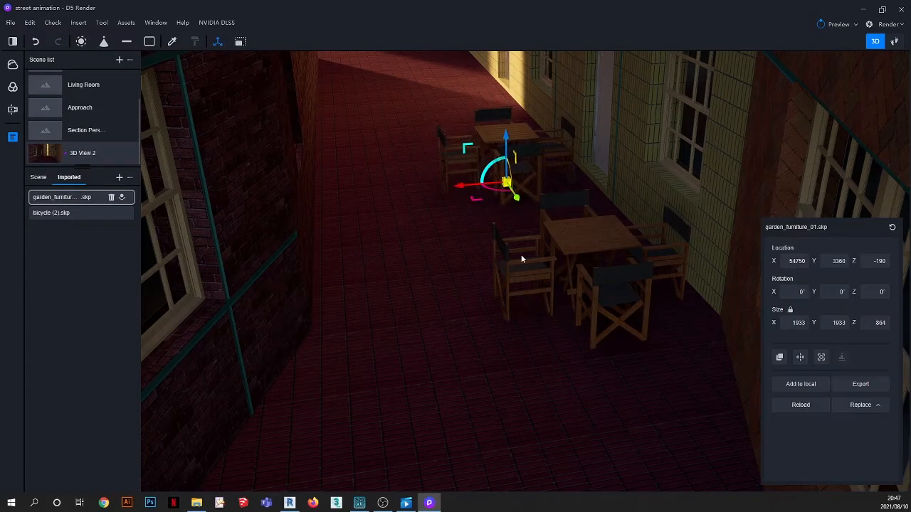
Duplicate the second furniture set into the sunlit far part of the lane at about X 54906, Y -3656, and return to the 3D View 2 viewpoint
{"action": "left_click", "coordinate": [28, 24]}
{"action": "left_click", "coordinate": [45, 68]}
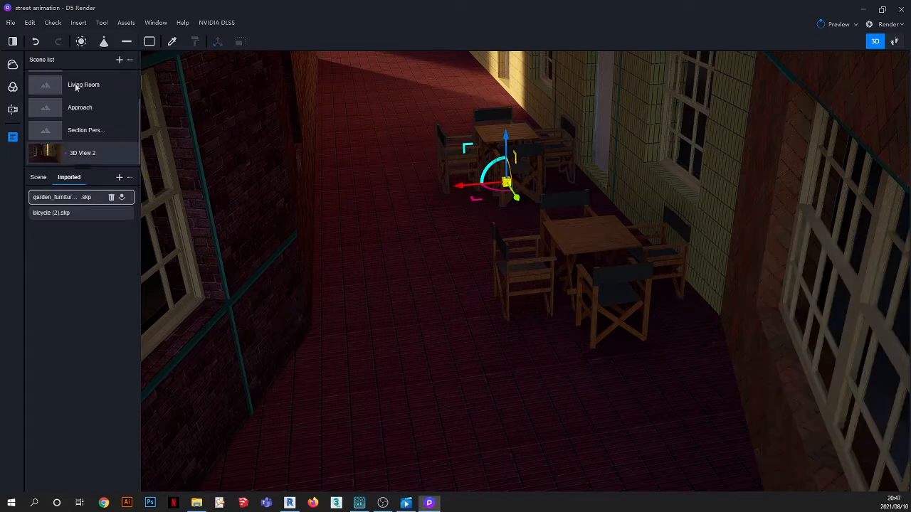
{"action": "scroll", "coordinate": [444, 65], "scroll_direction": "up", "scroll_amount": 4}
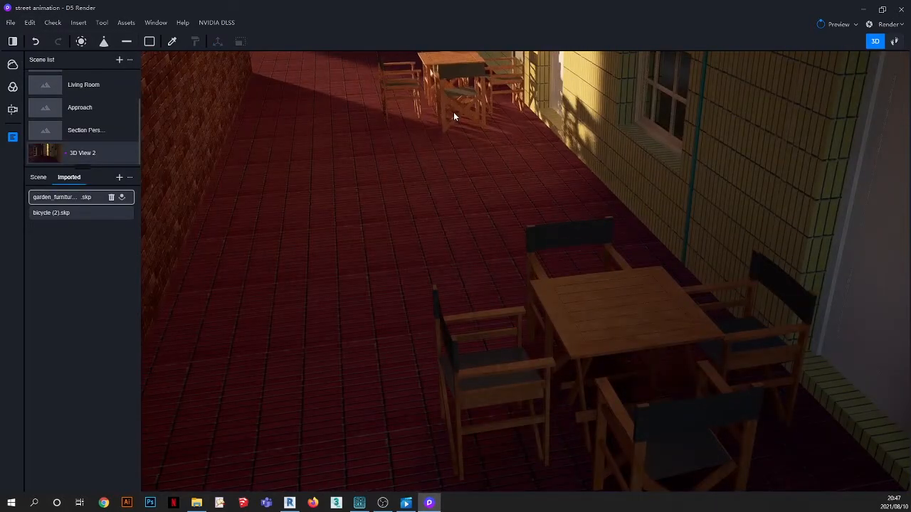
{"action": "left_click", "coordinate": [453, 111]}
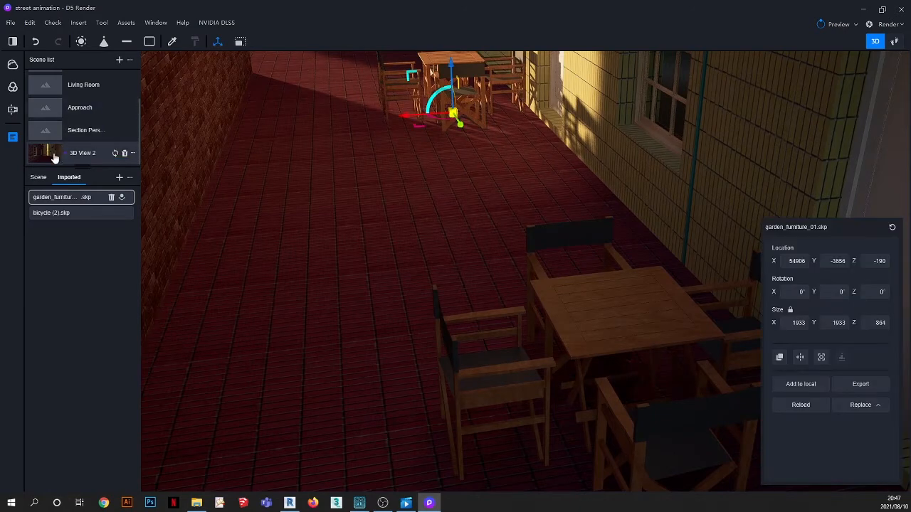
{"action": "scroll", "coordinate": [250, 147], "scroll_direction": "down", "scroll_amount": 3}
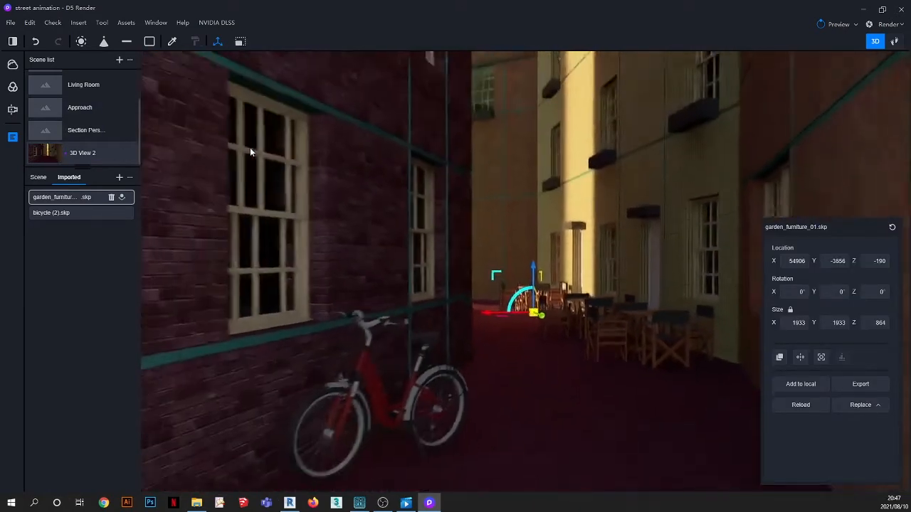
{"action": "key", "text": "Escape"}
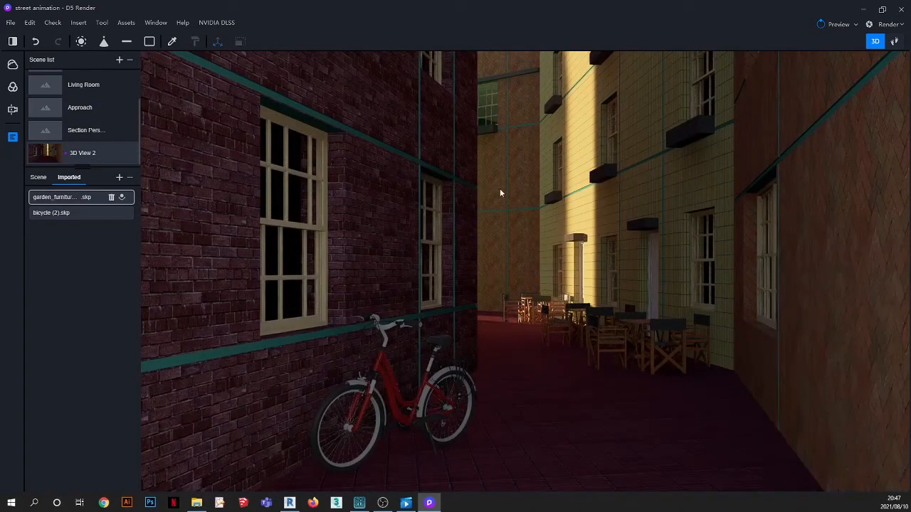
Move the farthest garden furniture set slightly back toward the other tables, to about Y -3215, and deselect it
{"action": "scroll", "coordinate": [630, 354], "scroll_direction": "up", "scroll_amount": 3}
{"action": "right_click_drag", "start_coordinate": [628, 322], "coordinate": [604, 408]}
{"action": "scroll", "coordinate": [508, 189], "scroll_direction": "up", "scroll_amount": 3}
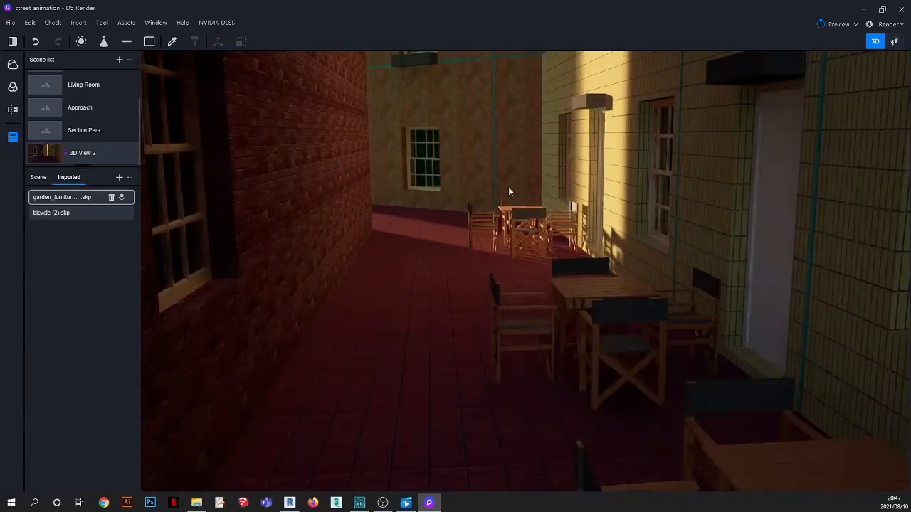
{"action": "left_click", "coordinate": [522, 221]}
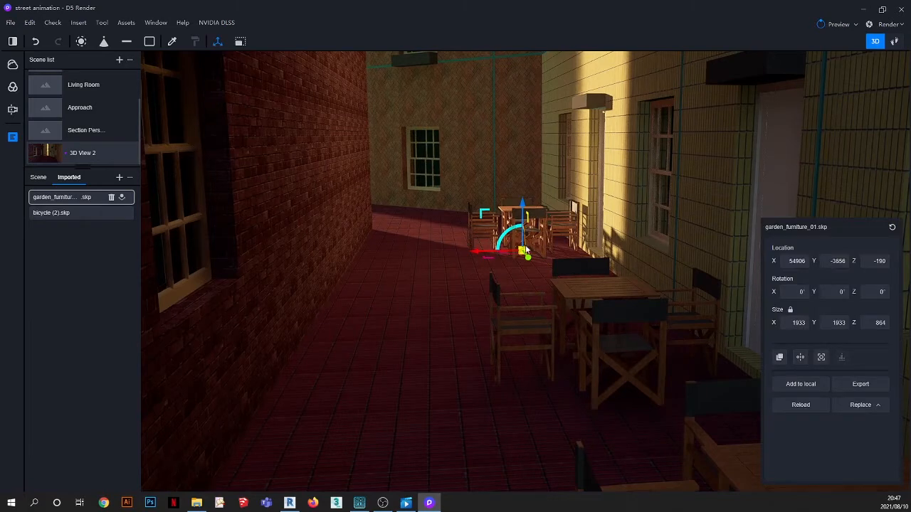
{"action": "left_click_drag", "start_coordinate": [528, 260], "coordinate": [531, 264]}
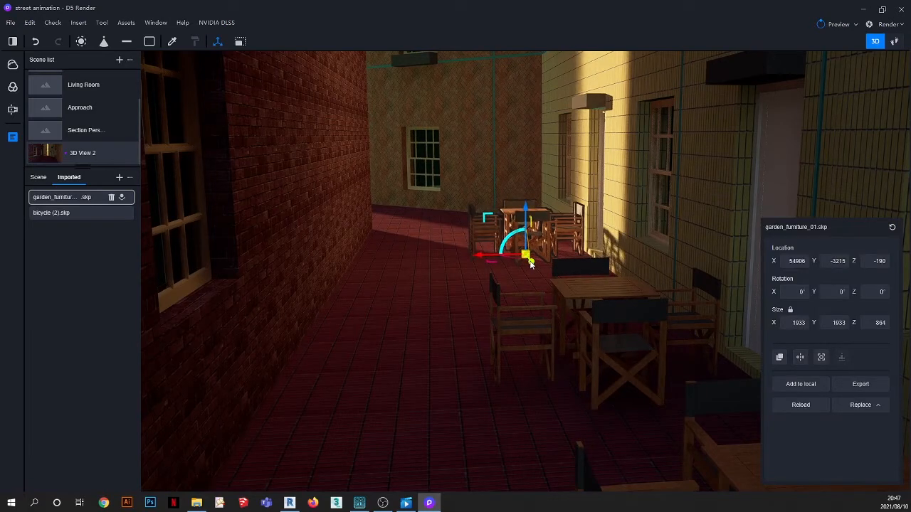
{"action": "left_click", "coordinate": [436, 253]}
{"action": "key", "text": "Escape"}
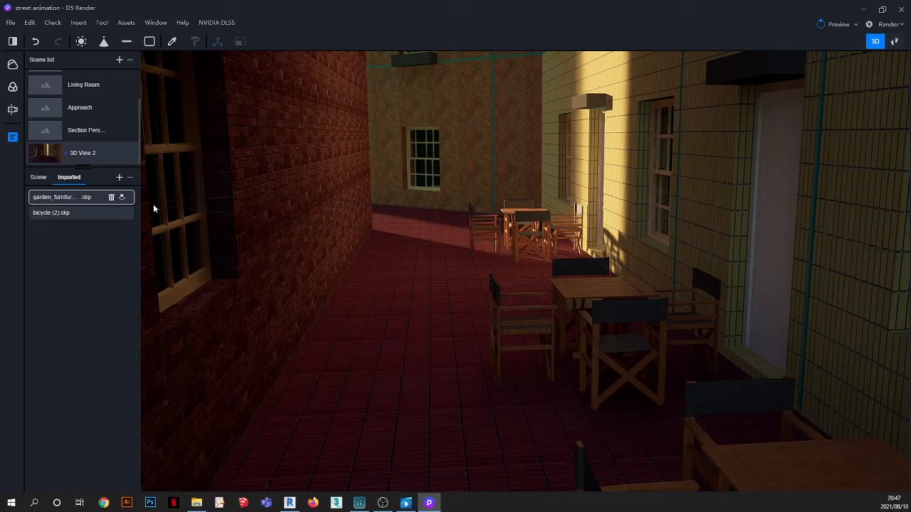
Import the carved wooden door model "Untitled" from the MODELS folder into the project
{"action": "scroll", "coordinate": [586, 292], "scroll_direction": "down", "scroll_amount": 4}
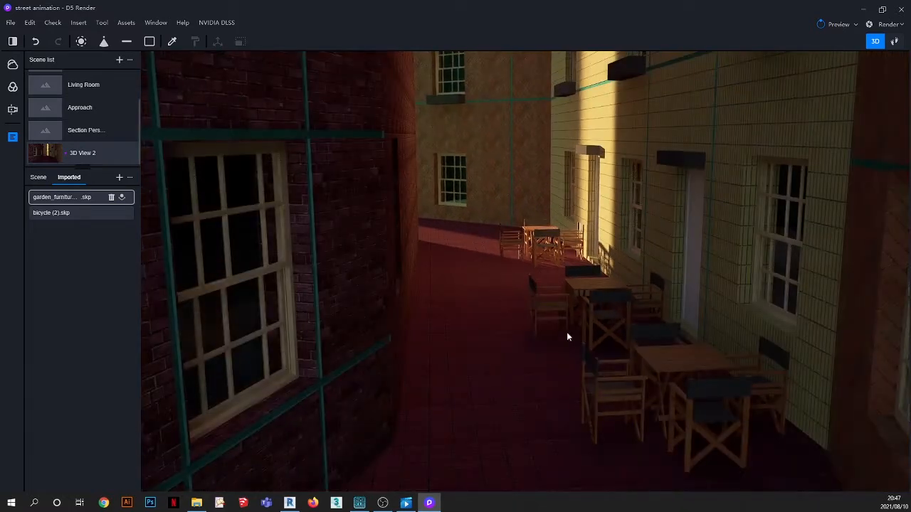
{"action": "right_click_drag", "start_coordinate": [567, 333], "coordinate": [596, 263]}
{"action": "left_click", "coordinate": [119, 177]}
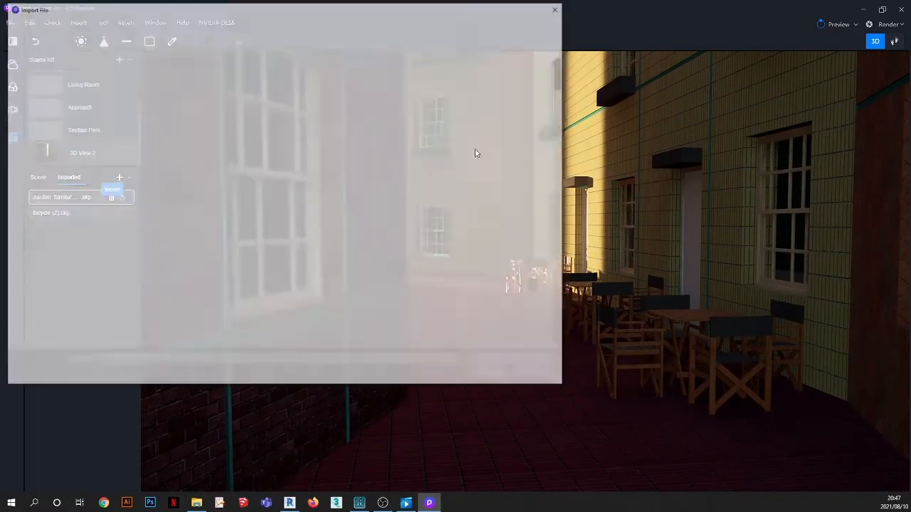
{"action": "scroll", "coordinate": [470, 204], "scroll_direction": "down", "scroll_amount": 5}
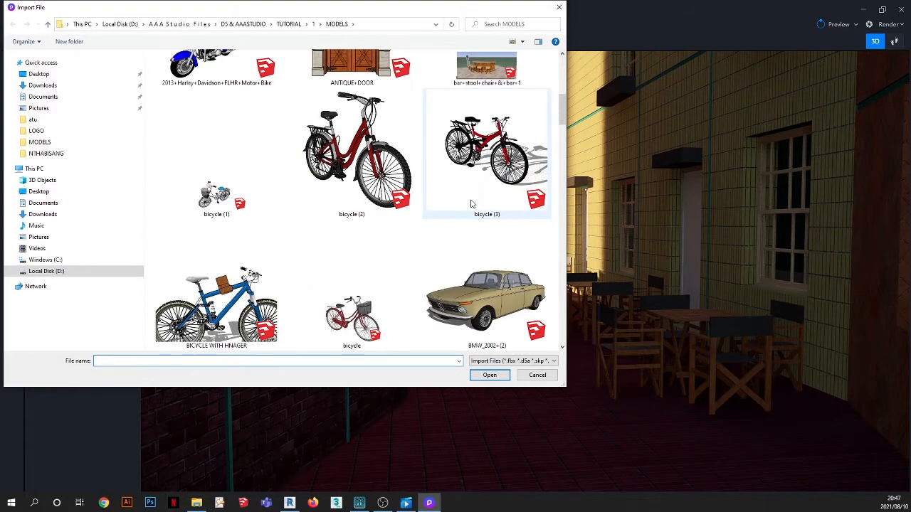
{"action": "scroll", "coordinate": [471, 204], "scroll_direction": "up", "scroll_amount": 2}
{"action": "scroll", "coordinate": [470, 204], "scroll_direction": "down", "scroll_amount": 5}
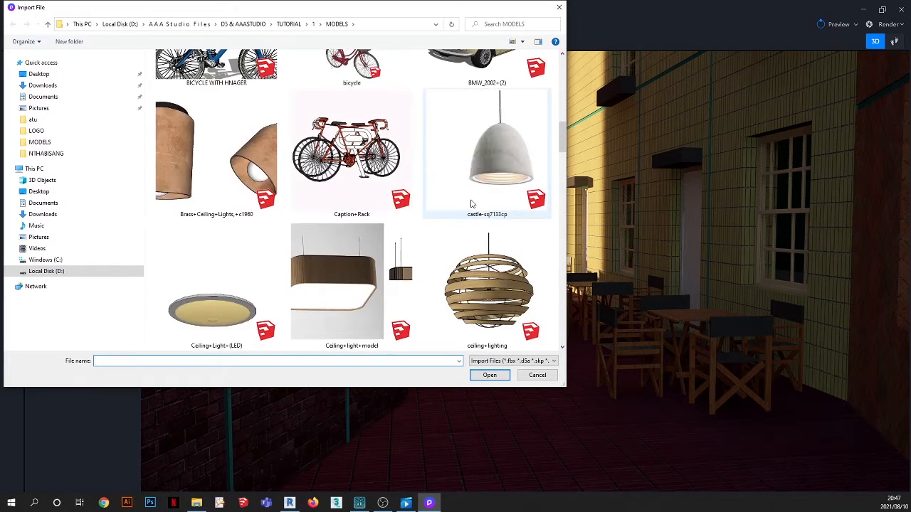
{"action": "scroll", "coordinate": [471, 204], "scroll_direction": "down", "scroll_amount": 5}
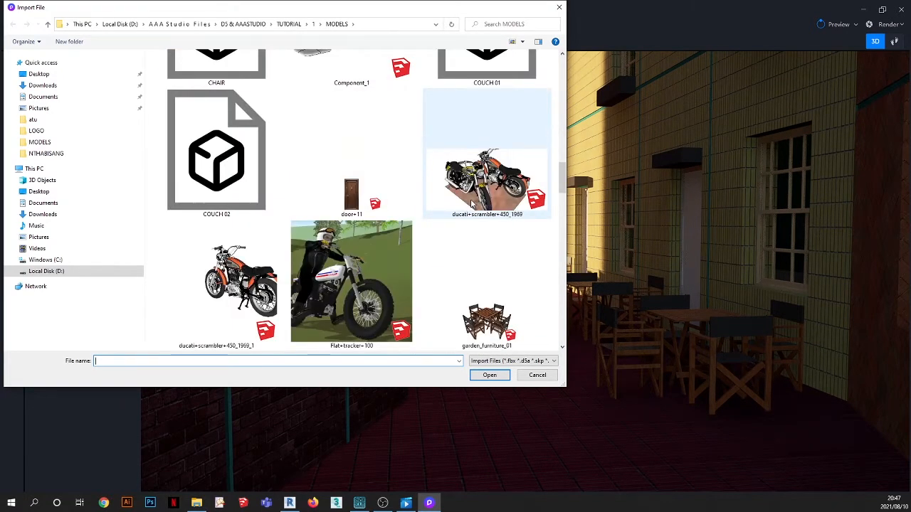
{"action": "scroll", "coordinate": [470, 204], "scroll_direction": "down", "scroll_amount": 15}
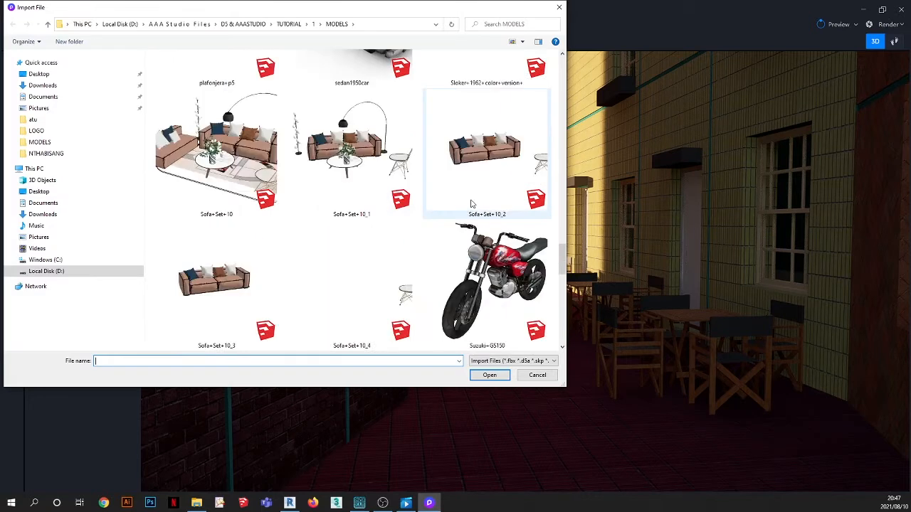
{"action": "scroll", "coordinate": [470, 204], "scroll_direction": "down", "scroll_amount": 6}
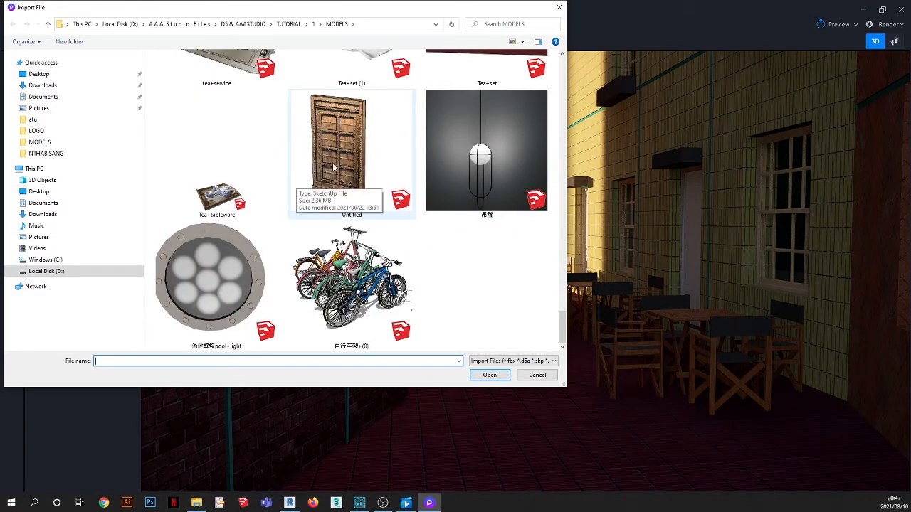
{"action": "left_click", "coordinate": [362, 207]}
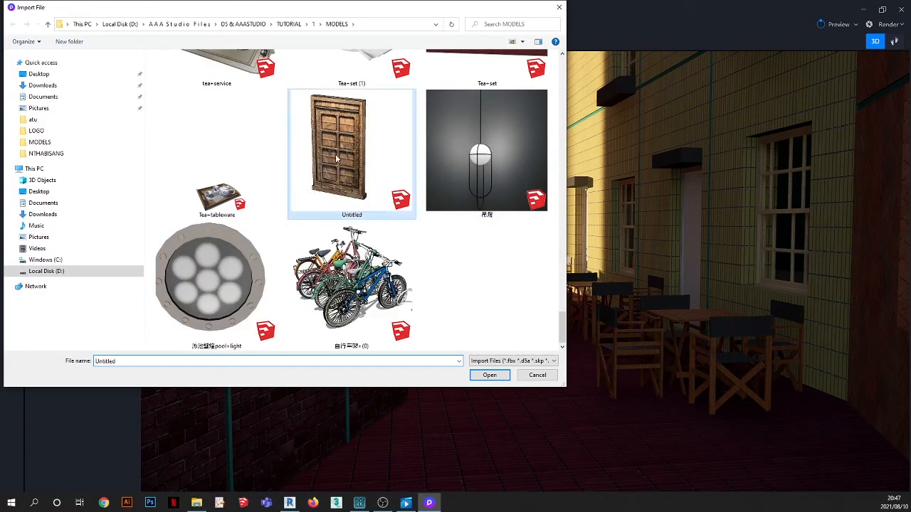
{"action": "left_click", "coordinate": [498, 378]}
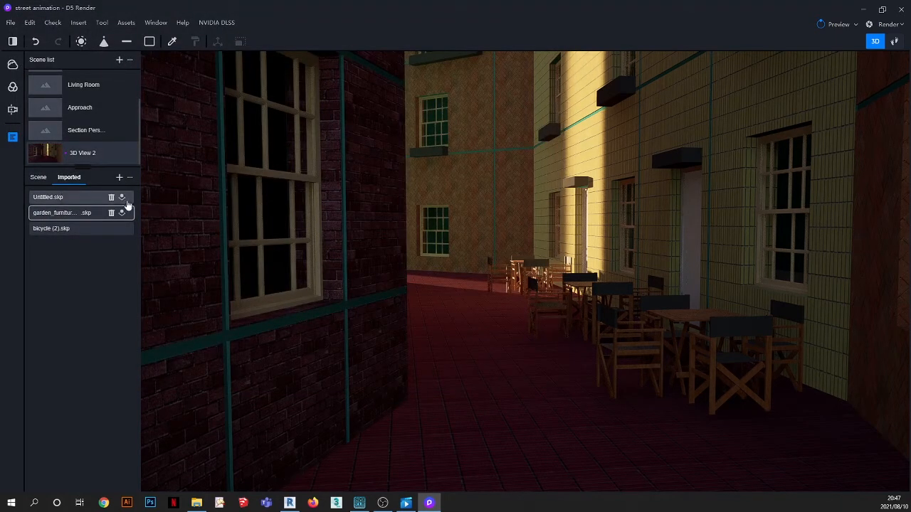
Place the imported wooden door in the lane near the farthest furniture set, at about X 55058, Y -1522
{"action": "left_click", "coordinate": [122, 197]}
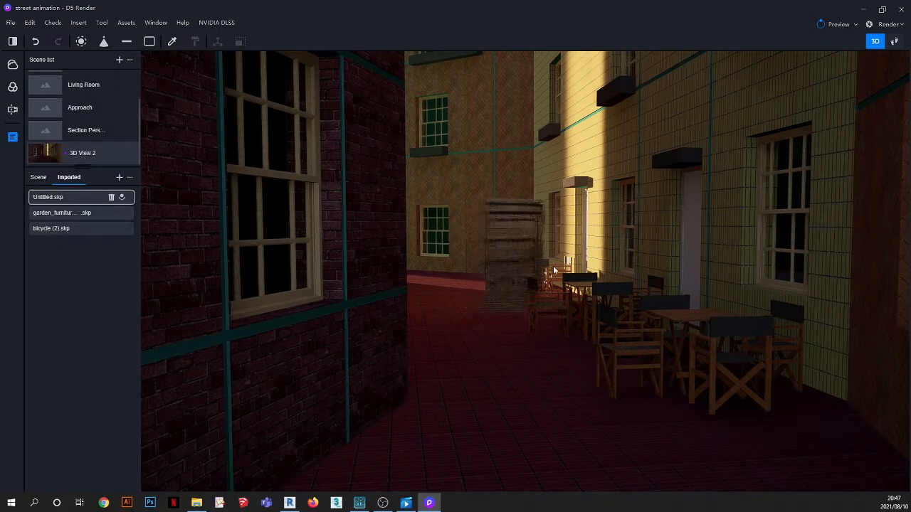
{"action": "scroll", "coordinate": [578, 299], "scroll_direction": "up", "scroll_amount": 3}
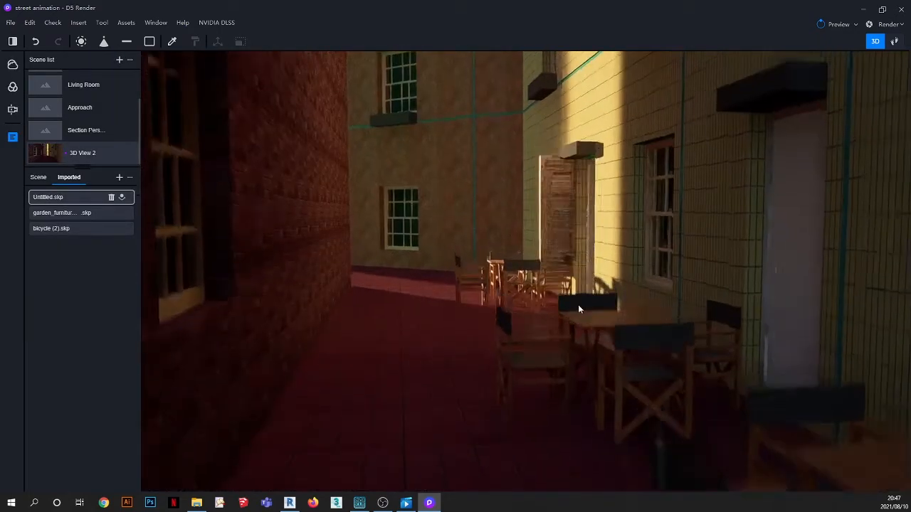
{"action": "right_click_drag", "start_coordinate": [578, 305], "coordinate": [614, 346]}
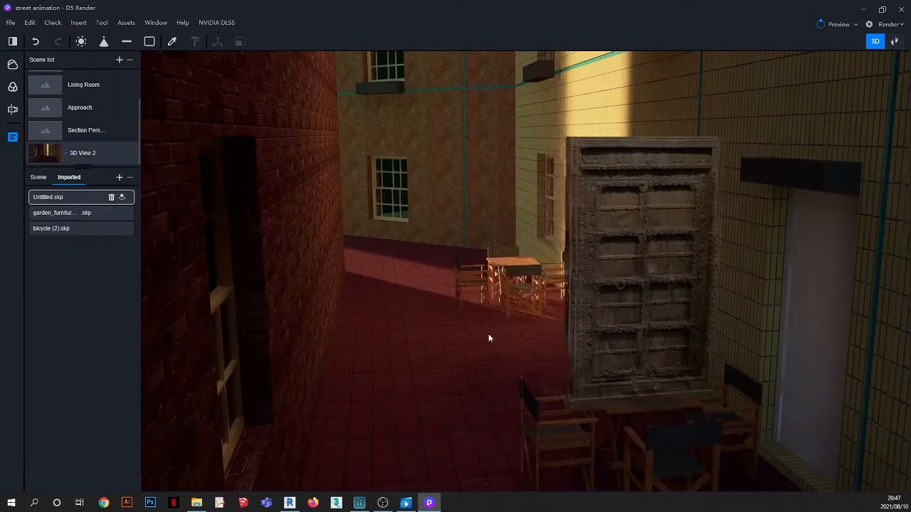
{"action": "left_click", "coordinate": [544, 330]}
{"action": "scroll", "coordinate": [525, 271], "scroll_direction": "up", "scroll_amount": 2}
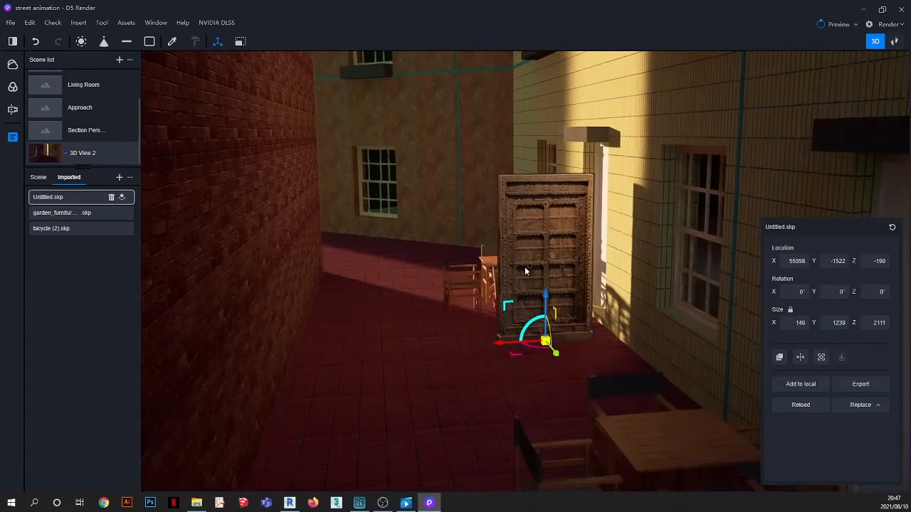
Rotate the door 90° to face the lane and move it near the sunlit doorway, at about X 55906, Y -2277
{"action": "right_click_drag", "start_coordinate": [525, 271], "coordinate": [536, 309]}
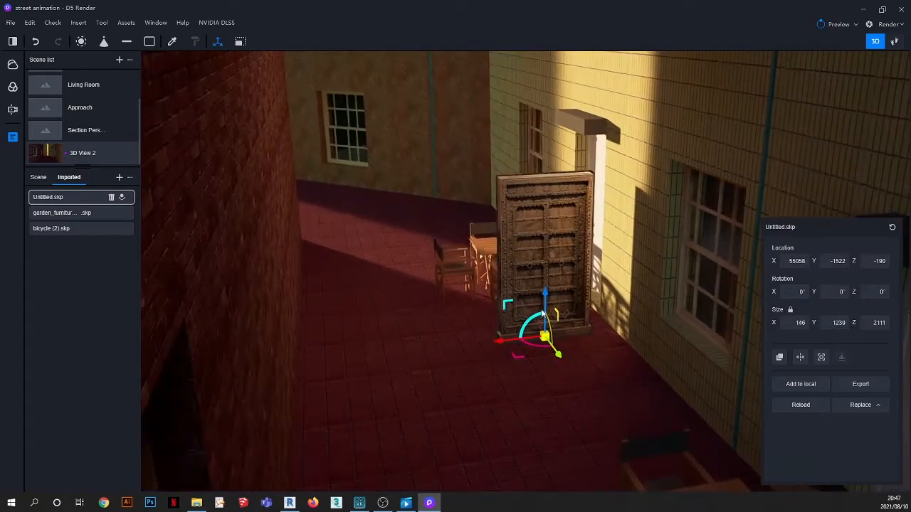
{"action": "scroll", "coordinate": [538, 309], "scroll_direction": "up", "scroll_amount": 3}
{"action": "left_click_drag", "start_coordinate": [538, 361], "coordinate": [565, 311]}
{"action": "scroll", "coordinate": [543, 235], "scroll_direction": "up", "scroll_amount": 2}
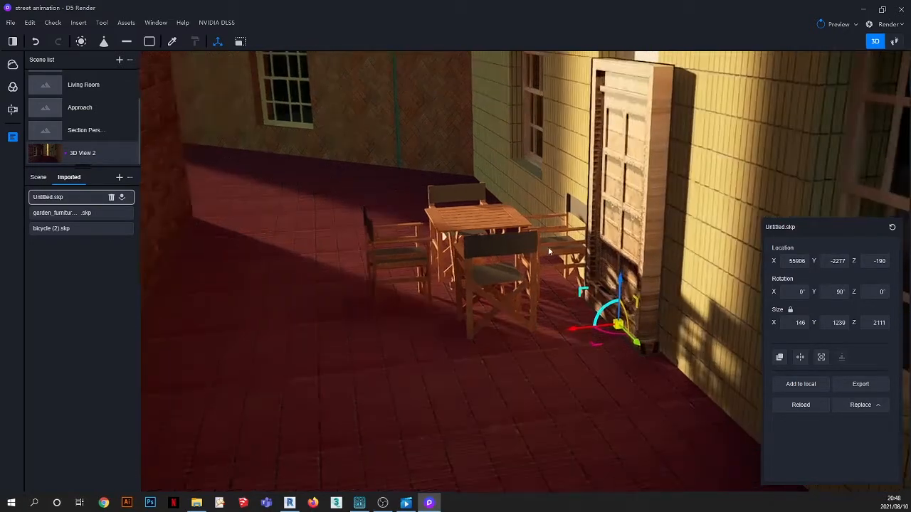
Fit the door into the sunlit doorway opening at about X 56126, Y -2601, raised to about Z -111
{"action": "right_click_drag", "start_coordinate": [543, 235], "coordinate": [780, 286]}
{"action": "right_click_drag", "start_coordinate": [500, 304], "coordinate": [544, 304]}
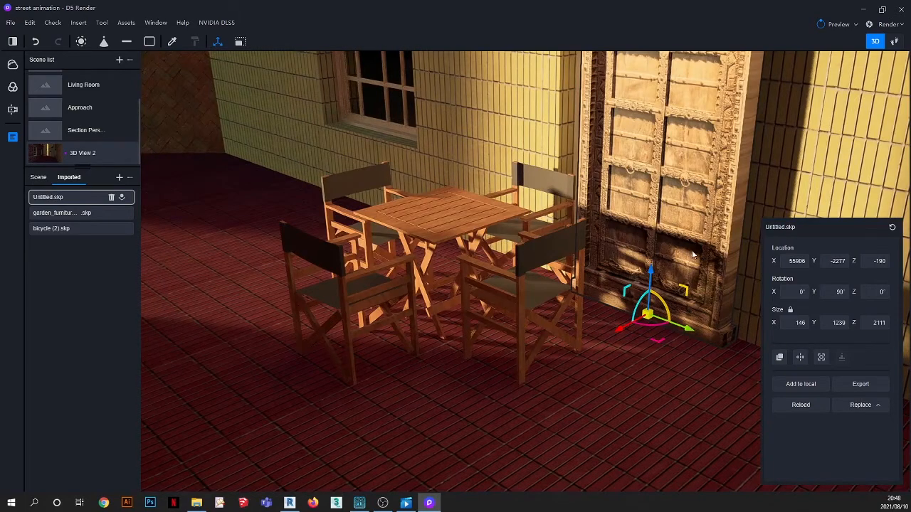
{"action": "scroll", "coordinate": [693, 254], "scroll_direction": "up", "scroll_amount": 1}
{"action": "left_click_drag", "start_coordinate": [688, 337], "coordinate": [593, 314]}
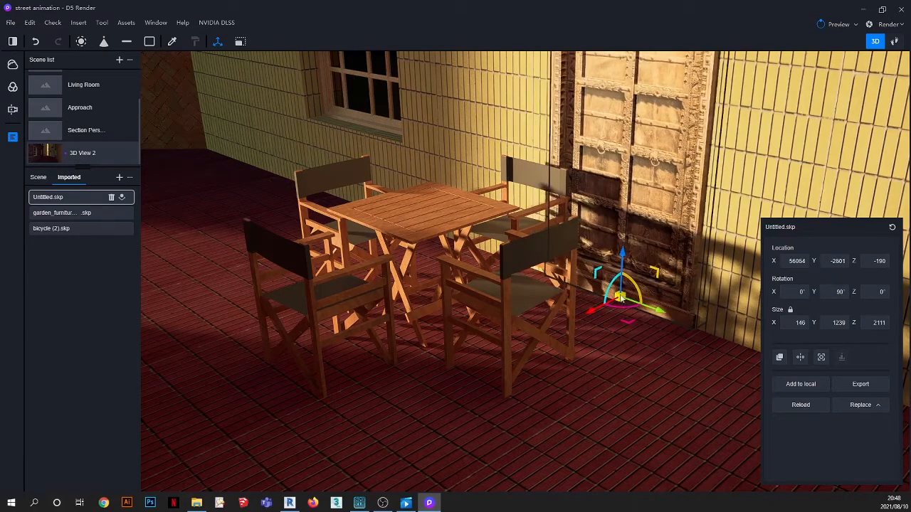
{"action": "mouse_move", "coordinate": [621, 265]}
{"action": "left_mouse_down"}
{"action": "mouse_move", "coordinate": [625, 241]}
{"action": "mouse_move", "coordinate": [625, 254]}
{"action": "left_mouse_up"}
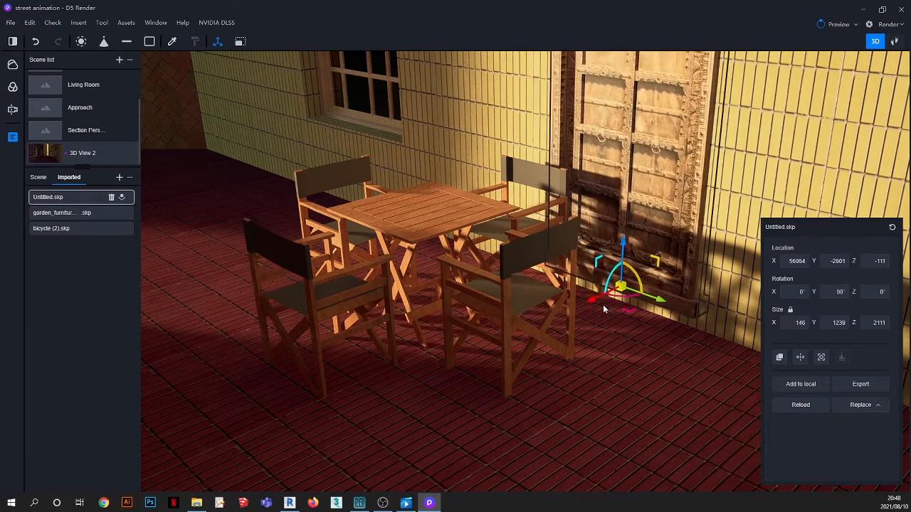
{"action": "left_click_drag", "start_coordinate": [595, 302], "coordinate": [598, 299]}
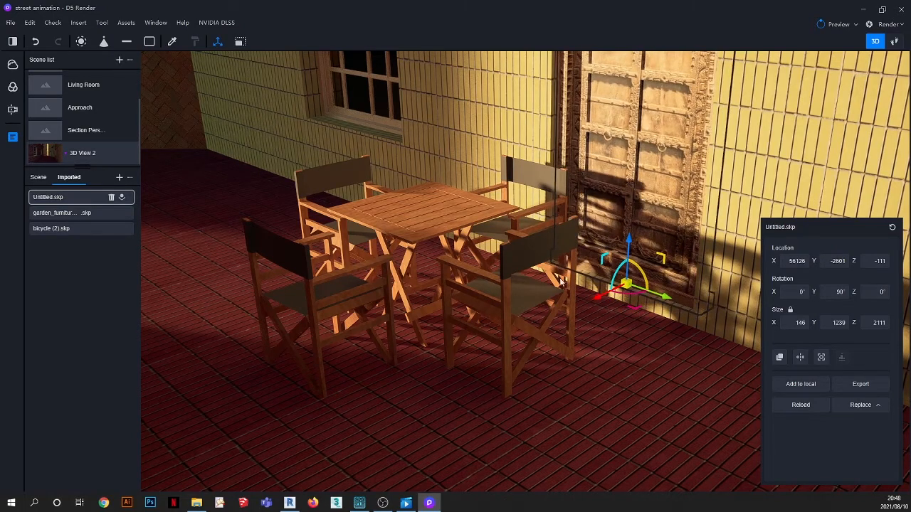
Scale the door proportionally to a height of 2400 and nudge it in the opening to about X 56108, Z -91
{"action": "right_click_drag", "start_coordinate": [545, 278], "coordinate": [709, 282]}
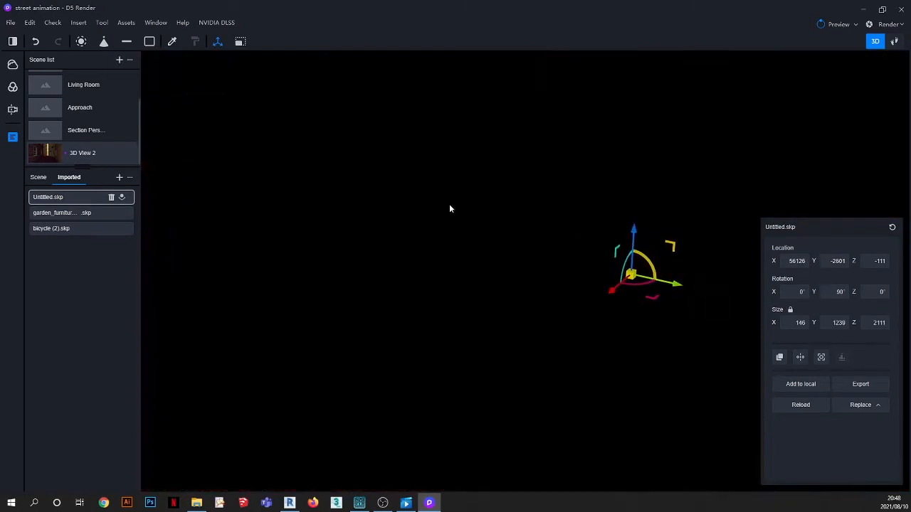
{"action": "left_click", "coordinate": [45, 157]}
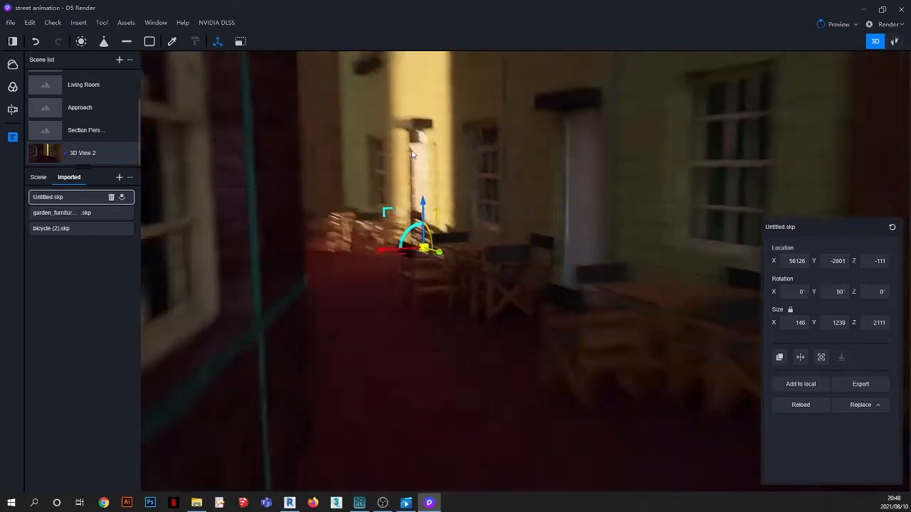
{"action": "scroll", "coordinate": [560, 269], "scroll_direction": "up", "scroll_amount": 6}
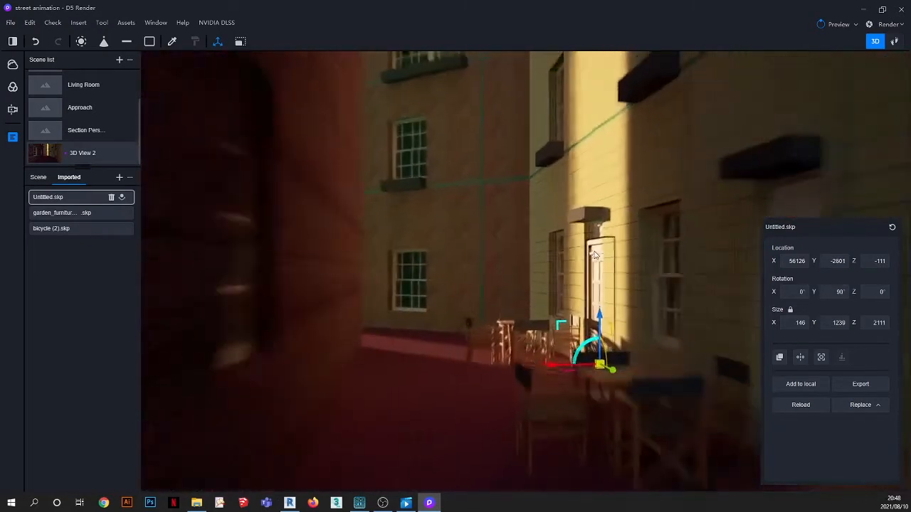
{"action": "scroll", "coordinate": [563, 325], "scroll_direction": "up", "scroll_amount": 5}
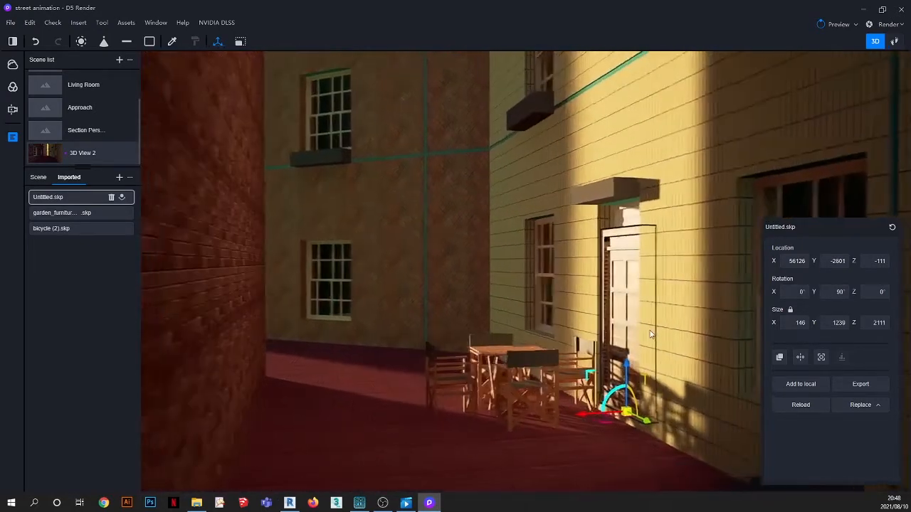
{"action": "scroll", "coordinate": [664, 324], "scroll_direction": "up", "scroll_amount": 5}
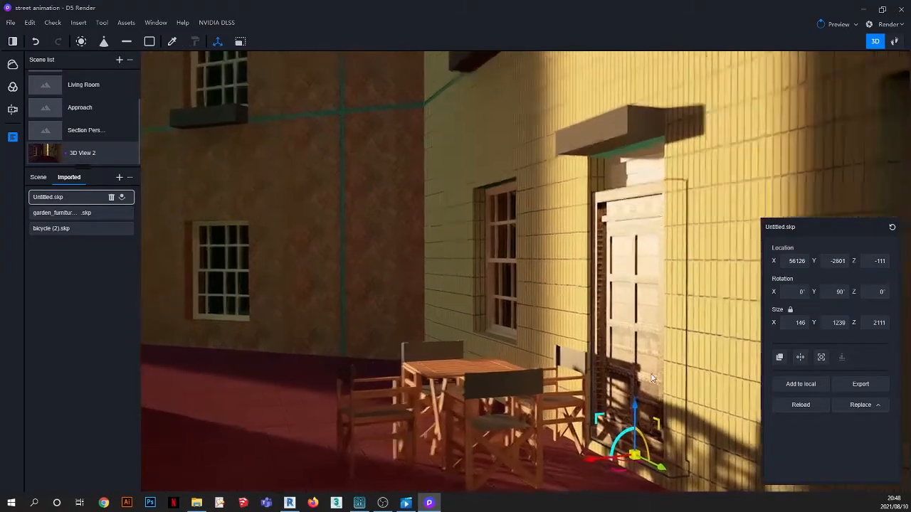
{"action": "scroll", "coordinate": [622, 382], "scroll_direction": "up", "scroll_amount": 5}
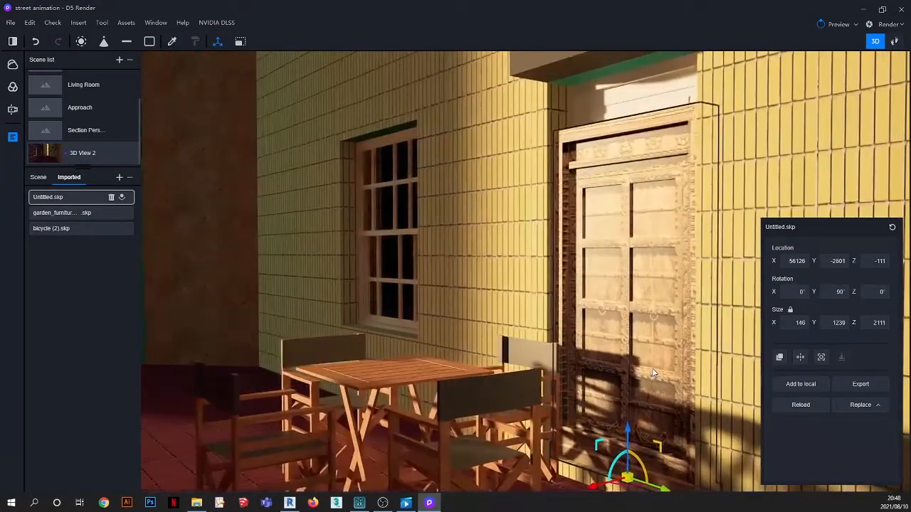
{"action": "left_click", "coordinate": [878, 323]}
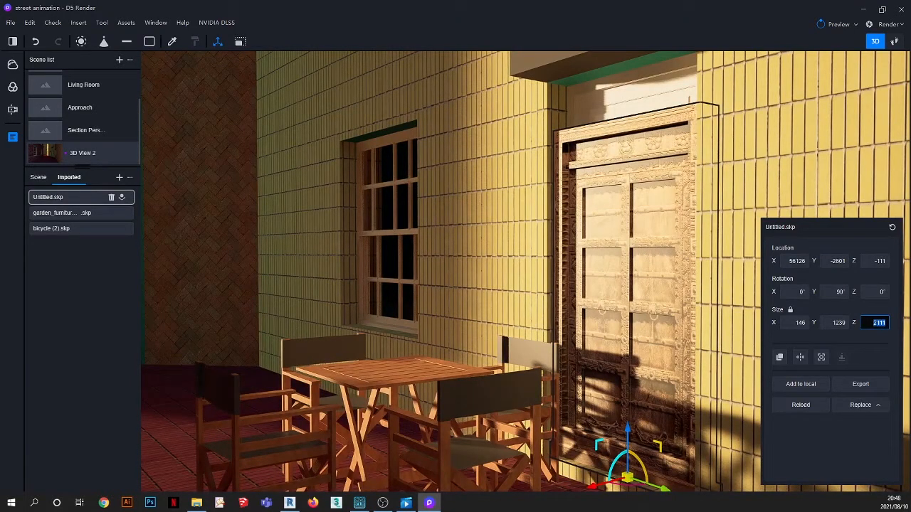
{"action": "left_click", "coordinate": [840, 322]}
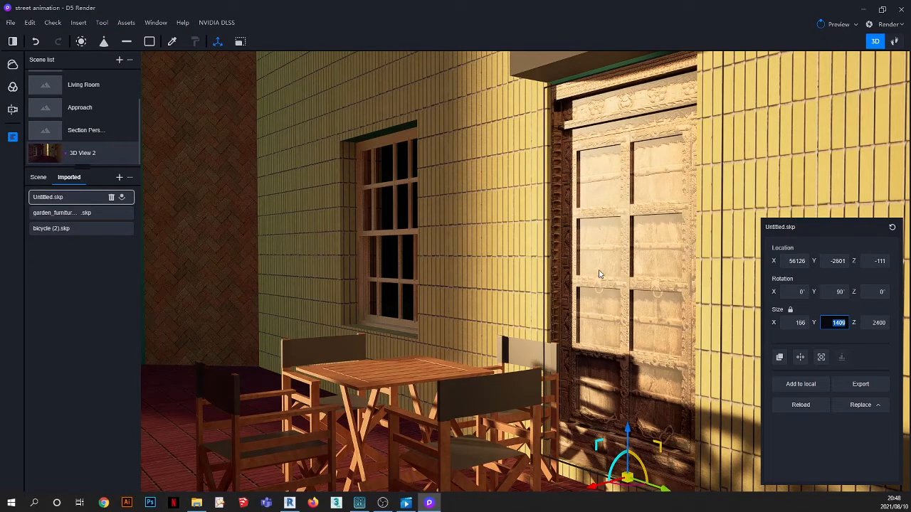
{"action": "left_click_drag", "start_coordinate": [627, 443], "coordinate": [628, 439]}
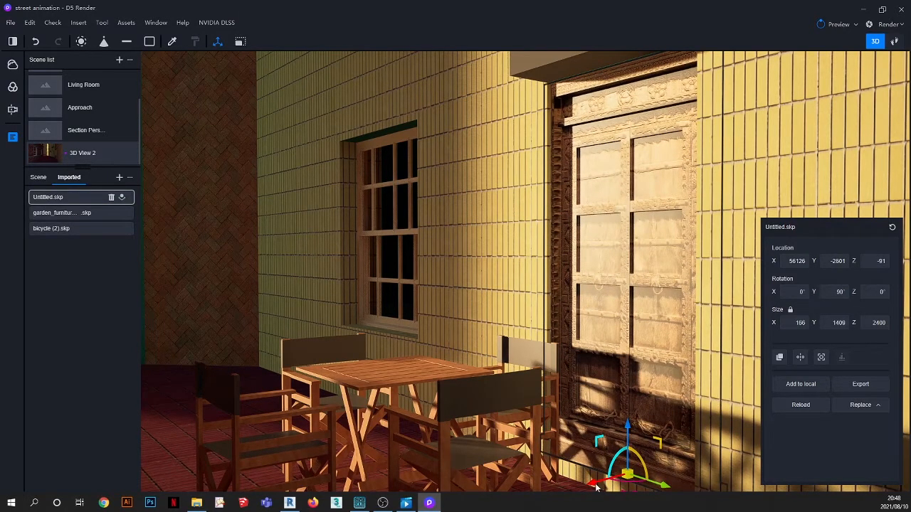
{"action": "left_click_drag", "start_coordinate": [593, 487], "coordinate": [594, 488]}
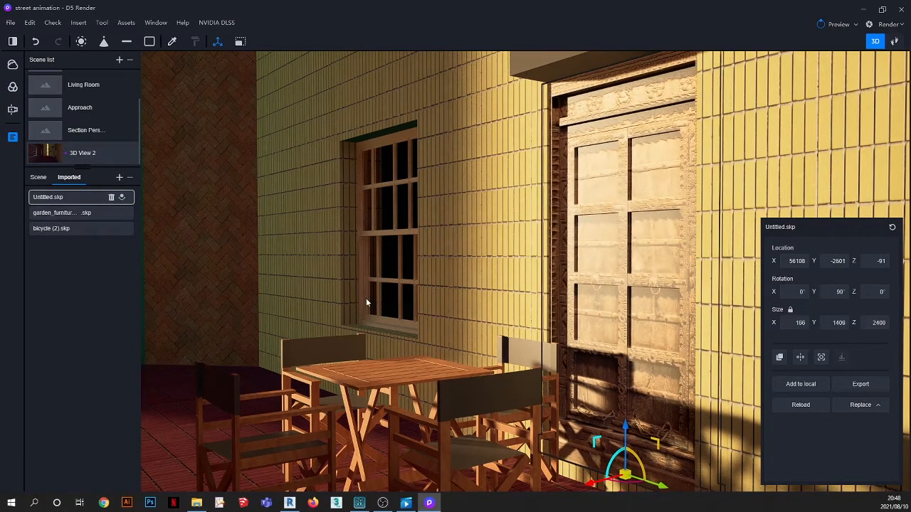
Duplicate the fitted door and place the copy in the next, shaded doorway at about X 56101, Y 3720, Z -90
{"action": "scroll", "coordinate": [366, 299], "scroll_direction": "down", "scroll_amount": 3}
{"action": "scroll", "coordinate": [414, 265], "scroll_direction": "down", "scroll_amount": 1}
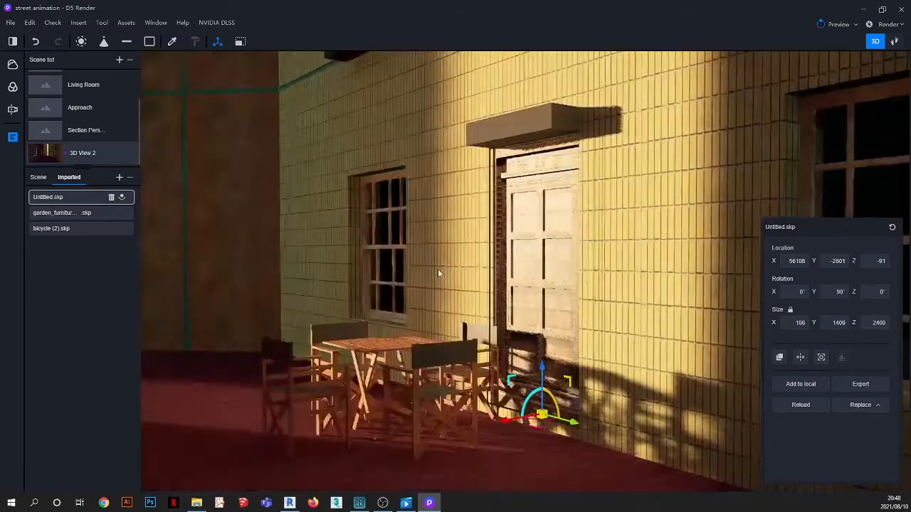
{"action": "scroll", "coordinate": [441, 273], "scroll_direction": "up", "scroll_amount": 2}
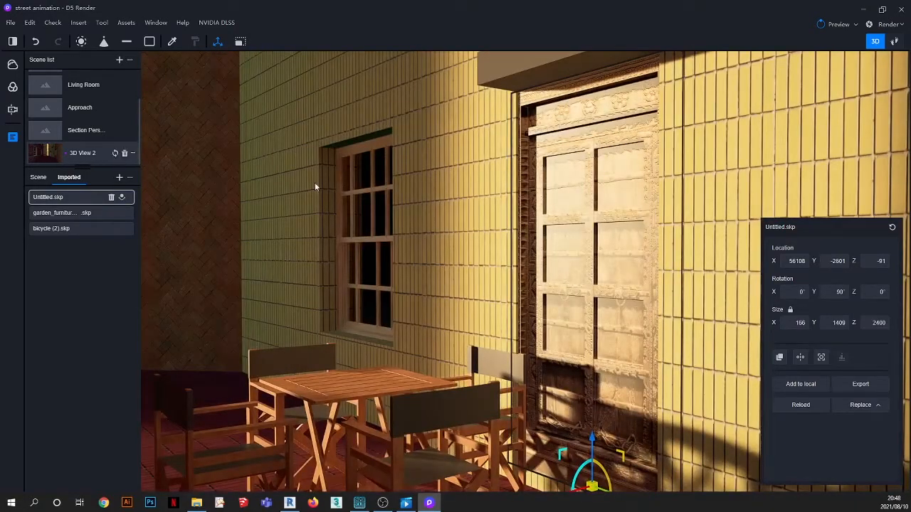
{"action": "middle_click_drag", "start_coordinate": [565, 273], "coordinate": [433, 284]}
{"action": "scroll", "coordinate": [433, 253], "scroll_direction": "down", "scroll_amount": 5}
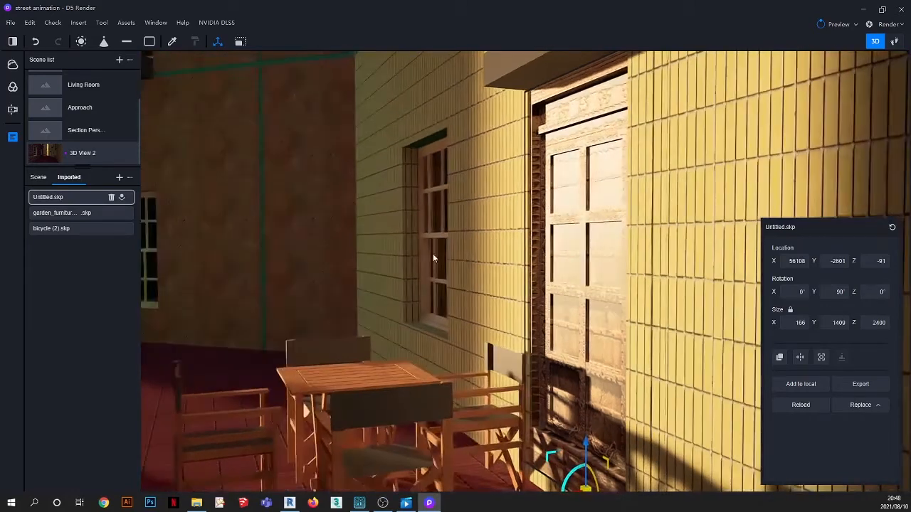
{"action": "scroll", "coordinate": [432, 254], "scroll_direction": "down", "scroll_amount": 3}
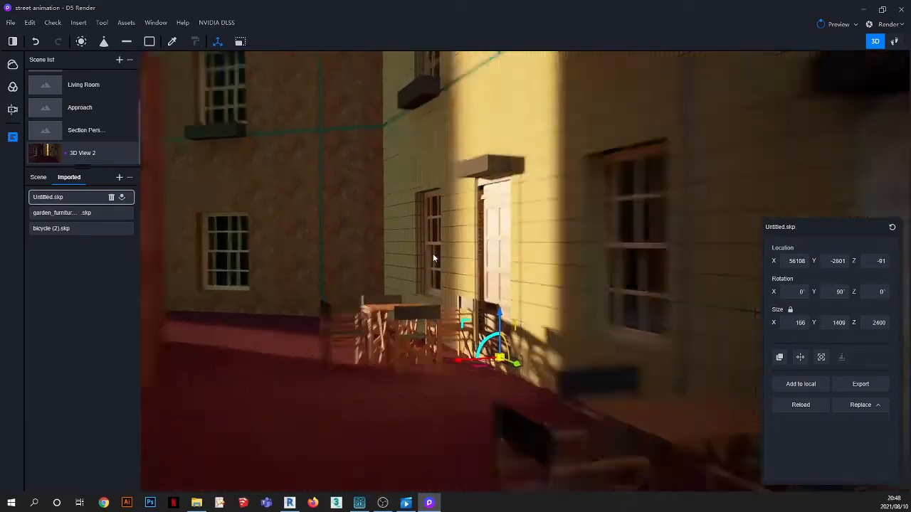
{"action": "left_click", "coordinate": [30, 25]}
{"action": "left_click", "coordinate": [40, 69]}
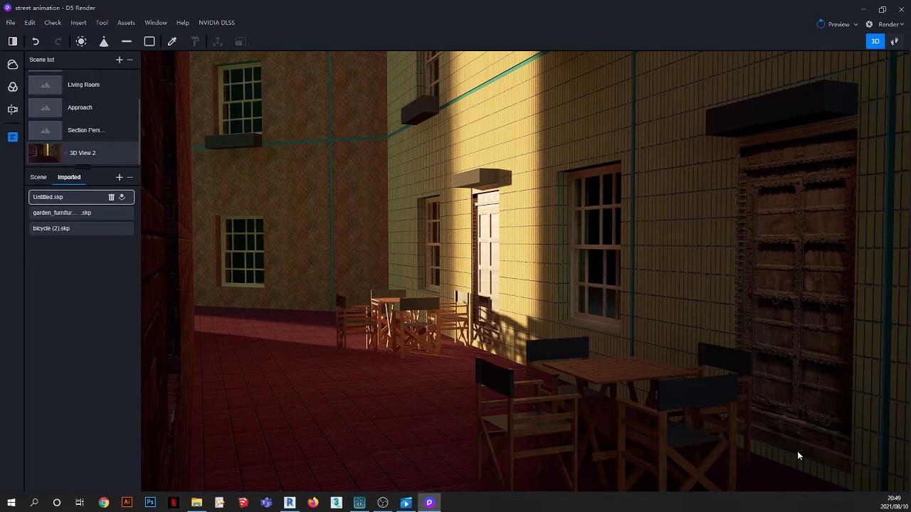
{"action": "left_click", "coordinate": [798, 451]}
{"action": "left_click", "coordinate": [31, 22]}
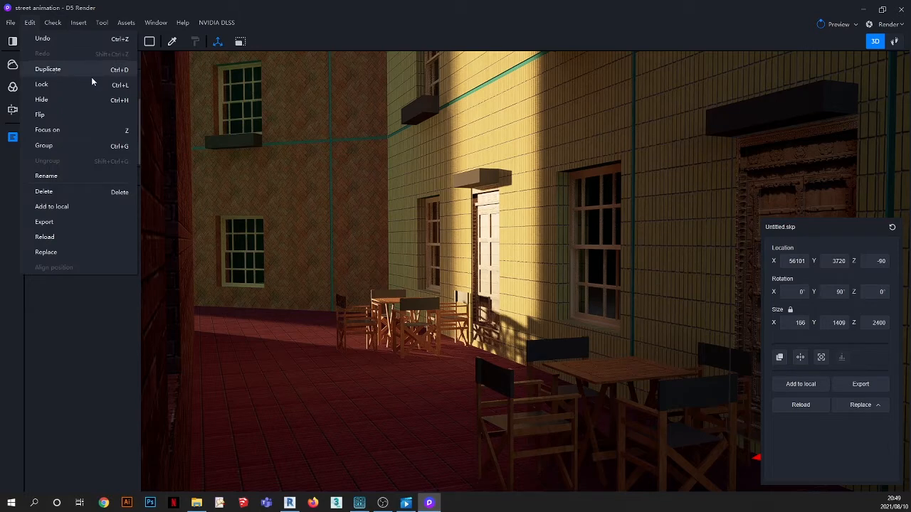
{"action": "left_click", "coordinate": [534, 163]}
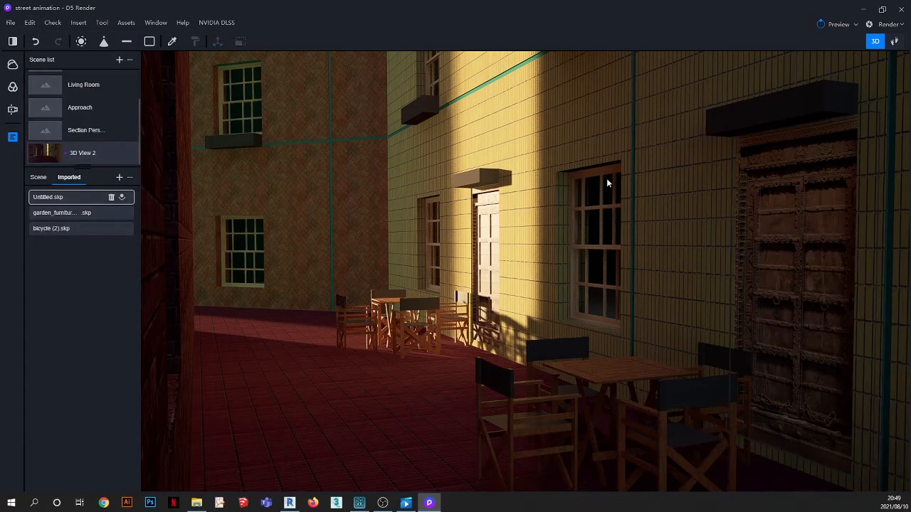
Examine the fitted wooden doors and the furniture sets along the lane from farther back, as far as the bicycle
{"action": "scroll", "coordinate": [607, 178], "scroll_direction": "down", "scroll_amount": 3}
{"action": "right_click_drag", "start_coordinate": [774, 279], "coordinate": [682, 277]}
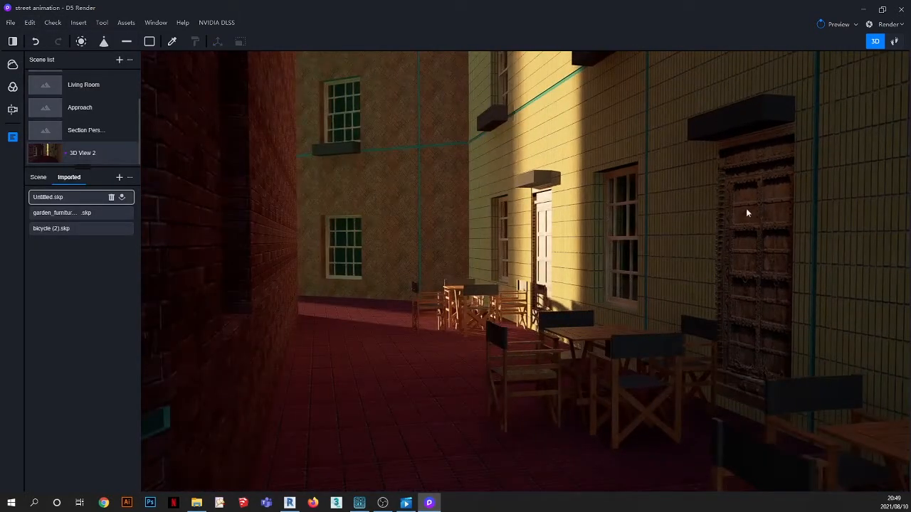
{"action": "scroll", "coordinate": [669, 183], "scroll_direction": "down", "scroll_amount": 3}
{"action": "right_click_drag", "start_coordinate": [710, 250], "coordinate": [616, 306]}
{"action": "scroll", "coordinate": [723, 300], "scroll_direction": "up", "scroll_amount": 3}
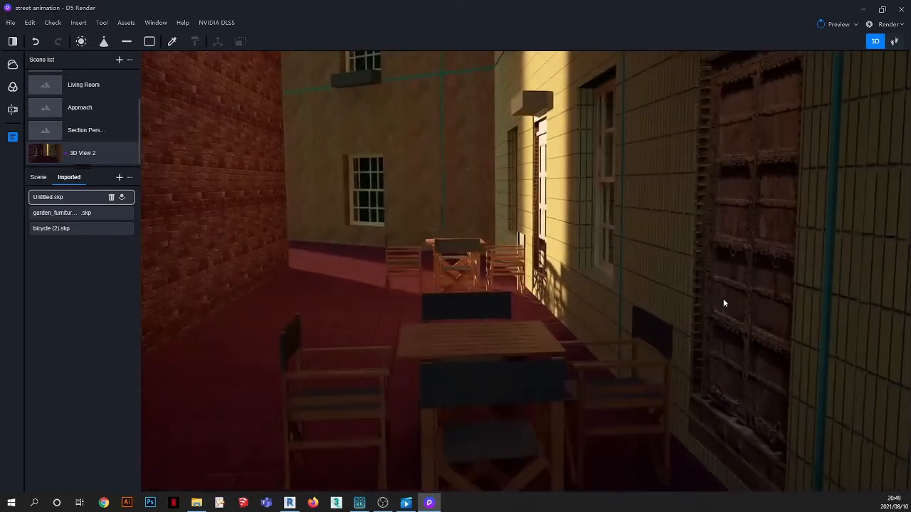
{"action": "scroll", "coordinate": [723, 300], "scroll_direction": "down", "scroll_amount": 5}
{"action": "right_click_drag", "start_coordinate": [726, 279], "coordinate": [671, 235]}
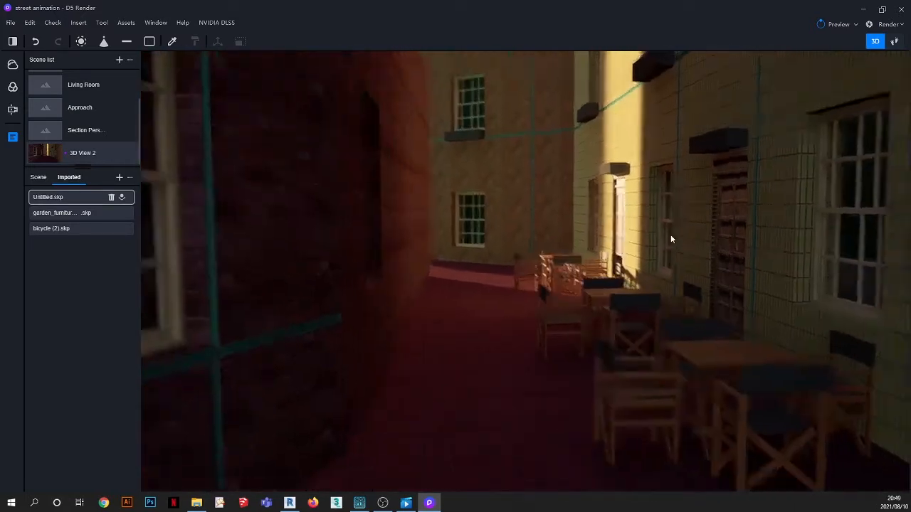
{"action": "scroll", "coordinate": [668, 233], "scroll_direction": "down", "scroll_amount": 4}
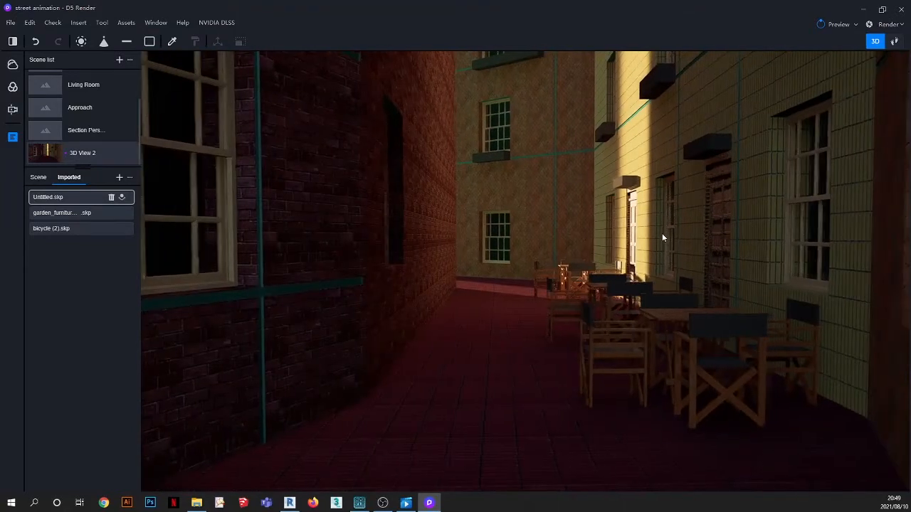
{"action": "scroll", "coordinate": [662, 235], "scroll_direction": "down", "scroll_amount": 3}
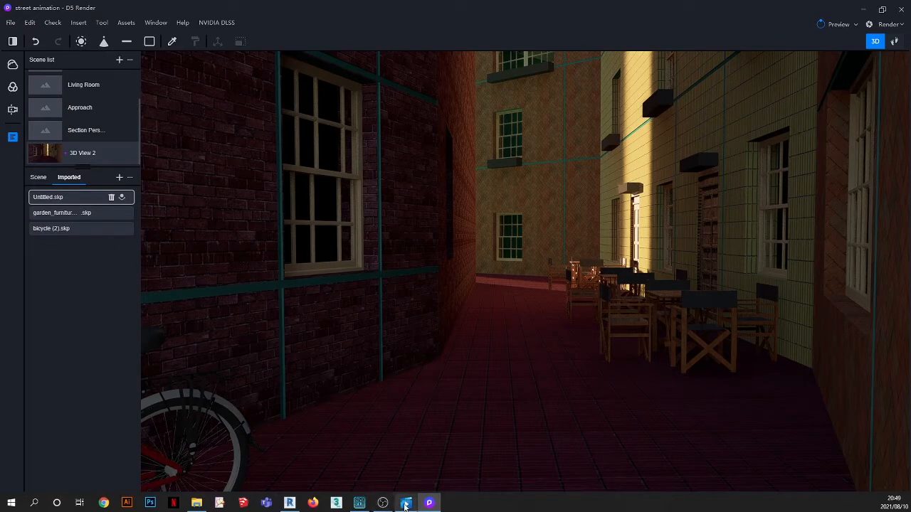
Switch to the Stone Town street reference video, check which props stand in the lane, and return to D5 Render
{"action": "mouse_move", "coordinate": [407, 507]}
{"action": "left_click", "coordinate": [407, 462]}
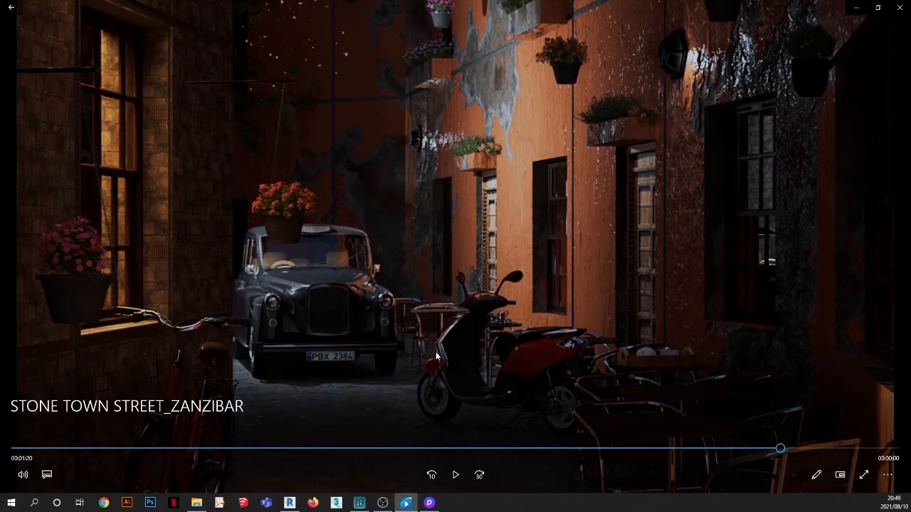
{"action": "left_click", "coordinate": [856, 7]}
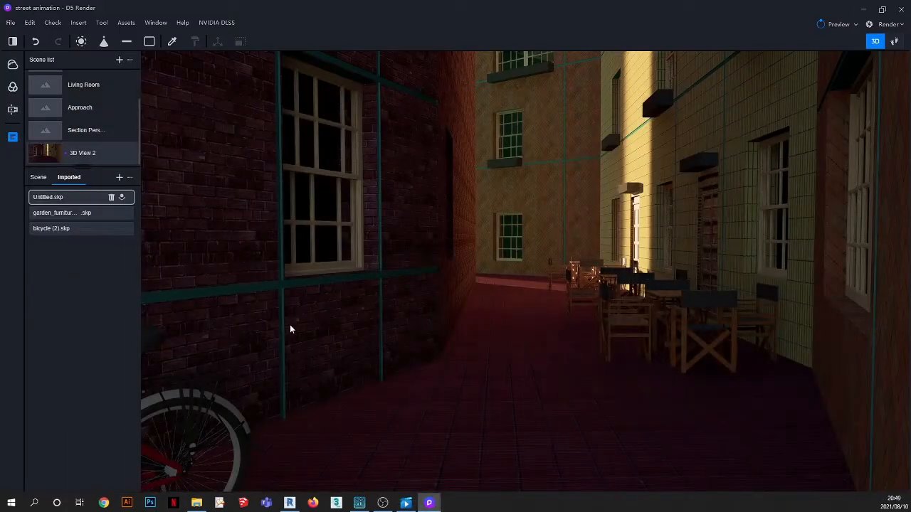
Import the 67m002 motorcycle model from the MODELS folder
{"action": "middle_click_drag", "start_coordinate": [394, 350], "coordinate": [413, 365]}
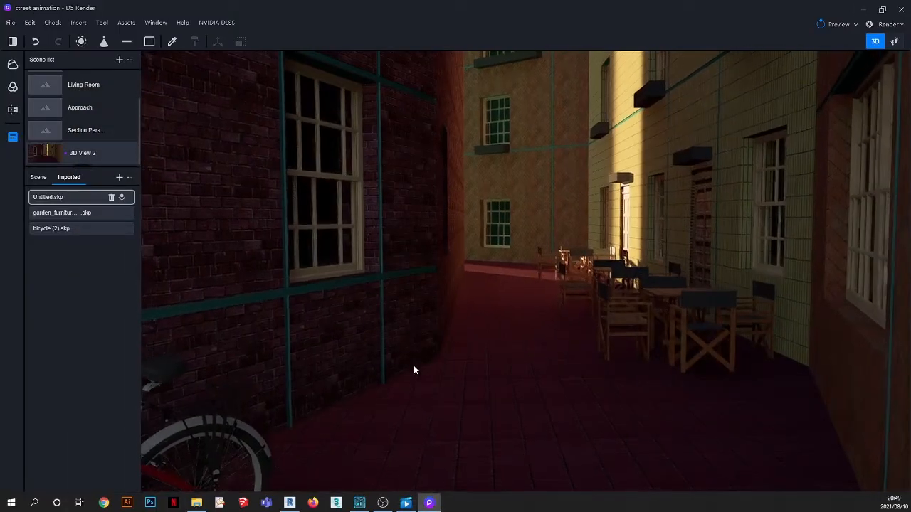
{"action": "left_click", "coordinate": [118, 177]}
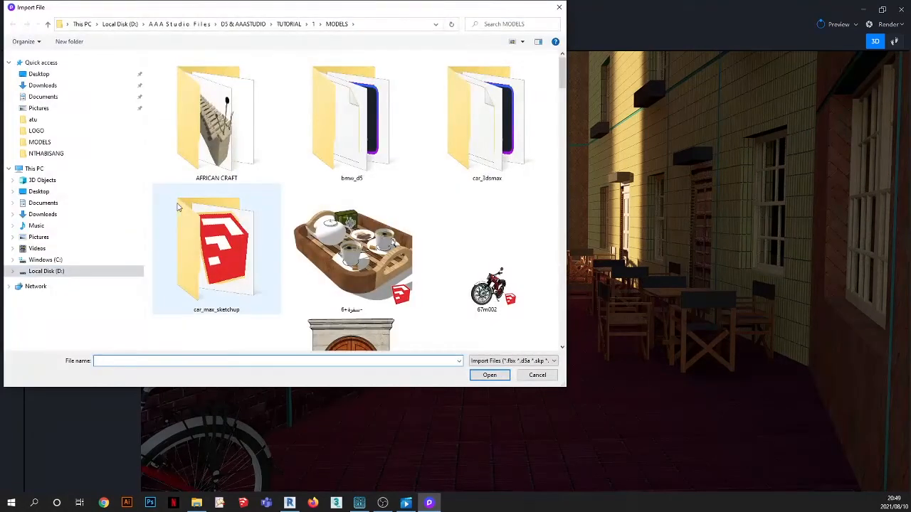
{"action": "scroll", "coordinate": [342, 200], "scroll_direction": "down", "scroll_amount": 10}
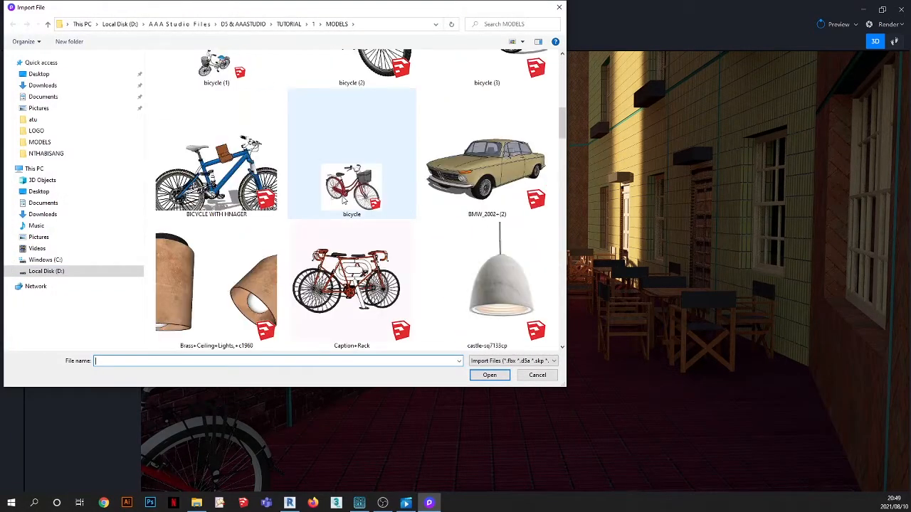
{"action": "scroll", "coordinate": [343, 200], "scroll_direction": "down", "scroll_amount": 3}
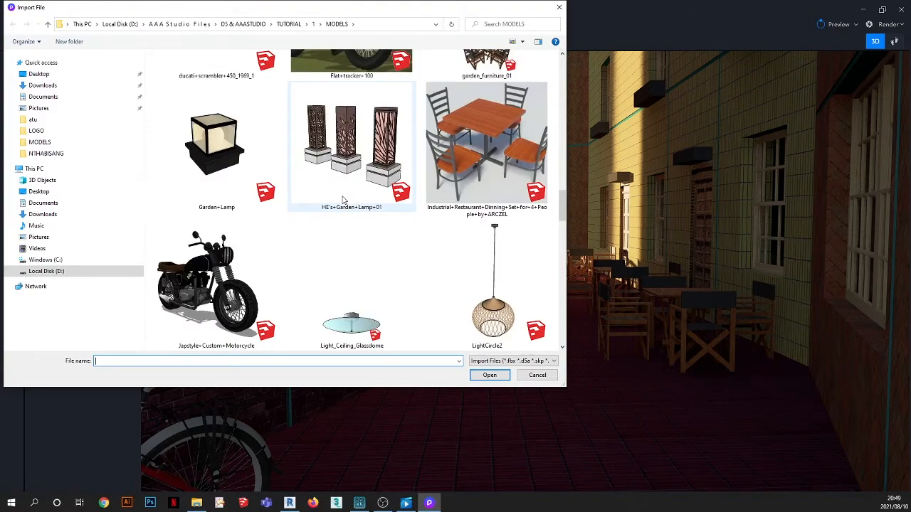
{"action": "scroll", "coordinate": [342, 200], "scroll_direction": "down", "scroll_amount": 10}
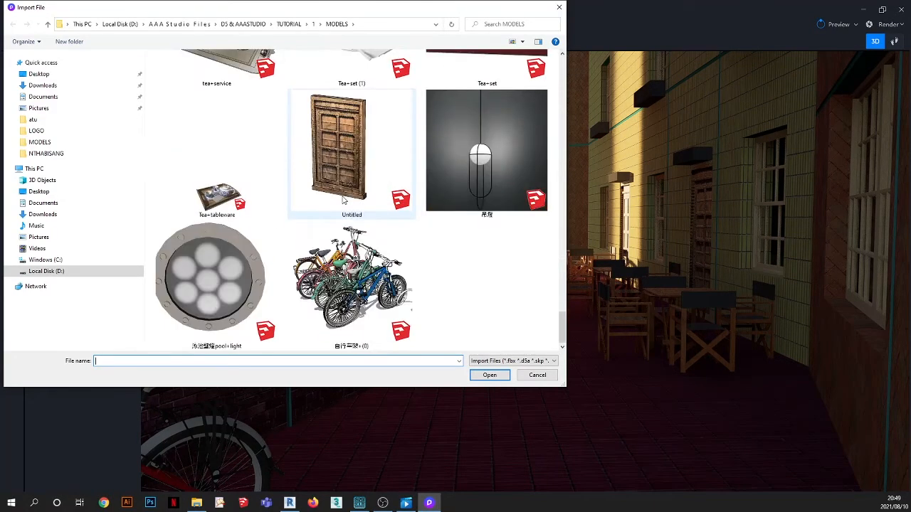
{"action": "scroll", "coordinate": [342, 200], "scroll_direction": "up", "scroll_amount": 12}
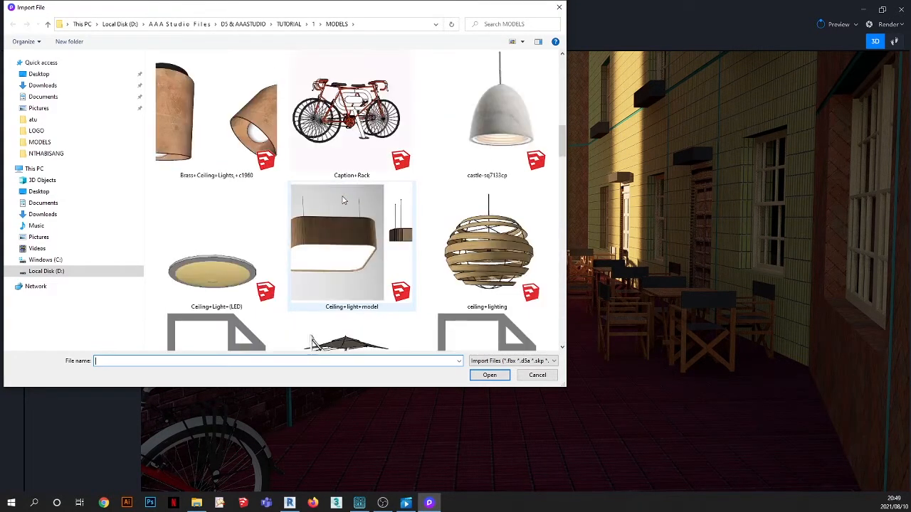
{"action": "scroll", "coordinate": [342, 200], "scroll_direction": "up", "scroll_amount": 6}
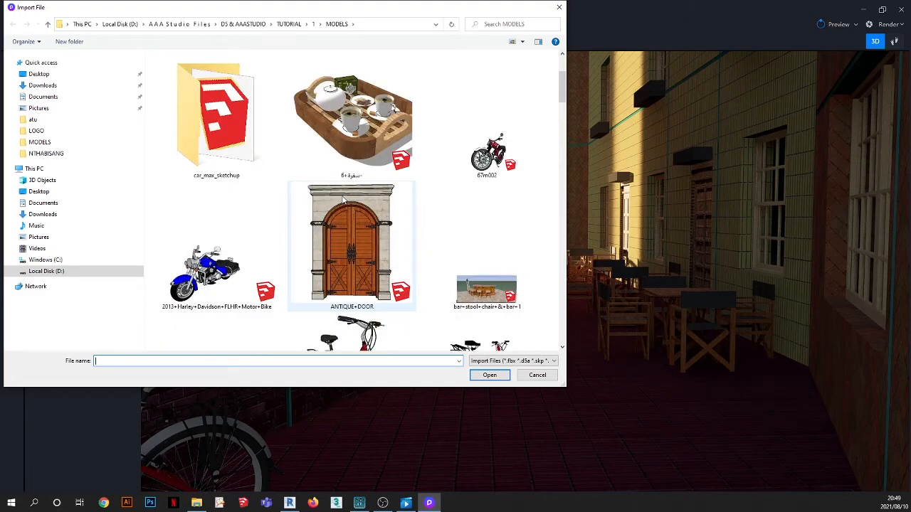
{"action": "scroll", "coordinate": [342, 200], "scroll_direction": "up", "scroll_amount": 3}
{"action": "scroll", "coordinate": [342, 200], "scroll_direction": "down", "scroll_amount": 2}
{"action": "left_click", "coordinate": [489, 192]}
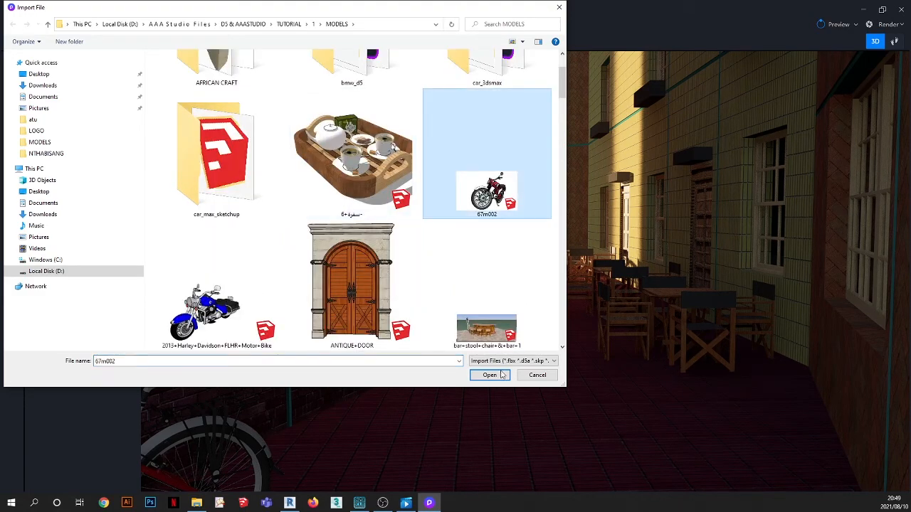
{"action": "left_click", "coordinate": [501, 375]}
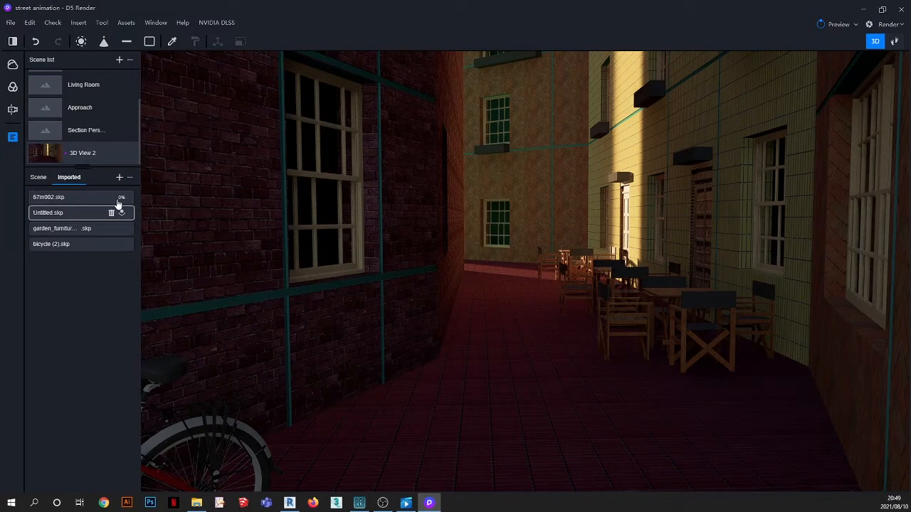
Place the imported 67m002 motorcycle on the lane floor in front of the tables, at about X 53203, Y 9014, Z -190
{"action": "left_click", "coordinate": [126, 197]}
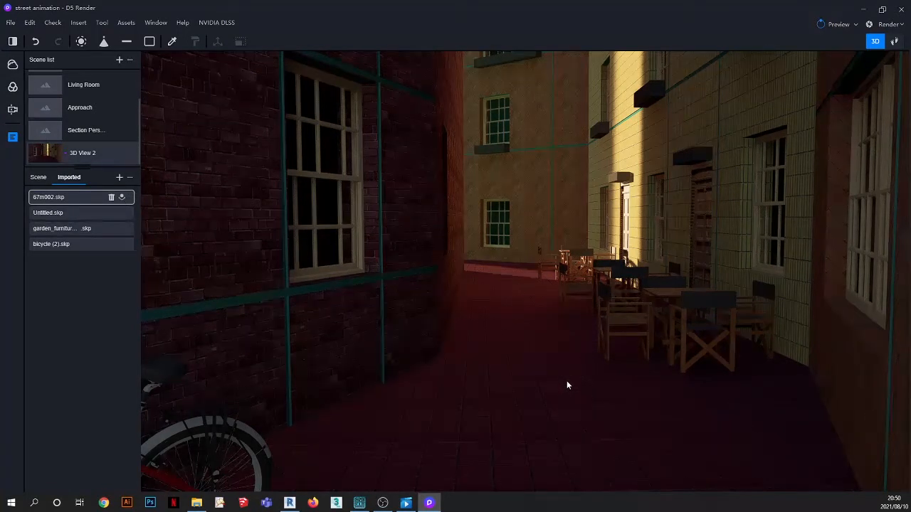
{"action": "left_click", "coordinate": [122, 199]}
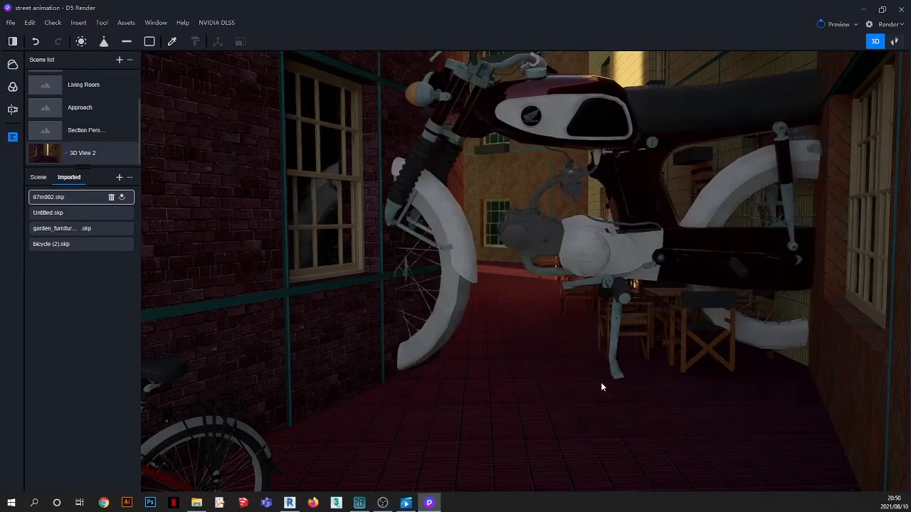
{"action": "left_click", "coordinate": [566, 403]}
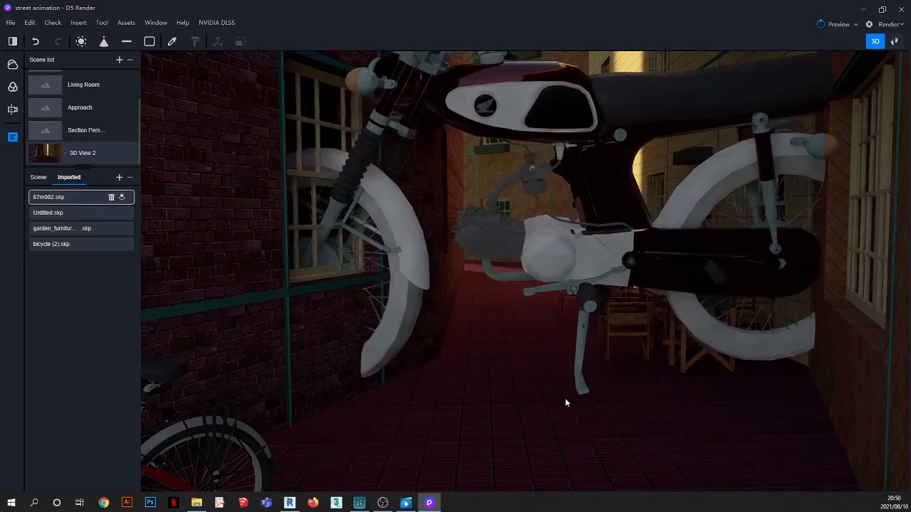
Try scaling the placed motorcycle down proportionally to about 1105 × 2919 × 1615, and delete it from the lane
{"action": "left_click_drag", "start_coordinate": [799, 322], "coordinate": [215, 337]}
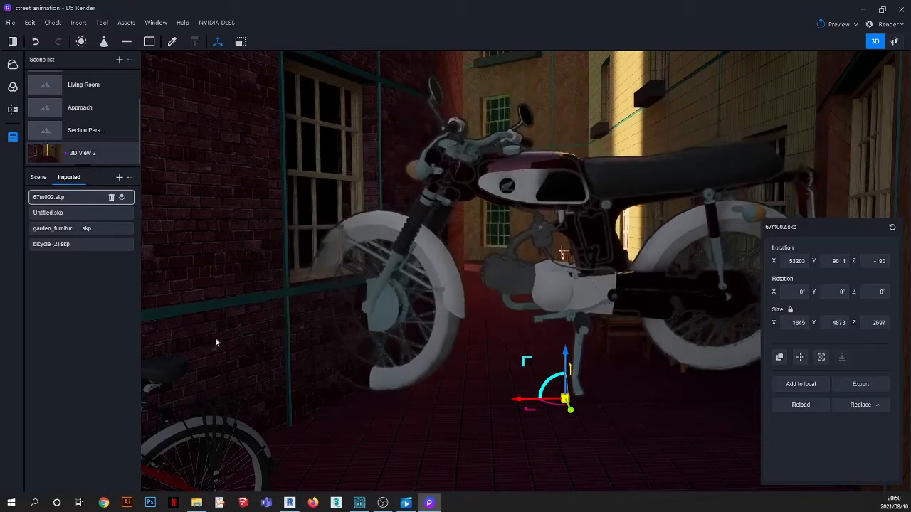
{"action": "left_click_drag", "start_coordinate": [798, 323], "coordinate": [239, 332]}
{"action": "left_click_drag", "start_coordinate": [799, 323], "coordinate": [527, 320]}
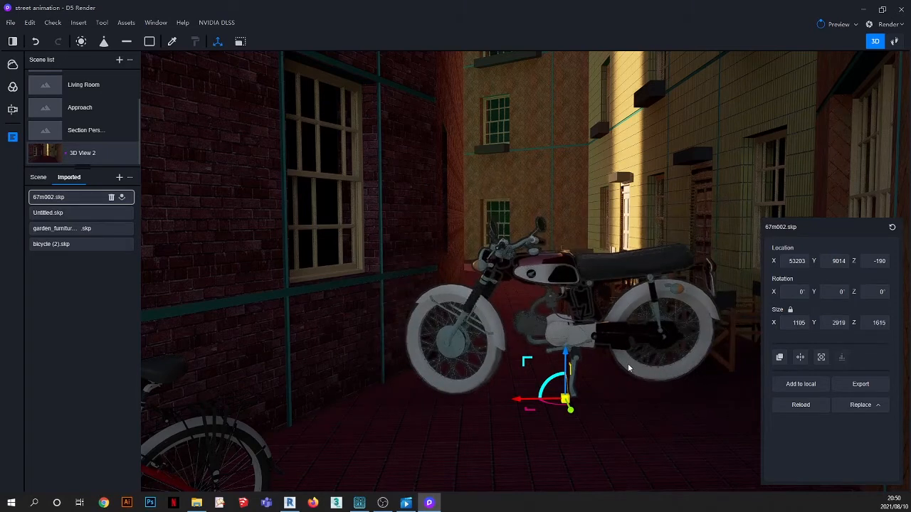
{"action": "key", "text": "Delete"}
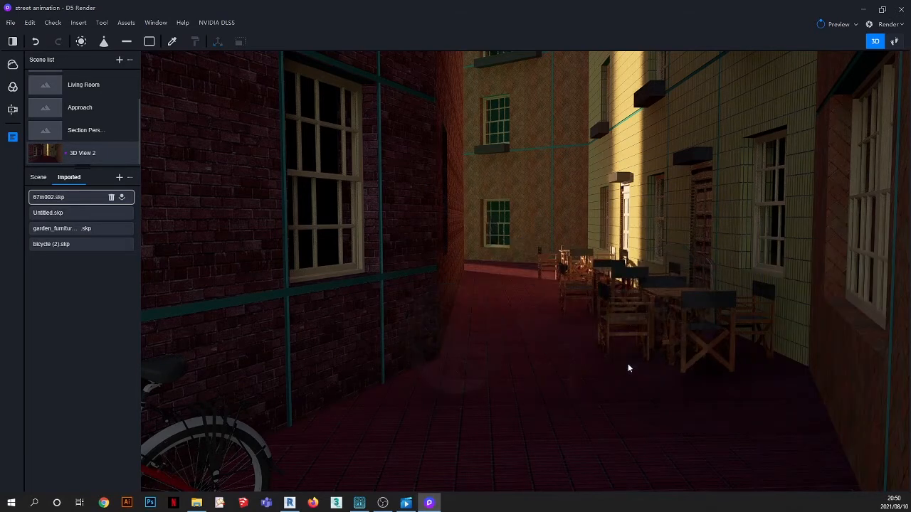
Import the Japstyle+Custom+Motorcycle model from the MODELS folder as the replacement motorcycle
{"action": "left_click", "coordinate": [120, 178]}
{"action": "scroll", "coordinate": [452, 234], "scroll_direction": "down", "scroll_amount": 3}
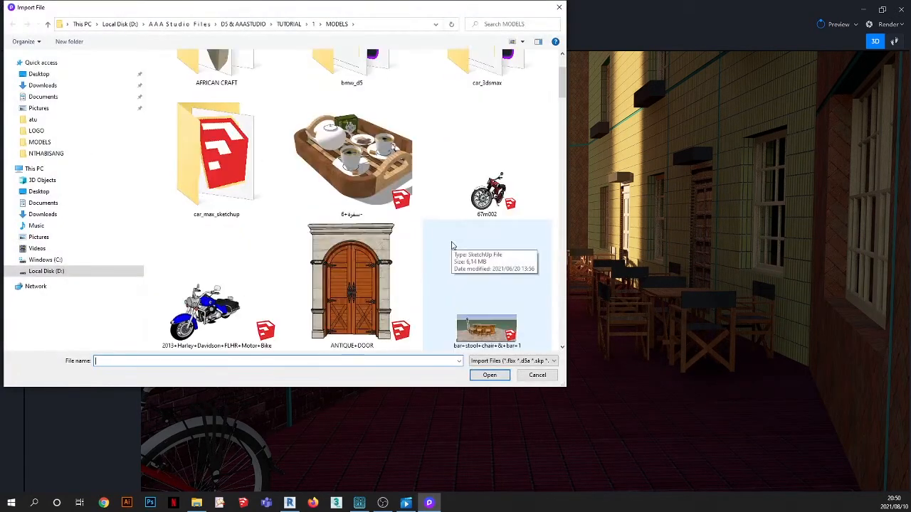
{"action": "scroll", "coordinate": [452, 245], "scroll_direction": "down", "scroll_amount": 3}
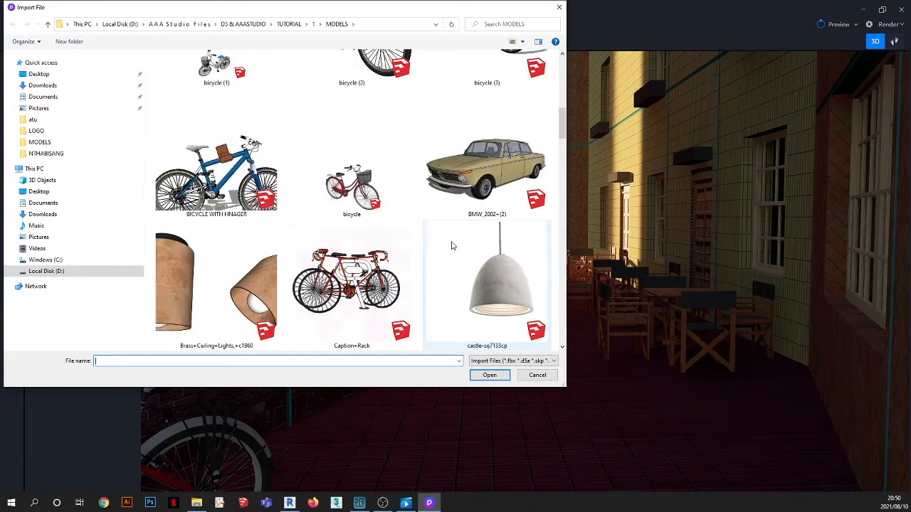
{"action": "scroll", "coordinate": [451, 245], "scroll_direction": "down", "scroll_amount": 8}
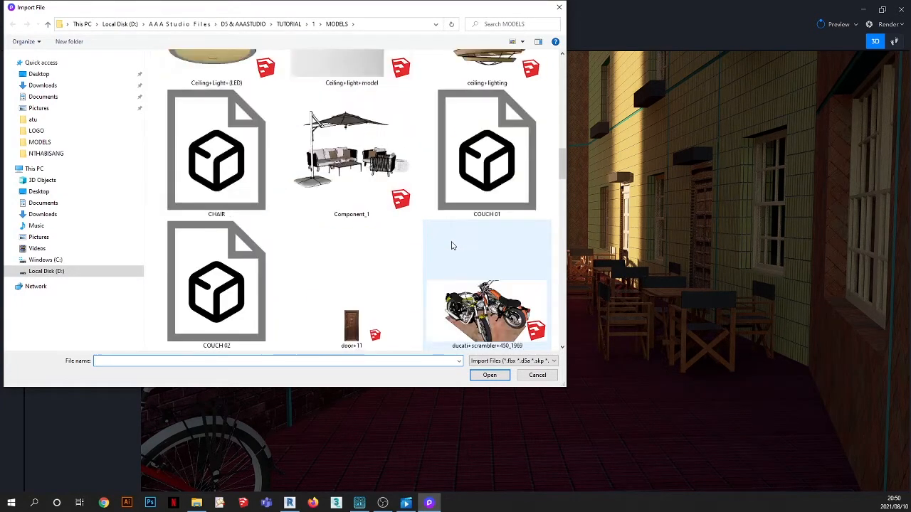
{"action": "scroll", "coordinate": [451, 246], "scroll_direction": "down", "scroll_amount": 2}
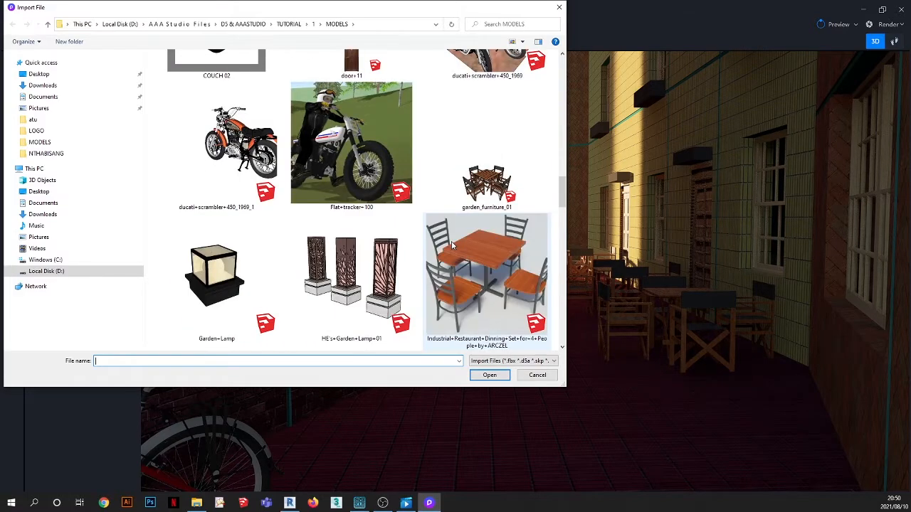
{"action": "scroll", "coordinate": [451, 244], "scroll_direction": "down", "scroll_amount": 6}
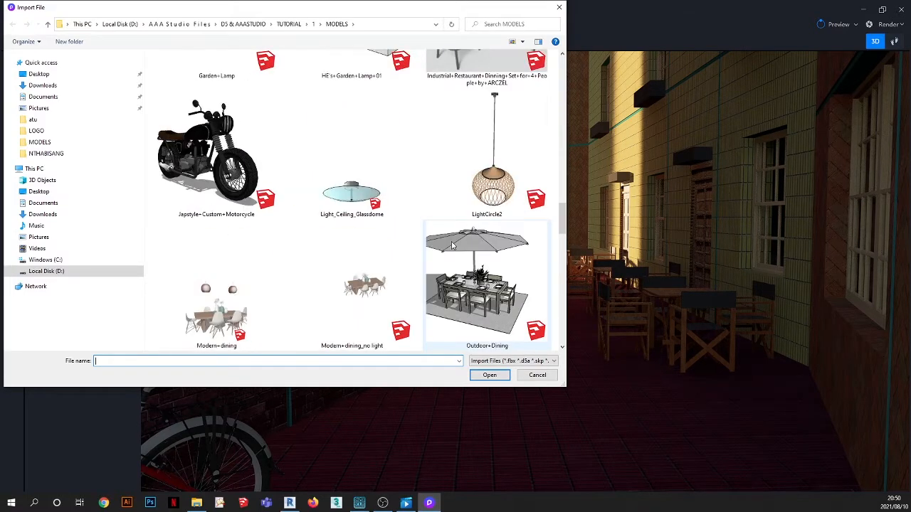
{"action": "scroll", "coordinate": [451, 246], "scroll_direction": "down", "scroll_amount": 2}
{"action": "scroll", "coordinate": [451, 245], "scroll_direction": "down", "scroll_amount": 4}
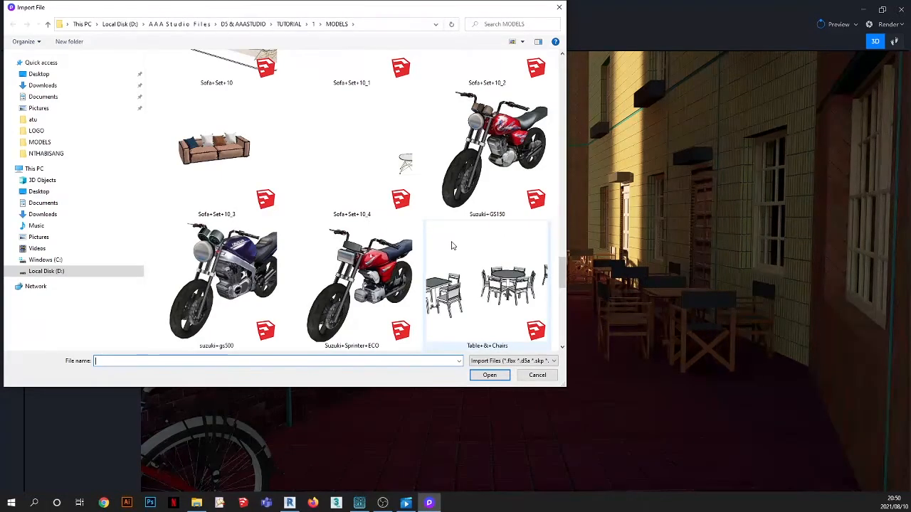
{"action": "scroll", "coordinate": [451, 246], "scroll_direction": "up", "scroll_amount": 2}
{"action": "scroll", "coordinate": [452, 246], "scroll_direction": "down", "scroll_amount": 2}
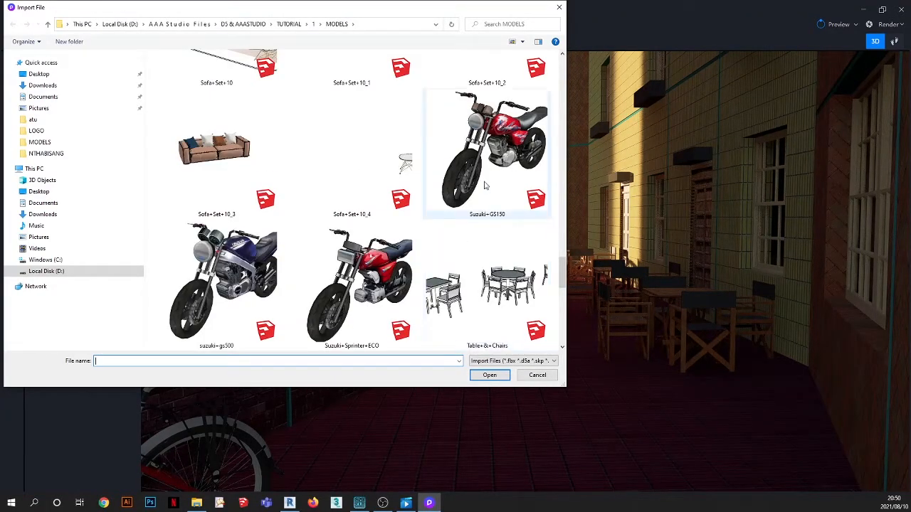
{"action": "left_click", "coordinate": [502, 144]}
{"action": "scroll", "coordinate": [484, 192], "scroll_direction": "down", "scroll_amount": 8}
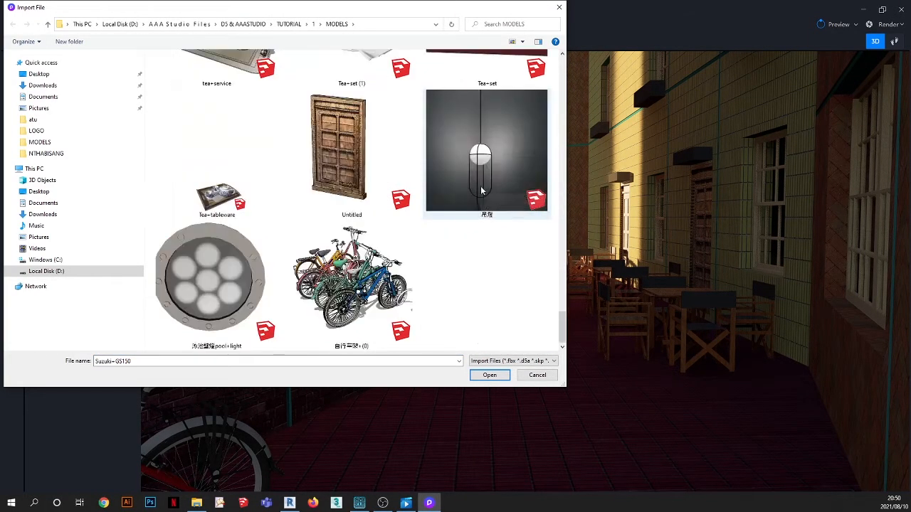
{"action": "scroll", "coordinate": [482, 193], "scroll_direction": "up", "scroll_amount": 4}
{"action": "scroll", "coordinate": [482, 192], "scroll_direction": "up", "scroll_amount": 15}
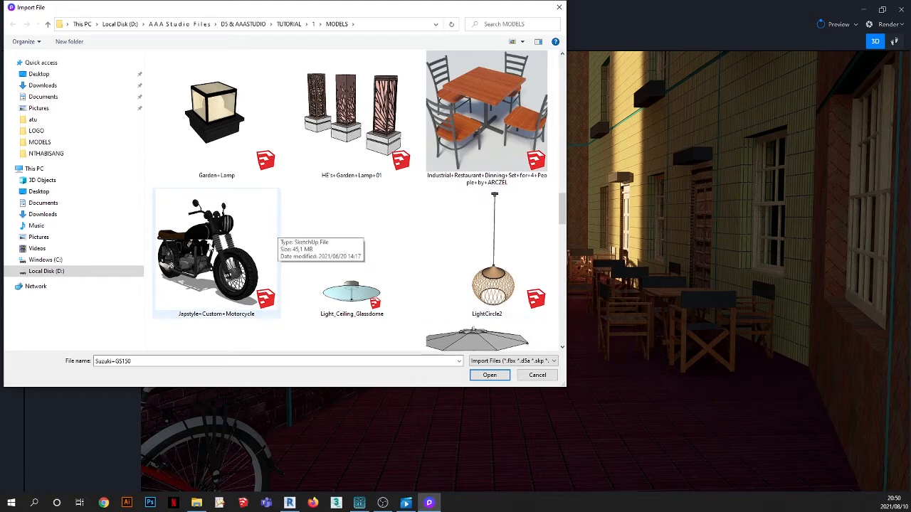
{"action": "left_click", "coordinate": [263, 228]}
{"action": "left_click", "coordinate": [490, 375]}
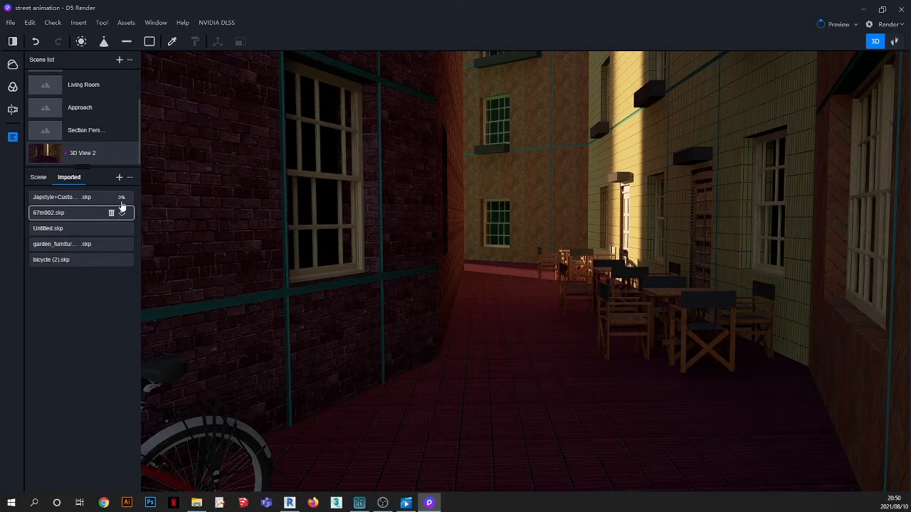
{"action": "scroll", "coordinate": [502, 318], "scroll_direction": "down", "scroll_amount": 3}
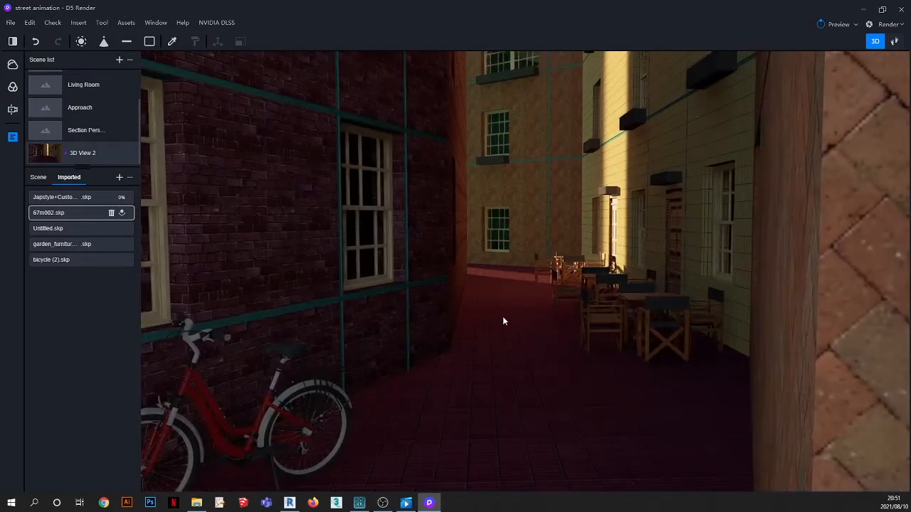
Place the imported Japstyle+Custom+Motorcycle on the lane floor in front of the tables, at about X 53180, Y 9622, Z -190
{"action": "right_click_drag", "start_coordinate": [525, 313], "coordinate": [546, 291]}
{"action": "left_click", "coordinate": [53, 151]}
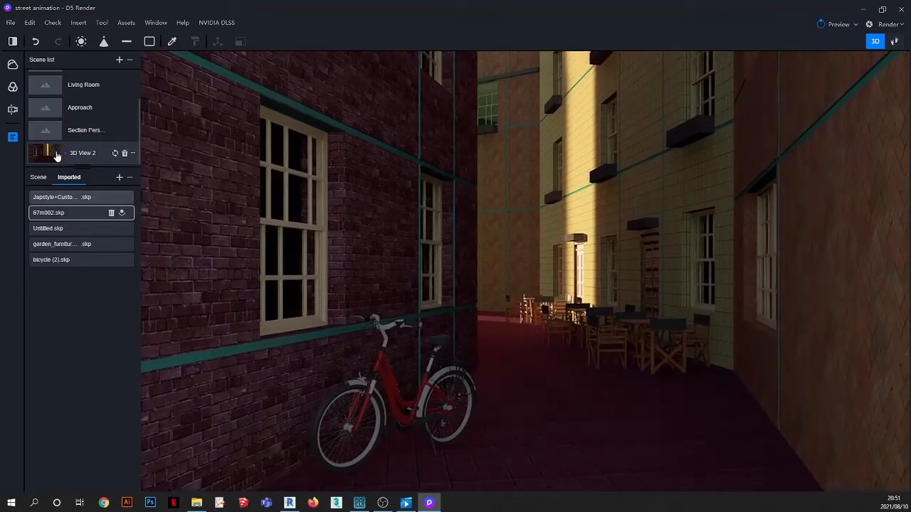
{"action": "left_click", "coordinate": [122, 197]}
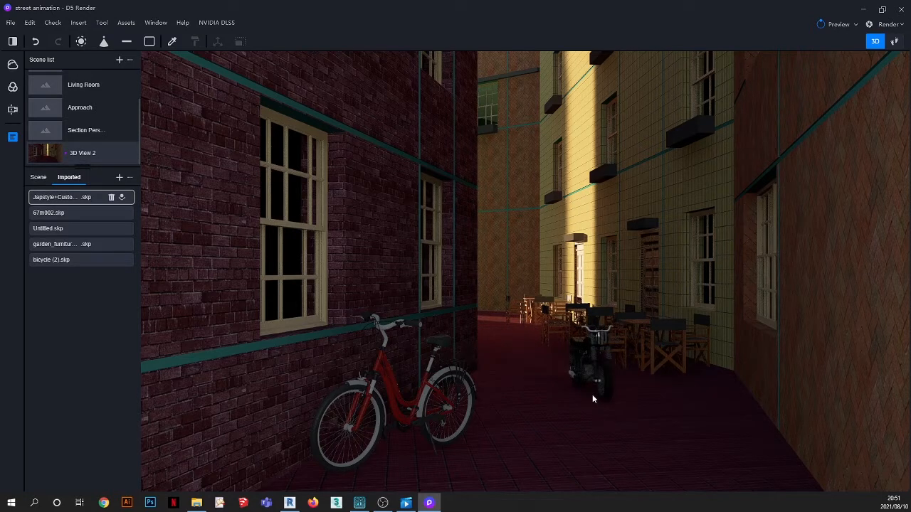
{"action": "left_click", "coordinate": [592, 395]}
Scale the placed motorcycle up proportionally by setting its X size to 2000
{"action": "scroll", "coordinate": [592, 394], "scroll_direction": "up", "scroll_amount": 2}
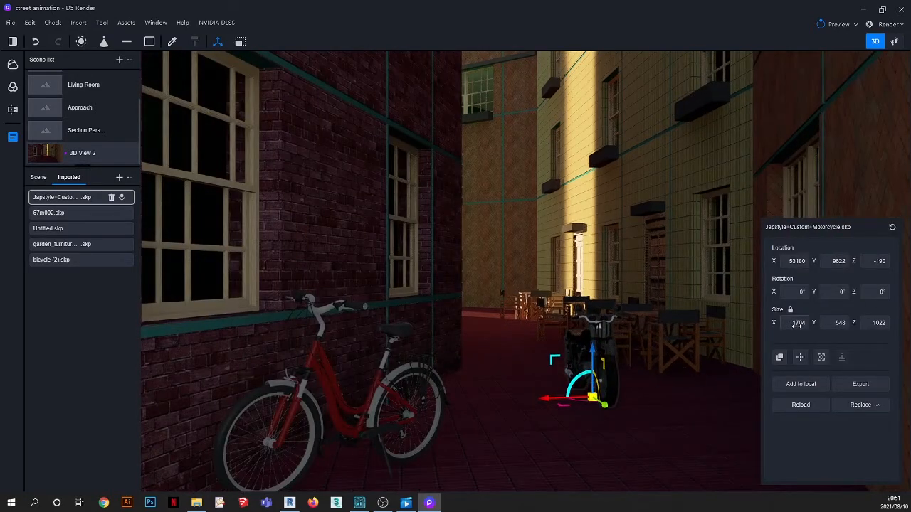
{"action": "scroll", "coordinate": [596, 375], "scroll_direction": "up", "scroll_amount": 4}
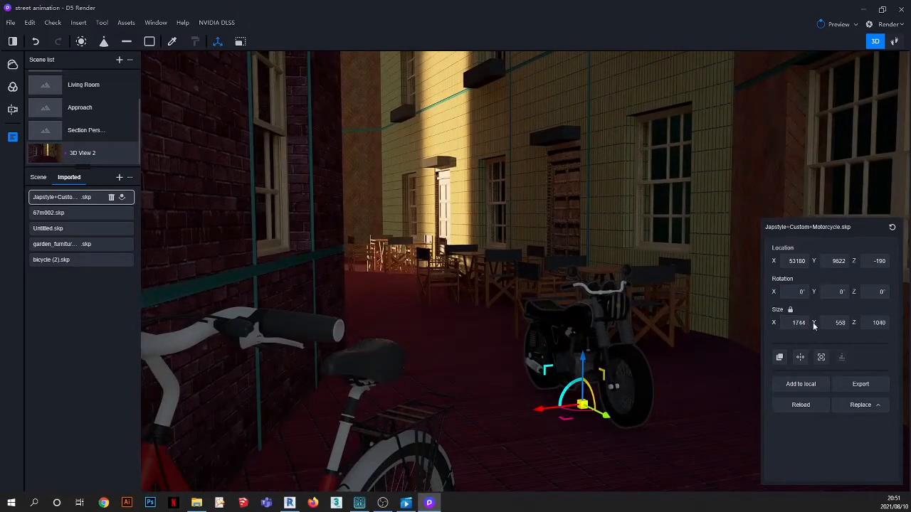
{"action": "left_click_drag", "start_coordinate": [814, 325], "coordinate": [846, 322]}
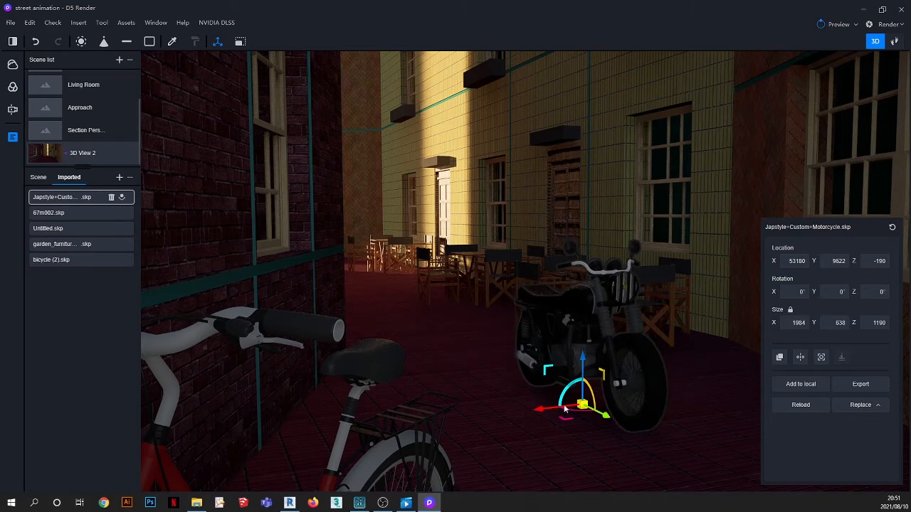
{"action": "left_click", "coordinate": [799, 324]}
{"action": "type", "text": "2000"}
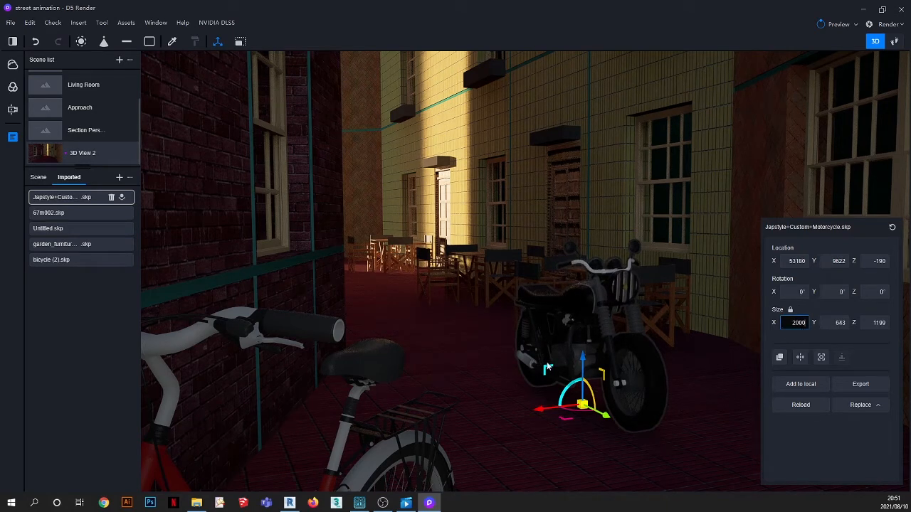
{"action": "left_click", "coordinate": [555, 424]}
Rotate the motorcycle about 138.7° on the lane floor and move it toward the tables, to about X 53966, Y 8502
{"action": "middle_click_drag", "start_coordinate": [598, 333], "coordinate": [493, 390]}
{"action": "mouse_move", "coordinate": [546, 344]}
{"action": "middle_mouse_down"}
{"action": "mouse_move", "coordinate": [308, 359]}
{"action": "mouse_move", "coordinate": [670, 363]}
{"action": "mouse_move", "coordinate": [555, 329]}
{"action": "middle_mouse_up"}
{"action": "left_click", "coordinate": [556, 333]}
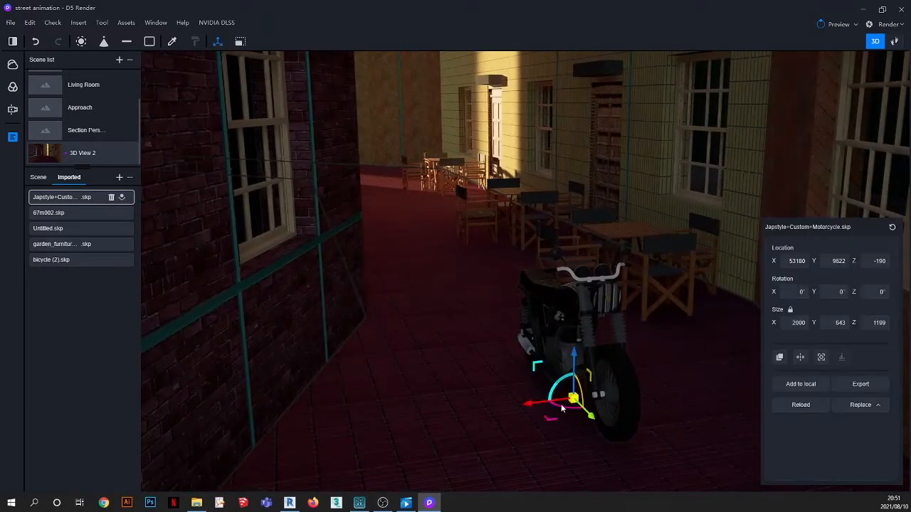
{"action": "left_click_drag", "start_coordinate": [563, 409], "coordinate": [545, 346]}
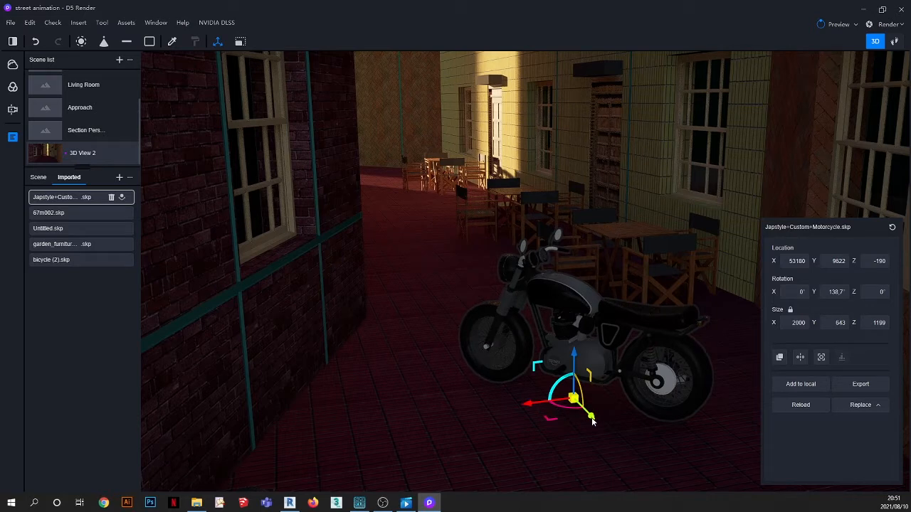
{"action": "left_click_drag", "start_coordinate": [591, 422], "coordinate": [585, 371]}
{"action": "left_click_drag", "start_coordinate": [638, 382], "coordinate": [572, 338]}
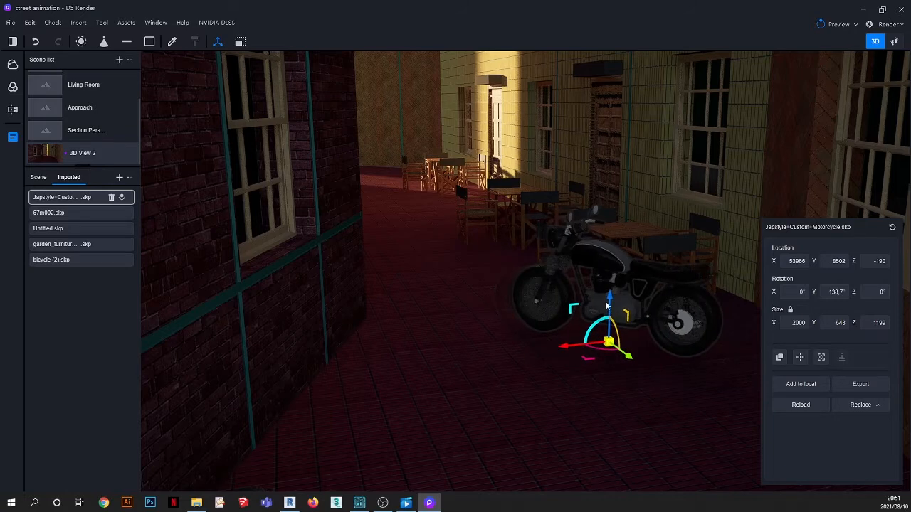
Reposition the motorcycle near the wall beside the tables in 3D View 2, at about X 54221, Y 9591, and clear the selection
{"action": "scroll", "coordinate": [609, 285], "scroll_direction": "up", "scroll_amount": 3}
{"action": "right_click_drag", "start_coordinate": [508, 324], "coordinate": [536, 335]}
{"action": "left_click", "coordinate": [44, 153]}
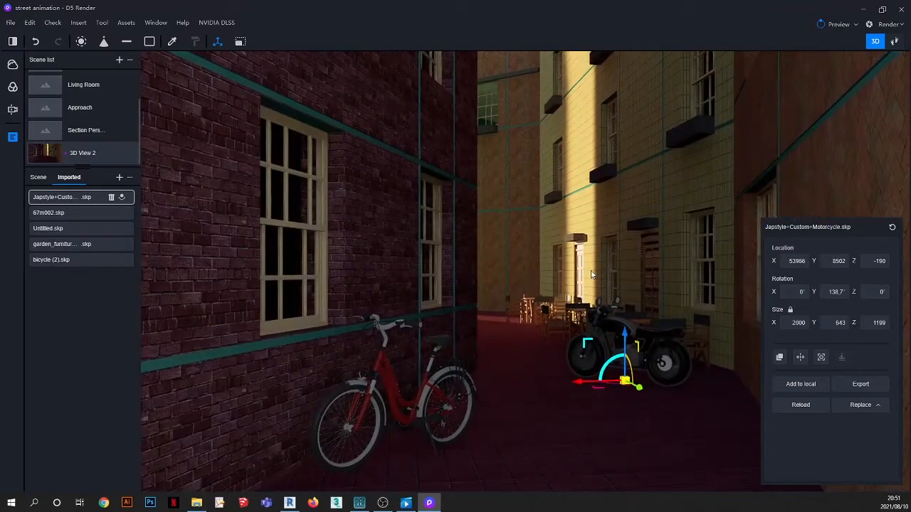
{"action": "left_click", "coordinate": [590, 274]}
{"action": "left_click", "coordinate": [622, 356]}
{"action": "left_click_drag", "start_coordinate": [640, 388], "coordinate": [679, 399]}
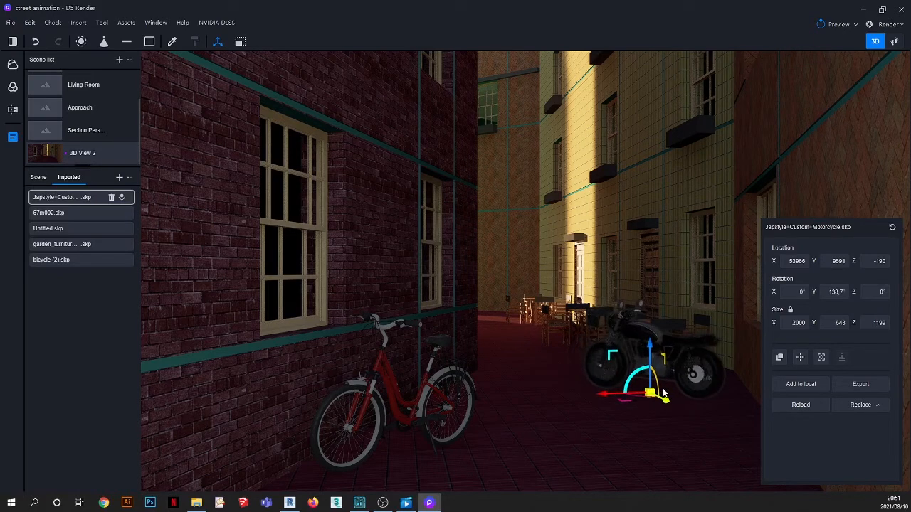
{"action": "left_click_drag", "start_coordinate": [619, 395], "coordinate": [620, 396]}
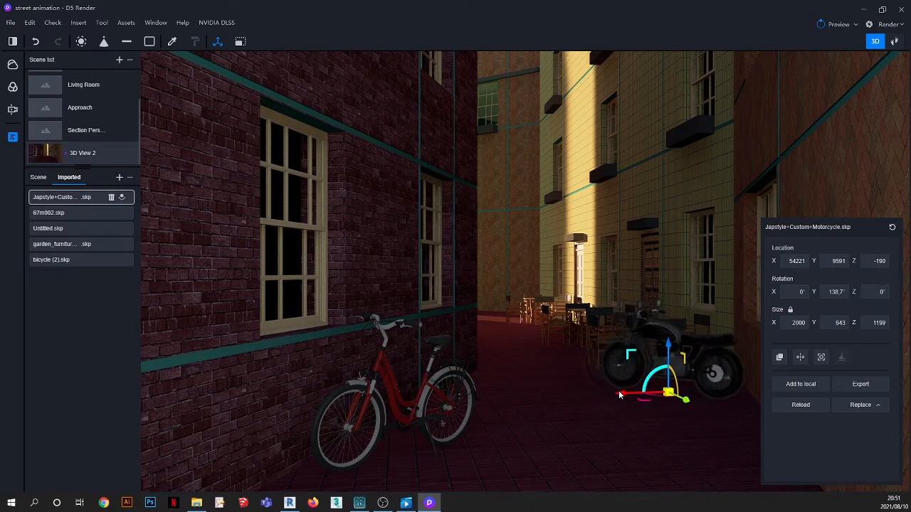
{"action": "left_click", "coordinate": [626, 408]}
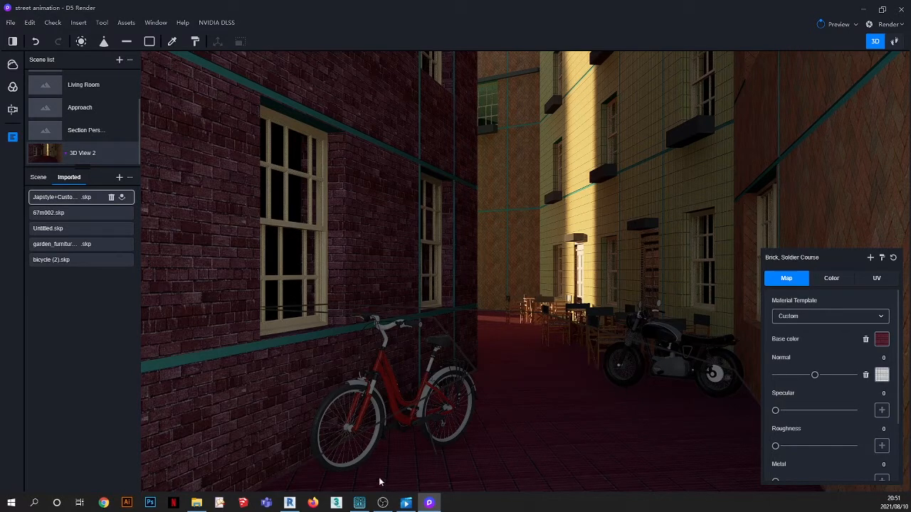
{"action": "key", "text": "Escape"}
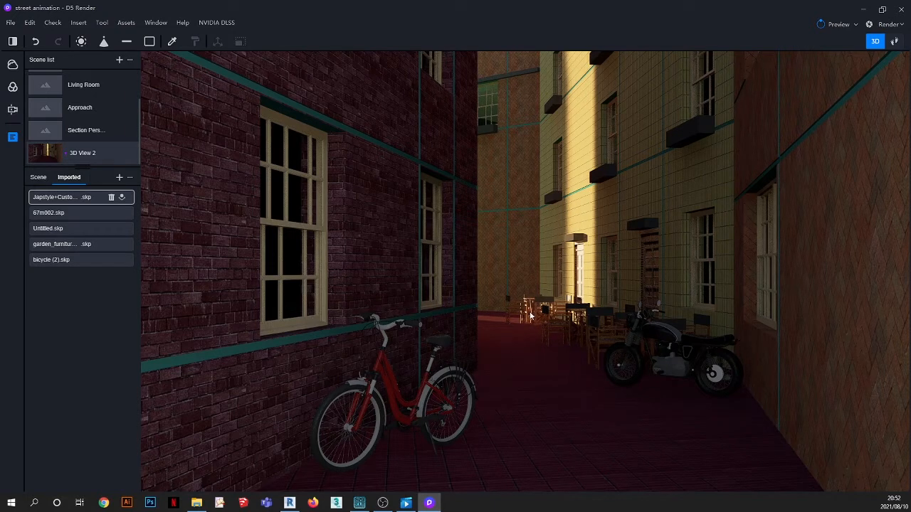
Import the BMW_2002+(2) car model from the MODELS folder
{"action": "middle_click_drag", "start_coordinate": [575, 332], "coordinate": [542, 355]}
{"action": "scroll", "coordinate": [478, 299], "scroll_direction": "up", "scroll_amount": 3}
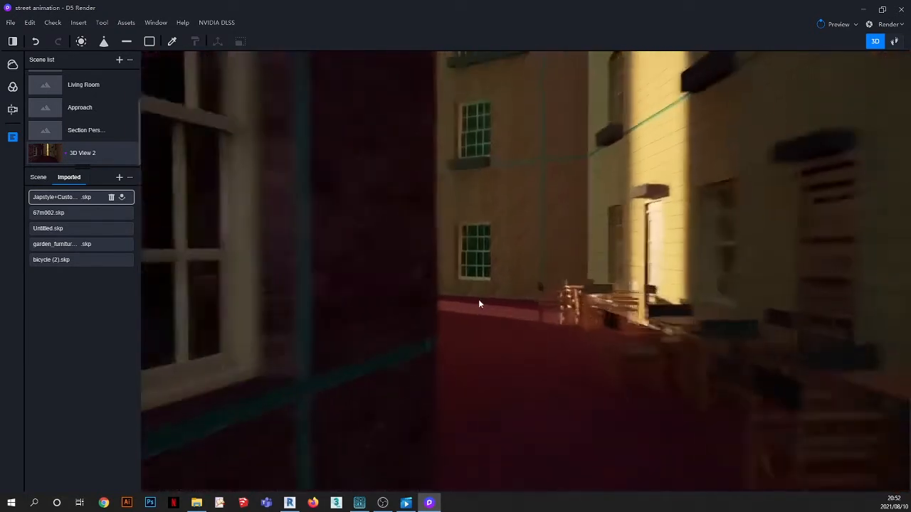
{"action": "left_click", "coordinate": [118, 177]}
{"action": "scroll", "coordinate": [427, 187], "scroll_direction": "down", "scroll_amount": 5}
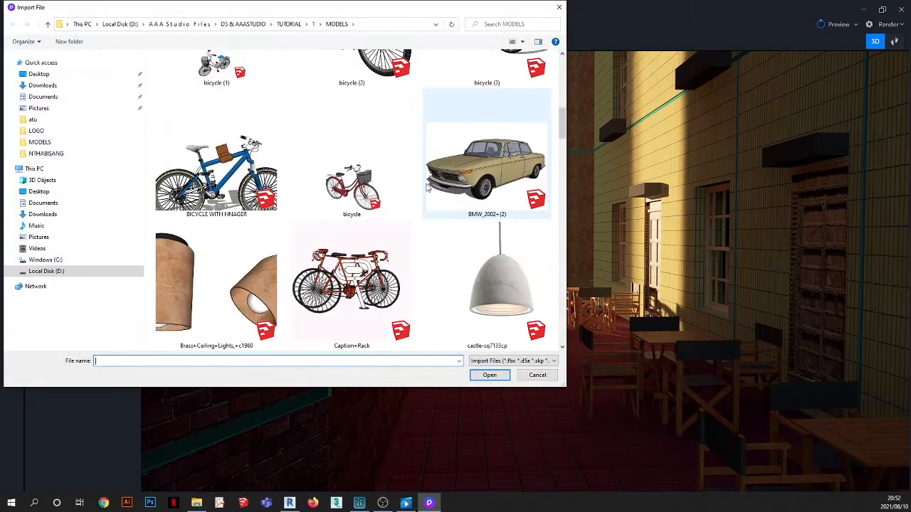
{"action": "left_click", "coordinate": [501, 168]}
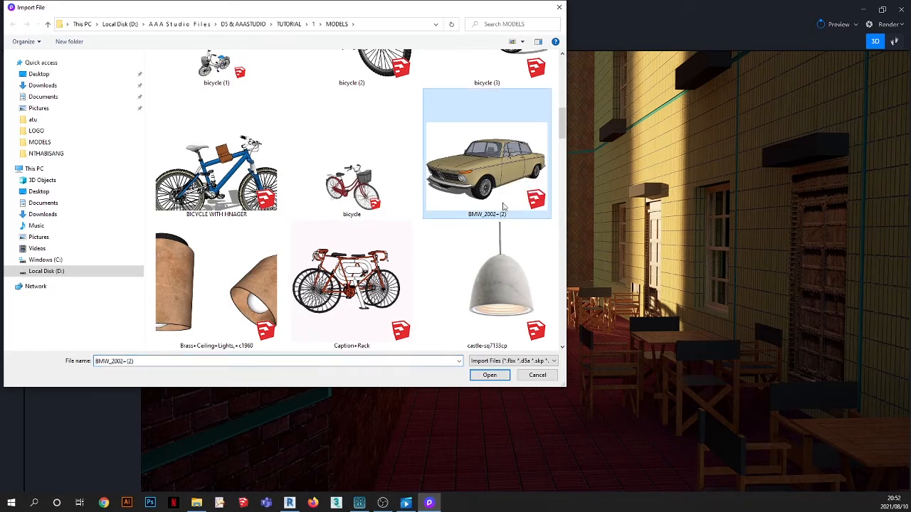
{"action": "left_click", "coordinate": [489, 375]}
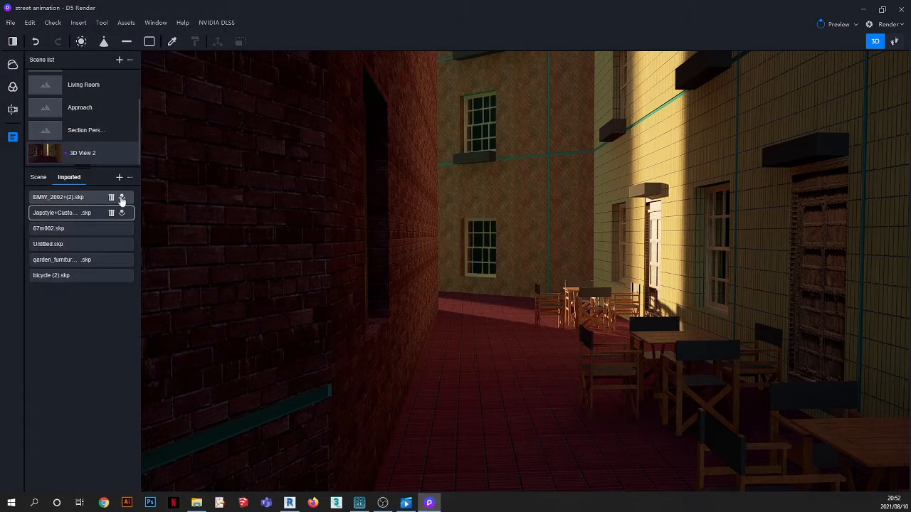
Place the BMW car across the far end of the lane, at about X 53633, Y -955, Z -190
{"action": "left_click", "coordinate": [121, 198]}
{"action": "left_click", "coordinate": [463, 347]}
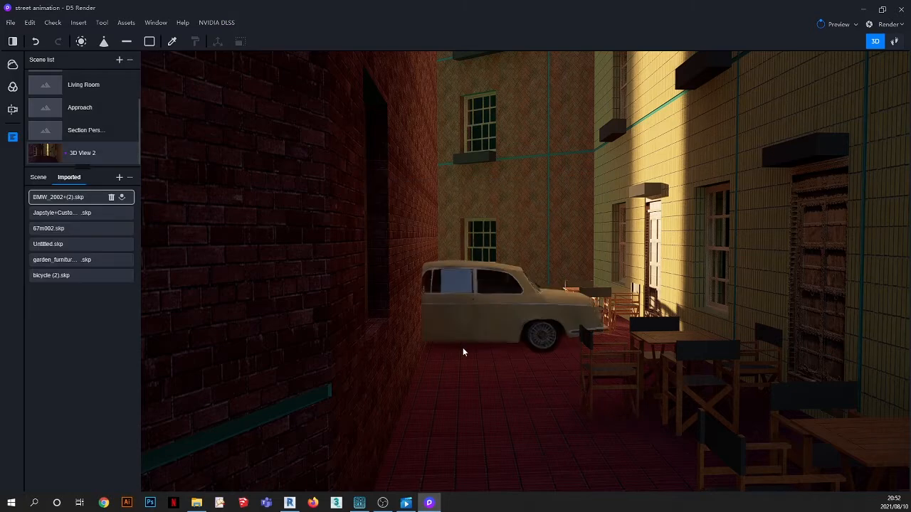
{"action": "left_click", "coordinate": [522, 346]}
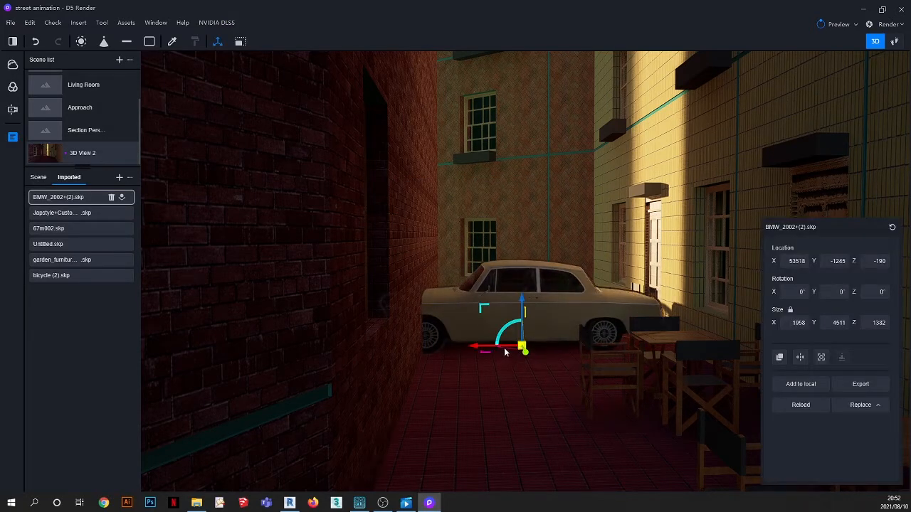
{"action": "left_click_drag", "start_coordinate": [507, 354], "coordinate": [515, 356]}
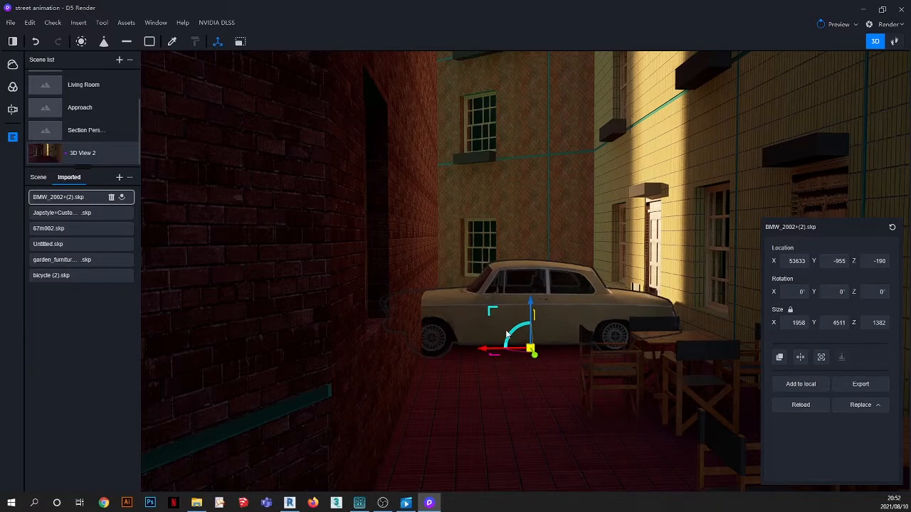
Rotate the BMW to -90° so it faces along the lane, and shift it toward the brick wall to about X 53059
{"action": "scroll", "coordinate": [506, 334], "scroll_direction": "up", "scroll_amount": 3}
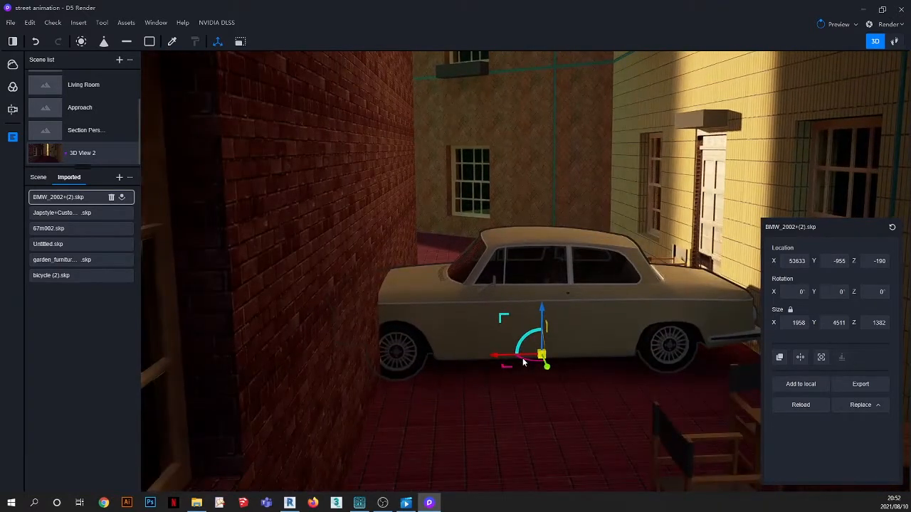
{"action": "left_click_drag", "start_coordinate": [523, 363], "coordinate": [570, 366]}
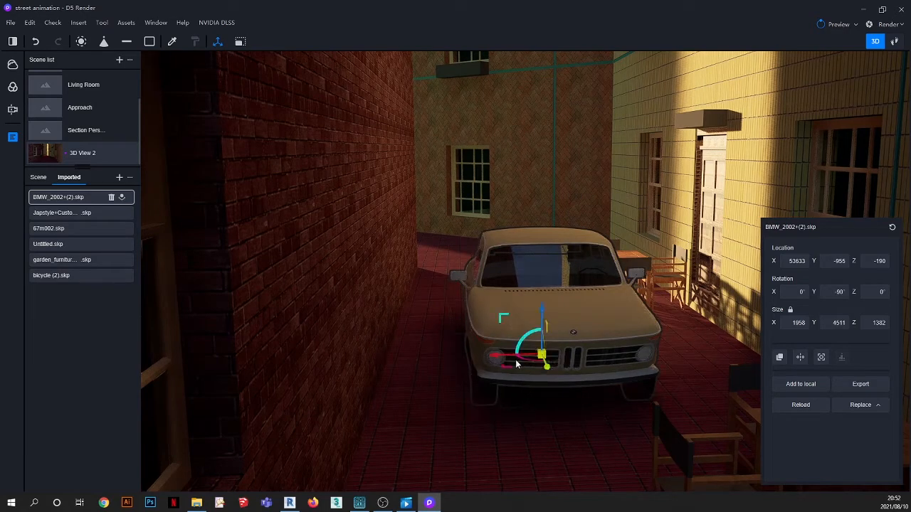
{"action": "left_click_drag", "start_coordinate": [504, 360], "coordinate": [453, 356]}
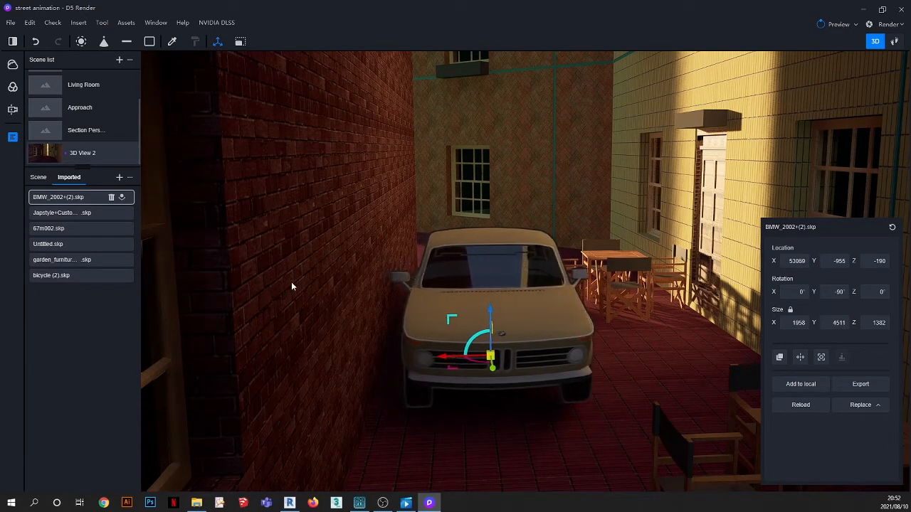
Move the BMW forward along the lane to about Y -38 and restore the 3D View 2 camera
{"action": "scroll", "coordinate": [518, 320], "scroll_direction": "down", "scroll_amount": 3}
{"action": "right_click_drag", "start_coordinate": [495, 307], "coordinate": [351, 272]}
{"action": "right_click_drag", "start_coordinate": [545, 275], "coordinate": [610, 252]}
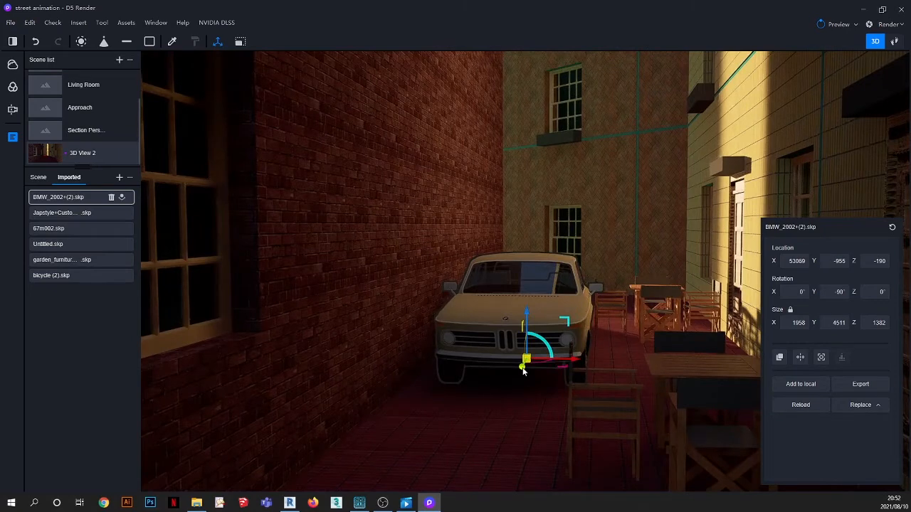
{"action": "left_click_drag", "start_coordinate": [523, 370], "coordinate": [515, 382]}
{"action": "right_click_drag", "start_coordinate": [547, 329], "coordinate": [639, 405]}
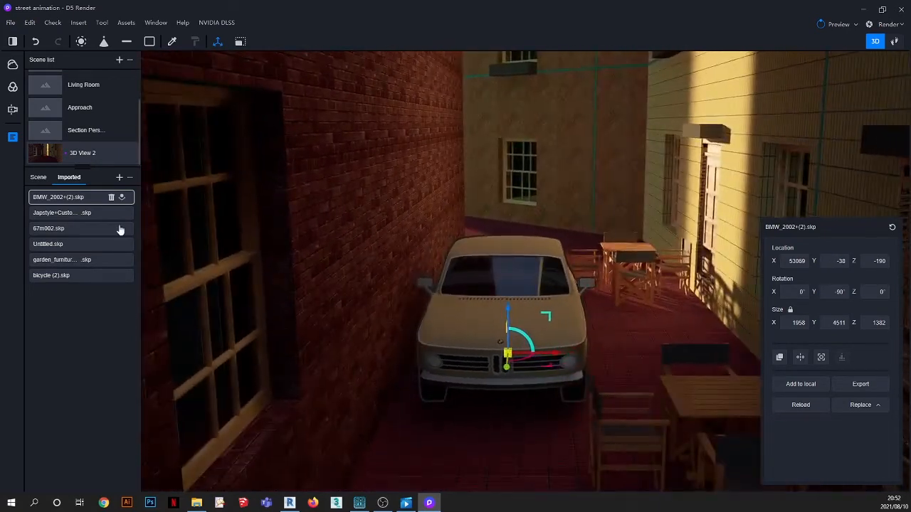
{"action": "left_click", "coordinate": [47, 154]}
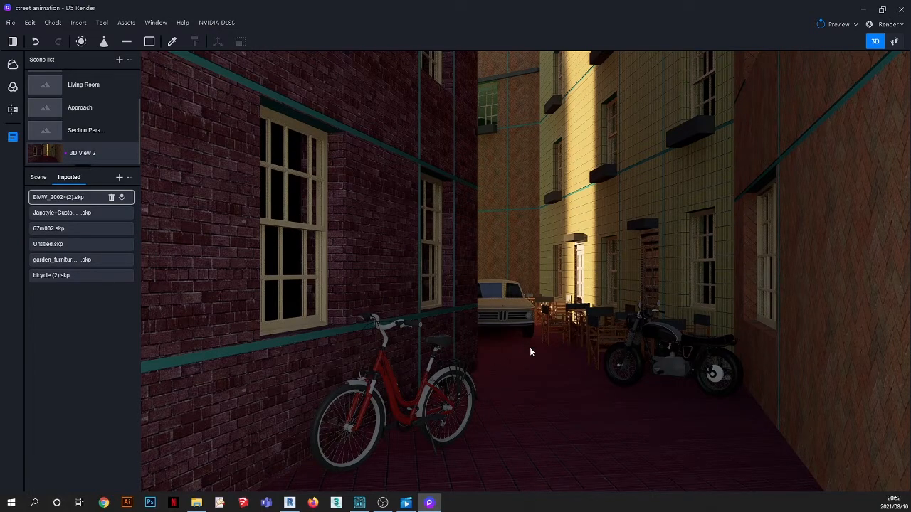
Bring the BMW farther forward along the lane and slightly closer to the brick wall, at about X 53004
{"action": "middle_click_drag", "start_coordinate": [558, 371], "coordinate": [501, 377]}
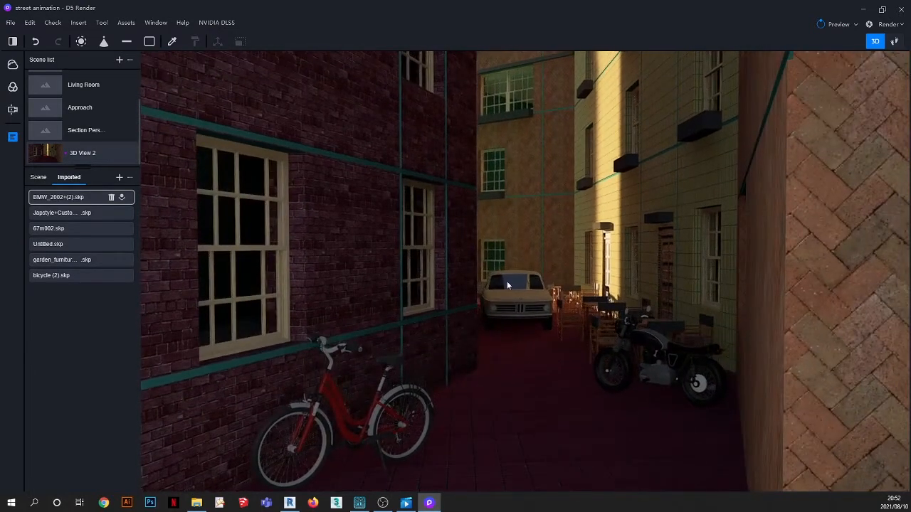
{"action": "scroll", "coordinate": [507, 283], "scroll_direction": "up", "scroll_amount": 3}
{"action": "scroll", "coordinate": [505, 354], "scroll_direction": "up", "scroll_amount": 2}
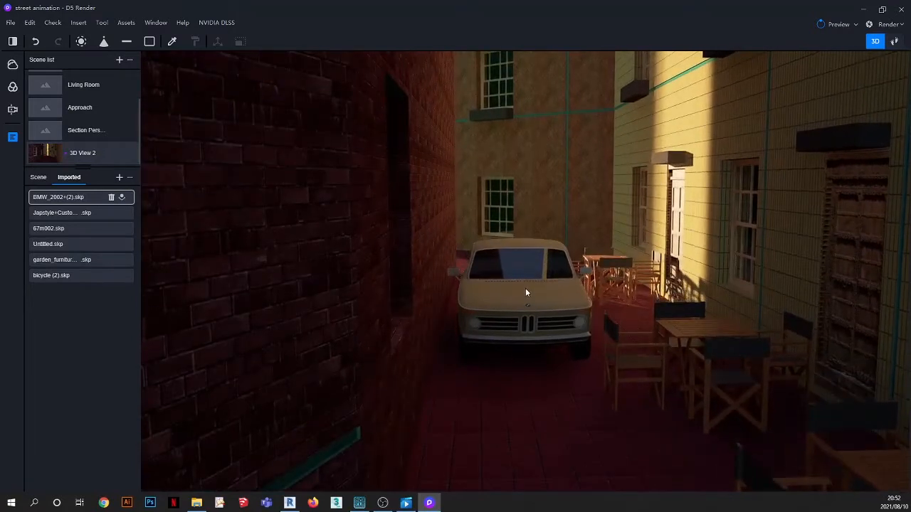
{"action": "left_click", "coordinate": [526, 291]}
{"action": "mouse_move", "coordinate": [520, 345]}
{"action": "left_mouse_down"}
{"action": "mouse_move", "coordinate": [521, 354]}
{"action": "mouse_move", "coordinate": [471, 349]}
{"action": "mouse_move", "coordinate": [517, 359]}
{"action": "left_mouse_up"}
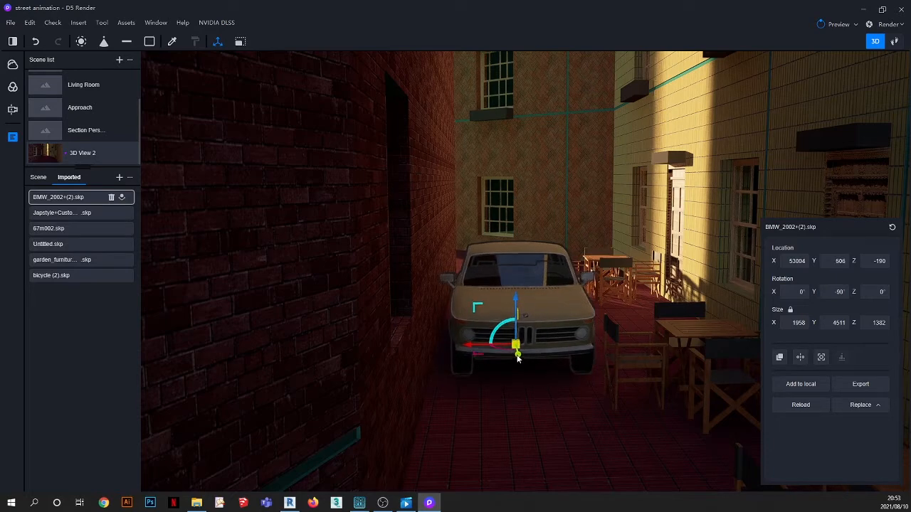
Shift the garden furniture set beside the car away from it to about X 54813, and check the lane from 3D View 2
{"action": "left_click", "coordinate": [622, 346]}
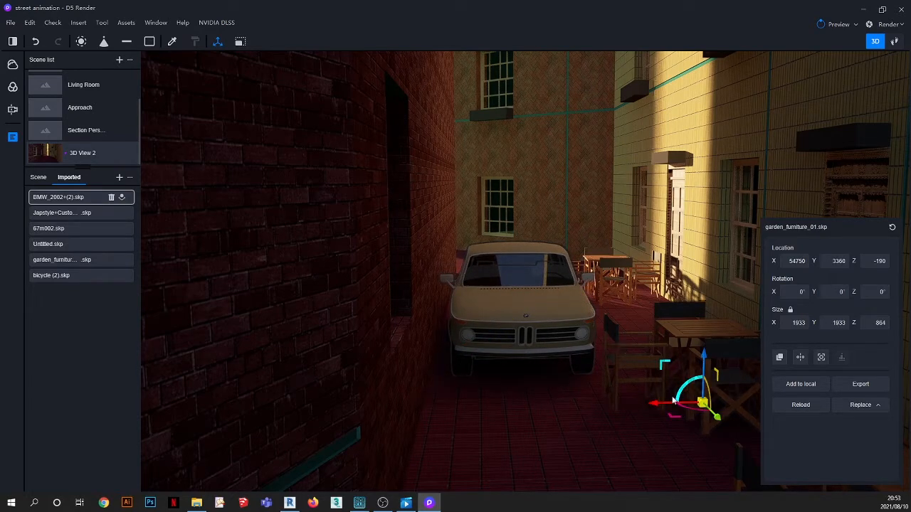
{"action": "left_click_drag", "start_coordinate": [657, 403], "coordinate": [664, 404]}
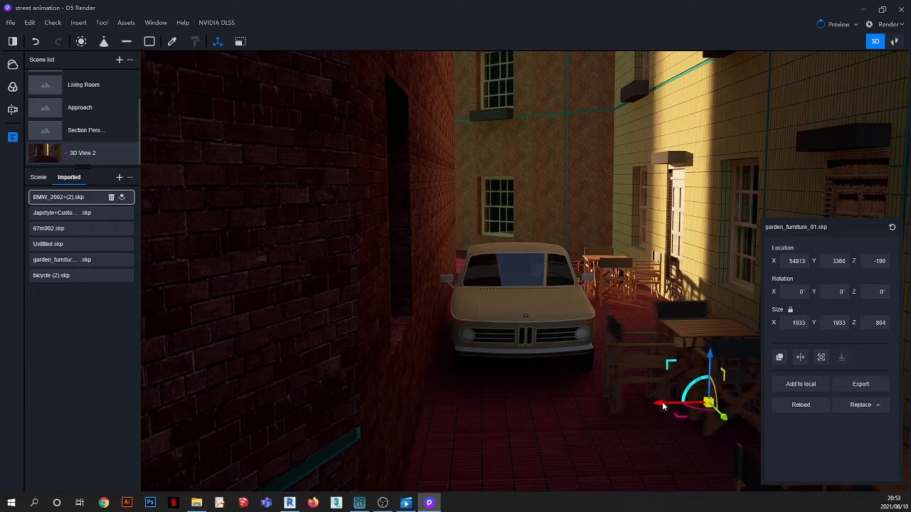
{"action": "key", "text": "s"}
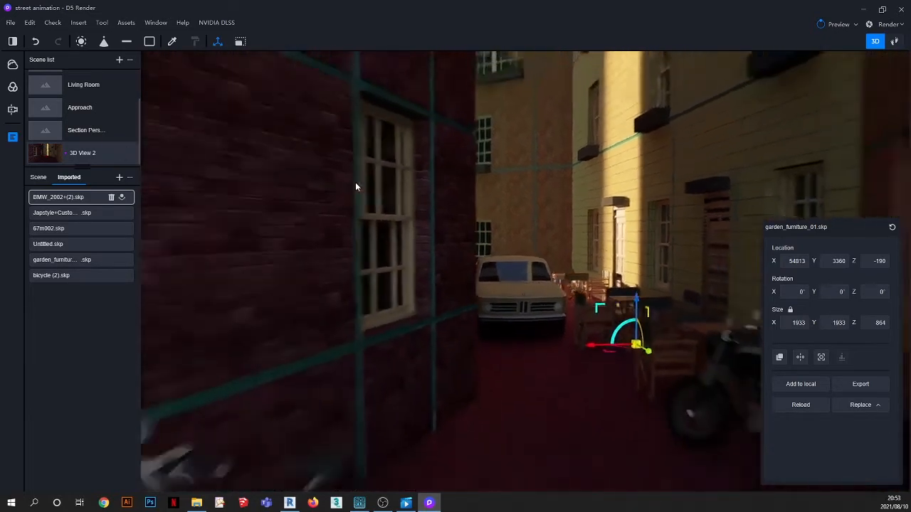
{"action": "key", "text": "Escape"}
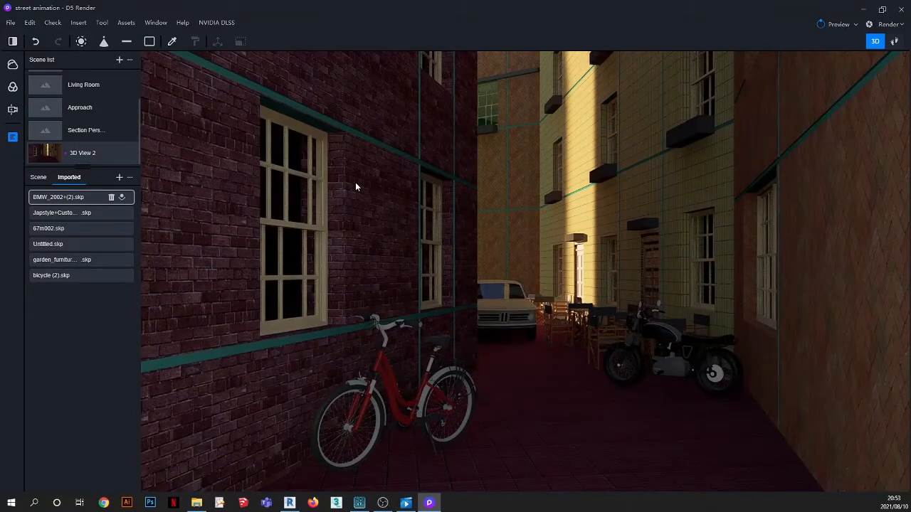
{"action": "key", "text": "w"}
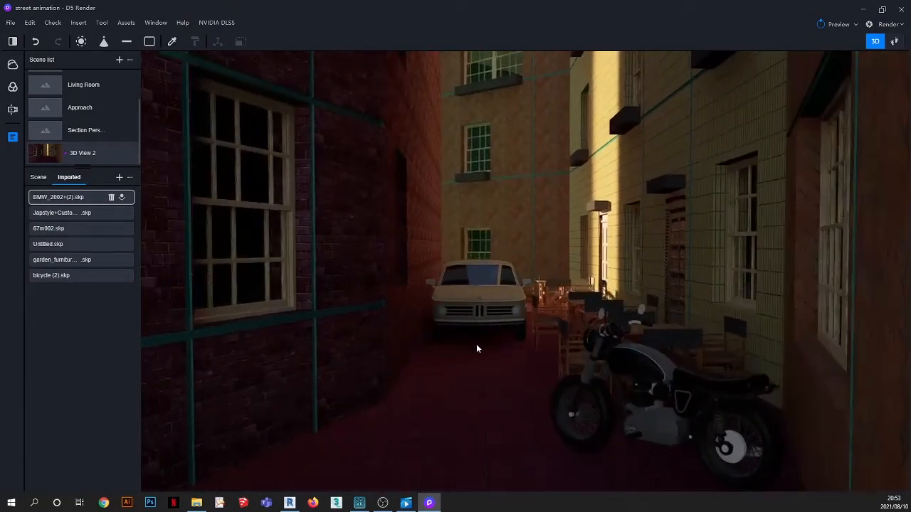
Move the garden furniture set beside the car closer to the yellow wall and along the lane, to about X 54969, Y 3028
{"action": "key", "text": "w"}
{"action": "middle_click_drag", "start_coordinate": [490, 301], "coordinate": [479, 411]}
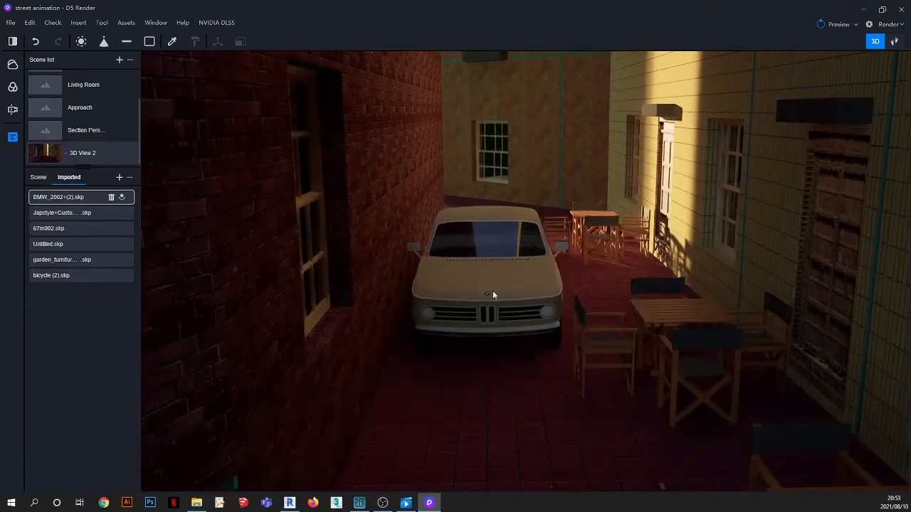
{"action": "left_click", "coordinate": [684, 344]}
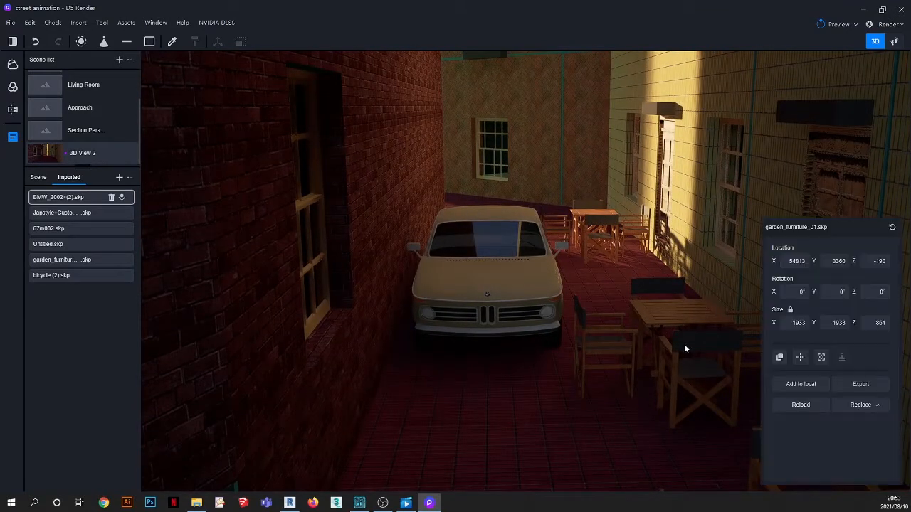
{"action": "left_click_drag", "start_coordinate": [682, 397], "coordinate": [678, 393]}
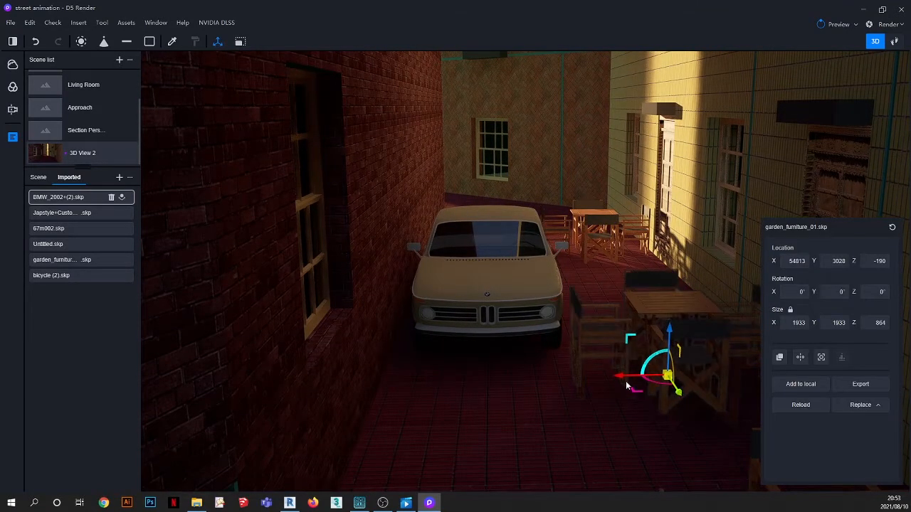
{"action": "left_click_drag", "start_coordinate": [620, 379], "coordinate": [630, 378]}
{"action": "scroll", "coordinate": [538, 316], "scroll_direction": "down", "scroll_amount": 2}
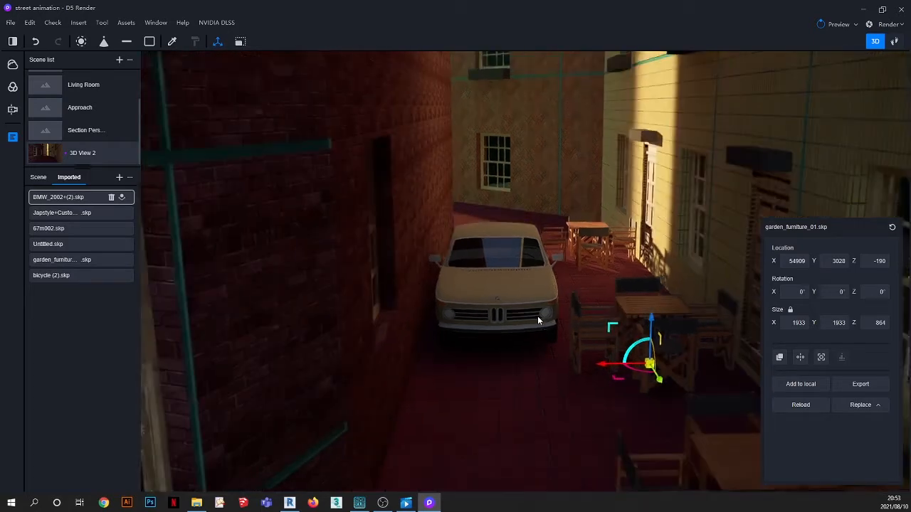
{"action": "scroll", "coordinate": [728, 324], "scroll_direction": "up", "scroll_amount": 3}
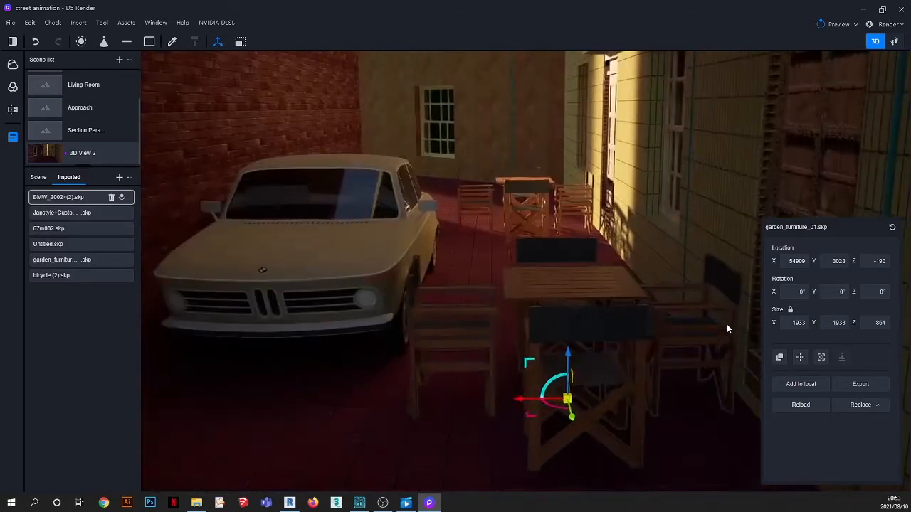
{"action": "left_click_drag", "start_coordinate": [509, 407], "coordinate": [519, 406]}
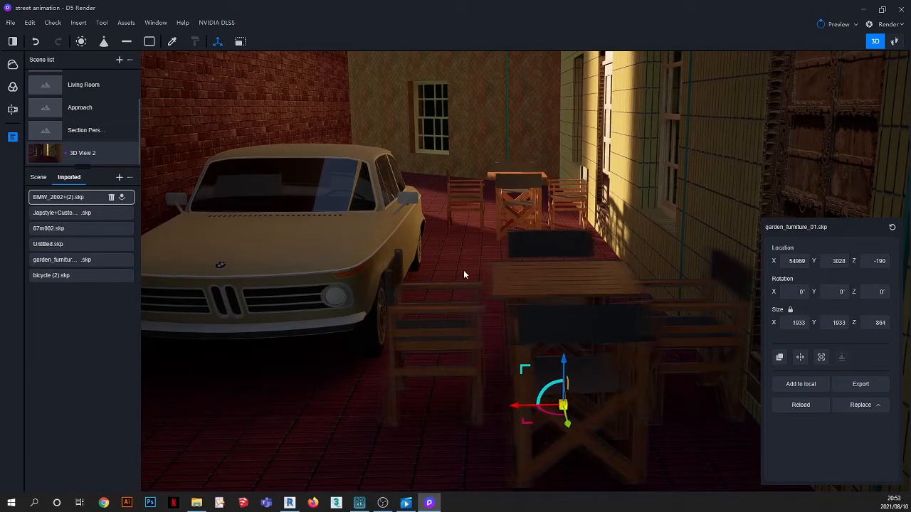
Bring the BMW forward along the lane to about Y 2300 and restore the 3D View 2 camera
{"action": "scroll", "coordinate": [463, 270], "scroll_direction": "down", "scroll_amount": 5}
{"action": "left_click", "coordinate": [387, 265]}
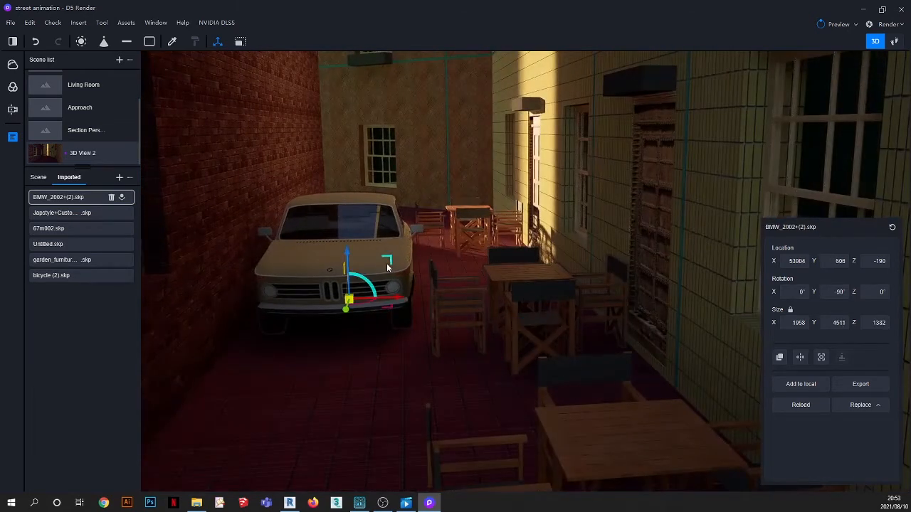
{"action": "left_click_drag", "start_coordinate": [347, 309], "coordinate": [334, 348]}
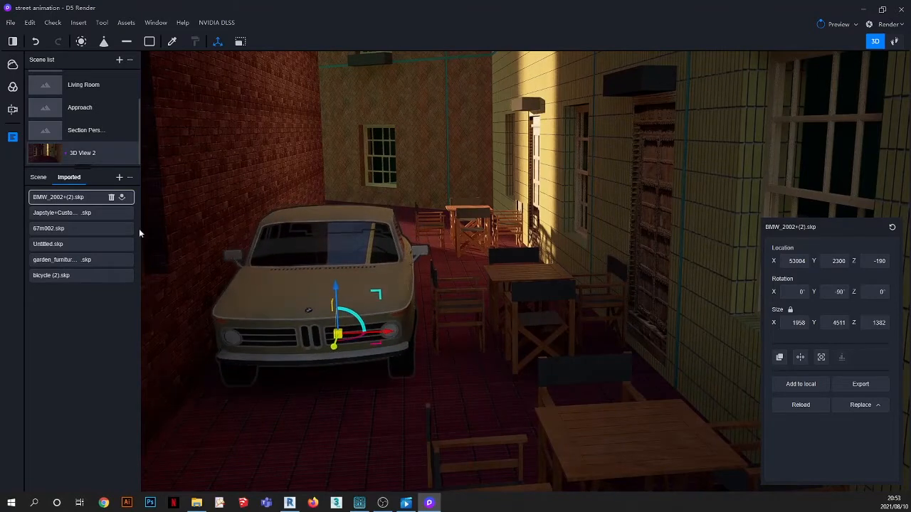
{"action": "left_click", "coordinate": [128, 158]}
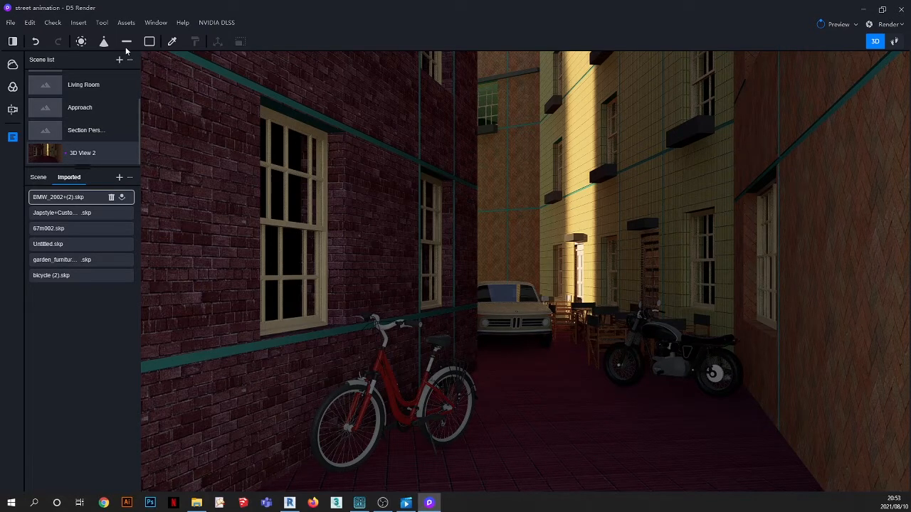
Open the asset library and resize and reposition its window so the categories and five columns of materials fit over the viewport
{"action": "left_click", "coordinate": [126, 23]}
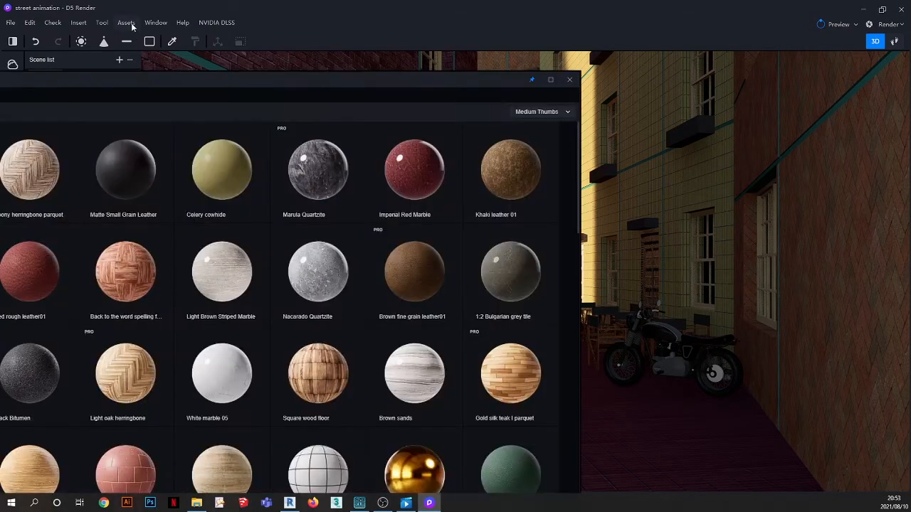
{"action": "left_click_drag", "start_coordinate": [220, 78], "coordinate": [437, 67]}
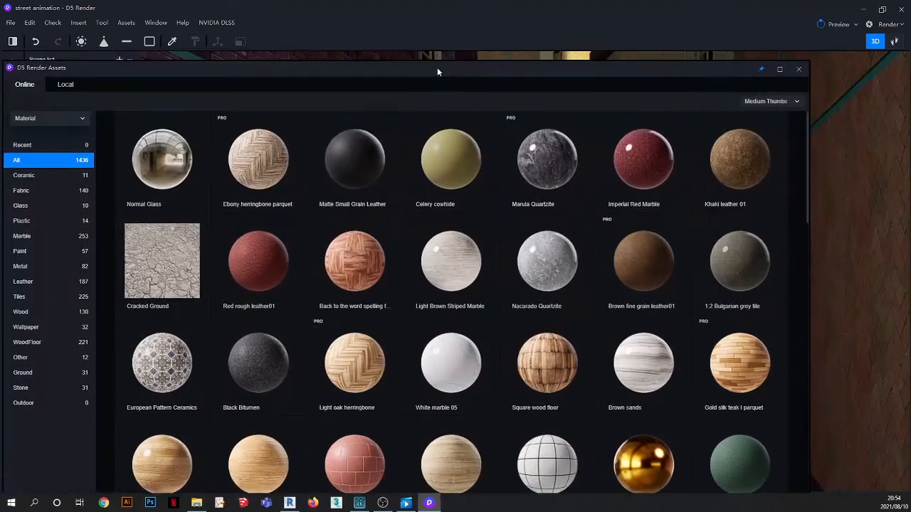
{"action": "left_click_drag", "start_coordinate": [808, 140], "coordinate": [599, 151]}
{"action": "left_click_drag", "start_coordinate": [370, 71], "coordinate": [540, 65]}
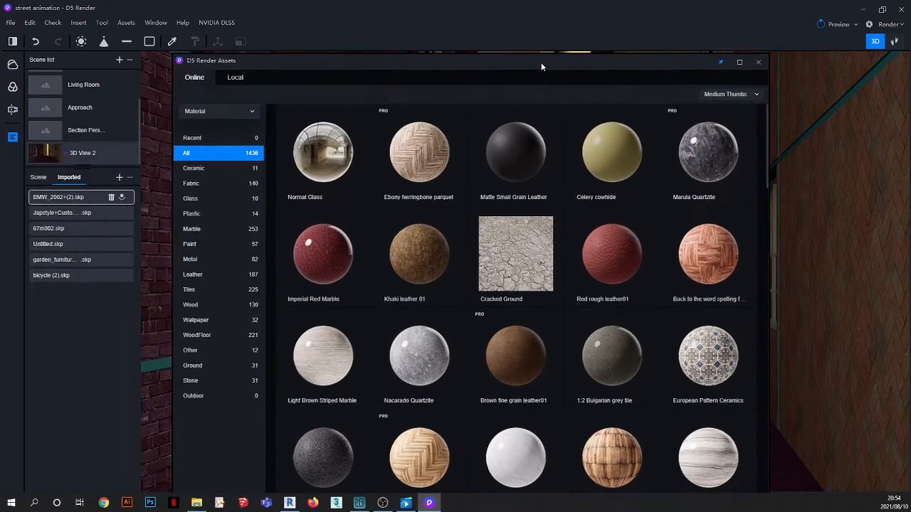
{"action": "left_click_drag", "start_coordinate": [304, 59], "coordinate": [277, 49]}
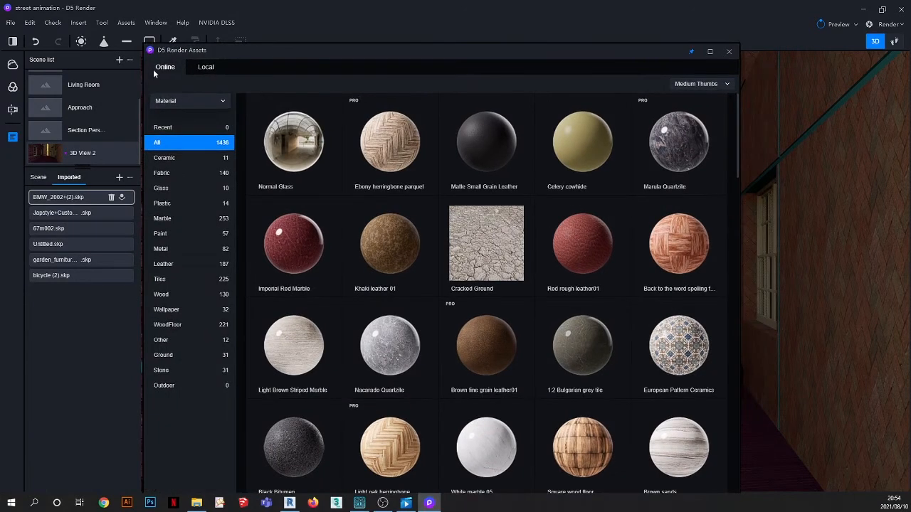
{"action": "left_click_drag", "start_coordinate": [146, 82], "coordinate": [270, 76]}
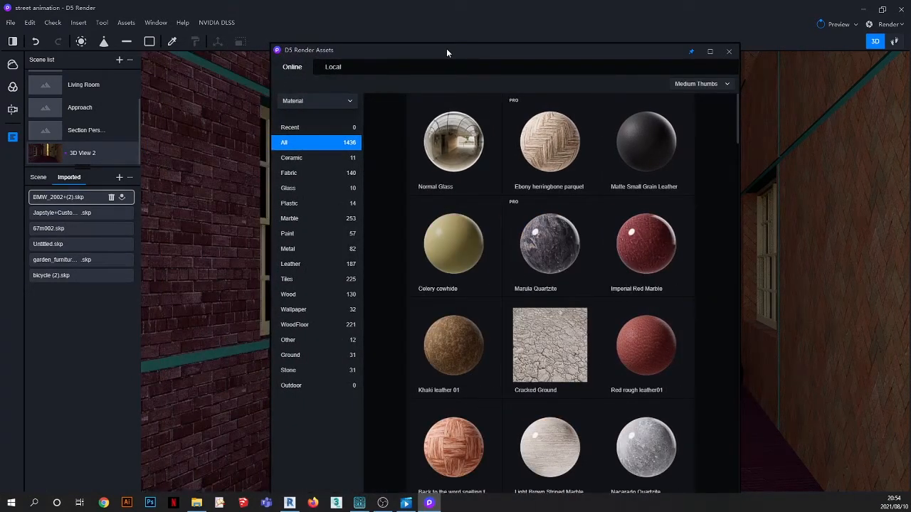
{"action": "left_click_drag", "start_coordinate": [447, 49], "coordinate": [318, 37]}
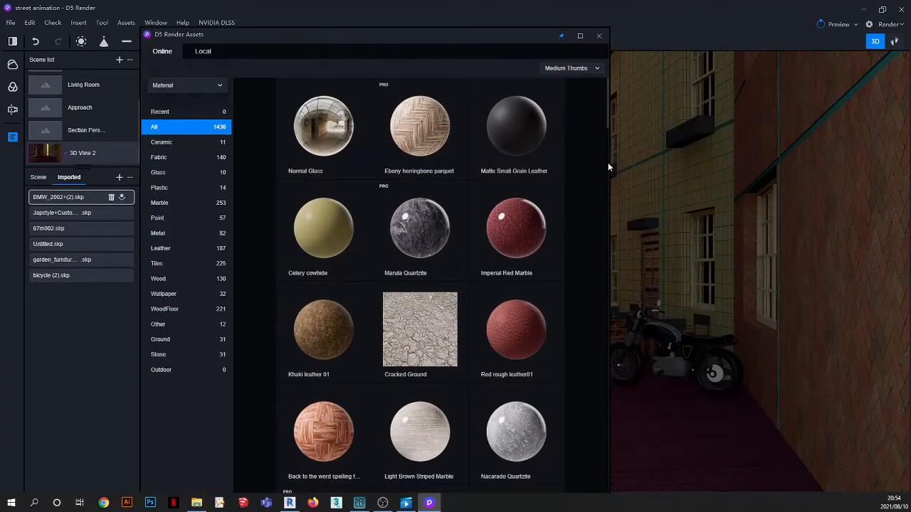
{"action": "left_click_drag", "start_coordinate": [608, 167], "coordinate": [756, 167]}
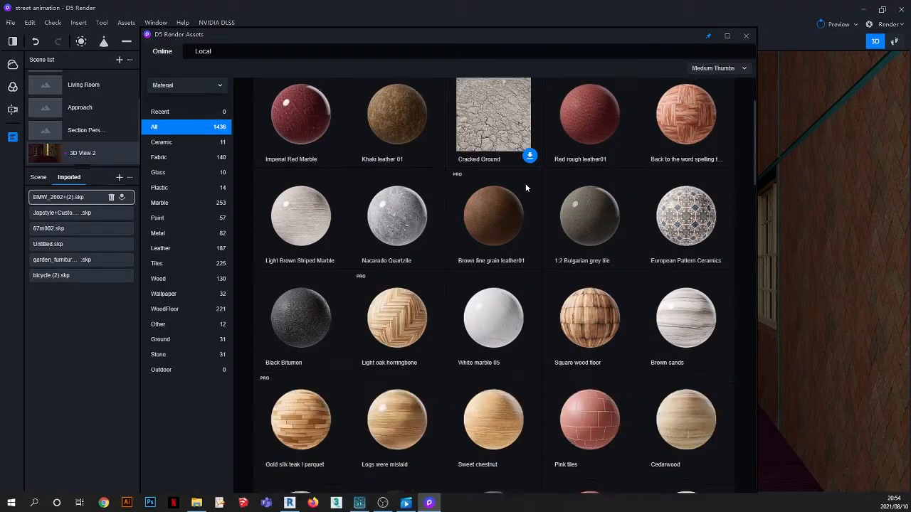
Browse the full online material collection for surfaces suited to the street scene
{"action": "scroll", "coordinate": [525, 187], "scroll_direction": "down", "scroll_amount": 10}
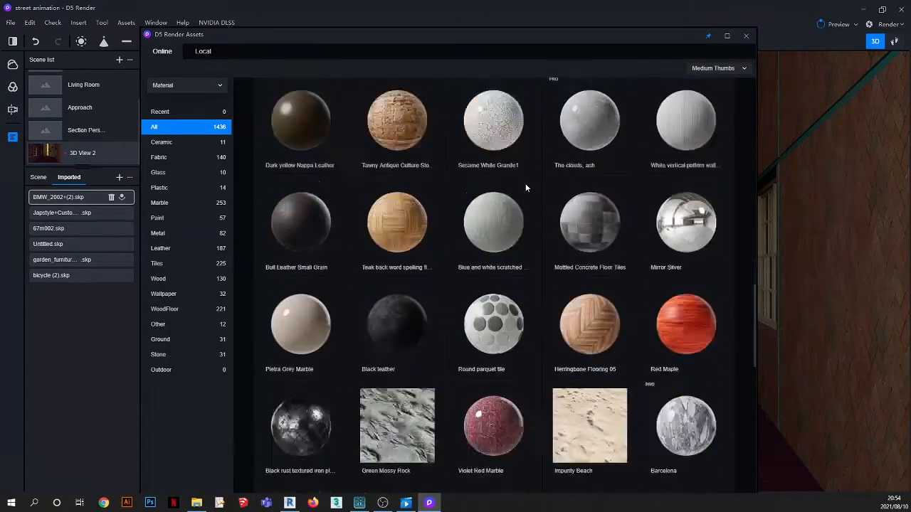
{"action": "scroll", "coordinate": [526, 188], "scroll_direction": "down", "scroll_amount": 3}
{"action": "scroll", "coordinate": [526, 188], "scroll_direction": "up", "scroll_amount": 4}
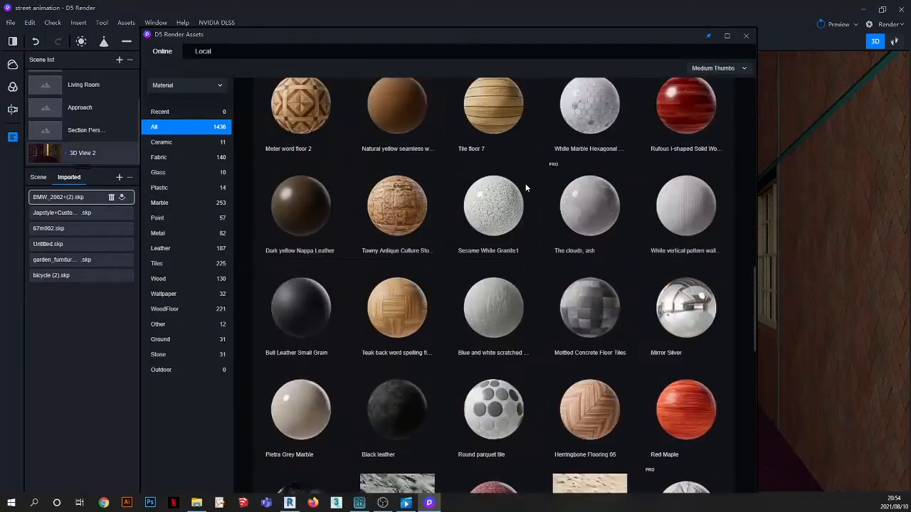
Apply the Colored Pebbles material from the online Stone category to the street's ground surface
{"action": "scroll", "coordinate": [525, 188], "scroll_direction": "up", "scroll_amount": 8}
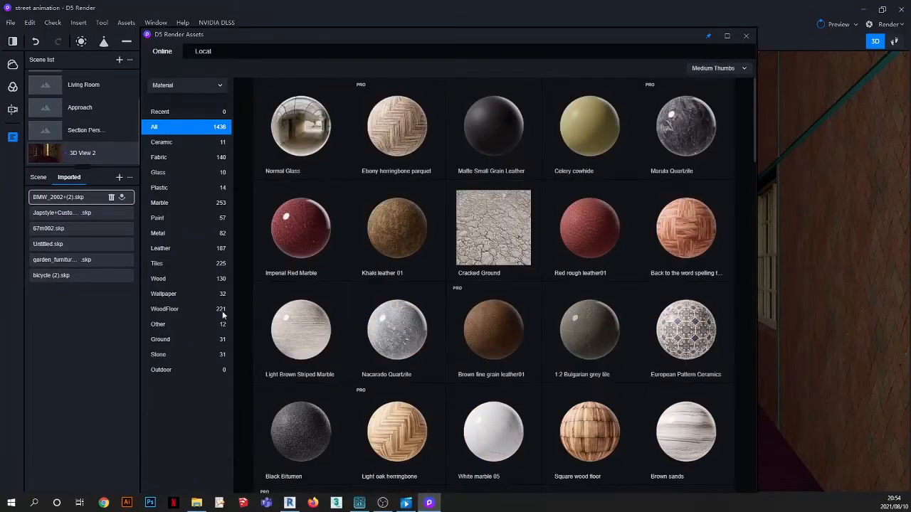
{"action": "left_click", "coordinate": [160, 354]}
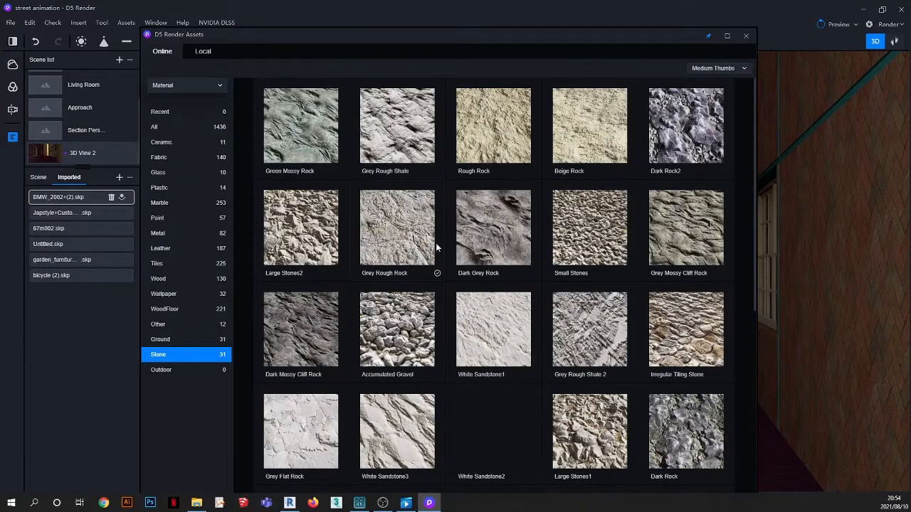
{"action": "scroll", "coordinate": [437, 247], "scroll_direction": "down", "scroll_amount": 3}
{"action": "left_click", "coordinate": [591, 318]}
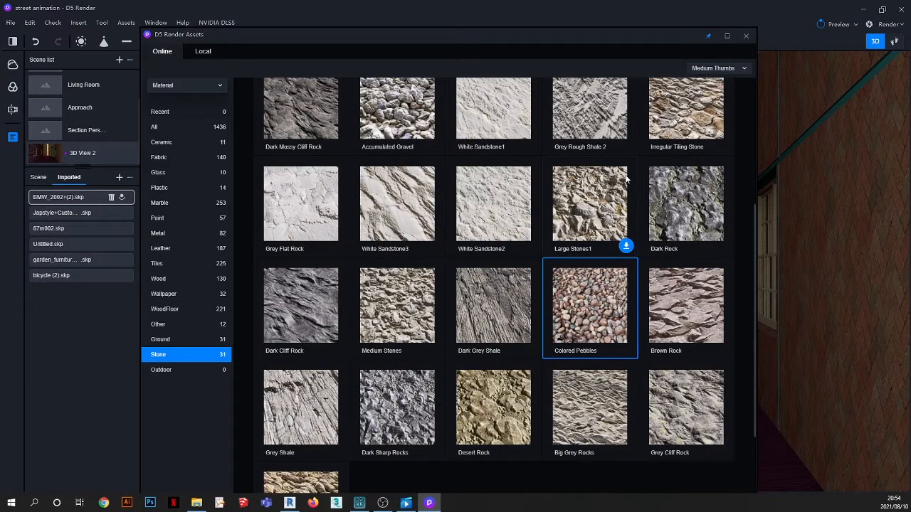
{"action": "left_click_drag", "start_coordinate": [631, 41], "coordinate": [311, 52]}
{"action": "left_click_drag", "start_coordinate": [306, 342], "coordinate": [552, 411]}
{"action": "left_click_drag", "start_coordinate": [190, 53], "coordinate": [203, 94]}
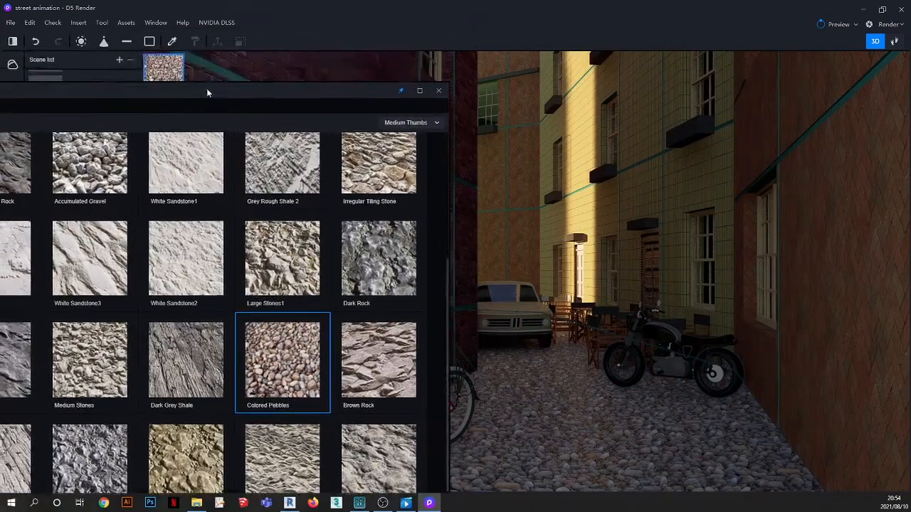
Sample the street's ground material with the Material Picker and review its Displacement template maps from Base color to Height
{"action": "left_click", "coordinate": [173, 41]}
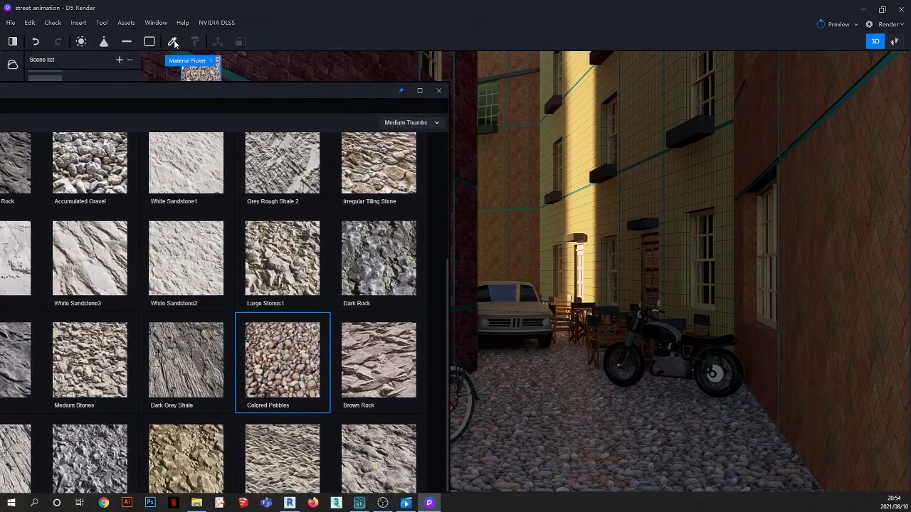
{"action": "left_click", "coordinate": [611, 431]}
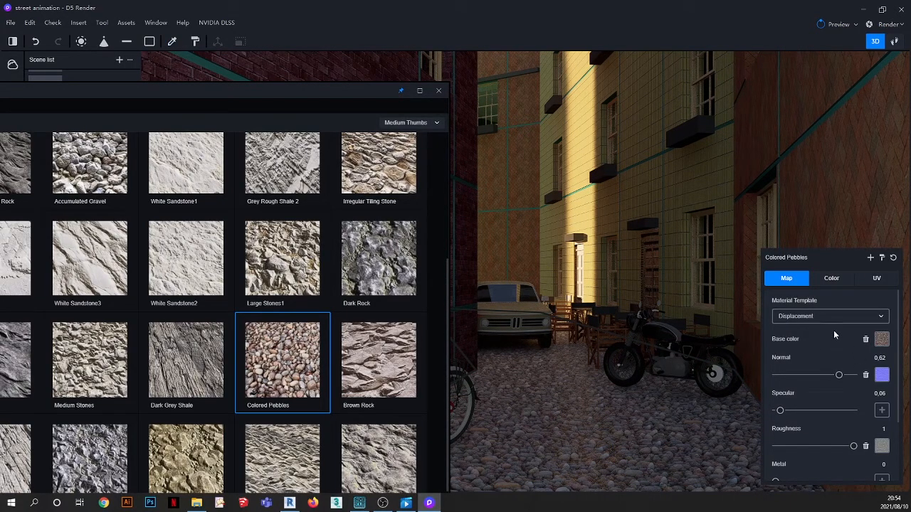
{"action": "scroll", "coordinate": [851, 339], "scroll_direction": "down", "scroll_amount": 2}
{"action": "scroll", "coordinate": [851, 340], "scroll_direction": "down", "scroll_amount": 1}
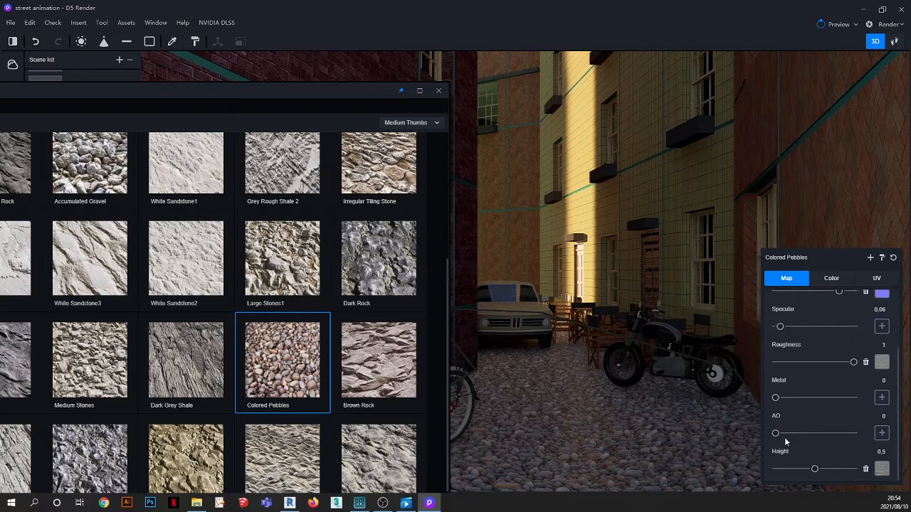
{"action": "scroll", "coordinate": [801, 400], "scroll_direction": "up", "scroll_amount": 3}
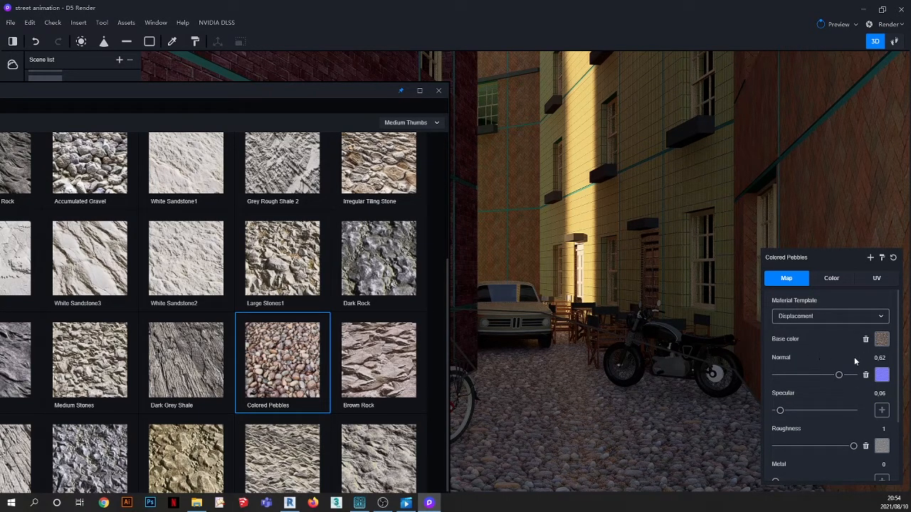
{"action": "scroll", "coordinate": [855, 356], "scroll_direction": "down", "scroll_amount": 2}
{"action": "scroll", "coordinate": [833, 384], "scroll_direction": "down", "scroll_amount": 1}
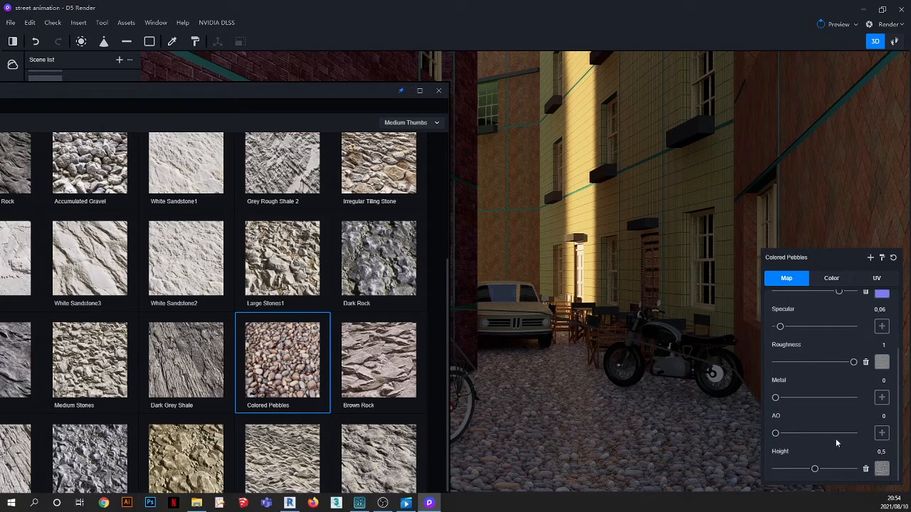
{"action": "scroll", "coordinate": [831, 412], "scroll_direction": "up", "scroll_amount": 3}
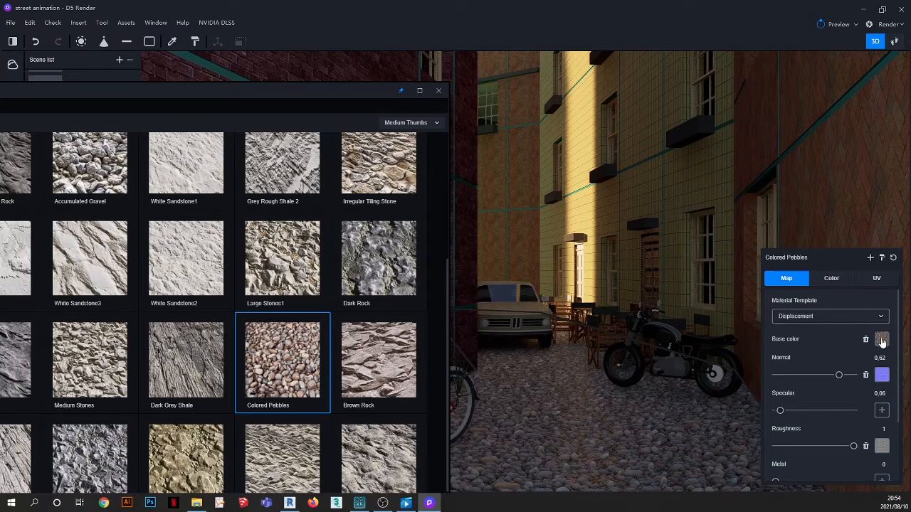
Replace the ground material's Base color map with PavingStones070_8K_Color from the PAVING STONE 3 folder in PBR MATERIALS
{"action": "mouse_move", "coordinate": [882, 342]}
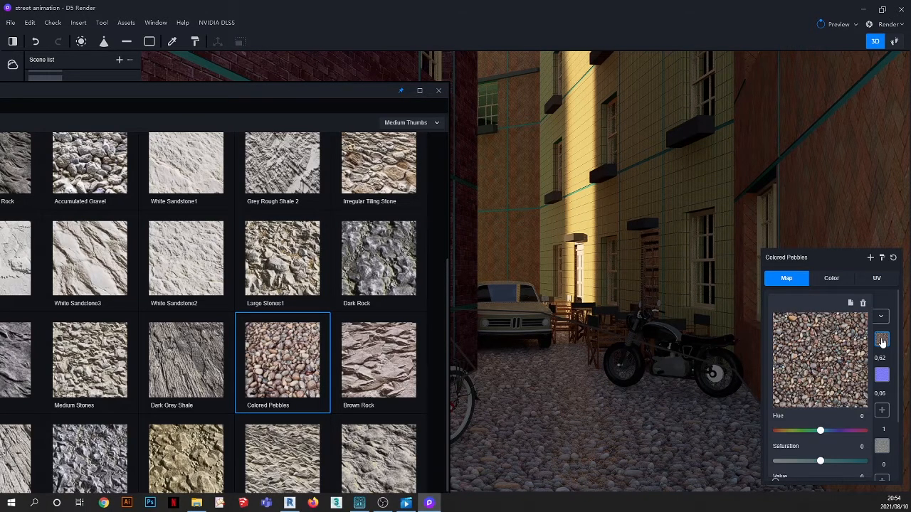
{"action": "left_click", "coordinate": [828, 350]}
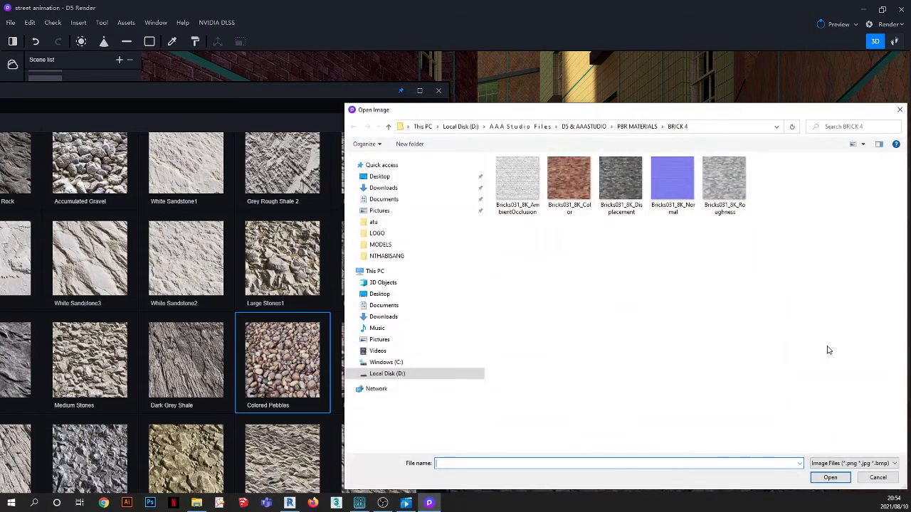
{"action": "left_click_drag", "start_coordinate": [696, 109], "coordinate": [569, 94]}
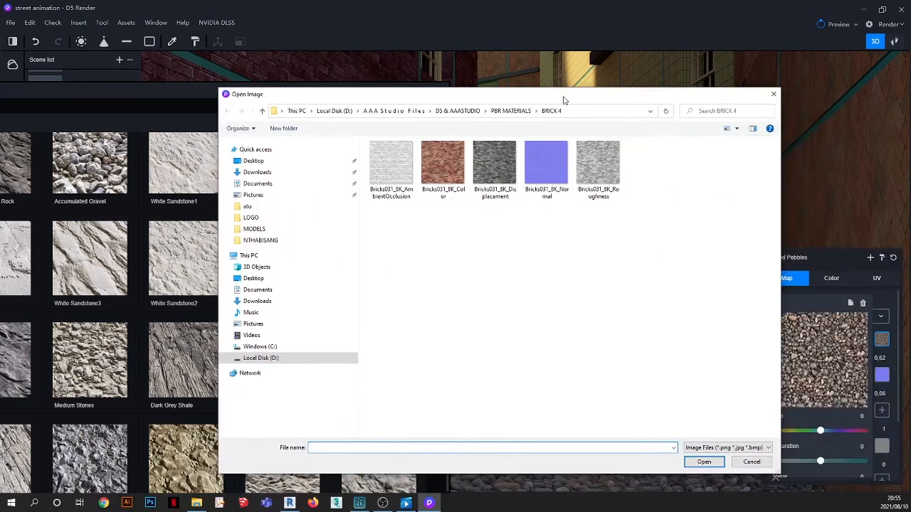
{"action": "left_click", "coordinate": [510, 111]}
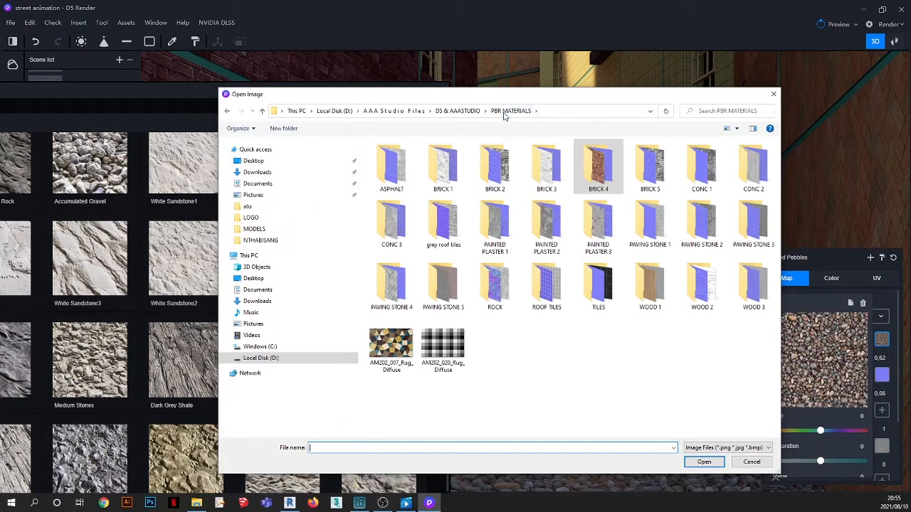
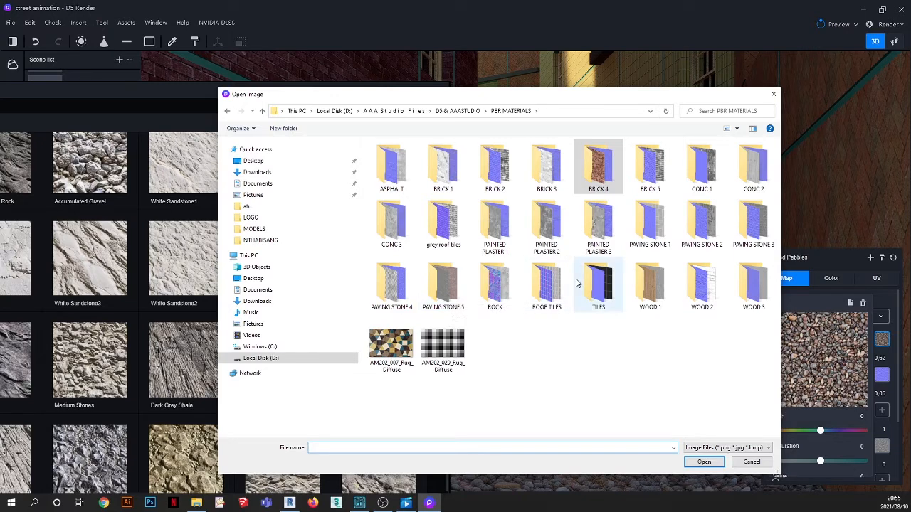
{"action": "double_click", "coordinate": [751, 235]}
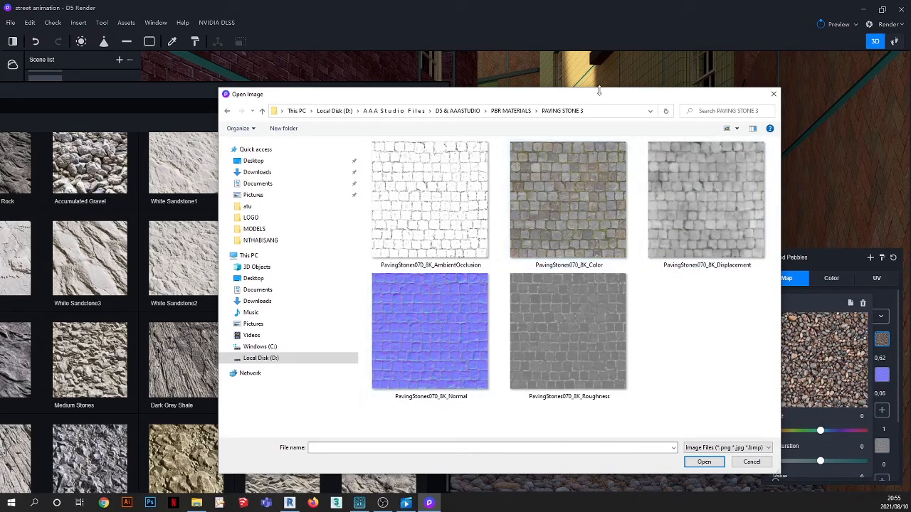
{"action": "left_click_drag", "start_coordinate": [602, 97], "coordinate": [458, 83]}
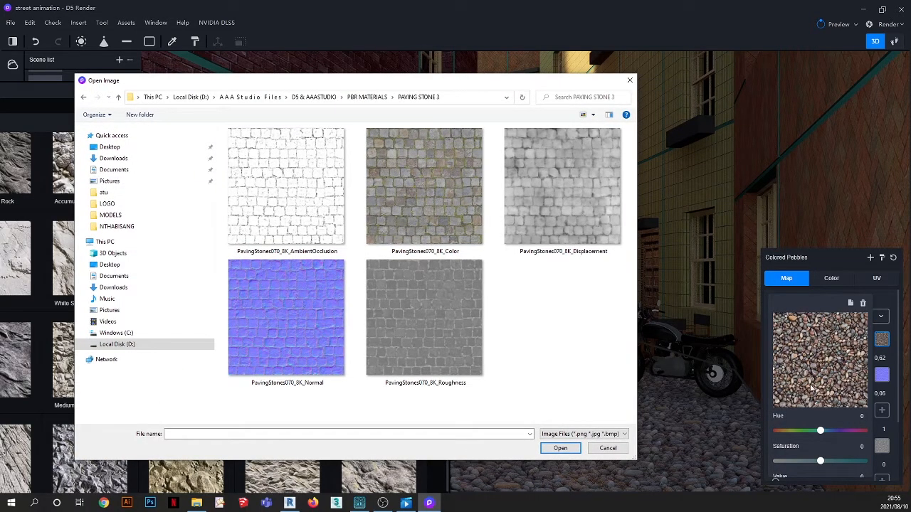
{"action": "double_click", "coordinate": [400, 182]}
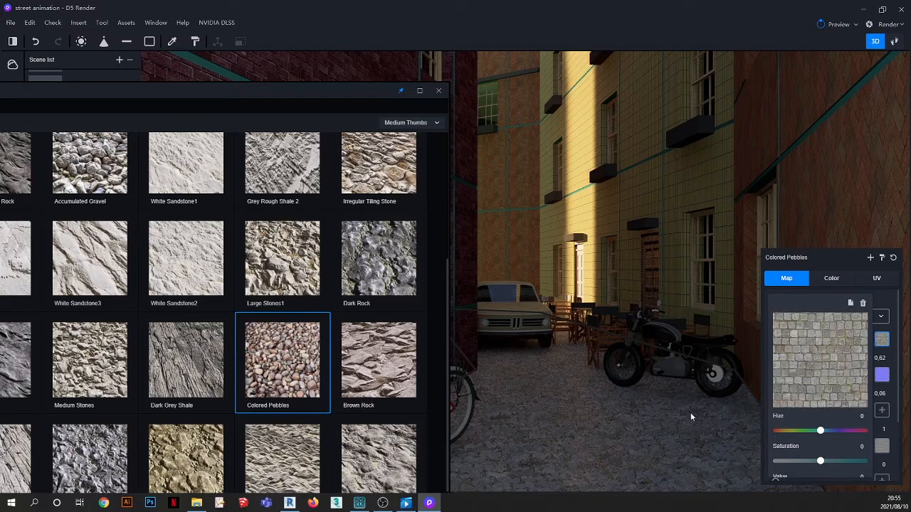
Replace the ground material's Normal map with the PavingStones070_8K_Normal image
{"action": "scroll", "coordinate": [636, 454], "scroll_direction": "up", "scroll_amount": 6}
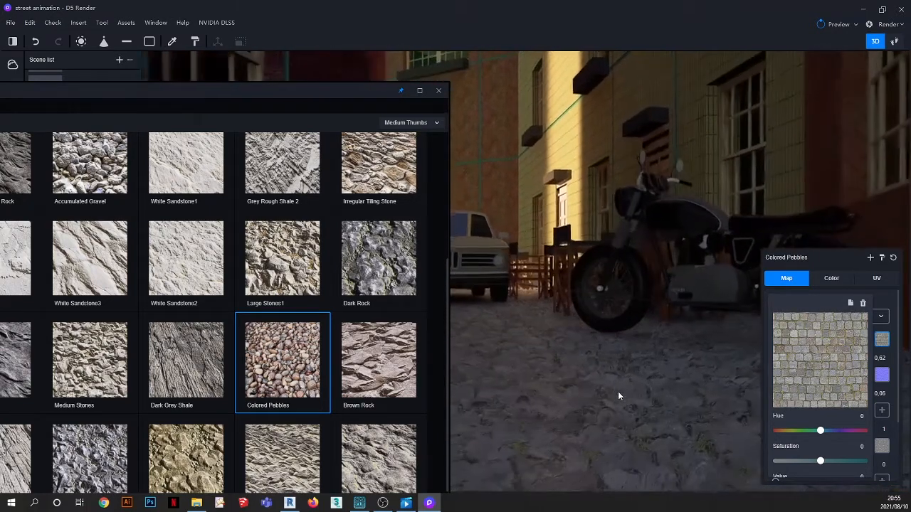
{"action": "right_click_drag", "start_coordinate": [618, 392], "coordinate": [615, 437]}
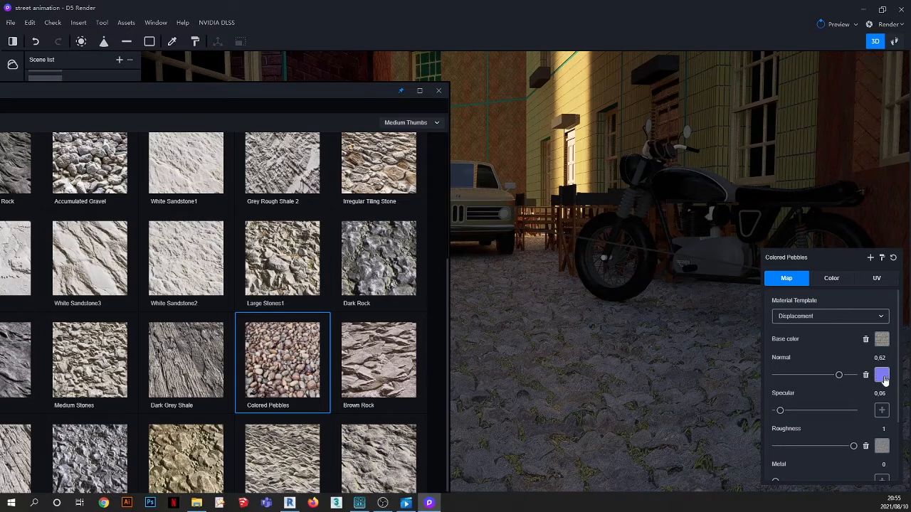
{"action": "mouse_move", "coordinate": [887, 383]}
{"action": "left_click", "coordinate": [829, 365]}
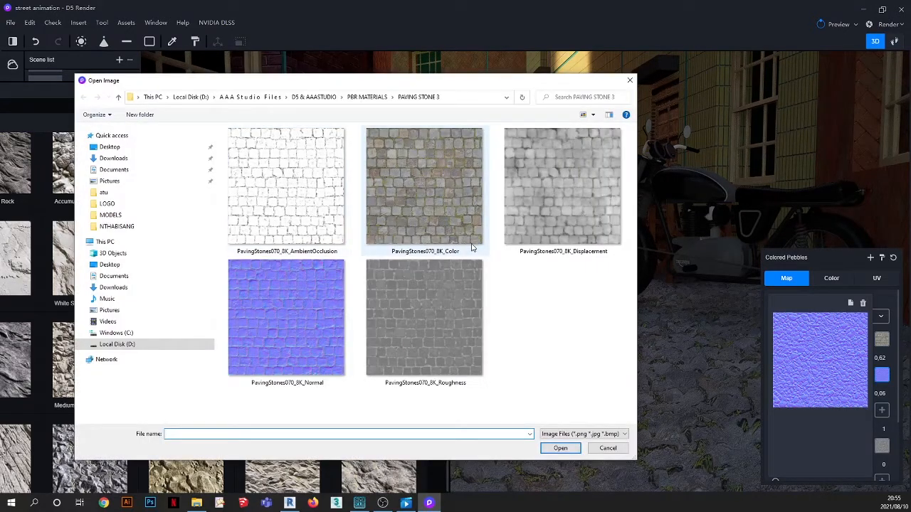
{"action": "left_click", "coordinate": [321, 309]}
{"action": "left_click", "coordinate": [562, 449]}
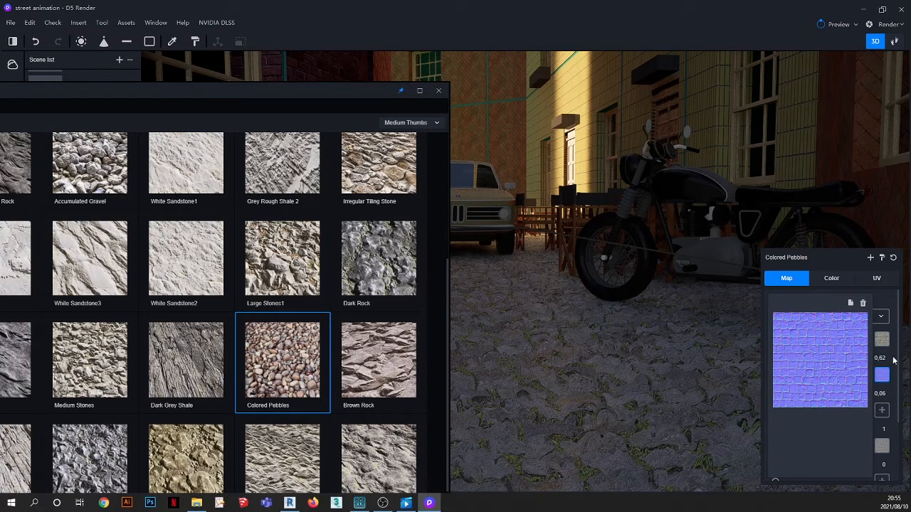
Replace the ground material's Roughness map with the PavingStones070_8K_Roughness image
{"action": "scroll", "coordinate": [581, 355], "scroll_direction": "up", "scroll_amount": 1}
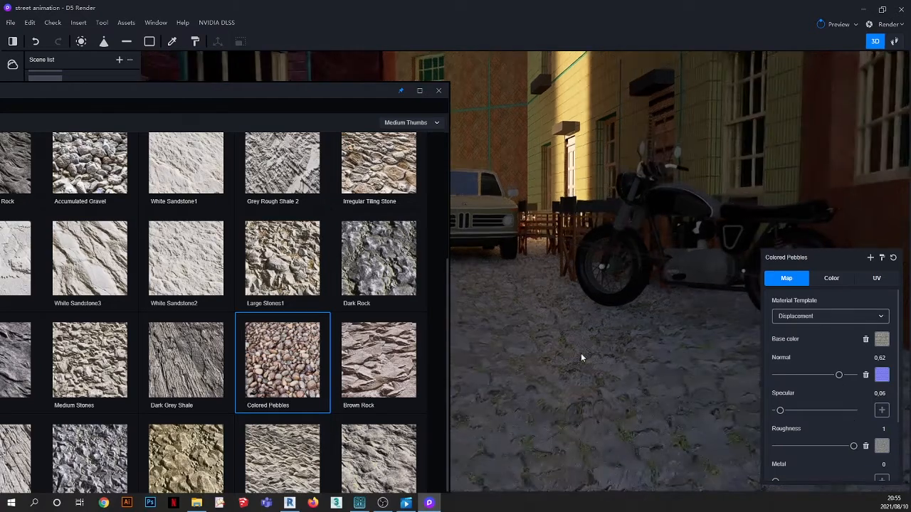
{"action": "right_click_drag", "start_coordinate": [581, 353], "coordinate": [561, 462]}
{"action": "scroll", "coordinate": [586, 366], "scroll_direction": "up", "scroll_amount": 3}
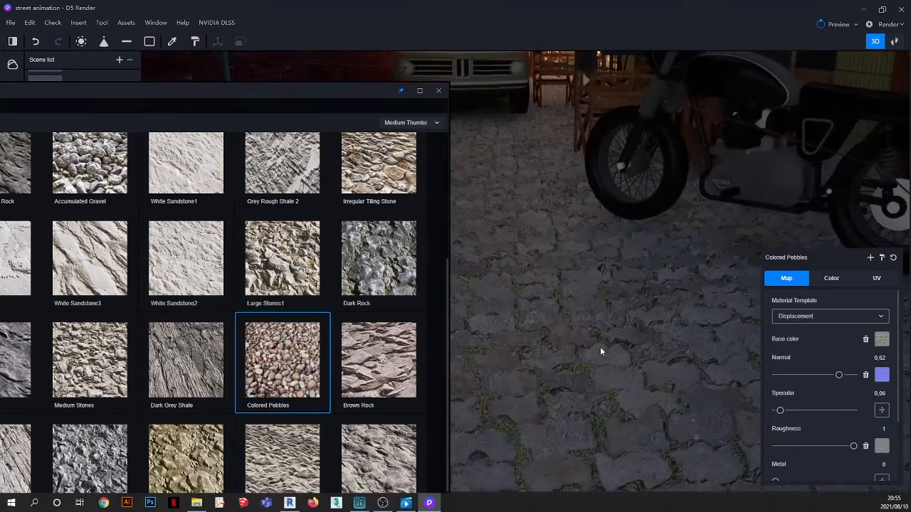
{"action": "right_click_drag", "start_coordinate": [600, 347], "coordinate": [622, 335]}
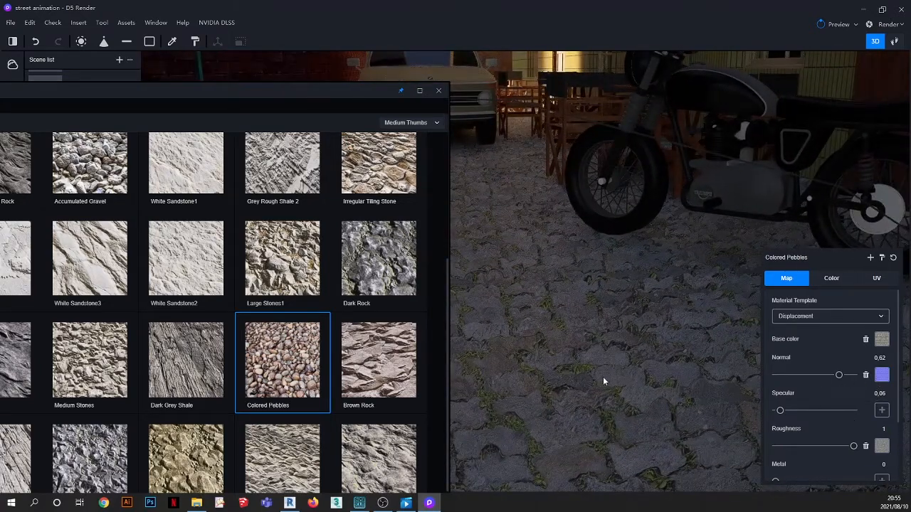
{"action": "scroll", "coordinate": [604, 378], "scroll_direction": "up", "scroll_amount": 1}
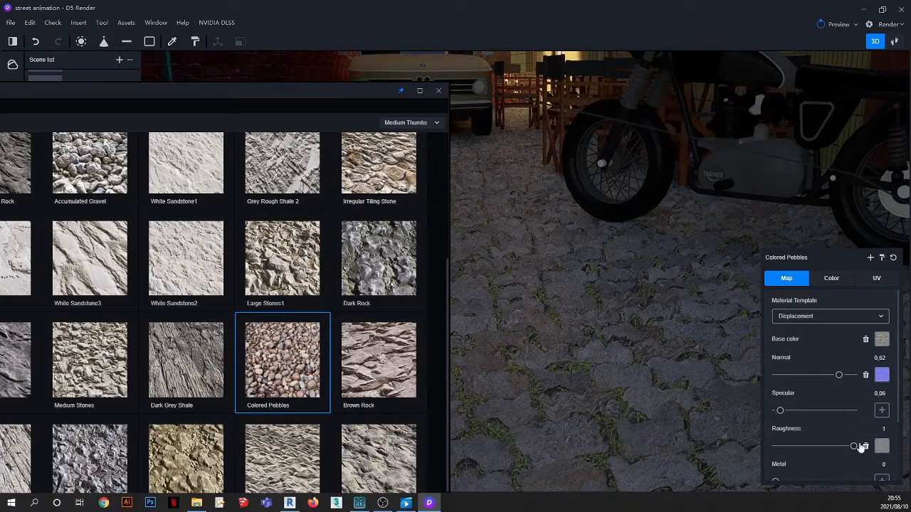
{"action": "mouse_move", "coordinate": [882, 447]}
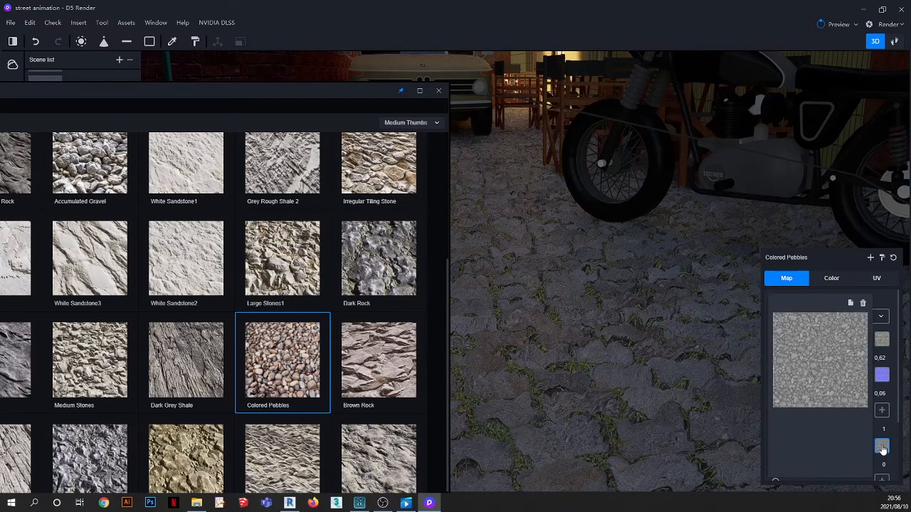
{"action": "left_click", "coordinate": [830, 356]}
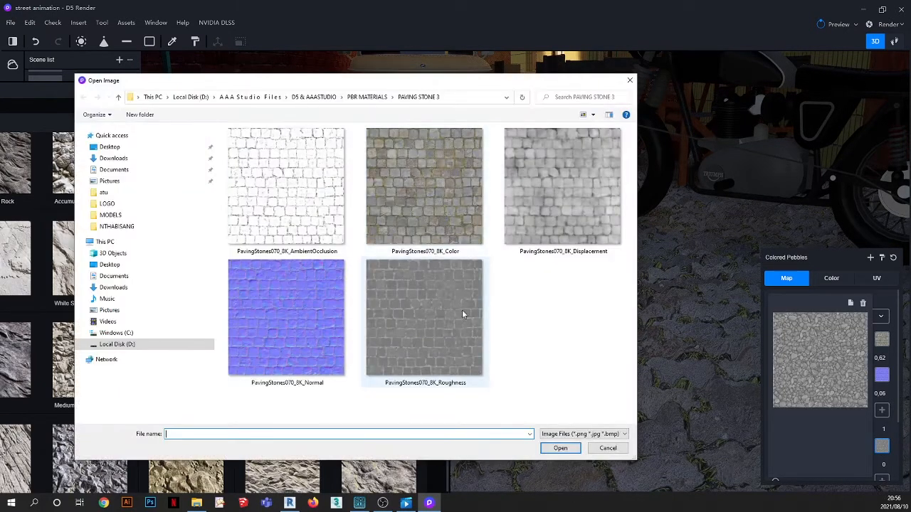
{"action": "double_click", "coordinate": [440, 317]}
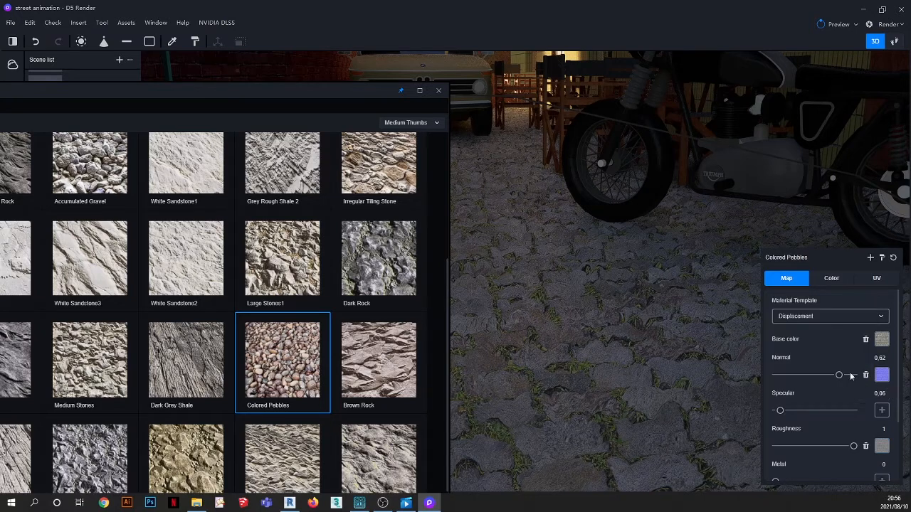
Replace the ground material's Height map with the PavingStones070_8K_Displacement image
{"action": "scroll", "coordinate": [848, 372], "scroll_direction": "down", "scroll_amount": 2}
{"action": "left_click", "coordinate": [880, 470]}
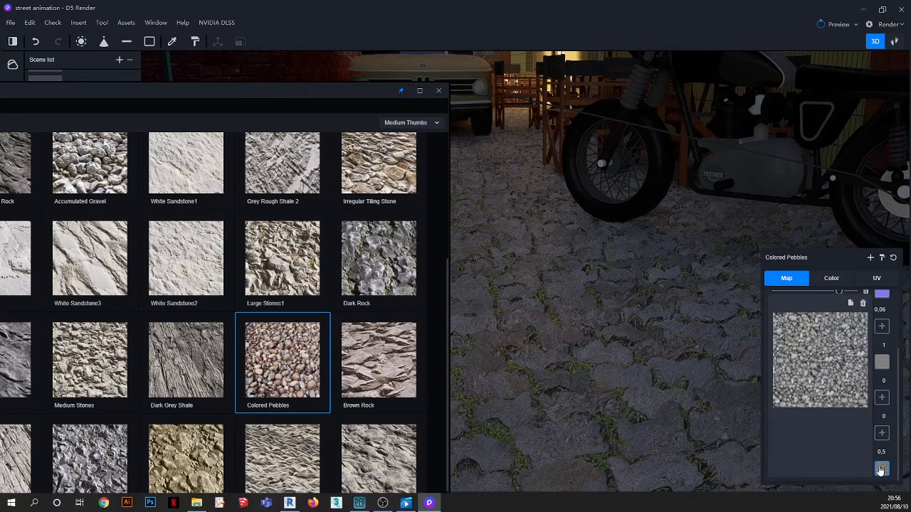
{"action": "scroll", "coordinate": [601, 350], "scroll_direction": "up", "scroll_amount": 1}
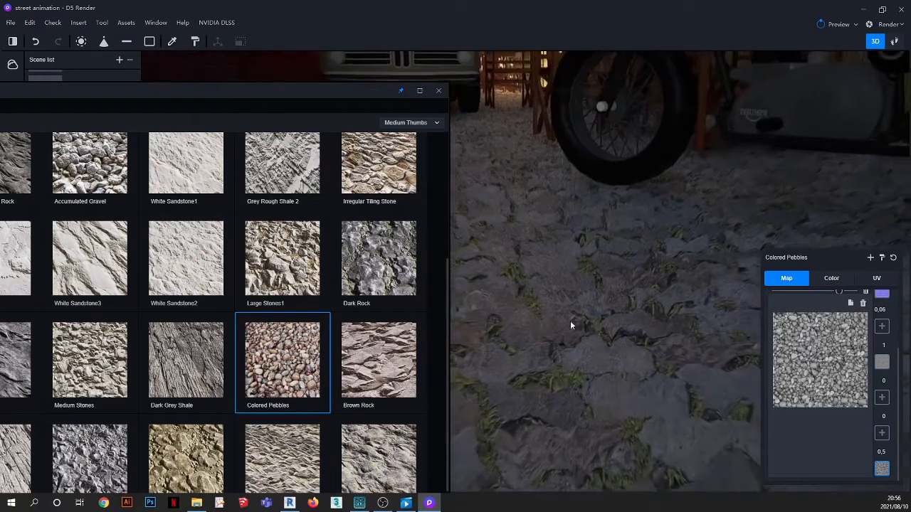
{"action": "right_click_drag", "start_coordinate": [571, 325], "coordinate": [555, 265]}
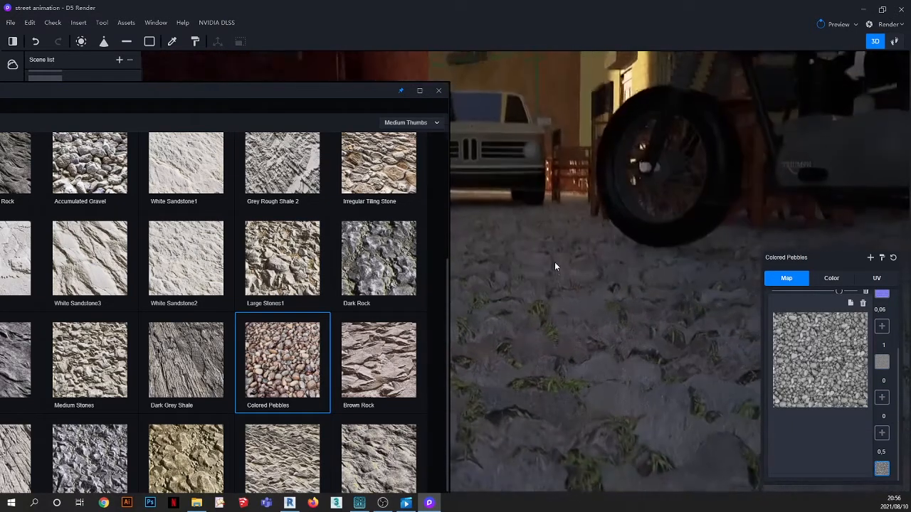
{"action": "left_click", "coordinate": [829, 357]}
{"action": "left_click", "coordinate": [548, 206]}
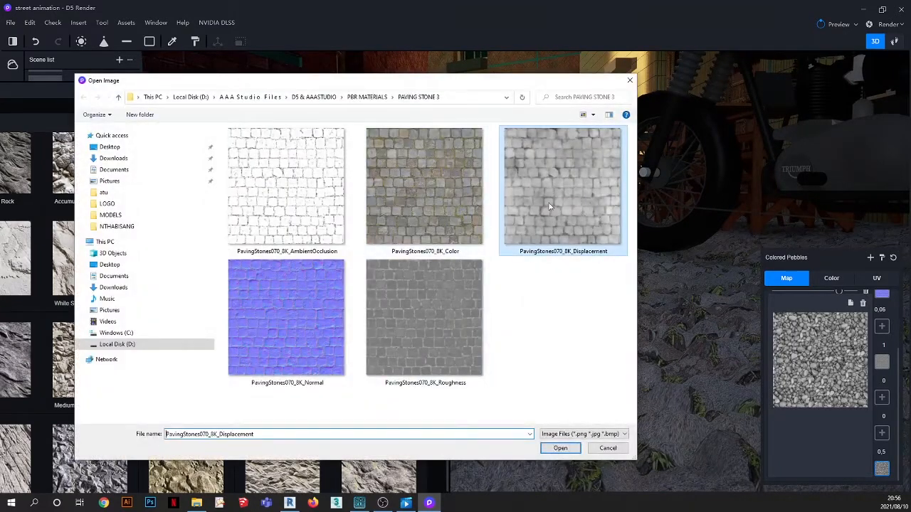
{"action": "left_click", "coordinate": [561, 447]}
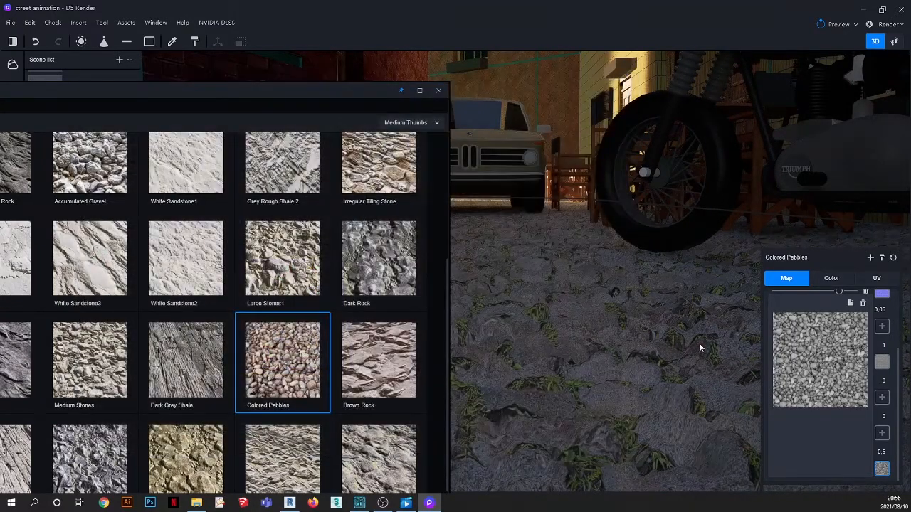
{"action": "right_click_drag", "start_coordinate": [614, 333], "coordinate": [574, 429]}
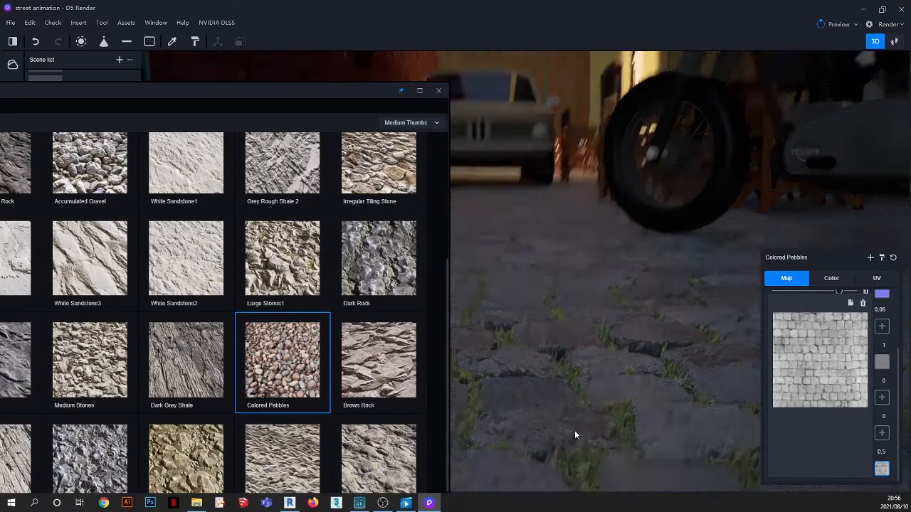
Examine the displaced paving stones on the street ground up close and from several angles
{"action": "scroll", "coordinate": [609, 359], "scroll_direction": "down", "scroll_amount": 2}
{"action": "scroll", "coordinate": [609, 358], "scroll_direction": "down", "scroll_amount": 1}
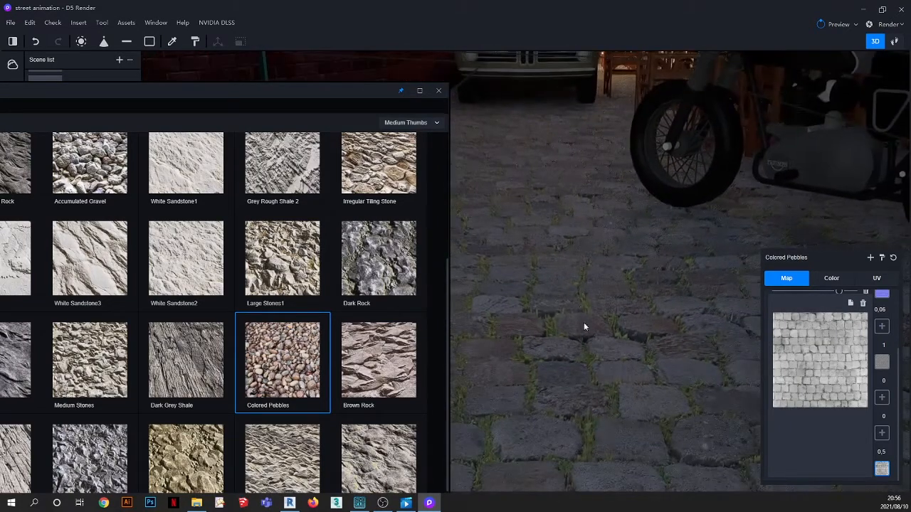
{"action": "right_click_drag", "start_coordinate": [584, 324], "coordinate": [598, 367]}
{"action": "scroll", "coordinate": [606, 336], "scroll_direction": "down", "scroll_amount": 2}
{"action": "right_click_drag", "start_coordinate": [588, 282], "coordinate": [648, 325]}
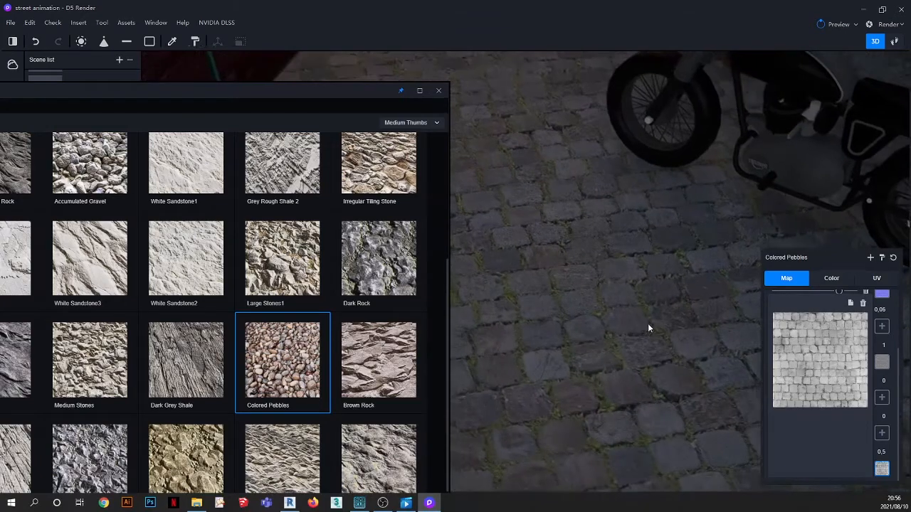
{"action": "scroll", "coordinate": [594, 309], "scroll_direction": "up", "scroll_amount": 3}
{"action": "right_click_drag", "start_coordinate": [594, 309], "coordinate": [557, 107]}
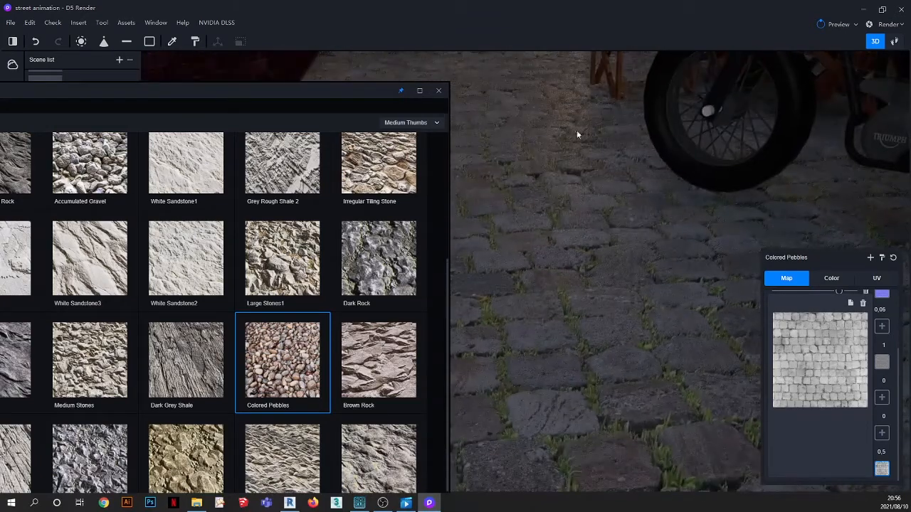
{"action": "scroll", "coordinate": [605, 268], "scroll_direction": "down", "scroll_amount": 3}
{"action": "right_click_drag", "start_coordinate": [624, 347], "coordinate": [556, 165]}
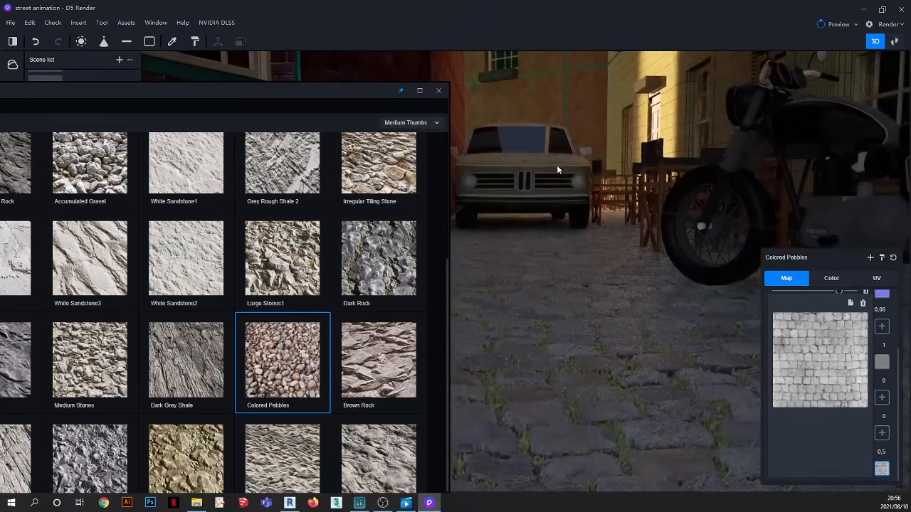
{"action": "right_click_drag", "start_coordinate": [575, 365], "coordinate": [547, 315]}
{"action": "right_click_drag", "start_coordinate": [536, 350], "coordinate": [542, 453]}
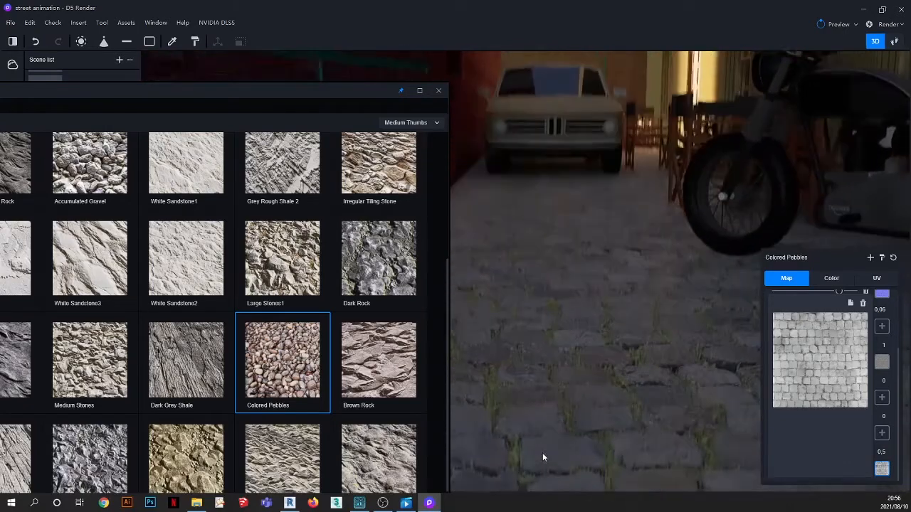
{"action": "scroll", "coordinate": [620, 362], "scroll_direction": "up", "scroll_amount": 3}
{"action": "right_click_drag", "start_coordinate": [667, 347], "coordinate": [629, 424]}
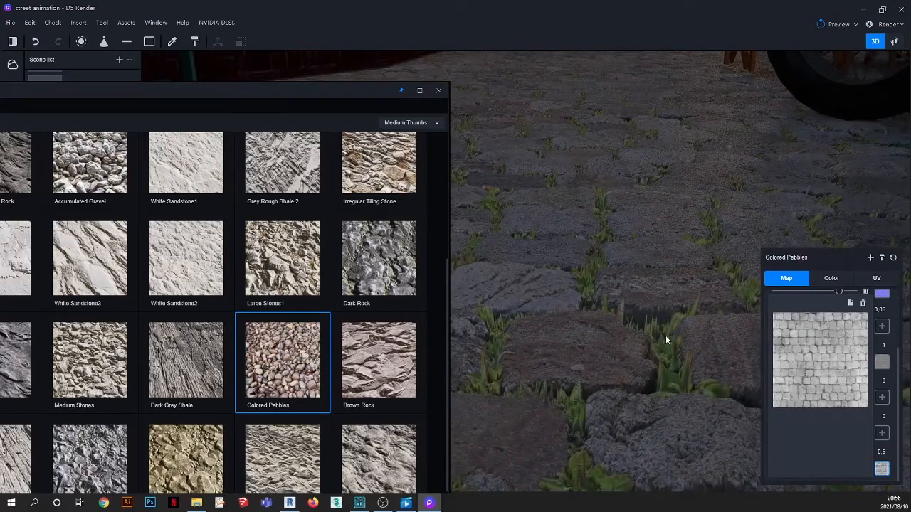
{"action": "scroll", "coordinate": [581, 287], "scroll_direction": "down", "scroll_amount": 5}
{"action": "right_click_drag", "start_coordinate": [596, 297], "coordinate": [608, 230]}
{"action": "scroll", "coordinate": [609, 230], "scroll_direction": "down", "scroll_amount": 5}
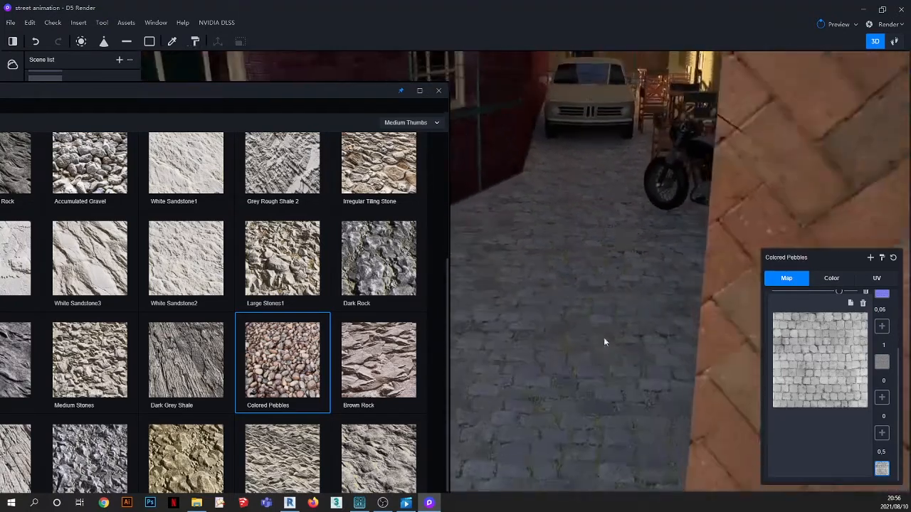
{"action": "right_click_drag", "start_coordinate": [603, 353], "coordinate": [728, 298]}
{"action": "scroll", "coordinate": [533, 343], "scroll_direction": "up", "scroll_amount": 4}
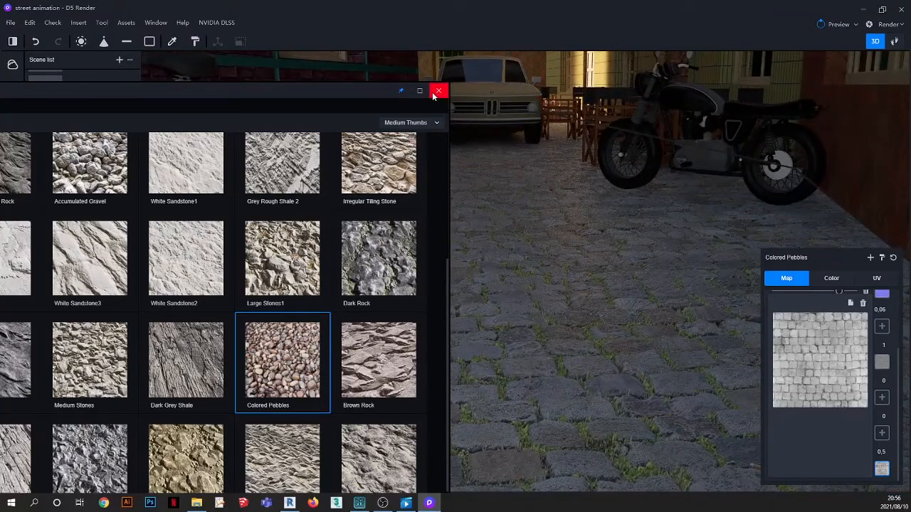
Close the asset library and return the camera to the saved 3D View 2 scene
{"action": "left_click", "coordinate": [438, 91]}
{"action": "scroll", "coordinate": [371, 346], "scroll_direction": "up", "scroll_amount": 5}
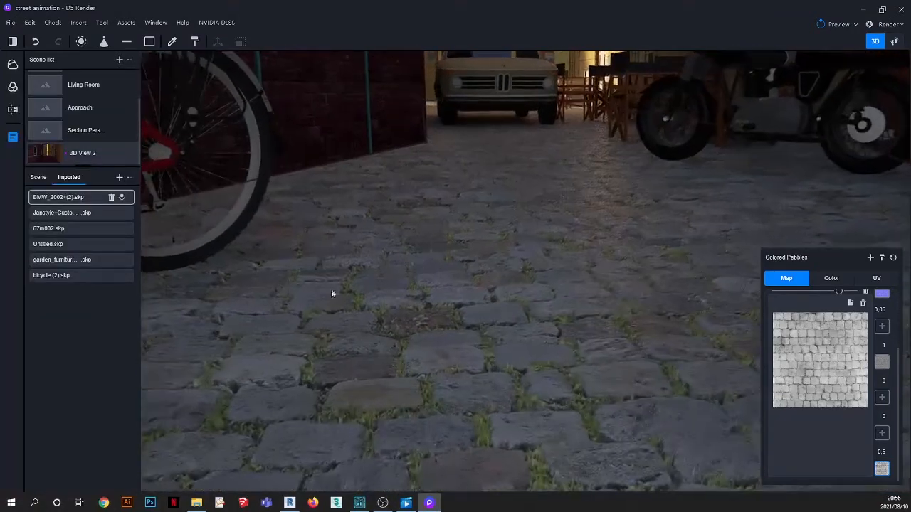
{"action": "scroll", "coordinate": [401, 361], "scroll_direction": "up", "scroll_amount": 5}
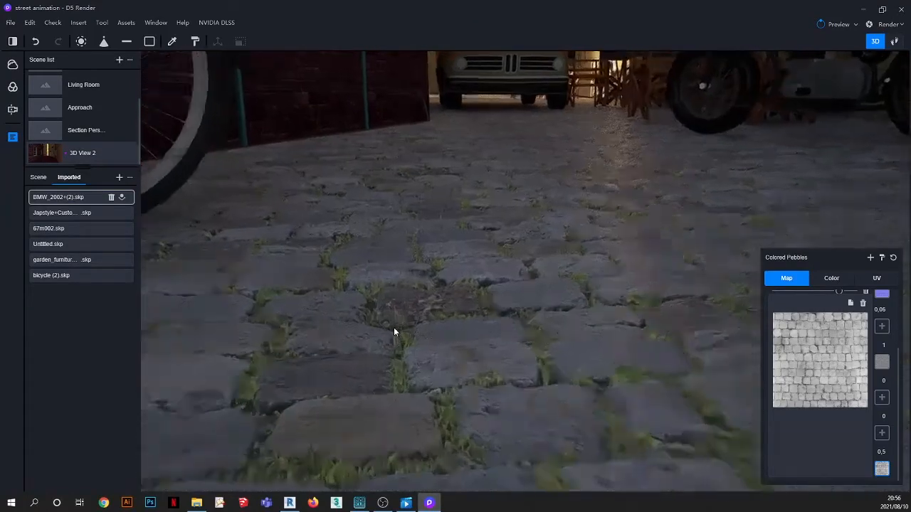
{"action": "scroll", "coordinate": [433, 316], "scroll_direction": "down", "scroll_amount": 5}
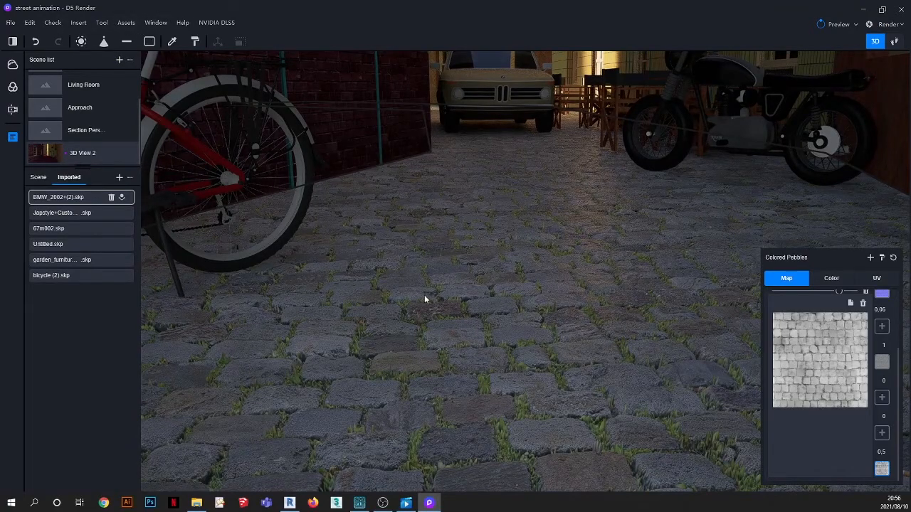
{"action": "scroll", "coordinate": [424, 295], "scroll_direction": "down", "scroll_amount": 8}
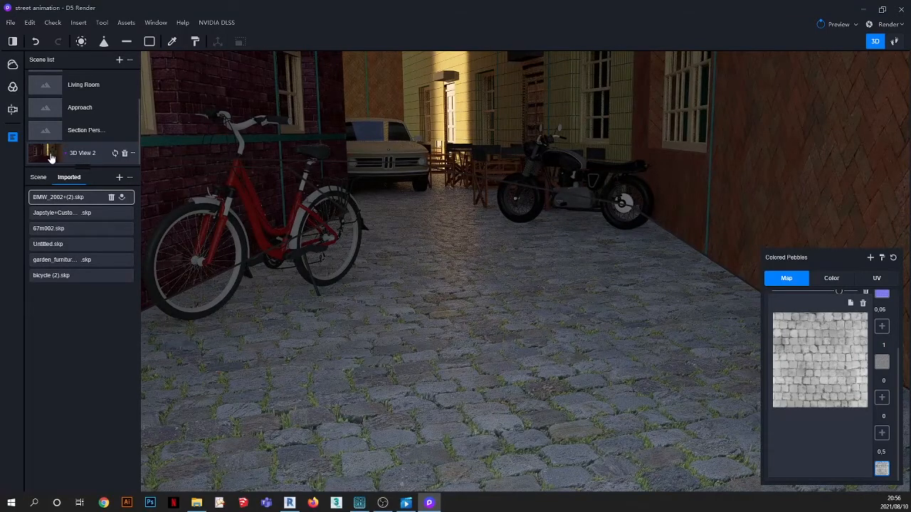
{"action": "left_click", "coordinate": [52, 157]}
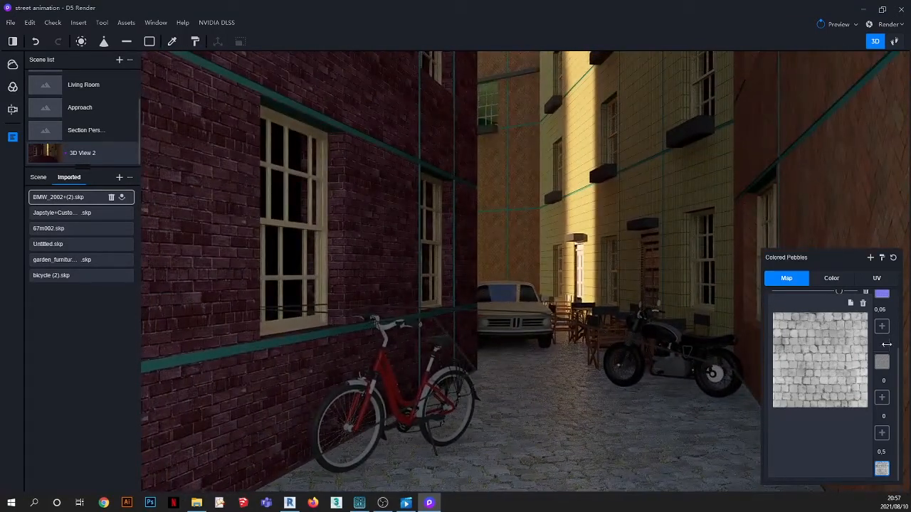
Show the ground material's UV settings and inspect the scale of the paving stones on the street
{"action": "scroll", "coordinate": [898, 349], "scroll_direction": "up", "scroll_amount": 5}
{"action": "left_click", "coordinate": [876, 278]}
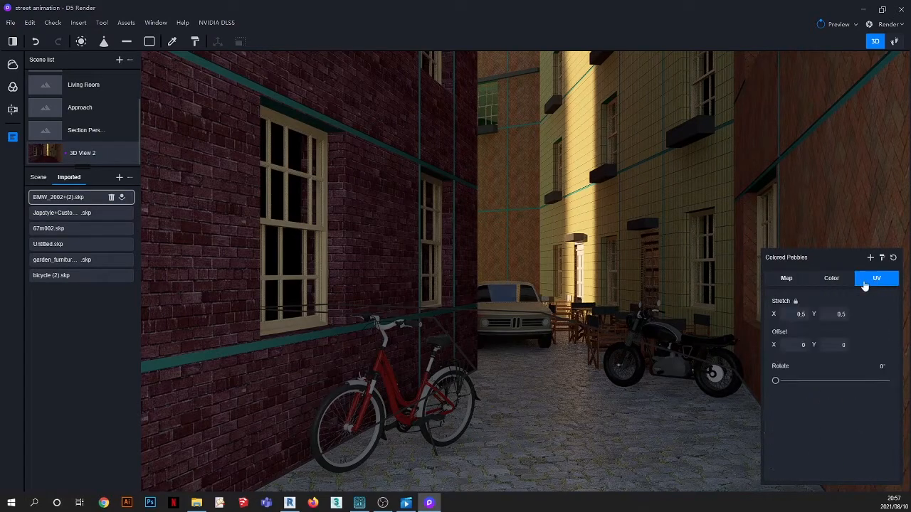
{"action": "scroll", "coordinate": [594, 443], "scroll_direction": "up", "scroll_amount": 4}
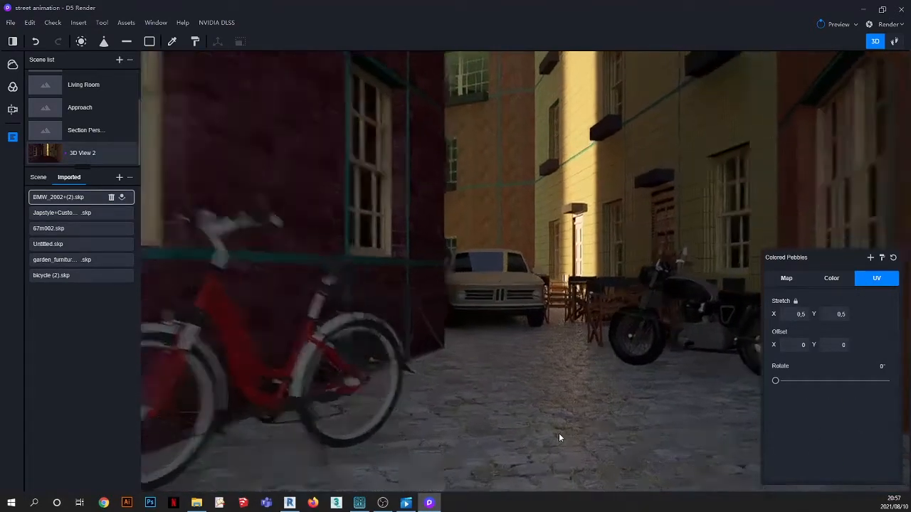
{"action": "scroll", "coordinate": [484, 420], "scroll_direction": "up", "scroll_amount": 6}
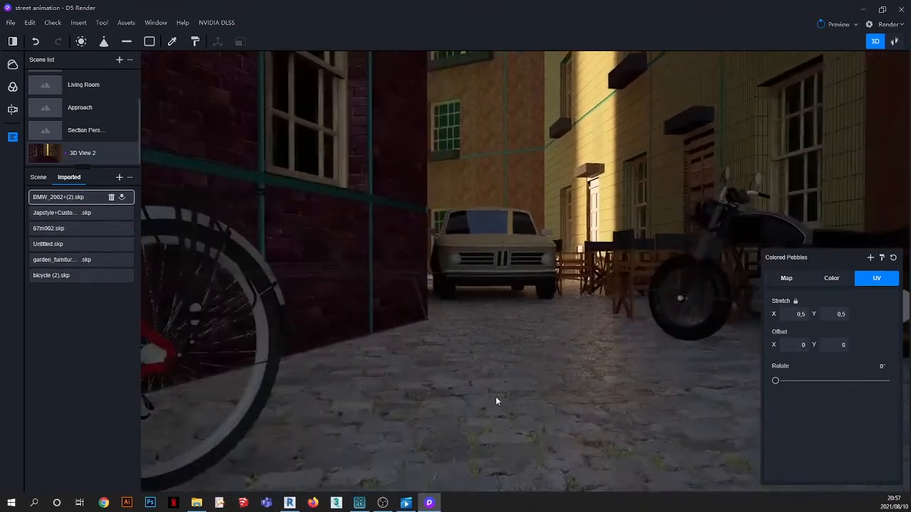
{"action": "scroll", "coordinate": [523, 396], "scroll_direction": "up", "scroll_amount": 8}
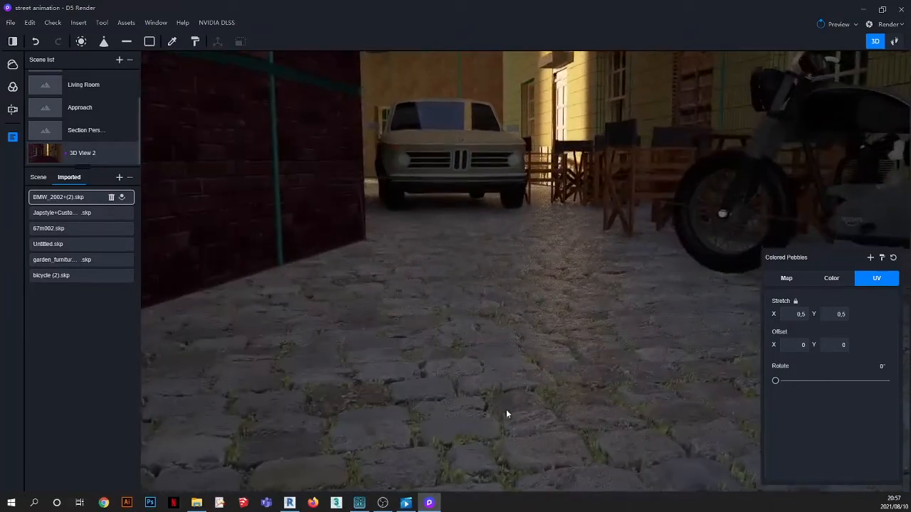
{"action": "scroll", "coordinate": [492, 337], "scroll_direction": "up", "scroll_amount": 8}
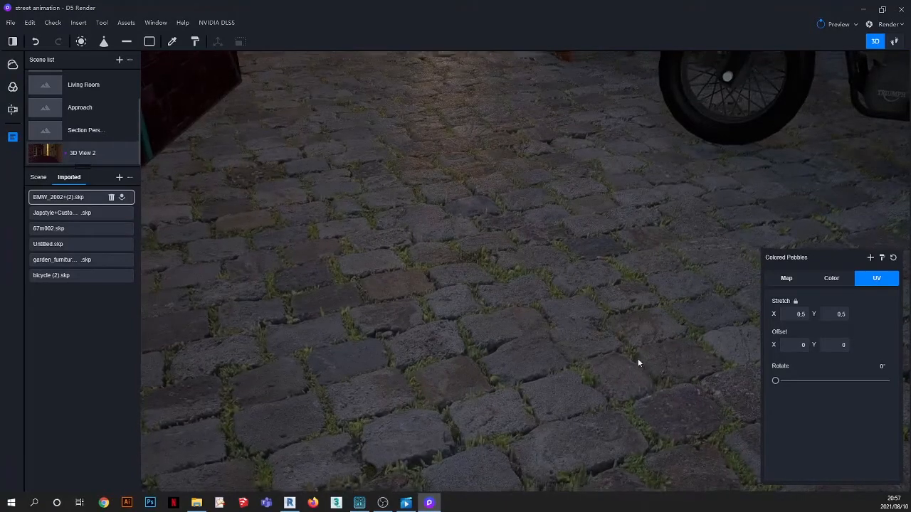
{"action": "scroll", "coordinate": [638, 358], "scroll_direction": "down", "scroll_amount": 5}
{"action": "scroll", "coordinate": [491, 334], "scroll_direction": "up", "scroll_amount": 3}
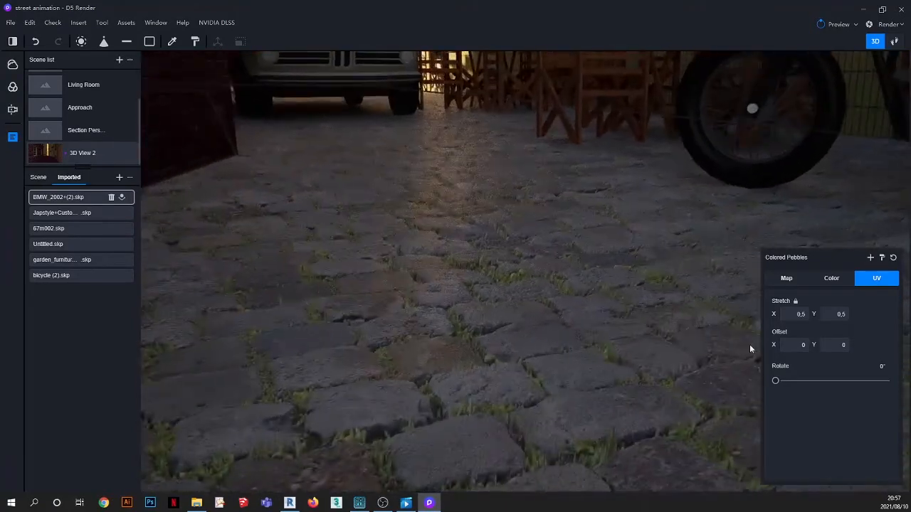
Set the ground material's Height strength to 0,19
{"action": "left_click", "coordinate": [788, 280]}
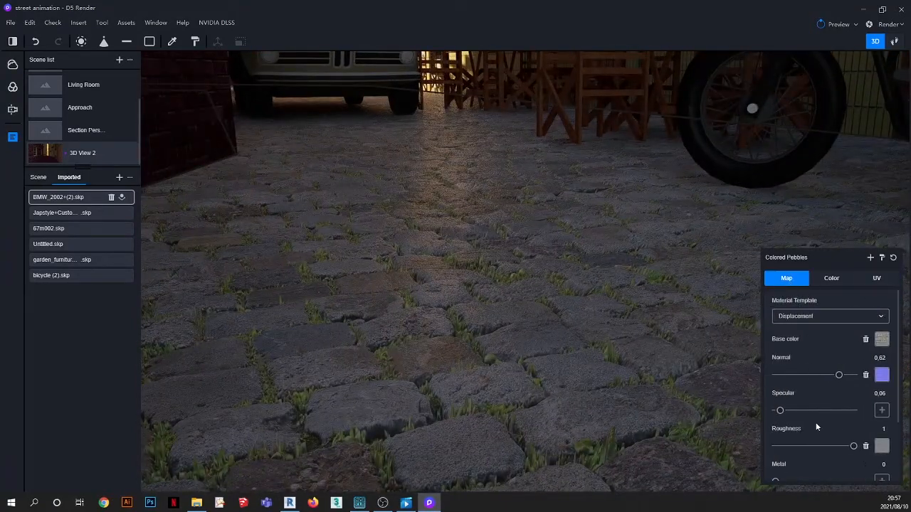
{"action": "scroll", "coordinate": [817, 425], "scroll_direction": "down", "scroll_amount": 3}
{"action": "left_click_drag", "start_coordinate": [815, 468], "coordinate": [790, 468]}
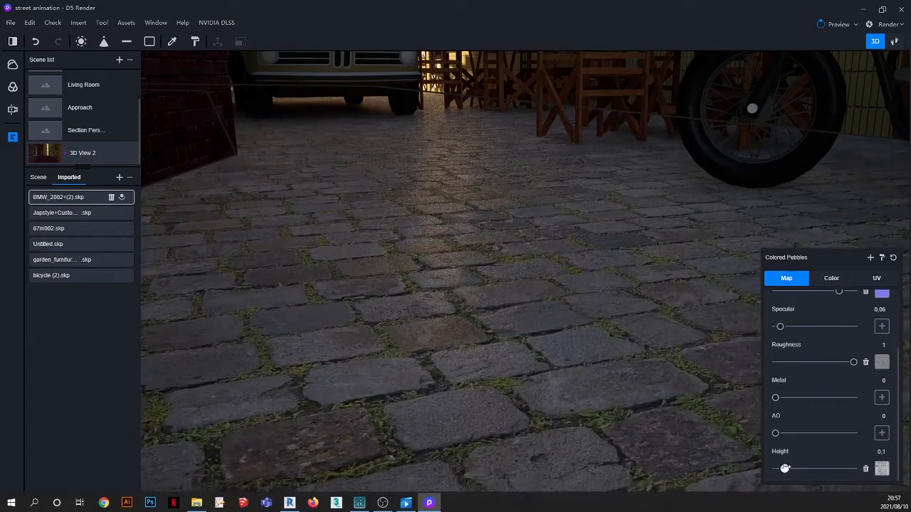
{"action": "key", "text": "s"}
{"action": "right_click_drag", "start_coordinate": [376, 315], "coordinate": [469, 230]}
{"action": "key", "text": "w"}
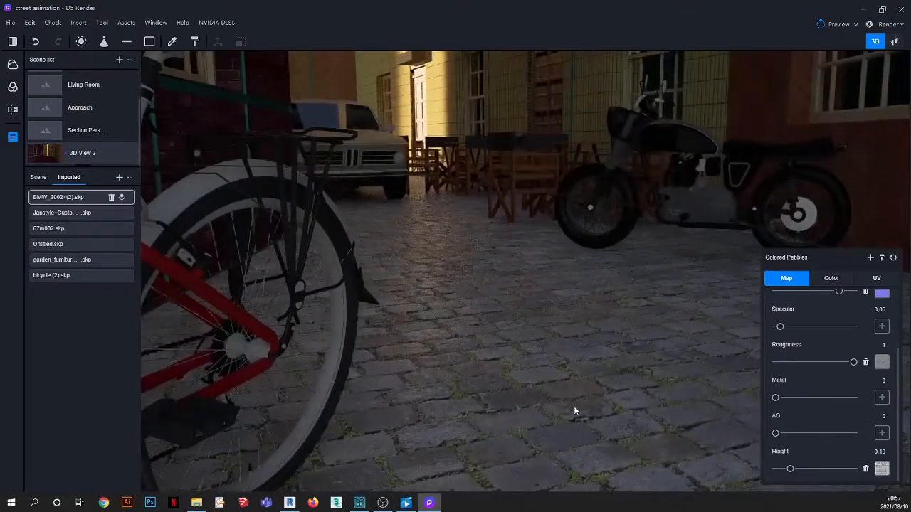
Load the PavingStones070_8K_AmbientOcclusion image as the ground material's AO map
{"action": "left_click", "coordinate": [883, 434]}
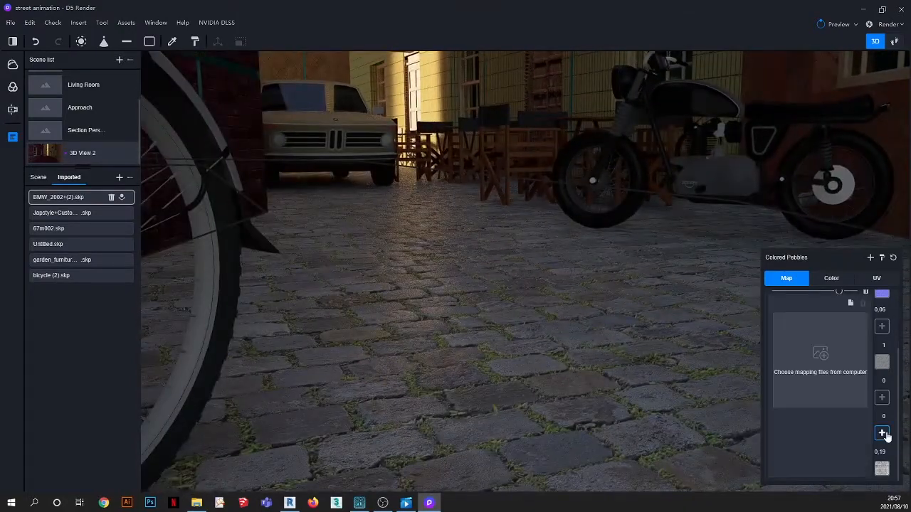
{"action": "left_click", "coordinate": [845, 371]}
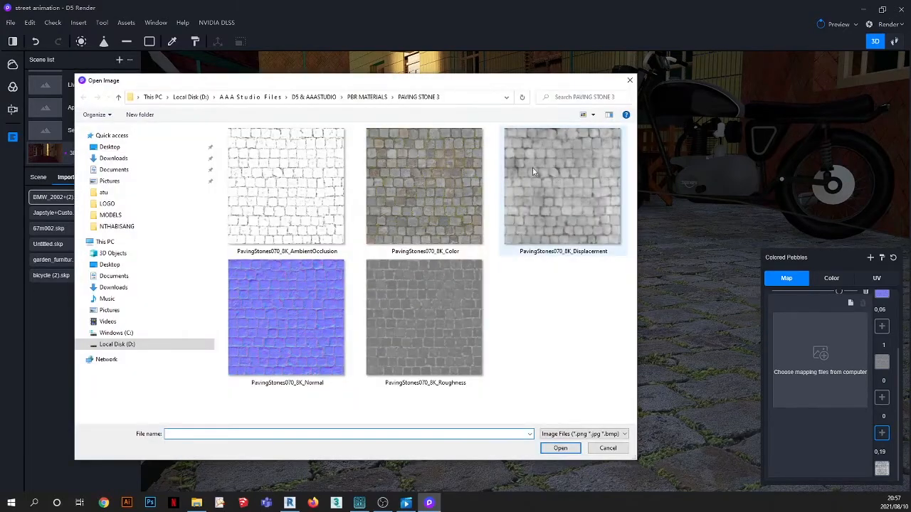
{"action": "double_click", "coordinate": [303, 182]}
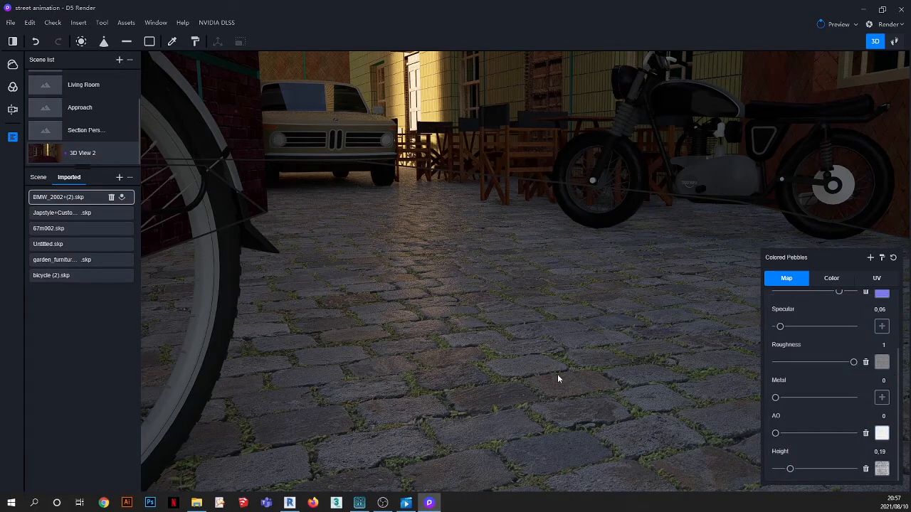
{"action": "scroll", "coordinate": [557, 374], "scroll_direction": "up", "scroll_amount": 3}
{"action": "right_click_drag", "start_coordinate": [507, 292], "coordinate": [477, 457]}
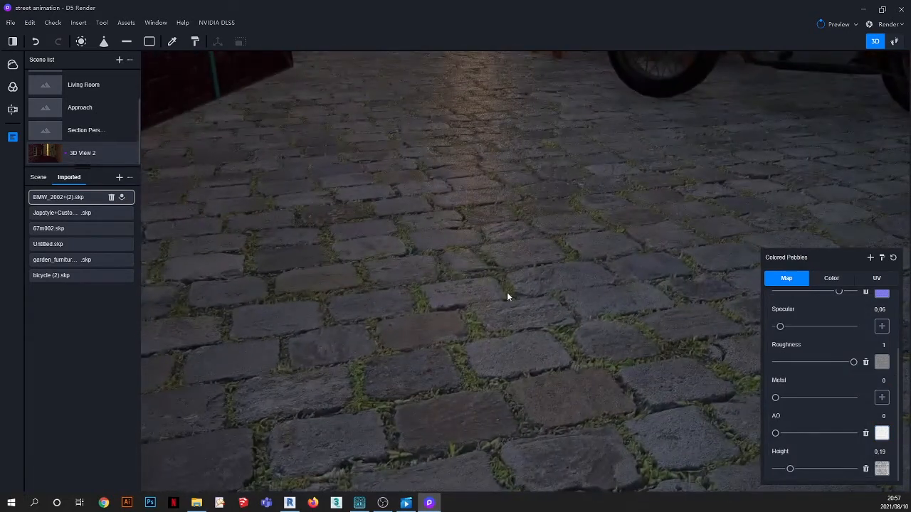
{"action": "scroll", "coordinate": [508, 297], "scroll_direction": "up", "scroll_amount": 2}
{"action": "scroll", "coordinate": [382, 214], "scroll_direction": "up", "scroll_amount": 4}
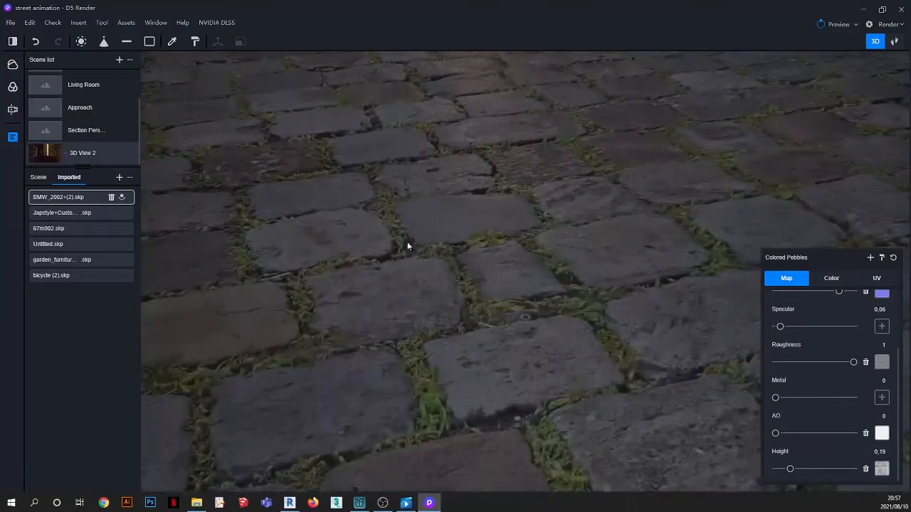
{"action": "scroll", "coordinate": [439, 247], "scroll_direction": "down", "scroll_amount": 6}
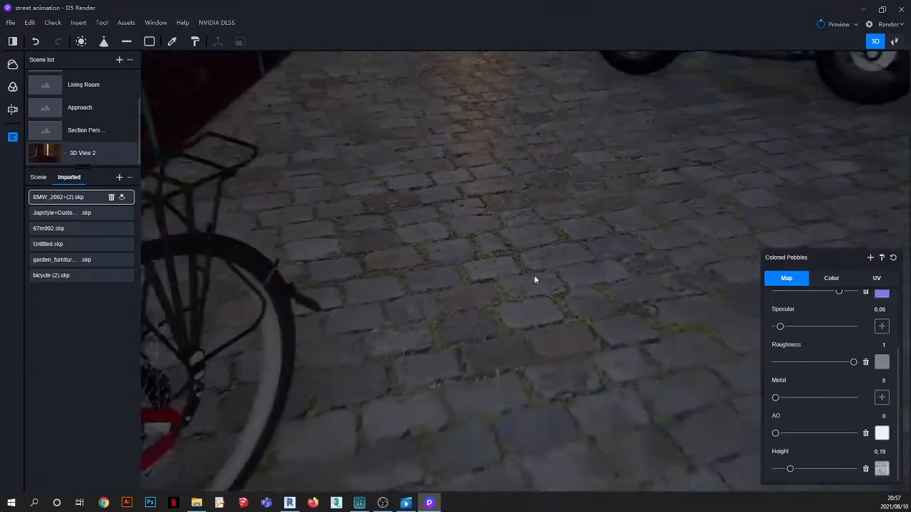
{"action": "right_click_drag", "start_coordinate": [534, 276], "coordinate": [588, 211]}
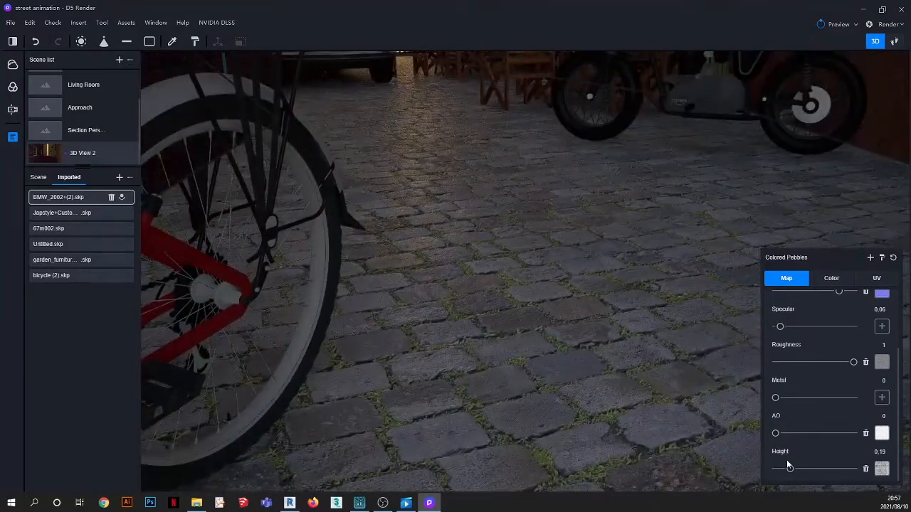
Raise the displacement of the ground's paving stones by setting the Height strength to 0,31
{"action": "left_click_drag", "start_coordinate": [790, 469], "coordinate": [800, 469]}
{"action": "scroll", "coordinate": [482, 212], "scroll_direction": "up", "scroll_amount": 2}
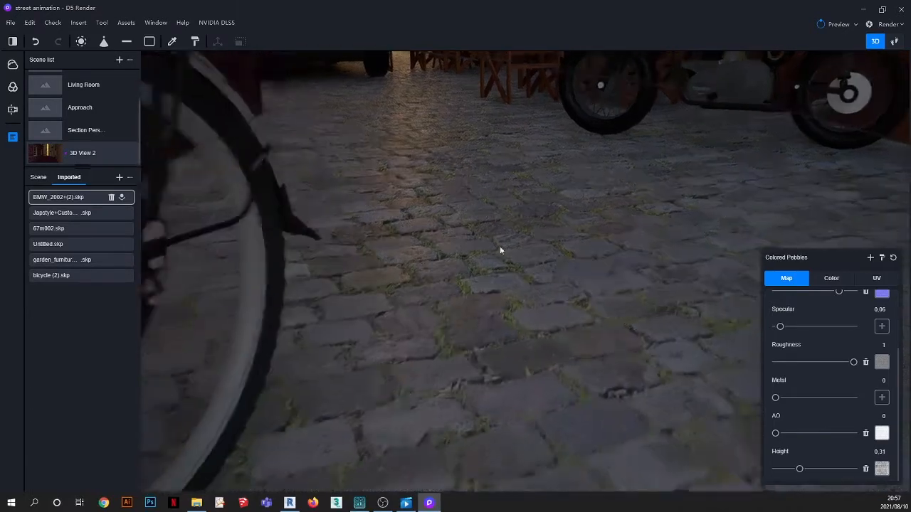
{"action": "scroll", "coordinate": [572, 333], "scroll_direction": "down", "scroll_amount": 4}
{"action": "scroll", "coordinate": [571, 331], "scroll_direction": "down", "scroll_amount": 2}
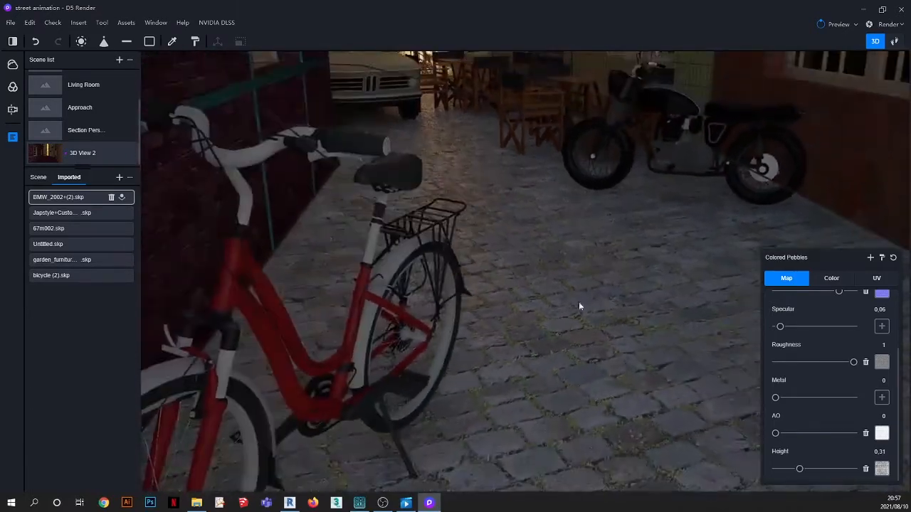
{"action": "right_click_drag", "start_coordinate": [578, 302], "coordinate": [506, 249]}
{"action": "scroll", "coordinate": [534, 173], "scroll_direction": "up", "scroll_amount": 3}
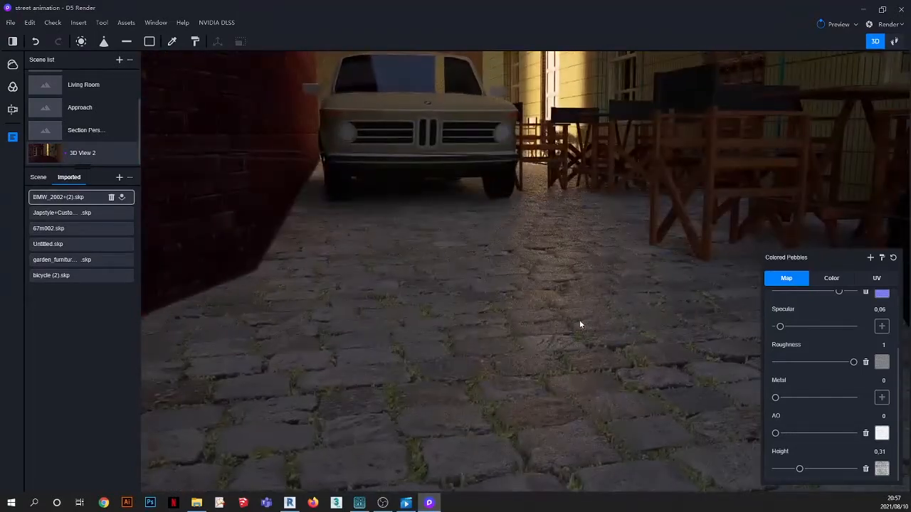
{"action": "scroll", "coordinate": [468, 312], "scroll_direction": "down", "scroll_amount": 4}
{"action": "right_click_drag", "start_coordinate": [491, 329], "coordinate": [560, 265]}
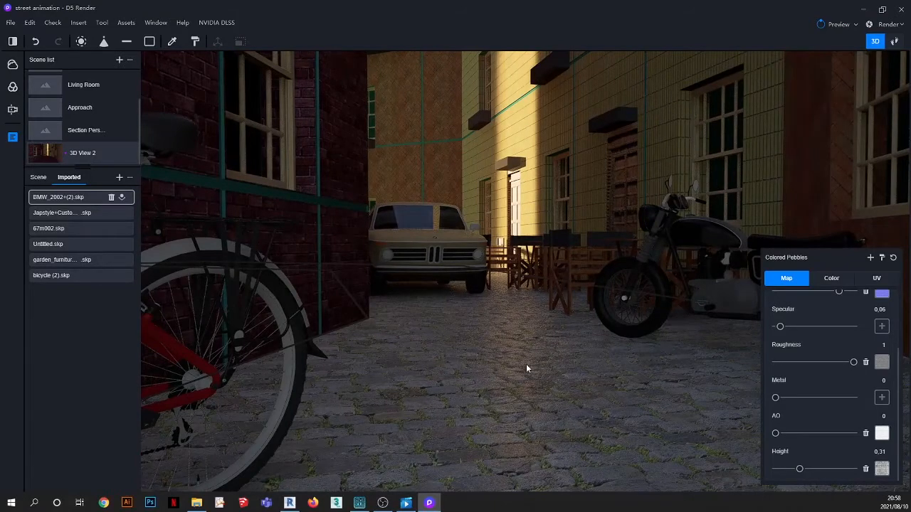
{"action": "right_click_drag", "start_coordinate": [526, 369], "coordinate": [591, 103]}
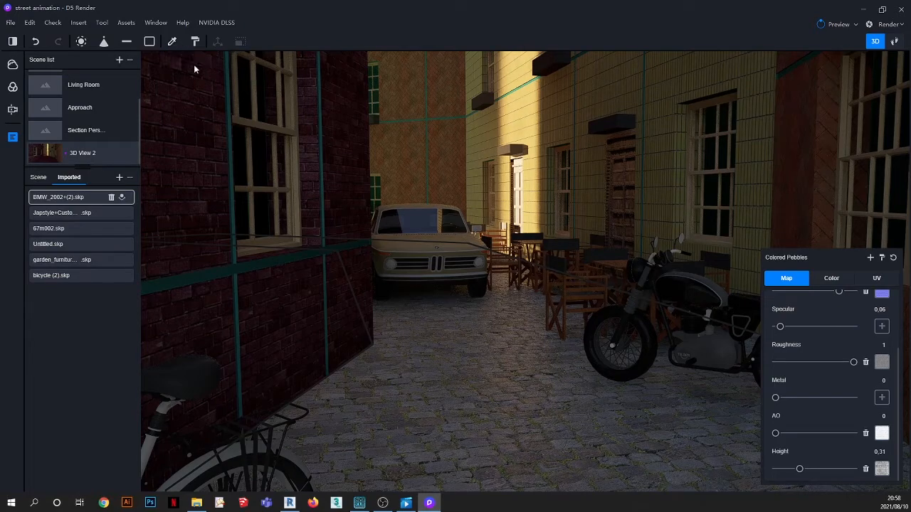
Apply the Yellow and white bump wall paint from the online Paint materials to the facade behind the motorcycle and café tables
{"action": "left_click", "coordinate": [125, 27]}
{"action": "left_click_drag", "start_coordinate": [242, 82], "coordinate": [516, 72]}
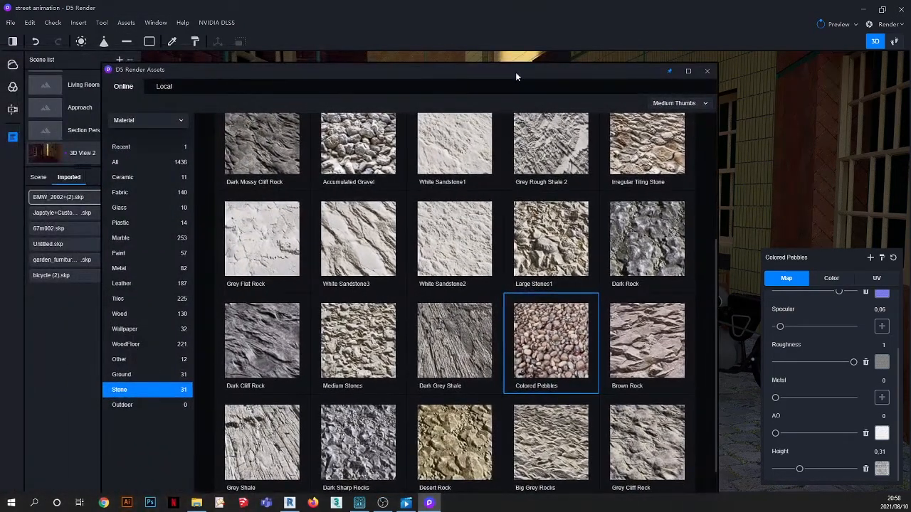
{"action": "left_click", "coordinate": [136, 253]}
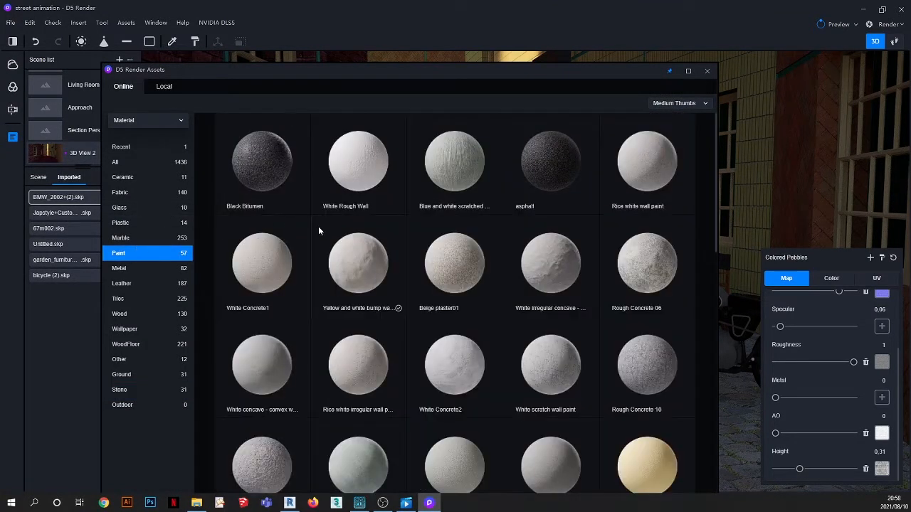
{"action": "scroll", "coordinate": [443, 244], "scroll_direction": "down", "scroll_amount": 1}
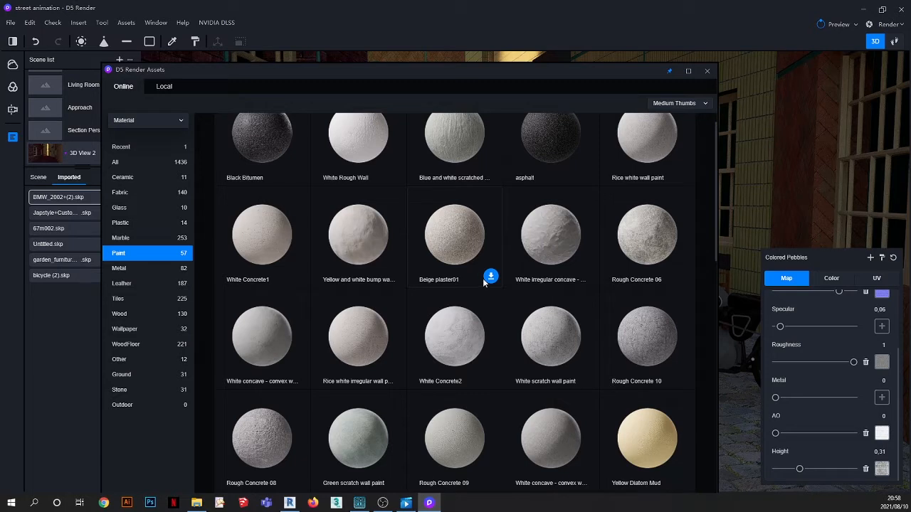
{"action": "scroll", "coordinate": [462, 275], "scroll_direction": "up", "scroll_amount": 1}
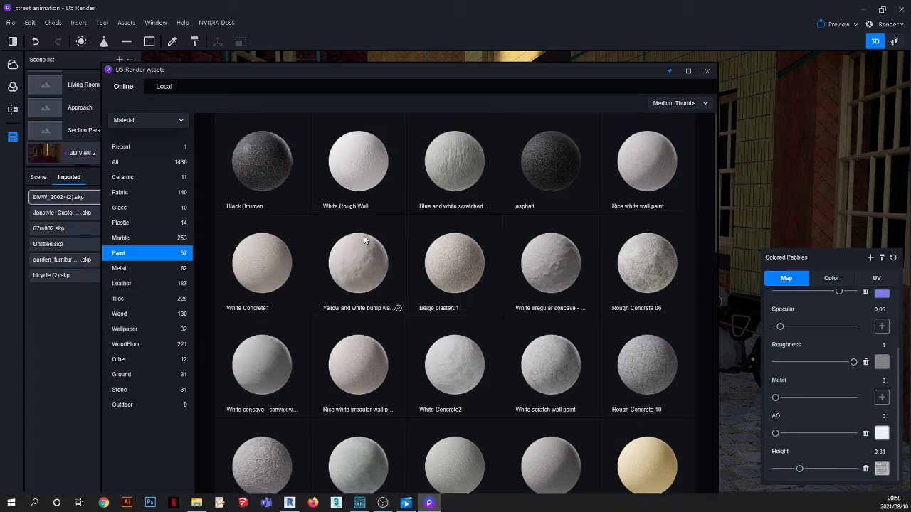
{"action": "scroll", "coordinate": [364, 239], "scroll_direction": "down", "scroll_amount": 5}
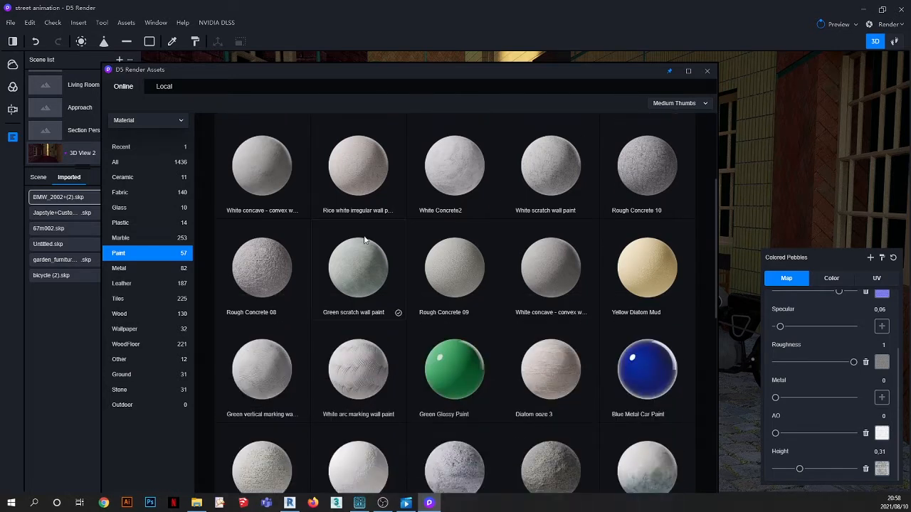
{"action": "scroll", "coordinate": [363, 238], "scroll_direction": "down", "scroll_amount": 4}
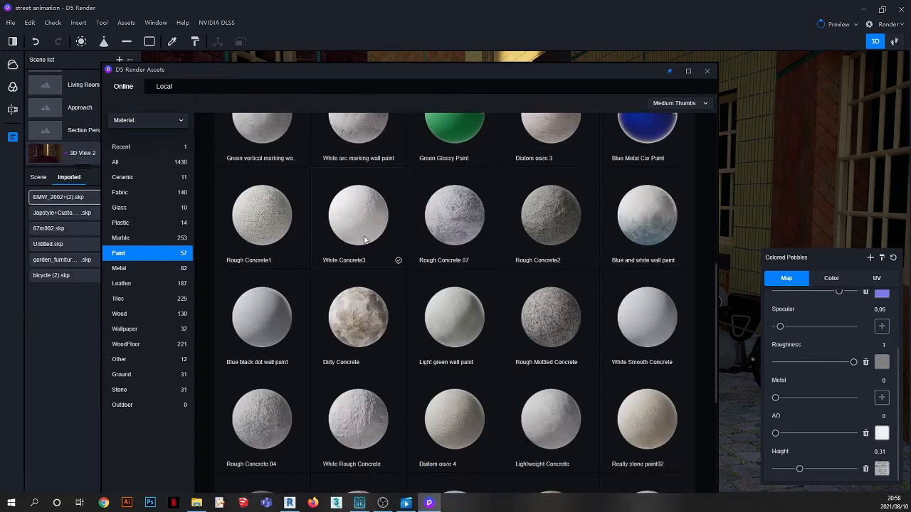
{"action": "scroll", "coordinate": [364, 239], "scroll_direction": "down", "scroll_amount": 4}
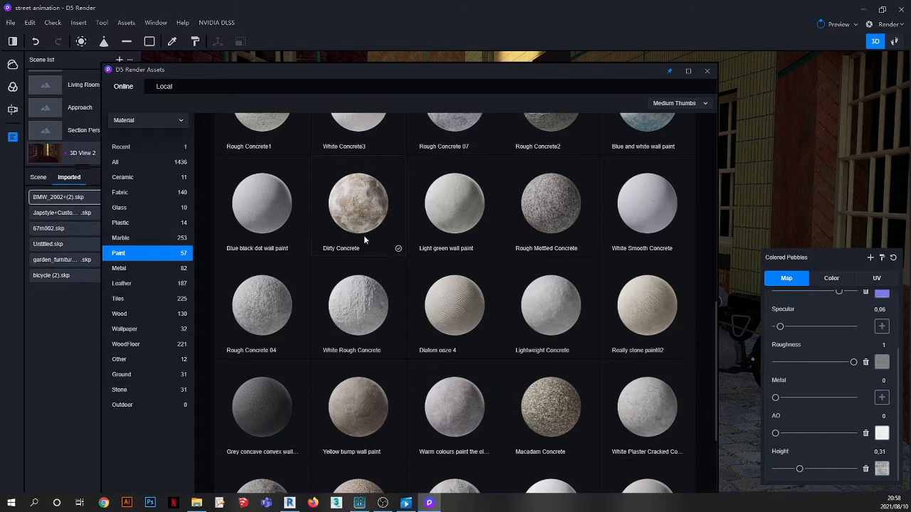
{"action": "scroll", "coordinate": [429, 334], "scroll_direction": "up", "scroll_amount": 10}
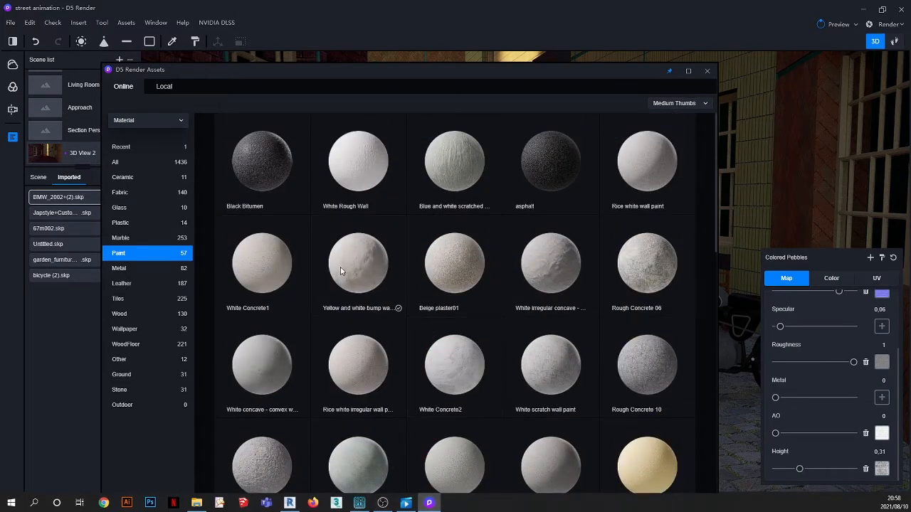
{"action": "left_click_drag", "start_coordinate": [351, 262], "coordinate": [752, 183]}
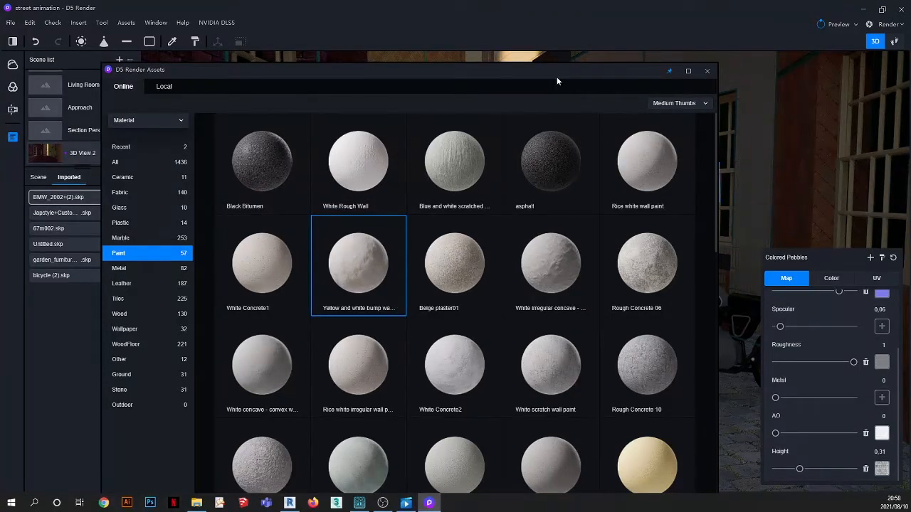
Pick the facade's wall paint material and load the PaintedPlaster013_8K_Color image from the PAINTED PLASTER 2 folder as its base color map
{"action": "mouse_move", "coordinate": [557, 81]}
{"action": "left_mouse_down"}
{"action": "mouse_move", "coordinate": [405, 101]}
{"action": "mouse_move", "coordinate": [429, 86]}
{"action": "mouse_move", "coordinate": [444, 213]}
{"action": "left_mouse_up"}
{"action": "left_click", "coordinate": [173, 42]}
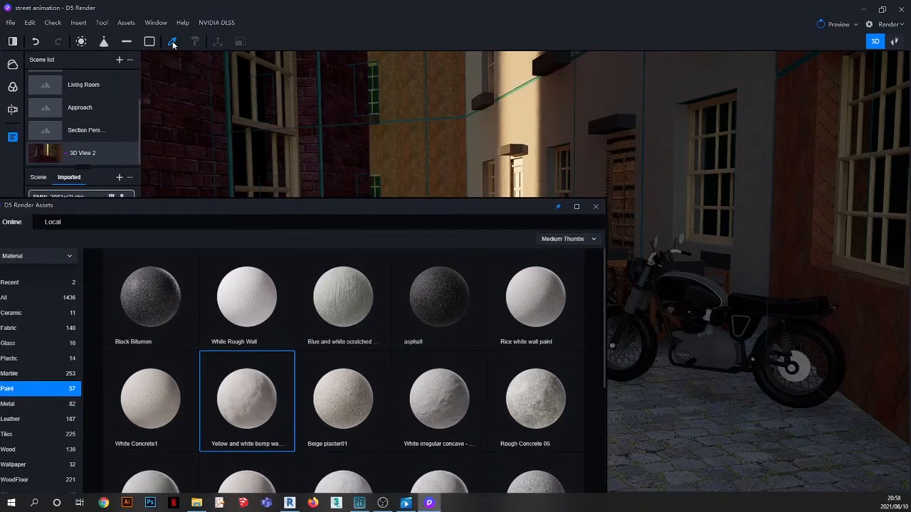
{"action": "left_click", "coordinate": [605, 91]}
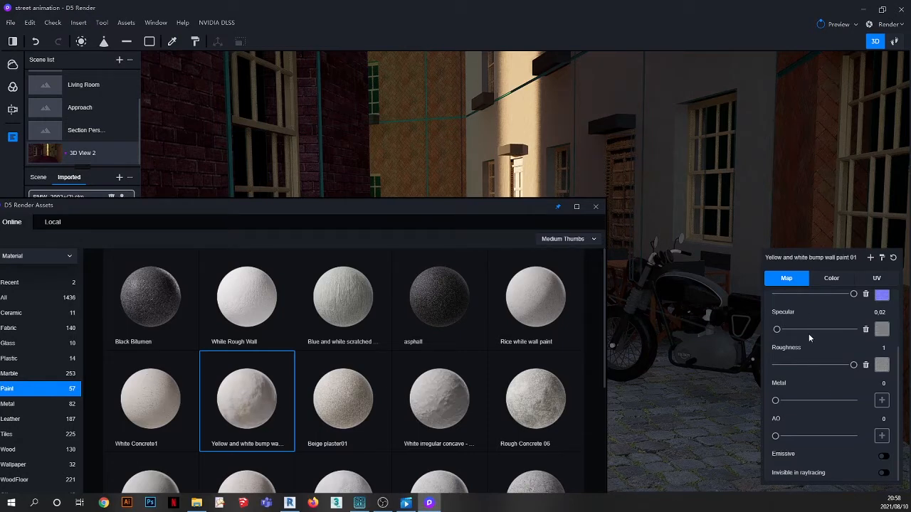
{"action": "scroll", "coordinate": [808, 334], "scroll_direction": "up", "scroll_amount": 3}
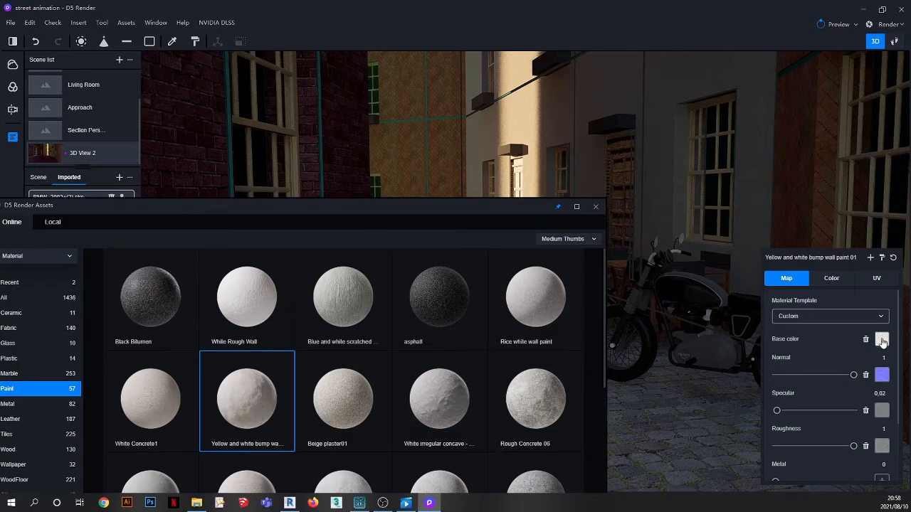
{"action": "mouse_move", "coordinate": [882, 342]}
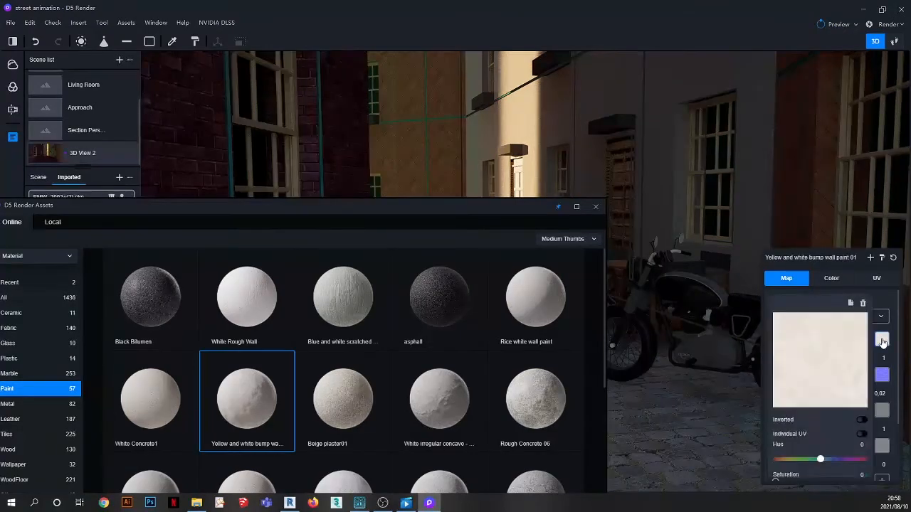
{"action": "left_click", "coordinate": [819, 358]}
{"action": "left_click", "coordinate": [368, 97]}
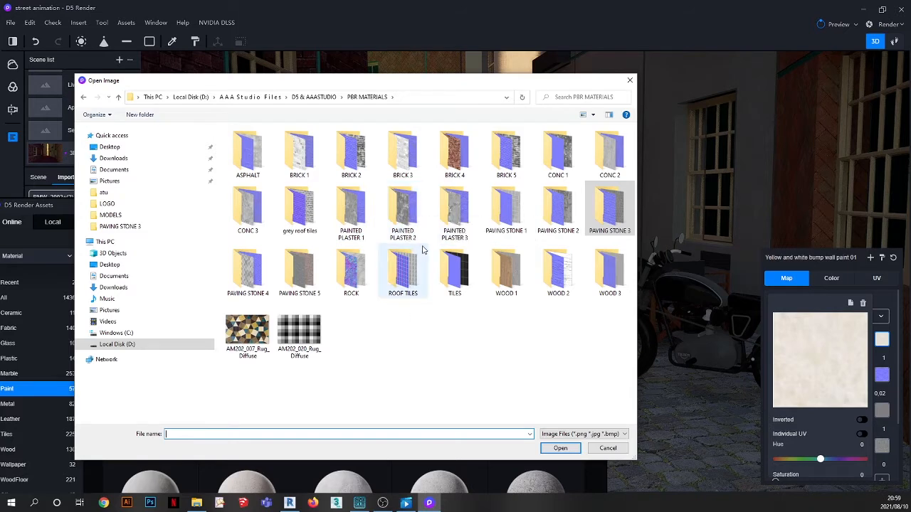
{"action": "left_click", "coordinate": [409, 221]}
{"action": "double_click", "coordinate": [409, 221]}
{"action": "left_click", "coordinate": [302, 155]}
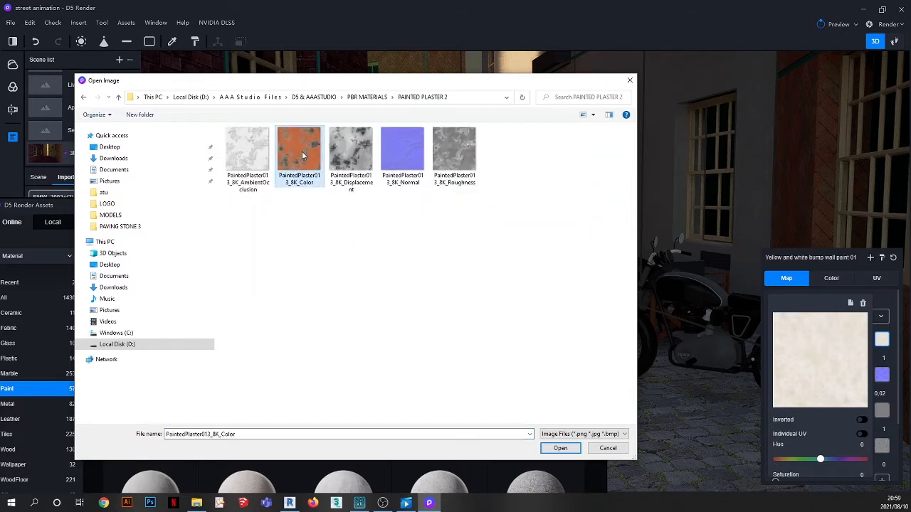
{"action": "left_click", "coordinate": [559, 448]}
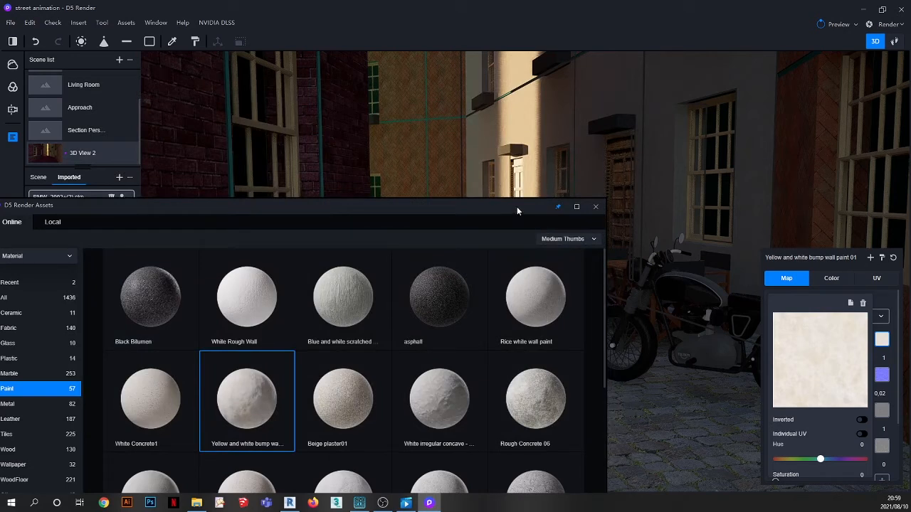
Replace the facade material's normal map with the PaintedPlaster013_8K_Normal image
{"action": "left_click_drag", "start_coordinate": [517, 206], "coordinate": [351, 227]}
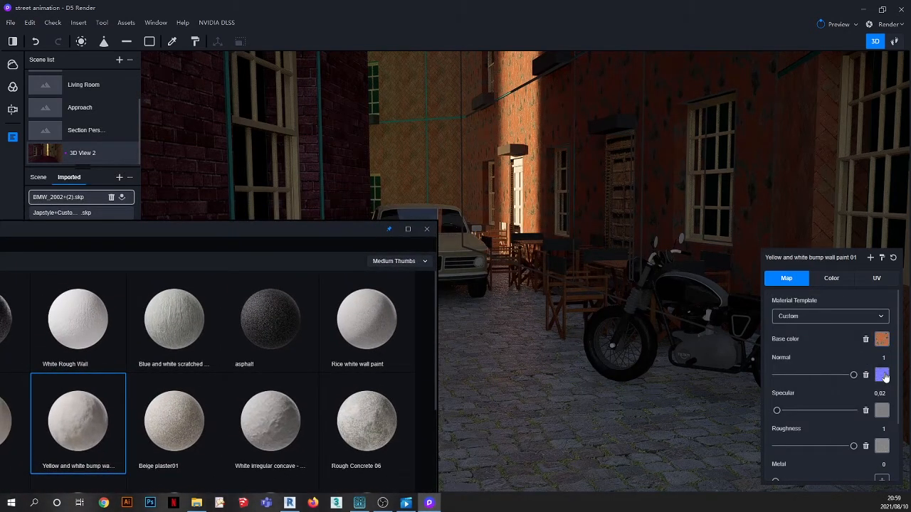
{"action": "mouse_move", "coordinate": [883, 376]}
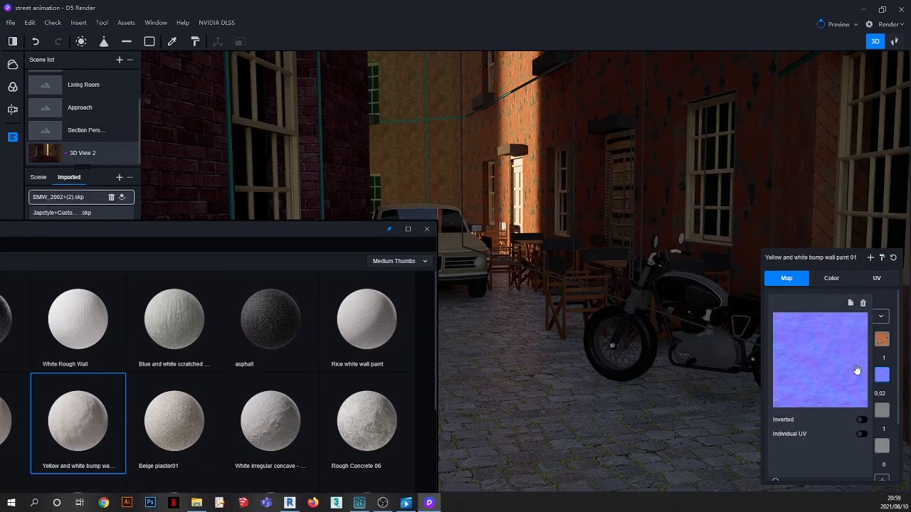
{"action": "left_click", "coordinate": [857, 369]}
{"action": "double_click", "coordinate": [395, 154]}
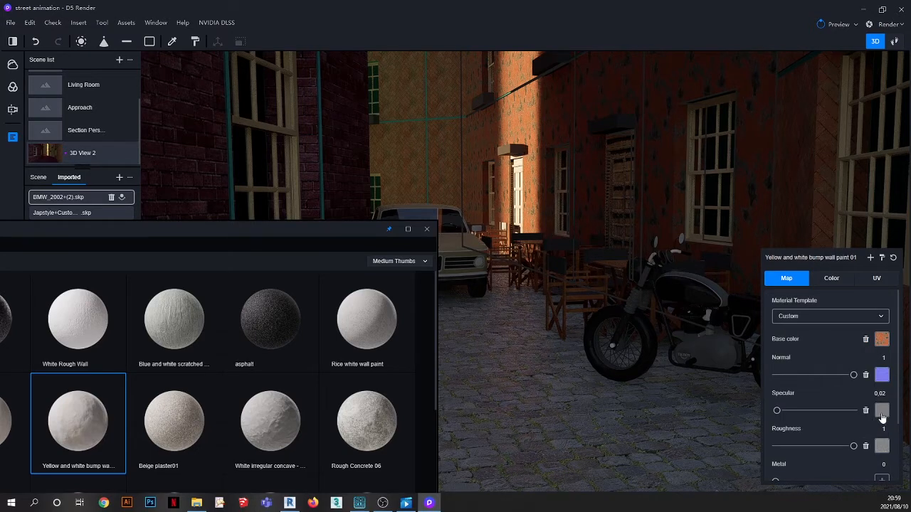
Replace the facade material's roughness map with the PaintedPlaster013_8K_Roughness image
{"action": "left_click", "coordinate": [882, 446]}
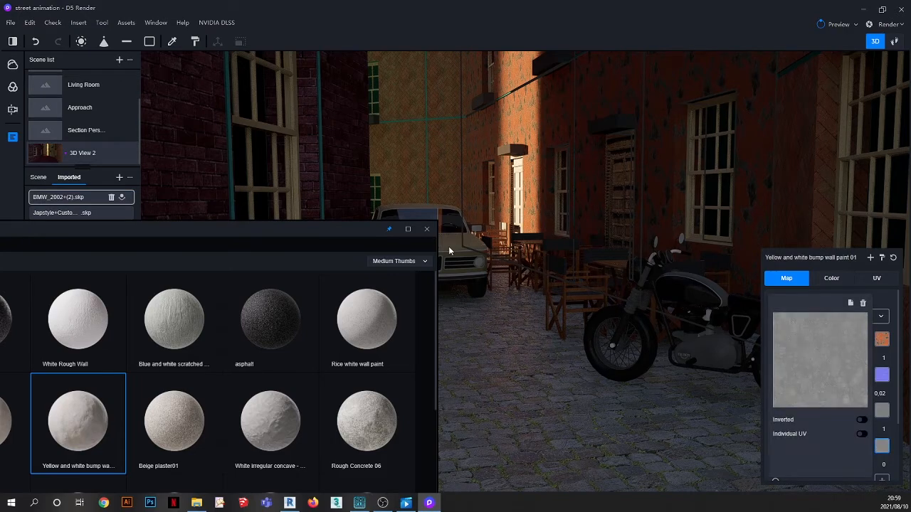
{"action": "left_click", "coordinate": [796, 341]}
{"action": "double_click", "coordinate": [451, 163]}
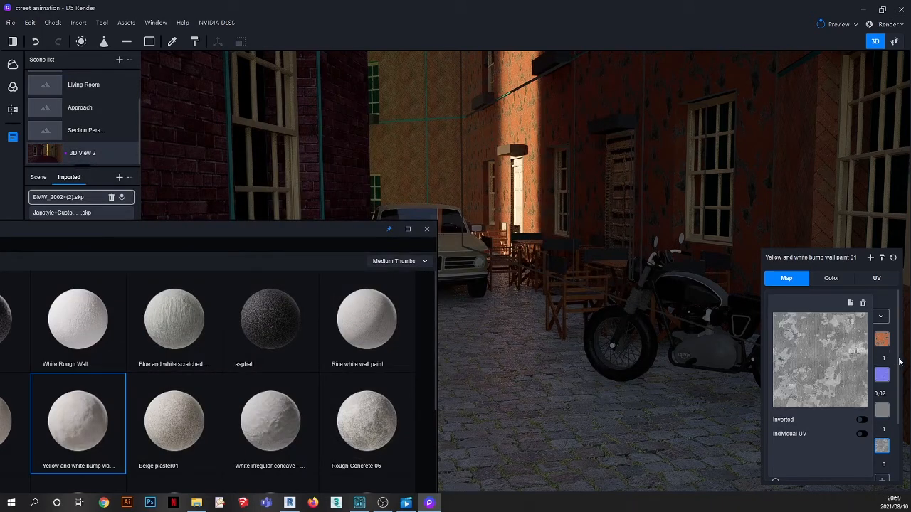
Enable Triplanar mapping for the facade's plaster material and set its UV stretch to 0,16 in X and Y
{"action": "left_click", "coordinate": [878, 279]}
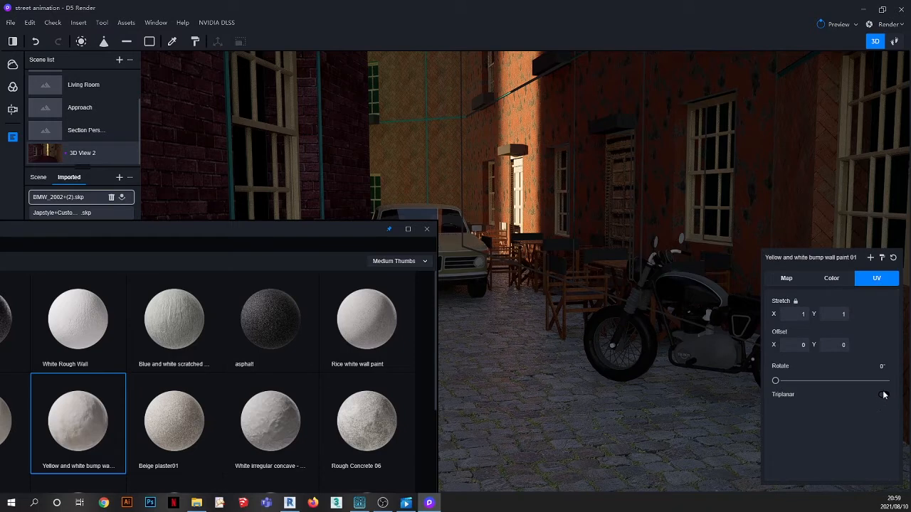
{"action": "left_click", "coordinate": [884, 395]}
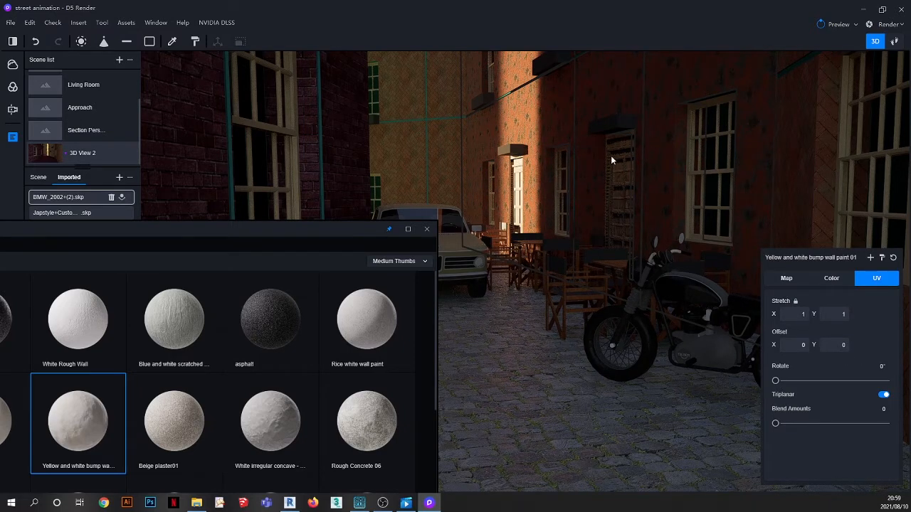
{"action": "scroll", "coordinate": [611, 158], "scroll_direction": "up", "scroll_amount": 3}
{"action": "middle_click_drag", "start_coordinate": [598, 210], "coordinate": [692, 210]}
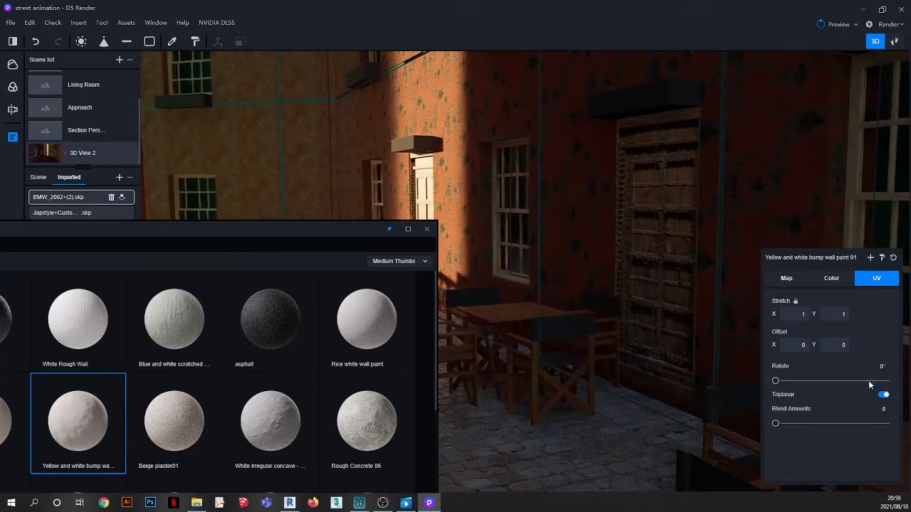
{"action": "left_click_drag", "start_coordinate": [800, 317], "coordinate": [714, 320]}
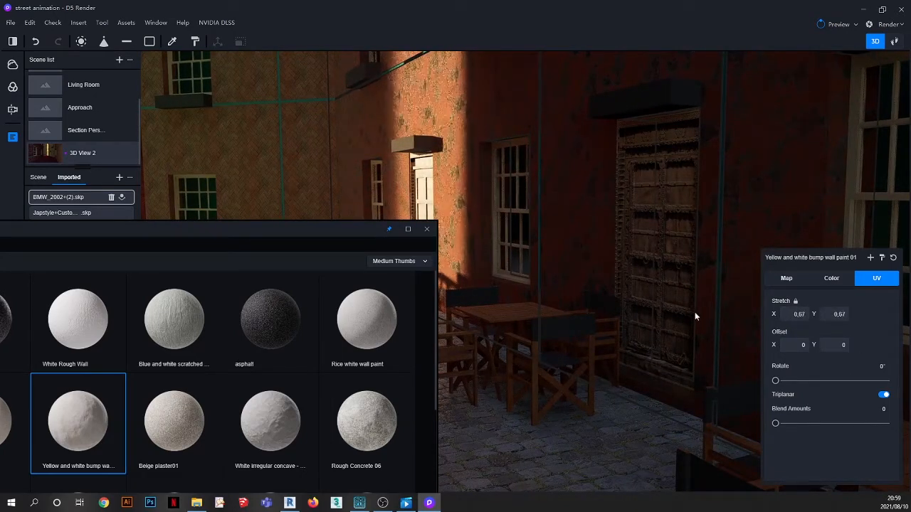
{"action": "left_click_drag", "start_coordinate": [577, 299], "coordinate": [461, 292]}
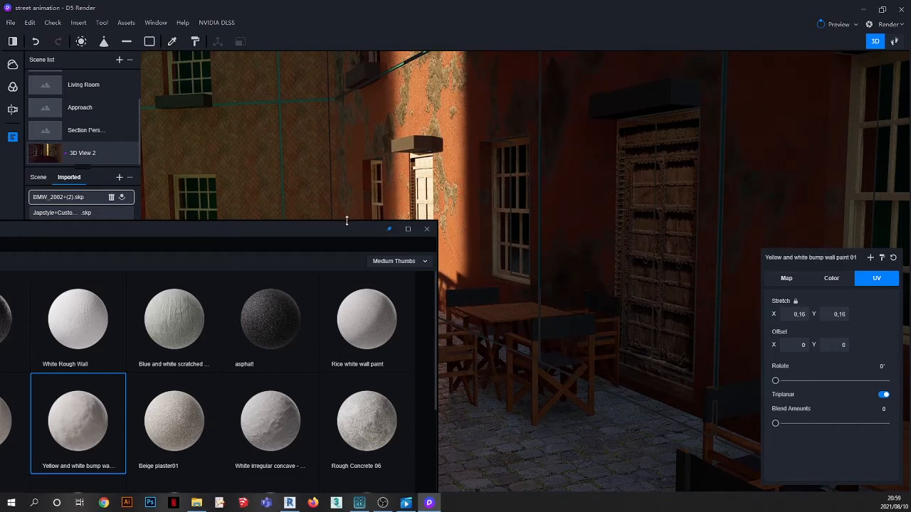
Compare the saved 3D View 2 with the Stone Town Street_Zanzibar reference video and set the facade plaster's UV stretch to 0,1
{"action": "left_click_drag", "start_coordinate": [347, 221], "coordinate": [330, 296]}
{"action": "scroll", "coordinate": [603, 217], "scroll_direction": "down", "scroll_amount": 4}
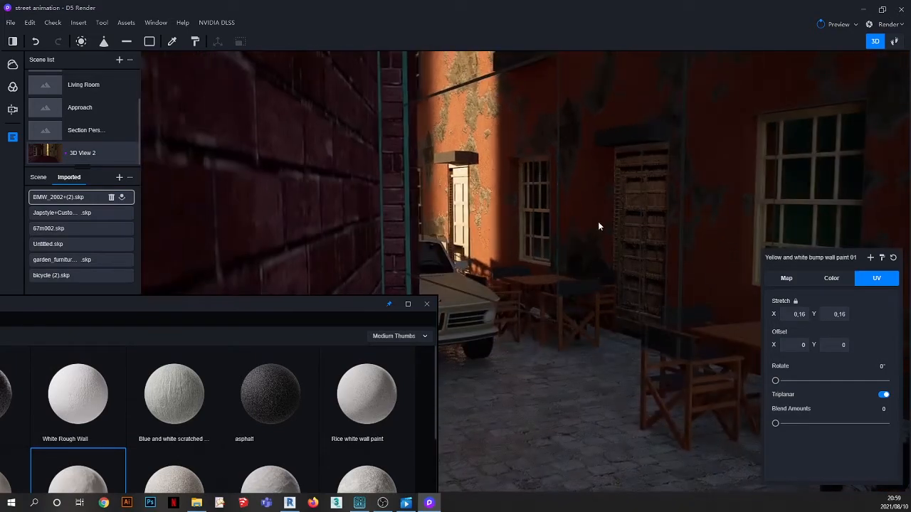
{"action": "left_click", "coordinate": [39, 153]}
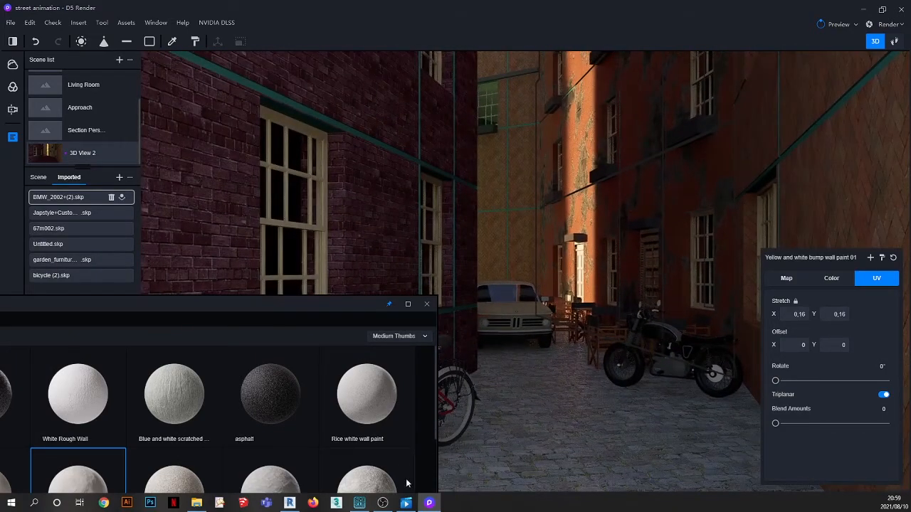
{"action": "left_click", "coordinate": [406, 502]}
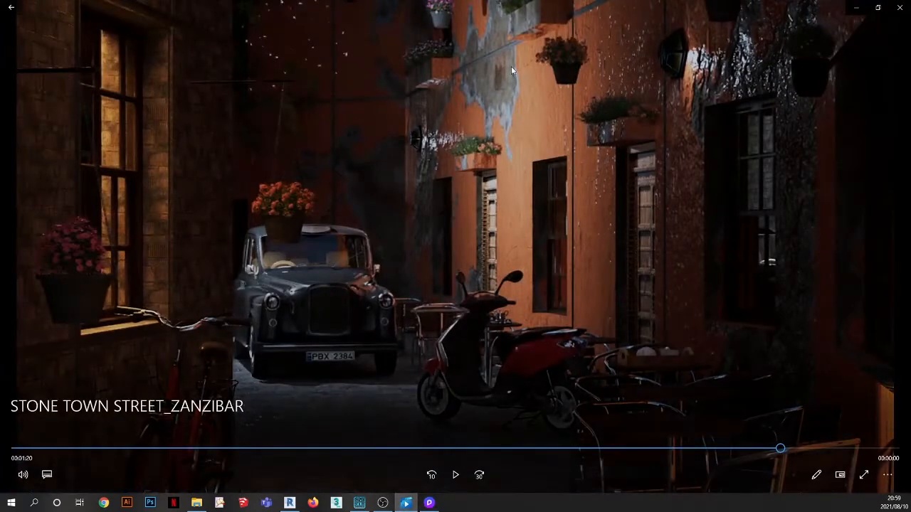
{"action": "left_click", "coordinate": [857, 7]}
{"action": "mouse_move", "coordinate": [800, 315]}
{"action": "left_mouse_down"}
{"action": "mouse_move", "coordinate": [788, 315]}
{"action": "mouse_move", "coordinate": [795, 313]}
{"action": "left_mouse_up"}
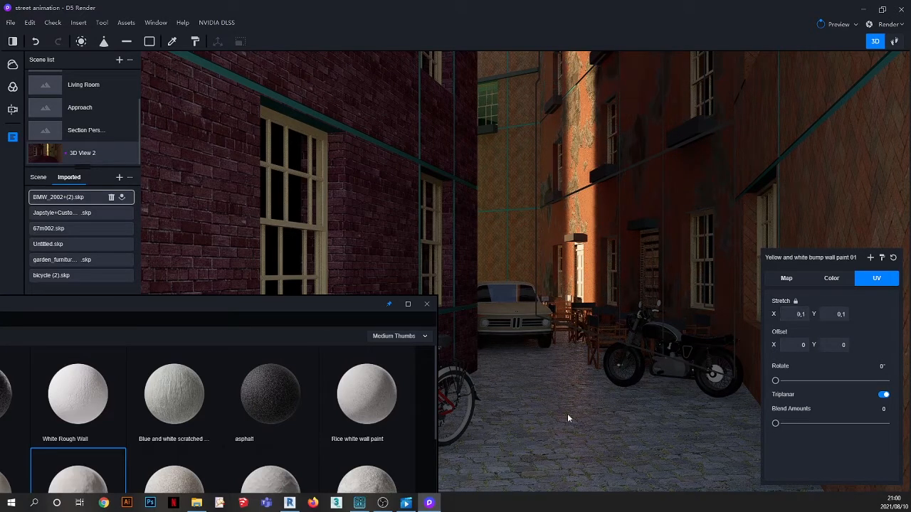
Examine the street walls at an earlier moment of the reference video, then return to D5 Render
{"action": "left_click", "coordinate": [434, 504]}
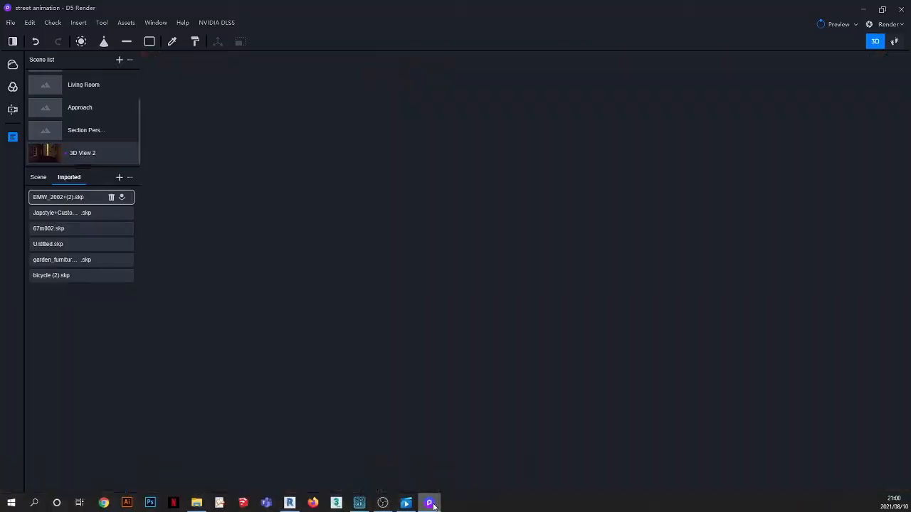
{"action": "left_click", "coordinate": [406, 503]}
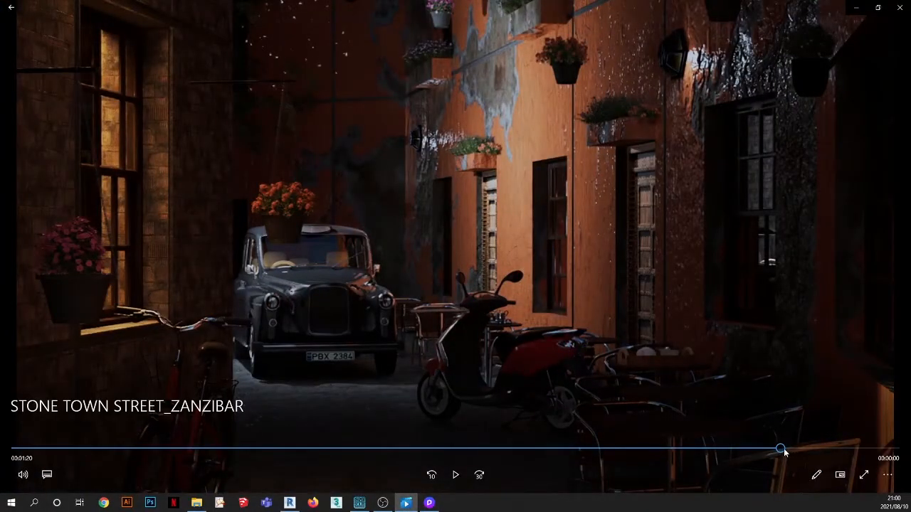
{"action": "left_click_drag", "start_coordinate": [783, 453], "coordinate": [743, 436]}
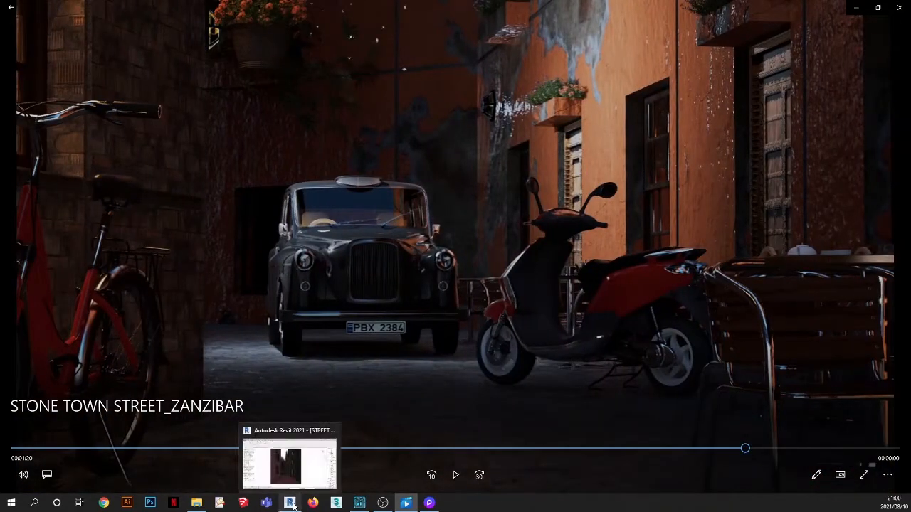
{"action": "left_click", "coordinate": [430, 503]}
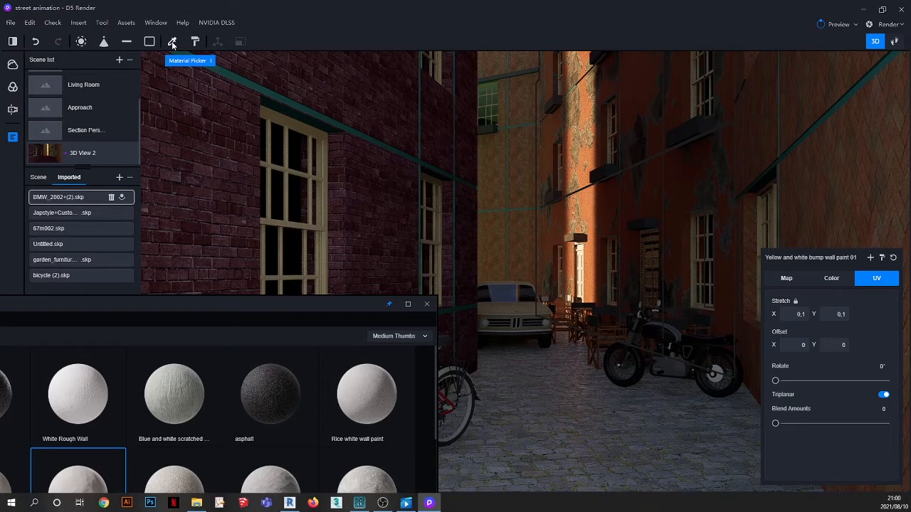
Copy the orange facade's plaster material onto the remaining tiled street walls and restore the saved 3D View 2
{"action": "left_click", "coordinate": [172, 42]}
{"action": "left_click", "coordinate": [598, 193]}
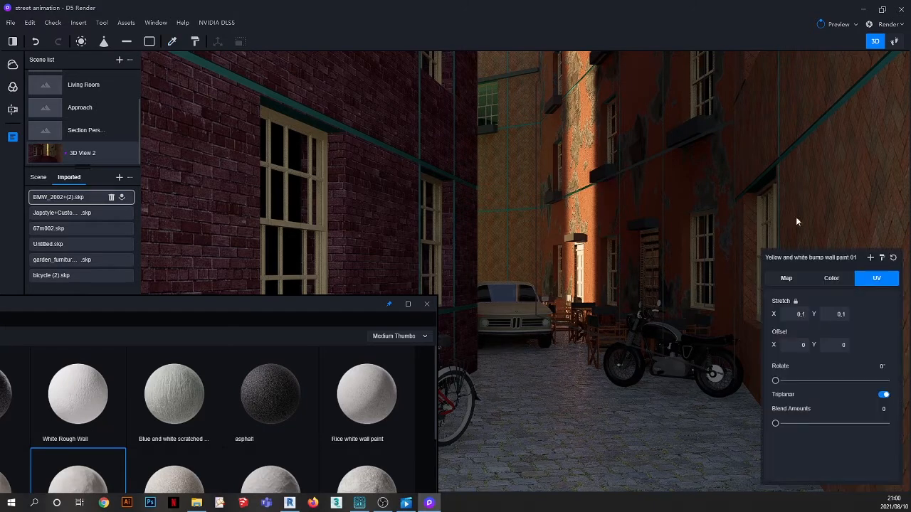
{"action": "left_click", "coordinate": [881, 259]}
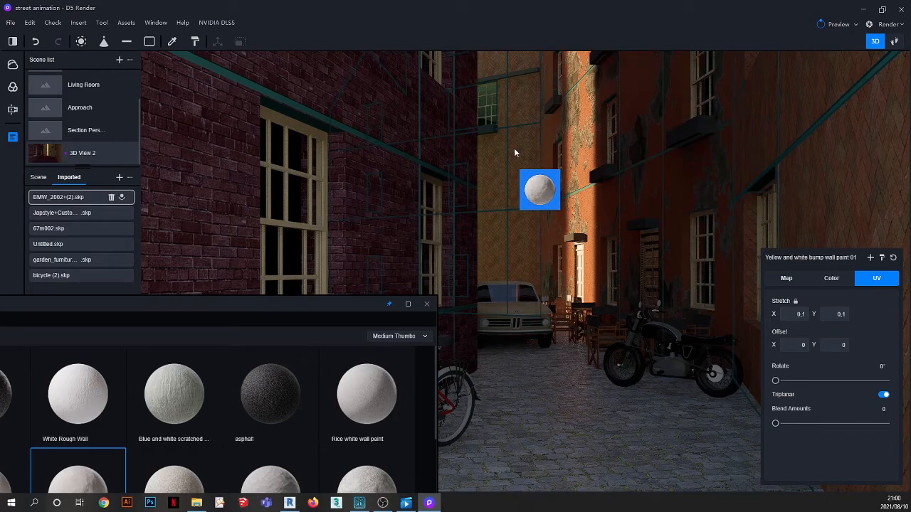
{"action": "scroll", "coordinate": [516, 148], "scroll_direction": "up", "scroll_amount": 2}
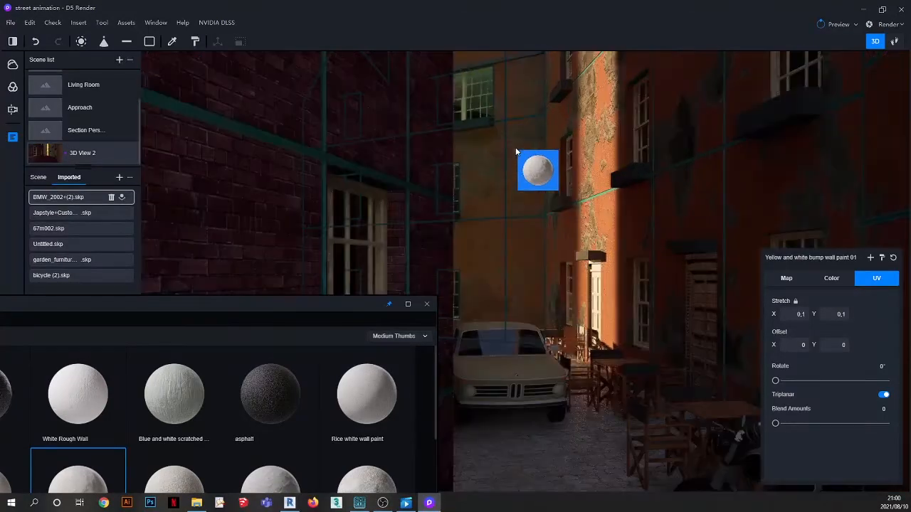
{"action": "scroll", "coordinate": [526, 174], "scroll_direction": "down", "scroll_amount": 4}
{"action": "scroll", "coordinate": [526, 173], "scroll_direction": "up", "scroll_amount": 3}
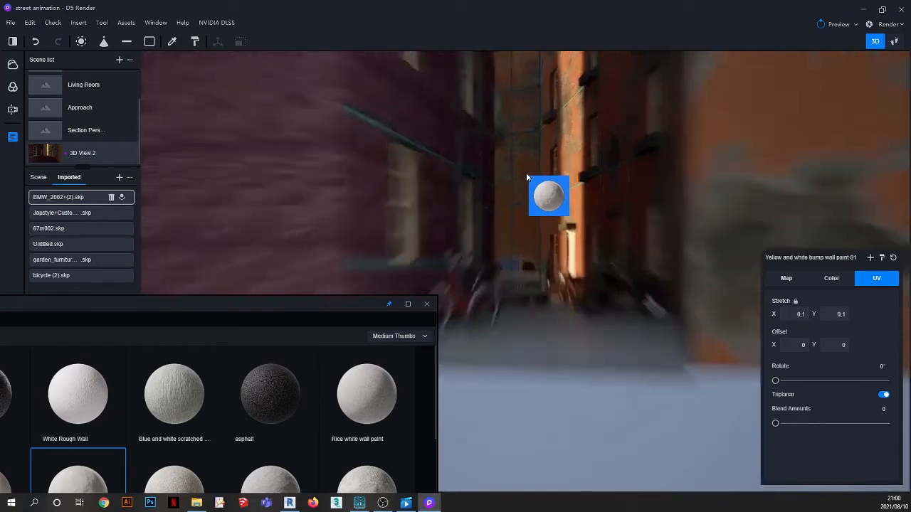
{"action": "scroll", "coordinate": [526, 172], "scroll_direction": "down", "scroll_amount": 2}
{"action": "middle_click_drag", "start_coordinate": [526, 173], "coordinate": [534, 197]}
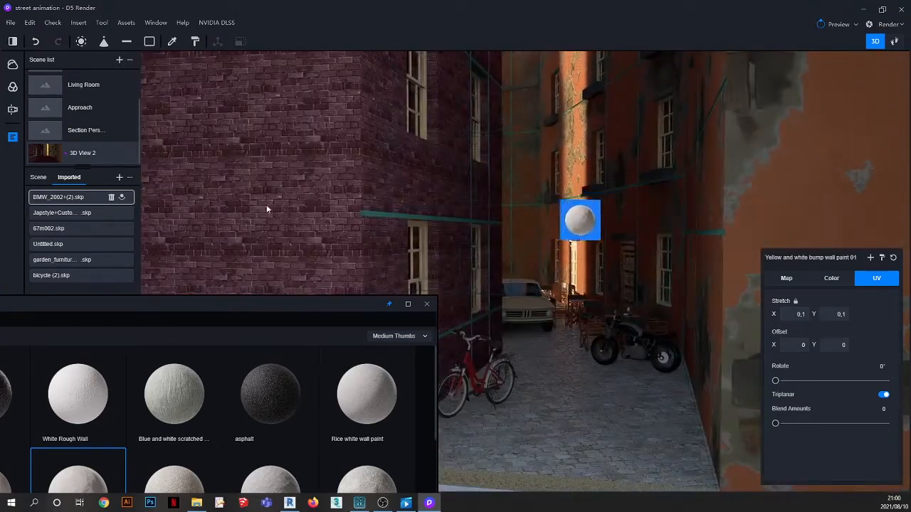
{"action": "left_click", "coordinate": [48, 155]}
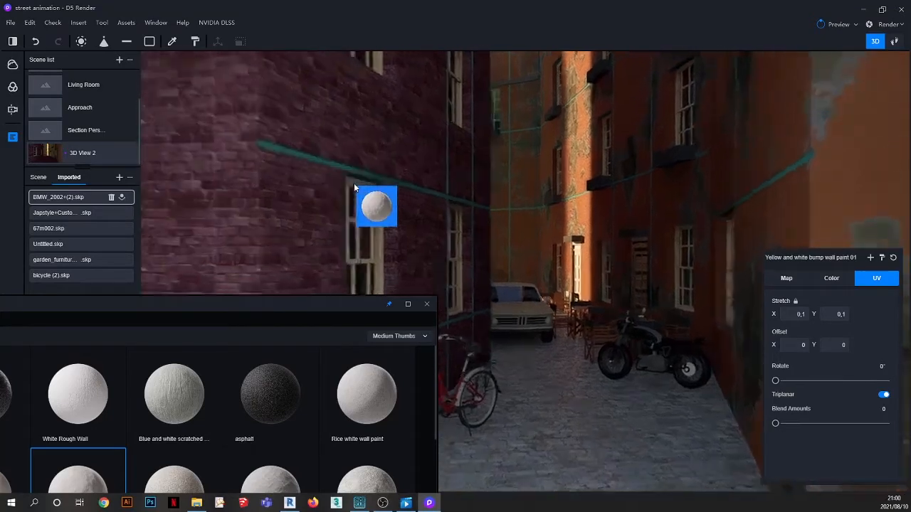
{"action": "key", "text": "Escape"}
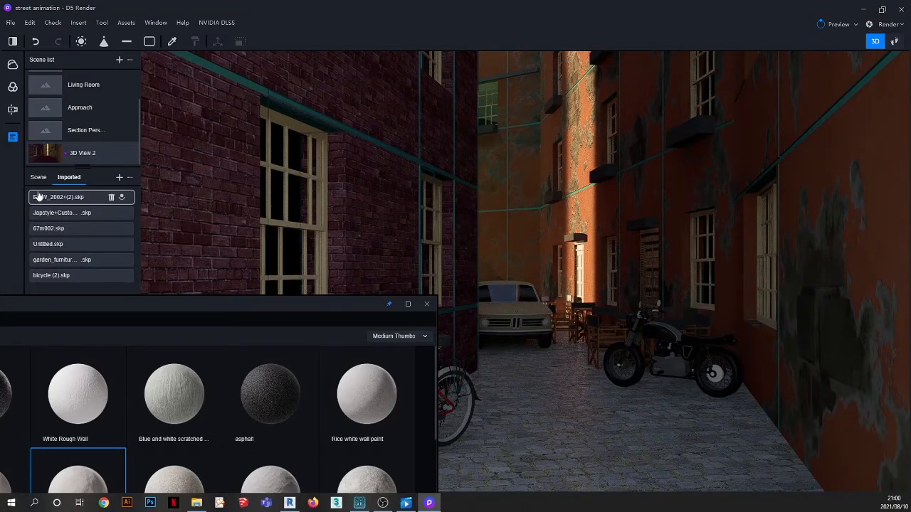
Apply the Yellow and white bump wall paint material to the purple brick building and close the asset library
{"action": "left_click_drag", "start_coordinate": [185, 311], "coordinate": [670, 208]}
{"action": "left_click_drag", "start_coordinate": [620, 390], "coordinate": [221, 267]}
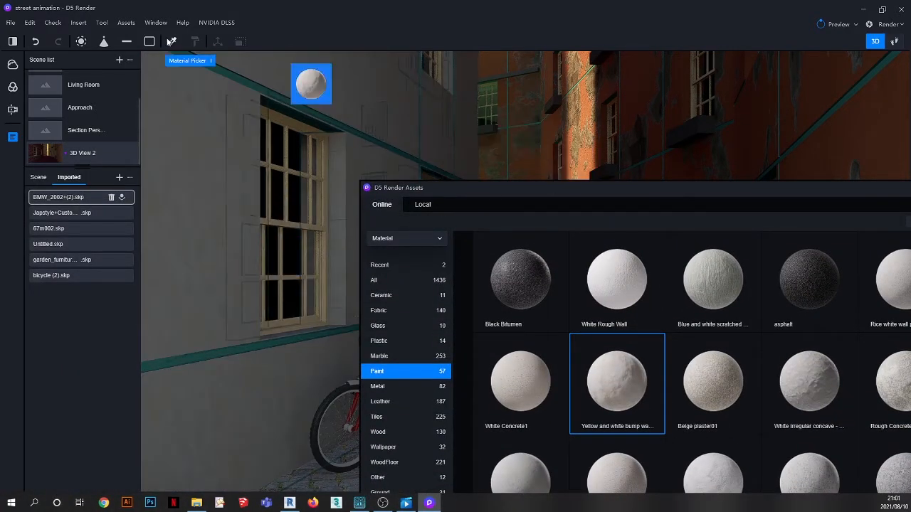
{"action": "left_click", "coordinate": [171, 41]}
{"action": "left_click", "coordinate": [206, 106]}
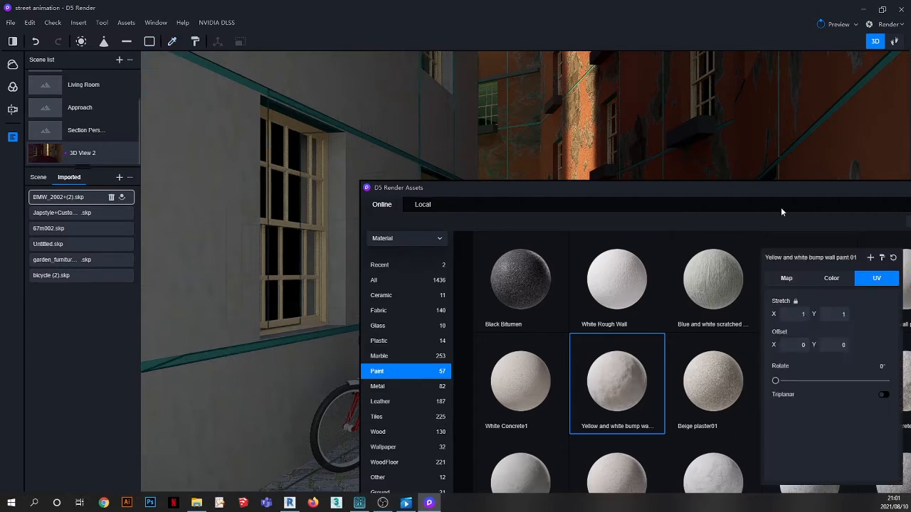
{"action": "left_click_drag", "start_coordinate": [757, 189], "coordinate": [442, 193]}
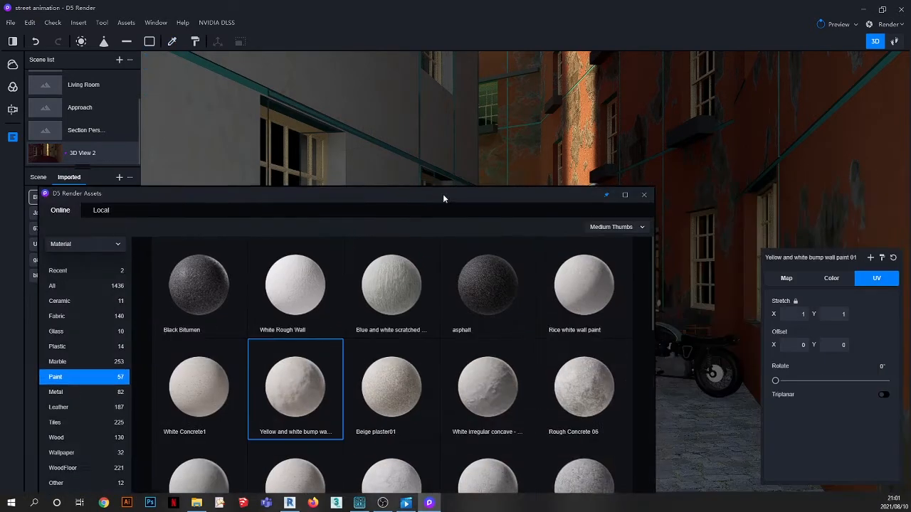
{"action": "left_click", "coordinate": [643, 196]}
Check the reference video's brick wall and replace the grey building material's base color map with Bricks049_8K_Color from the BRICK 1 folder
{"action": "left_click", "coordinate": [172, 41]}
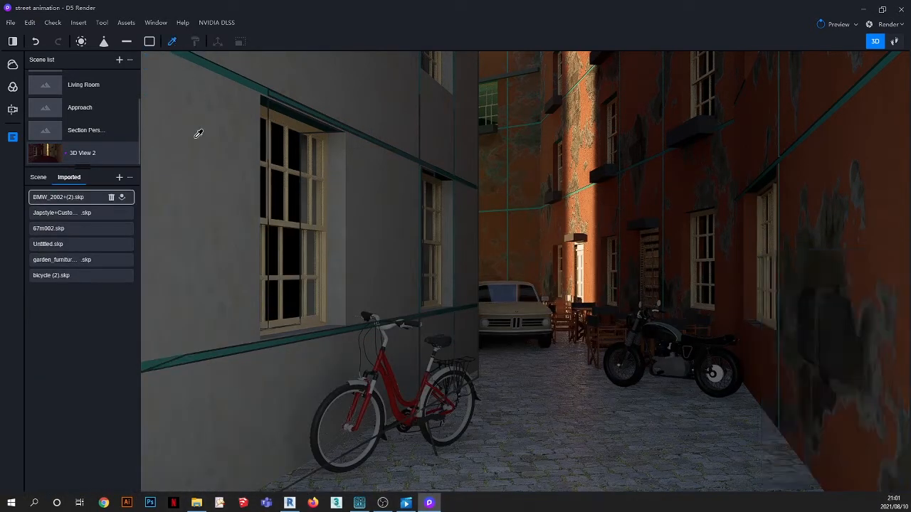
{"action": "left_click", "coordinate": [196, 138]}
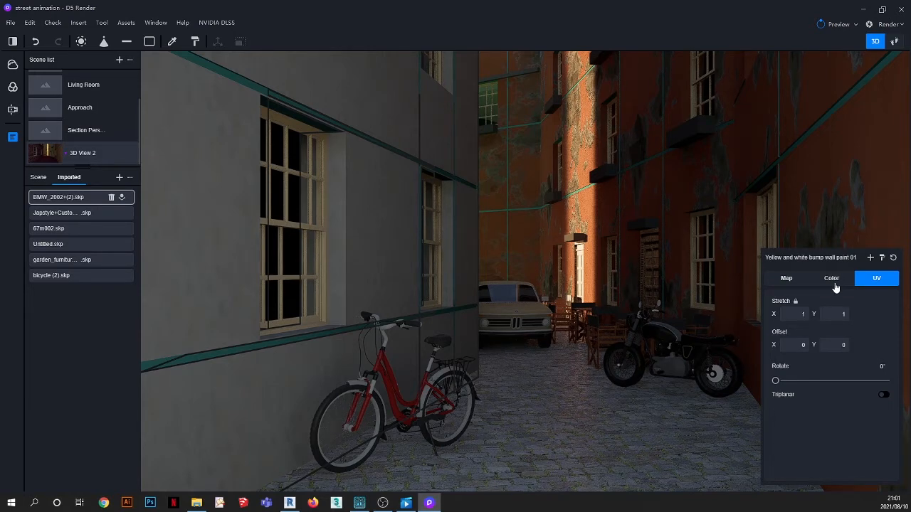
{"action": "left_click", "coordinate": [789, 280]}
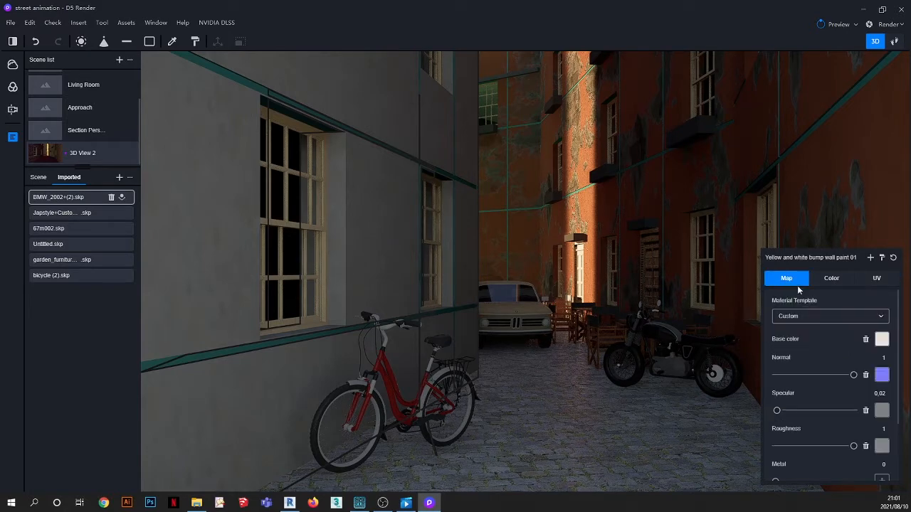
{"action": "left_click", "coordinate": [881, 340]}
{"action": "left_click", "coordinate": [843, 356]}
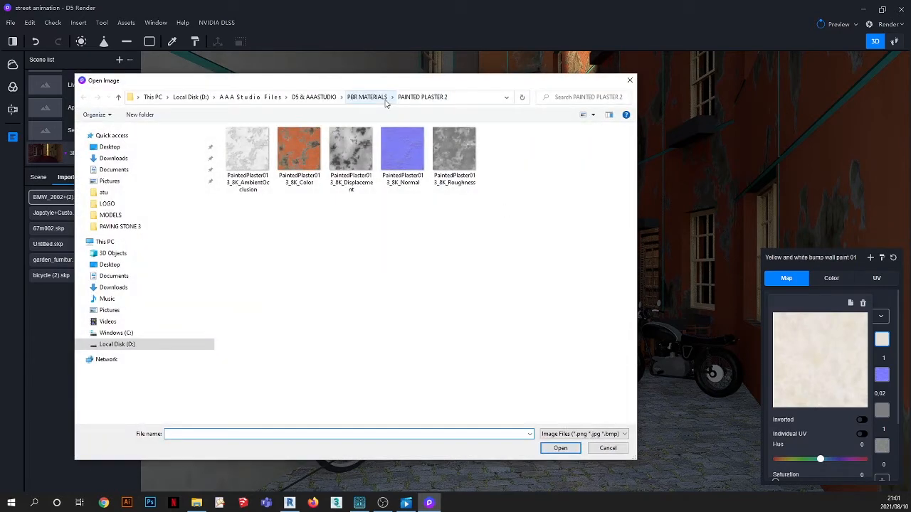
{"action": "left_click", "coordinate": [407, 503]}
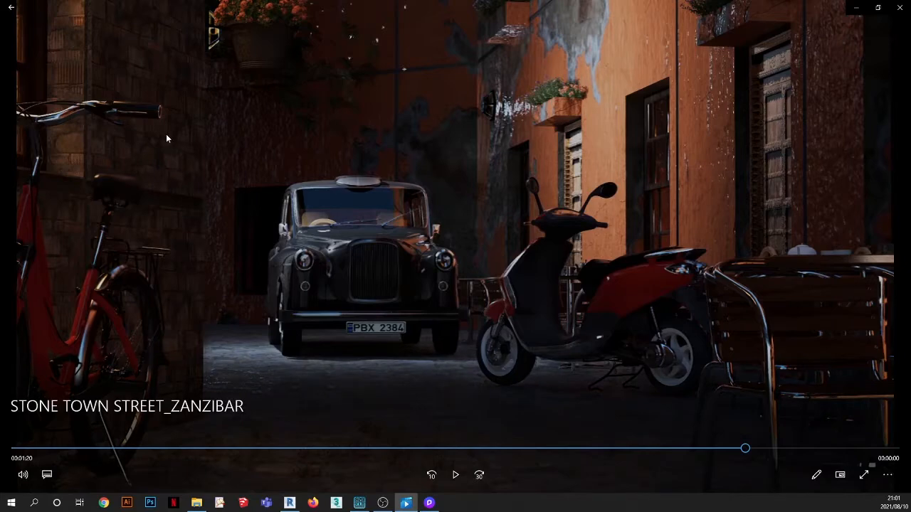
{"action": "left_click", "coordinate": [855, 7]}
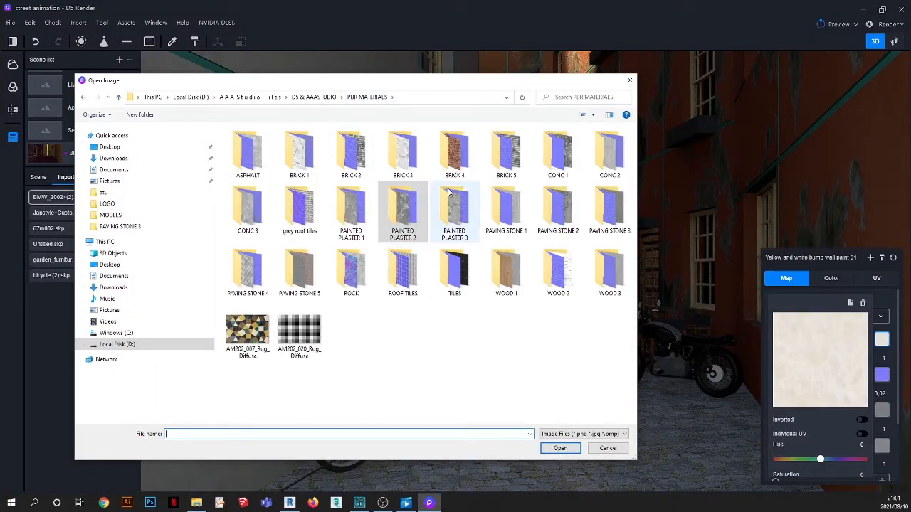
{"action": "double_click", "coordinate": [299, 162]}
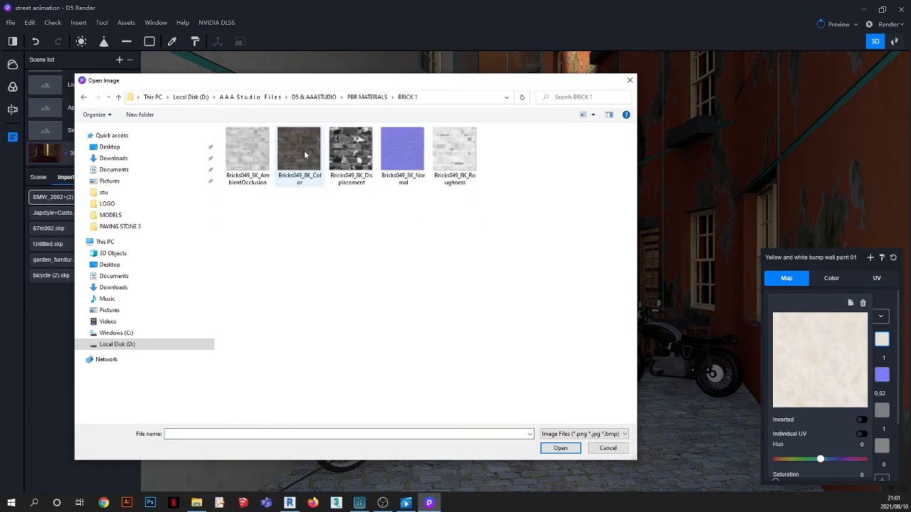
{"action": "left_click", "coordinate": [304, 150]}
{"action": "left_click", "coordinate": [561, 448]}
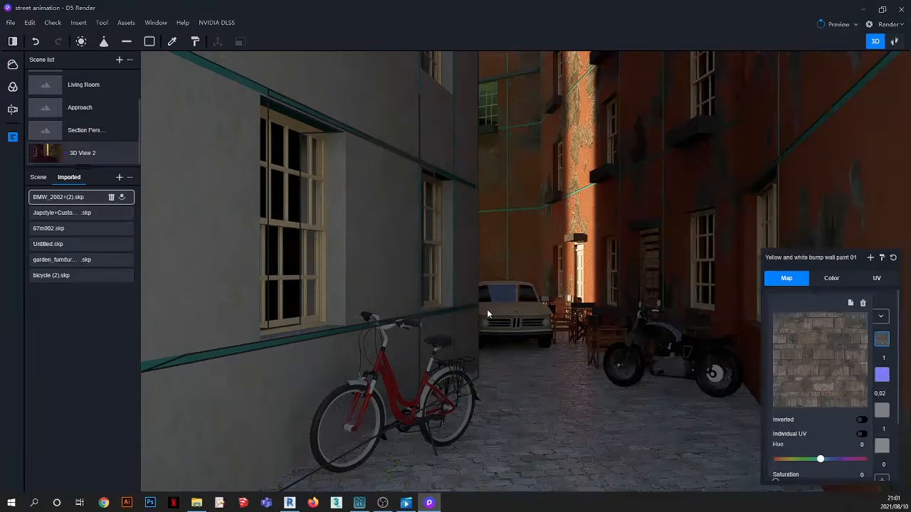
{"action": "left_click", "coordinate": [897, 356]}
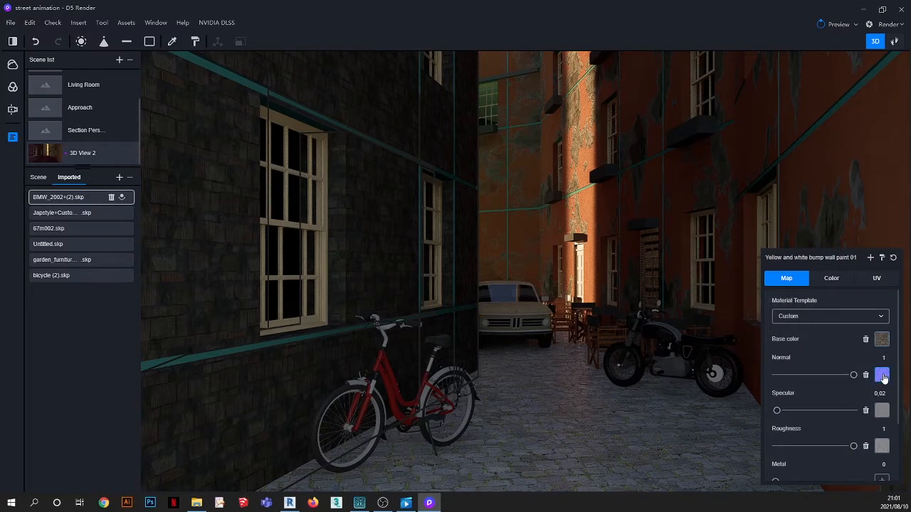
Replace the brick wall material's normal map with the Bricks049_8K_Normal image
{"action": "left_click", "coordinate": [882, 376]}
{"action": "left_click", "coordinate": [812, 361]}
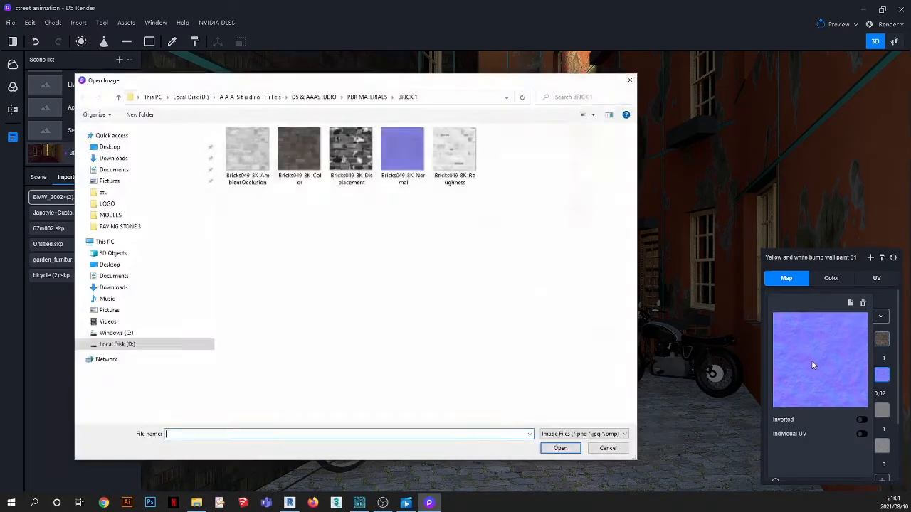
{"action": "double_click", "coordinate": [403, 158]}
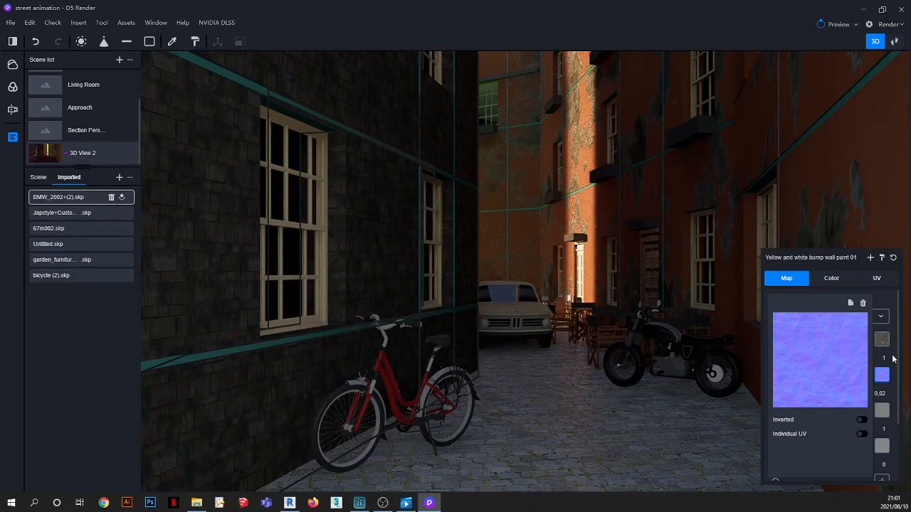
Replace the brick wall material's roughness map with the Bricks049_8K_Roughness image
{"action": "left_click", "coordinate": [882, 446]}
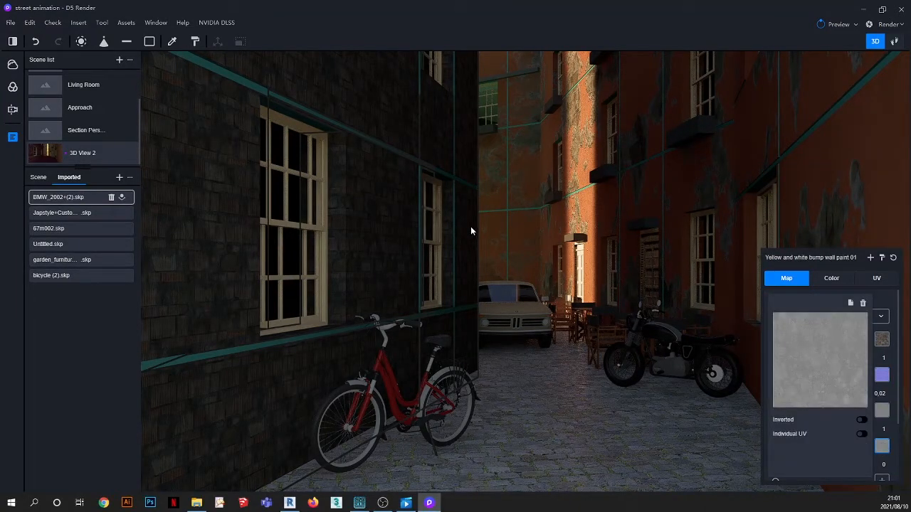
{"action": "left_click", "coordinate": [808, 351]}
{"action": "double_click", "coordinate": [454, 163]}
{"action": "left_click", "coordinate": [896, 433]}
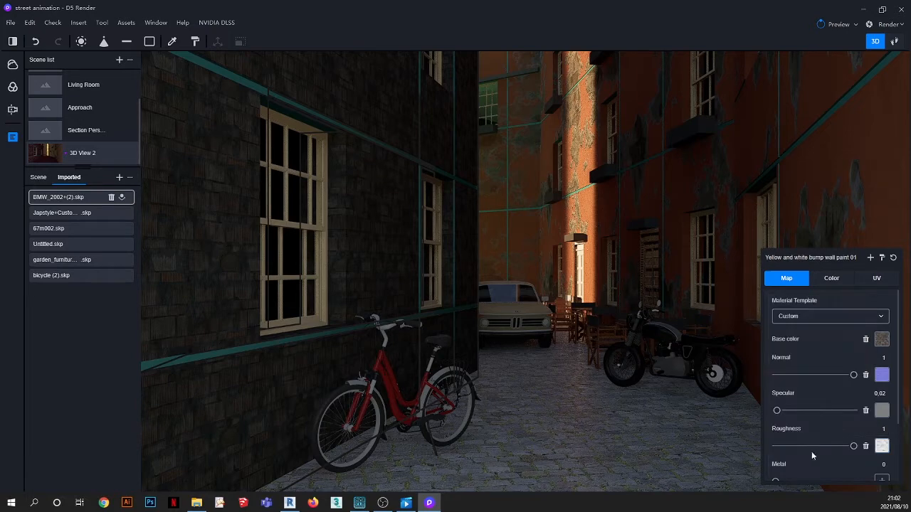
Examine the new brick wall surface up close and from a distance with its Roughness at the maximum of 1
{"action": "mouse_move", "coordinate": [852, 445]}
{"action": "left_mouse_down"}
{"action": "mouse_move", "coordinate": [783, 445]}
{"action": "mouse_move", "coordinate": [862, 446]}
{"action": "left_mouse_up"}
{"action": "scroll", "coordinate": [323, 193], "scroll_direction": "up", "scroll_amount": 3}
{"action": "scroll", "coordinate": [377, 254], "scroll_direction": "up", "scroll_amount": 2}
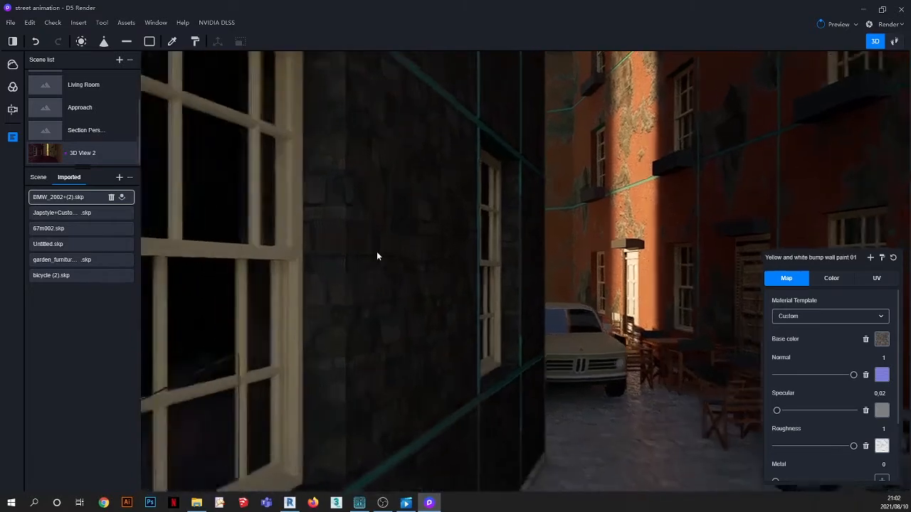
{"action": "scroll", "coordinate": [427, 273], "scroll_direction": "up", "scroll_amount": 2}
{"action": "scroll", "coordinate": [427, 273], "scroll_direction": "down", "scroll_amount": 4}
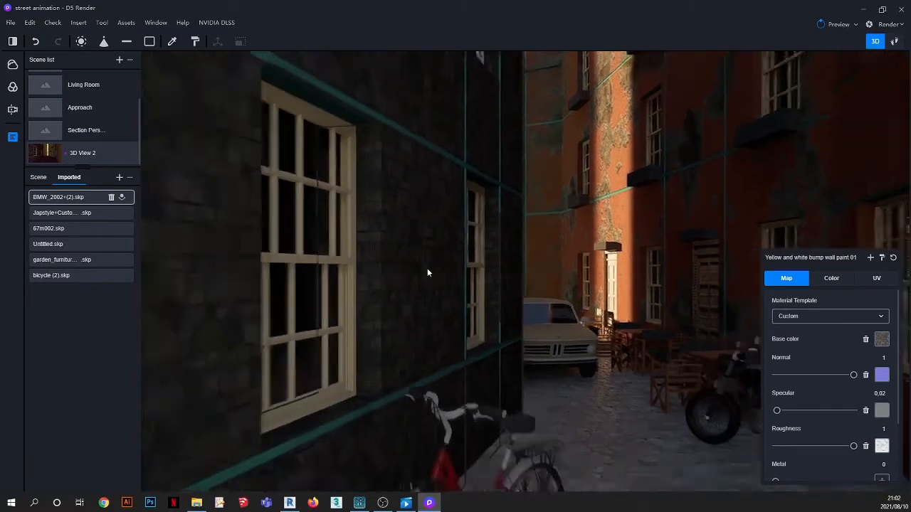
{"action": "mouse_move", "coordinate": [853, 446]}
{"action": "left_mouse_down"}
{"action": "mouse_move", "coordinate": [751, 452]}
{"action": "mouse_move", "coordinate": [864, 447]}
{"action": "left_mouse_up"}
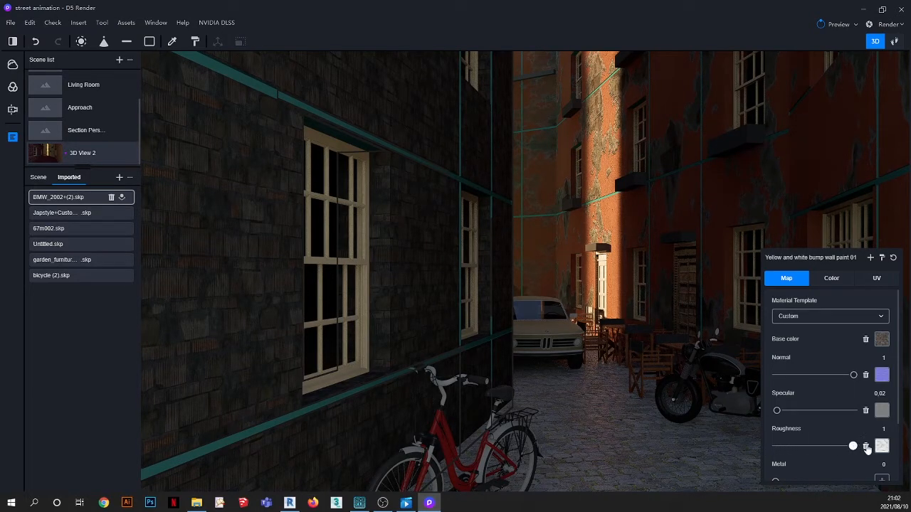
{"action": "scroll", "coordinate": [400, 195], "scroll_direction": "up", "scroll_amount": 5}
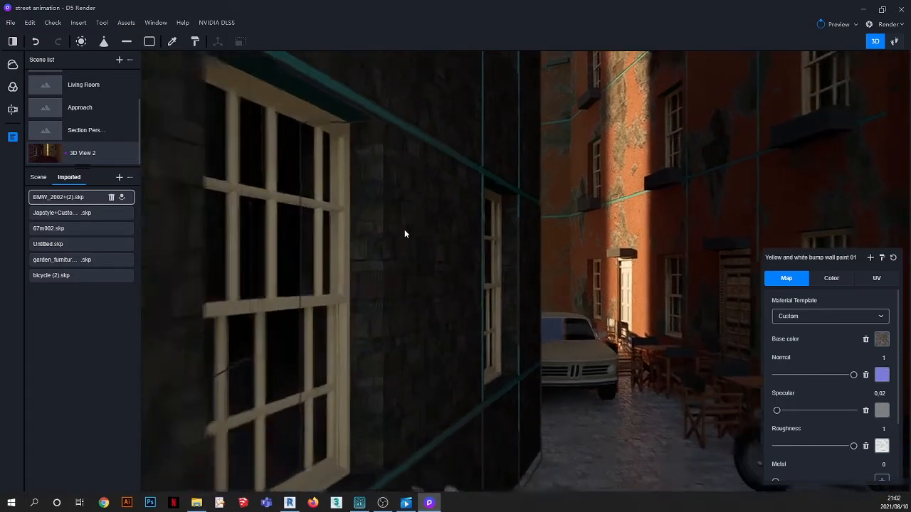
{"action": "scroll", "coordinate": [407, 248], "scroll_direction": "down", "scroll_amount": 5}
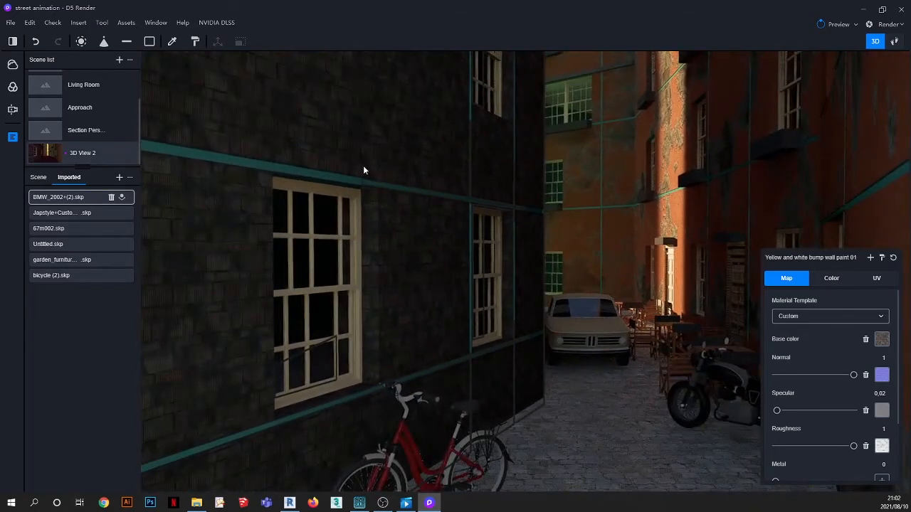
{"action": "scroll", "coordinate": [363, 170], "scroll_direction": "up", "scroll_amount": 3}
{"action": "scroll", "coordinate": [363, 170], "scroll_direction": "down", "scroll_amount": 2}
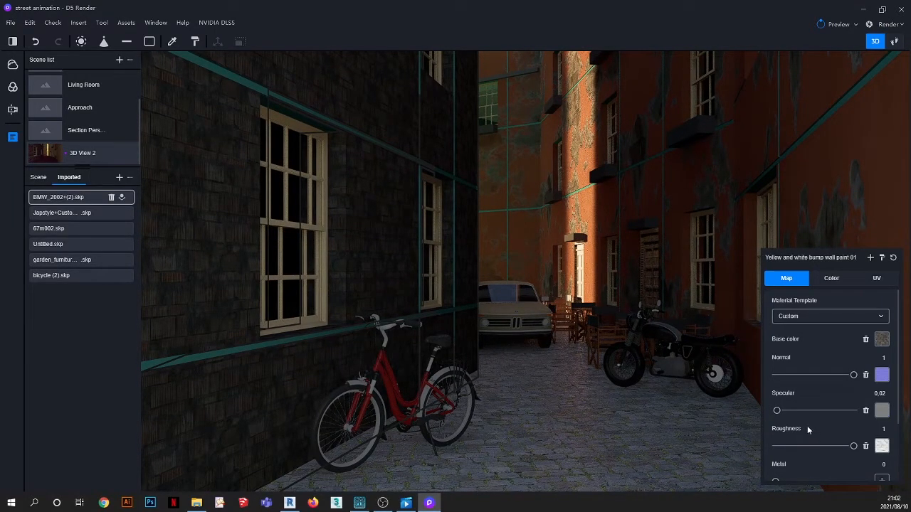
Set the brick wall material's Metal to 0,99 and its Roughness to 0,01, comparing the wall's reflections
{"action": "scroll", "coordinate": [807, 425], "scroll_direction": "down", "scroll_amount": 2}
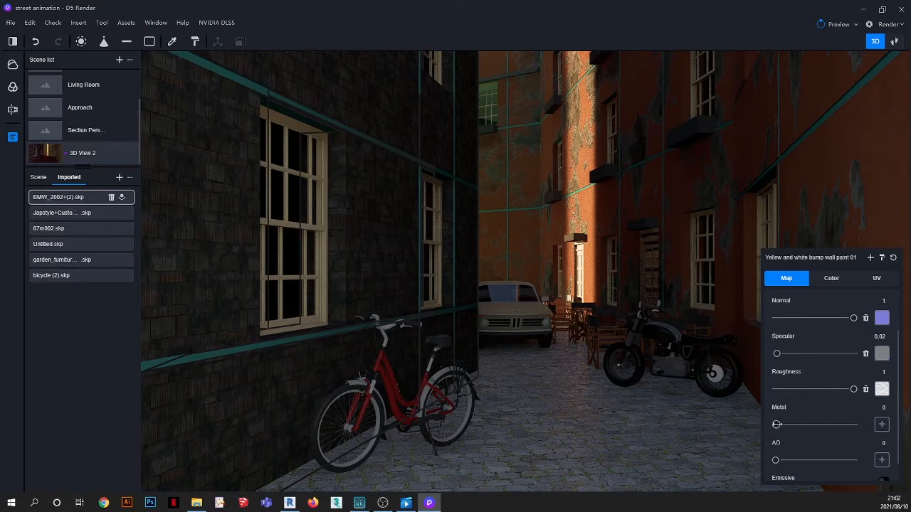
{"action": "left_click_drag", "start_coordinate": [776, 424], "coordinate": [873, 425]}
{"action": "scroll", "coordinate": [373, 227], "scroll_direction": "up", "scroll_amount": 3}
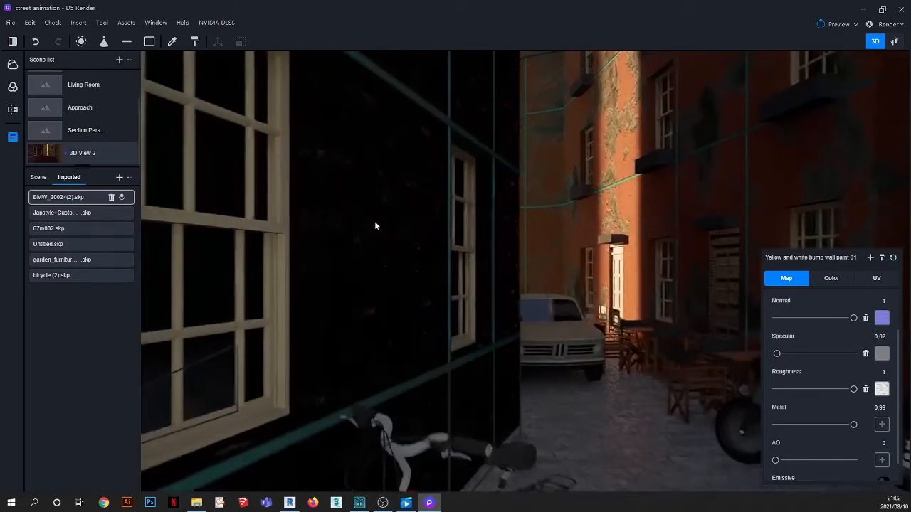
{"action": "left_click_drag", "start_coordinate": [845, 425], "coordinate": [773, 425]}
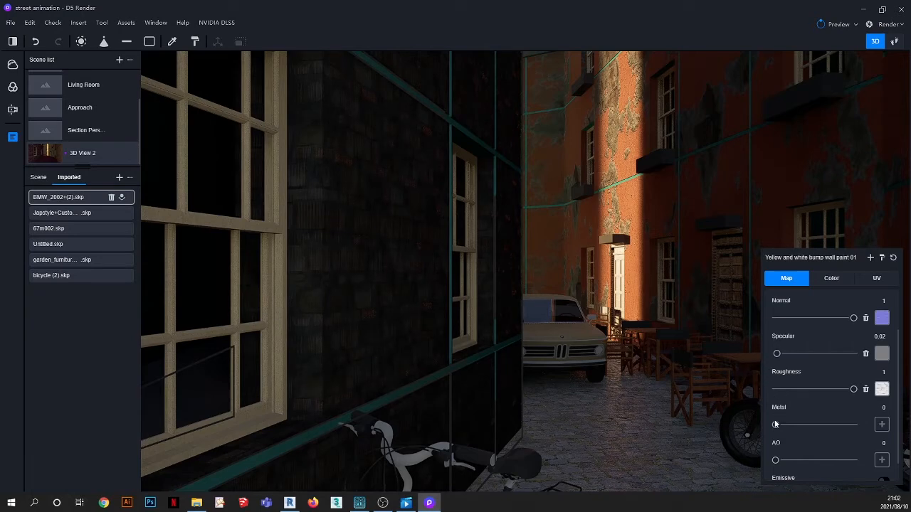
{"action": "left_click_drag", "start_coordinate": [775, 424], "coordinate": [853, 425]}
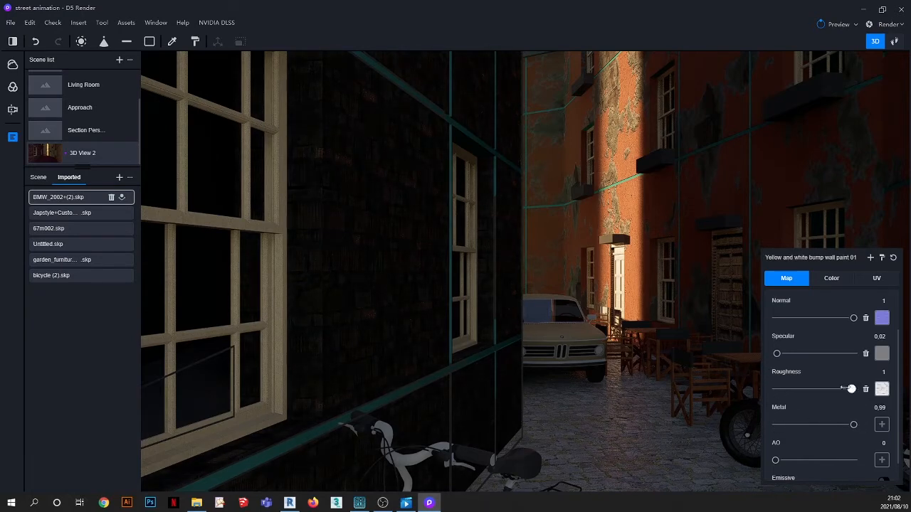
{"action": "left_click_drag", "start_coordinate": [853, 389], "coordinate": [776, 389]}
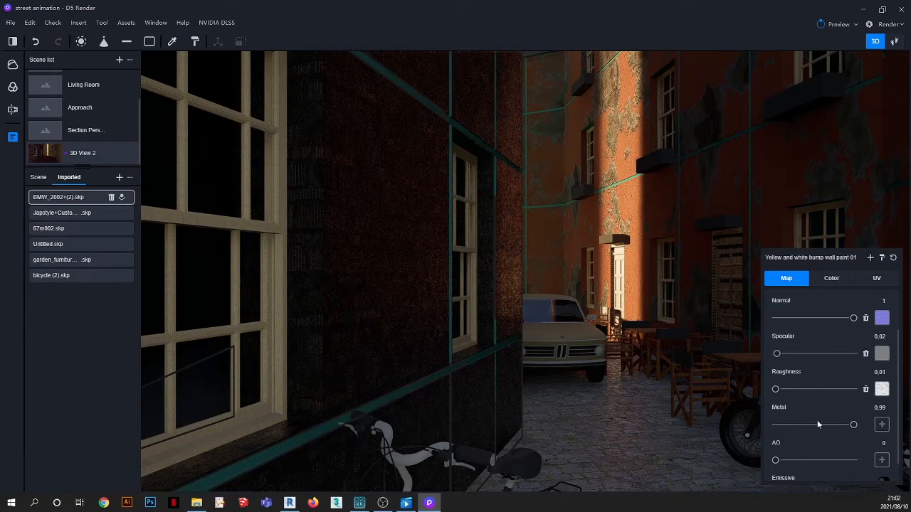
{"action": "right_click_drag", "start_coordinate": [347, 283], "coordinate": [304, 298]}
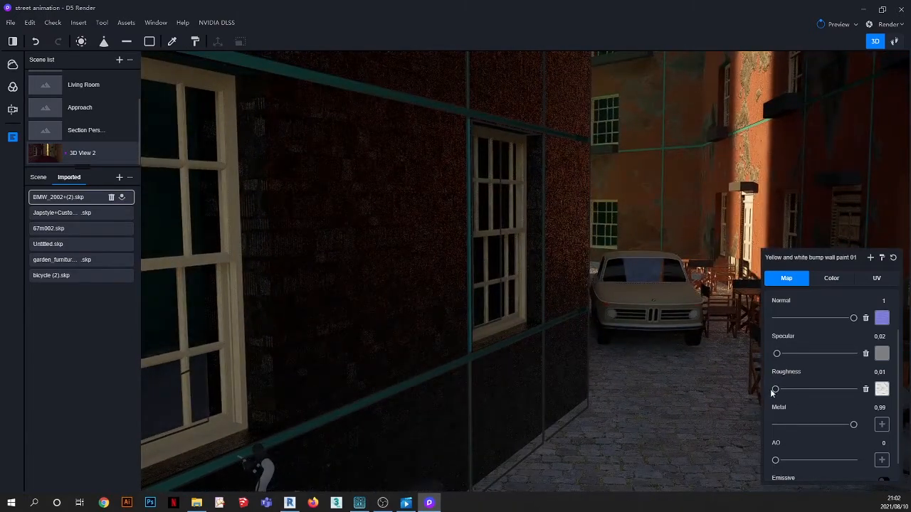
Set the brick wall material's Metal to 0 and its Roughness to 1, and restore the 3D View 2 camera view
{"action": "scroll", "coordinate": [556, 210], "scroll_direction": "up", "scroll_amount": 3}
{"action": "scroll", "coordinate": [562, 239], "scroll_direction": "up", "scroll_amount": 5}
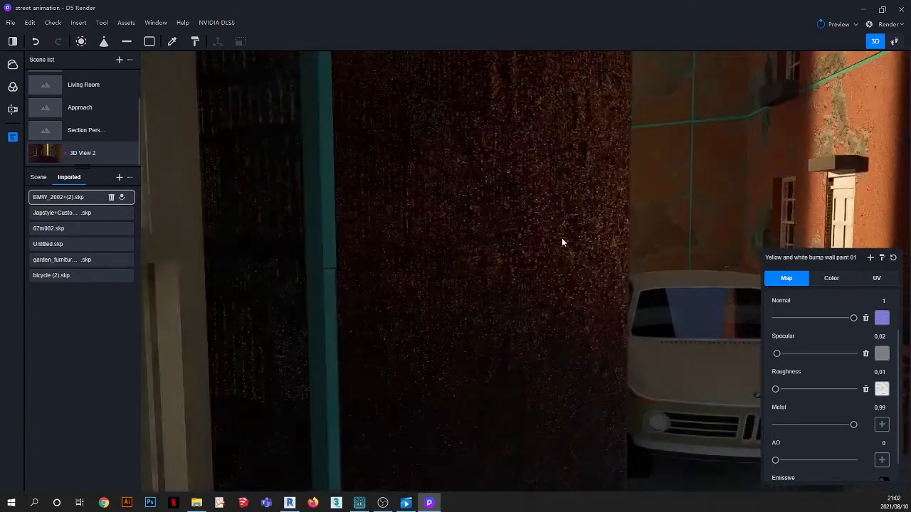
{"action": "scroll", "coordinate": [567, 243], "scroll_direction": "down", "scroll_amount": 4}
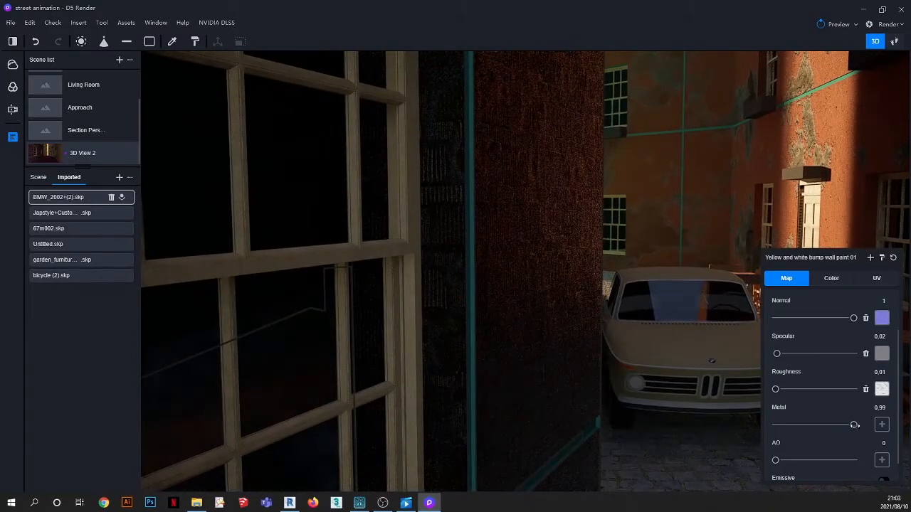
{"action": "left_click_drag", "start_coordinate": [855, 426], "coordinate": [772, 424]}
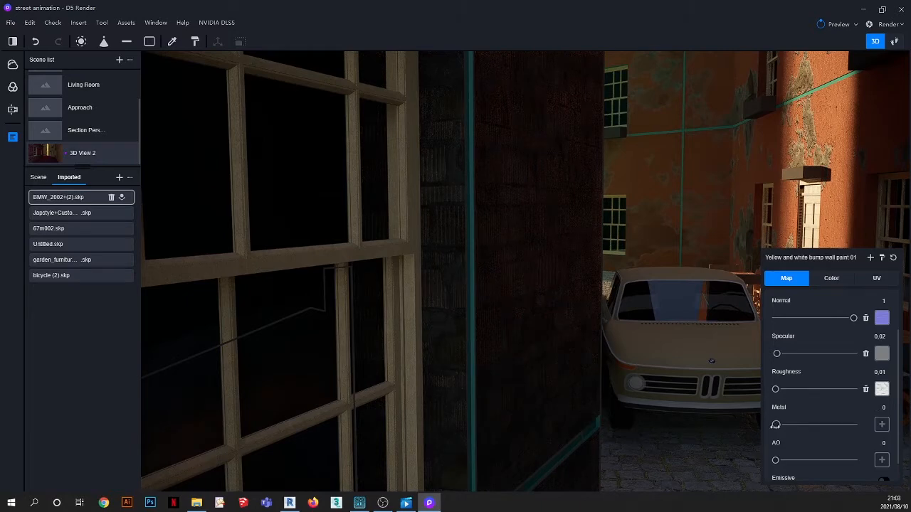
{"action": "left_click_drag", "start_coordinate": [825, 392], "coordinate": [877, 396]}
{"action": "scroll", "coordinate": [552, 220], "scroll_direction": "down", "scroll_amount": 3}
{"action": "scroll", "coordinate": [554, 224], "scroll_direction": "down", "scroll_amount": 2}
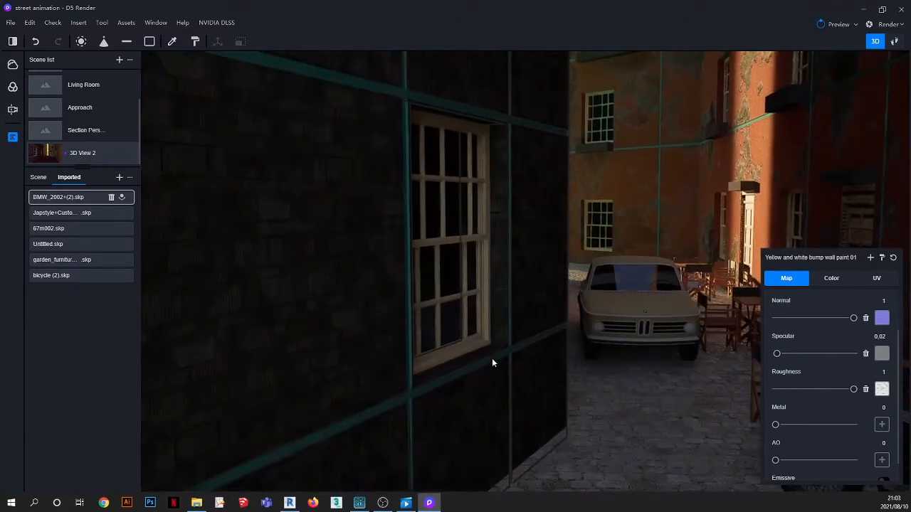
{"action": "scroll", "coordinate": [509, 324], "scroll_direction": "down", "scroll_amount": 1}
{"action": "scroll", "coordinate": [517, 289], "scroll_direction": "down", "scroll_amount": 3}
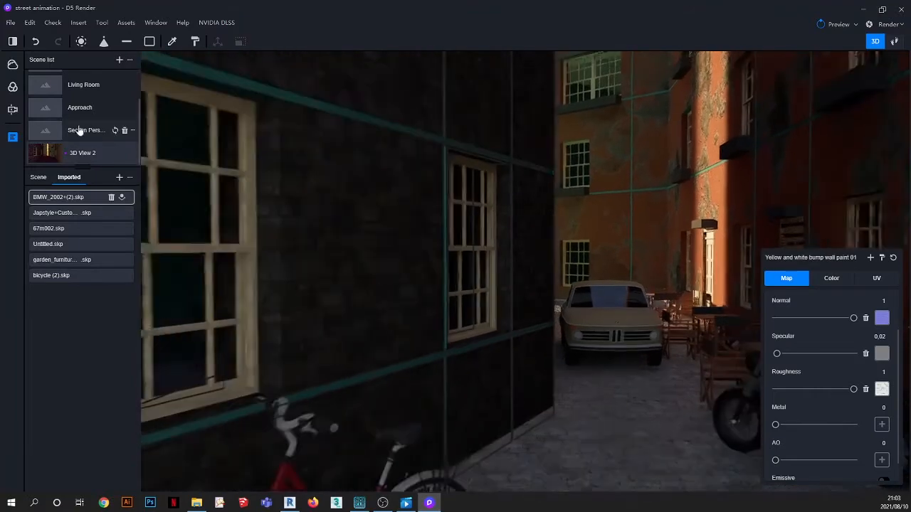
{"action": "left_click", "coordinate": [46, 152]}
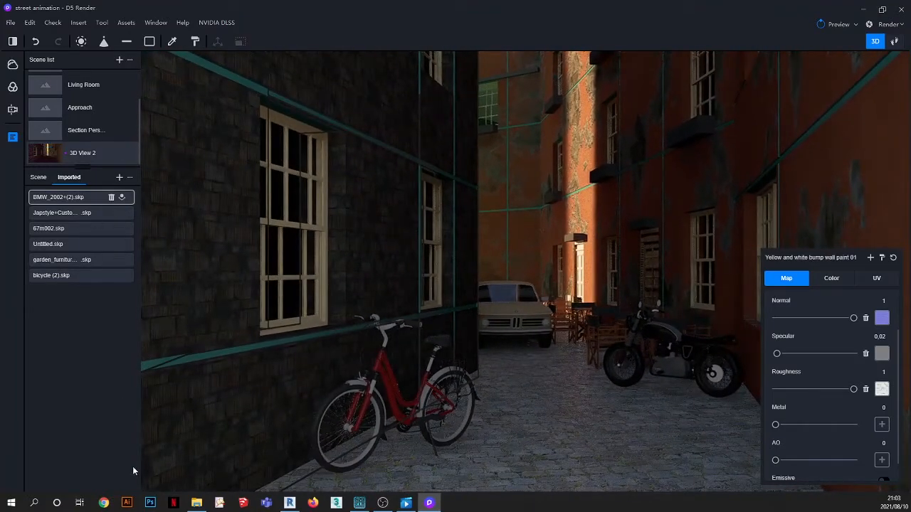
Switch to Chrome, search the web for "pbr materials" and open the ambientCG website
{"action": "left_click", "coordinate": [103, 505]}
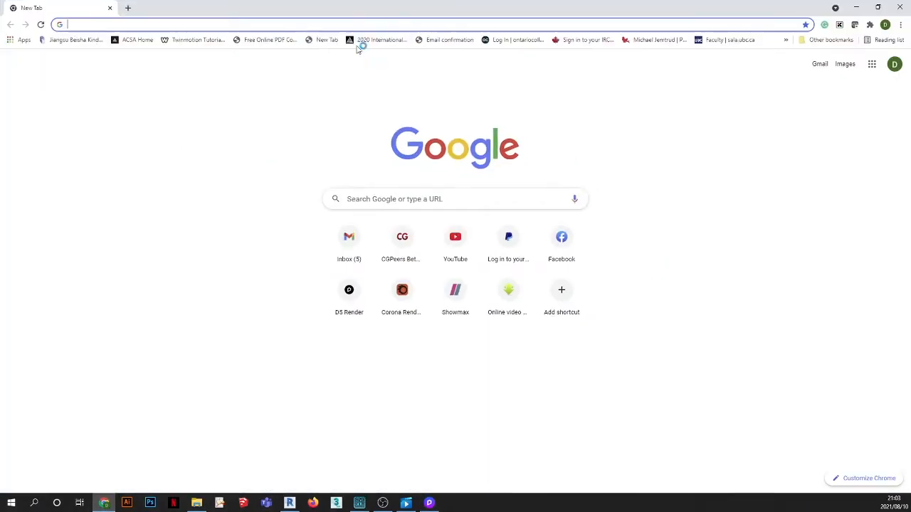
{"action": "left_click", "coordinate": [305, 24]}
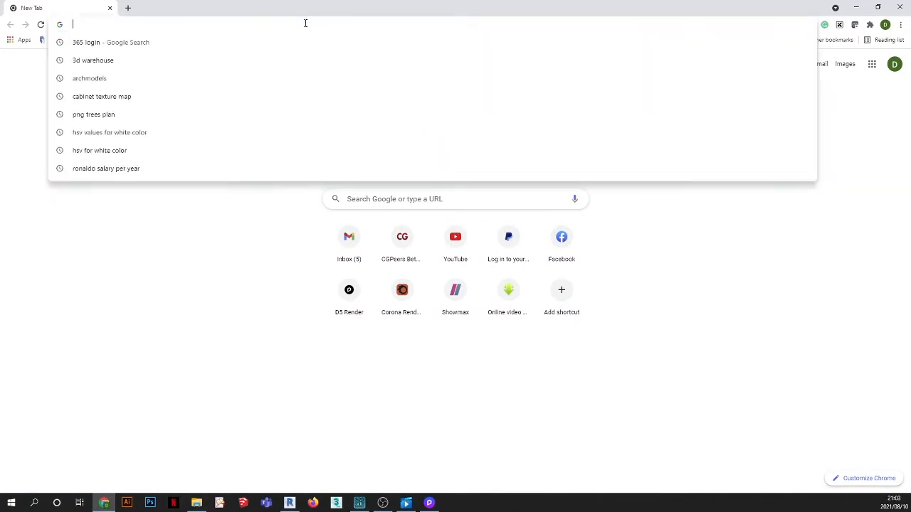
{"action": "type", "text": "pb"}
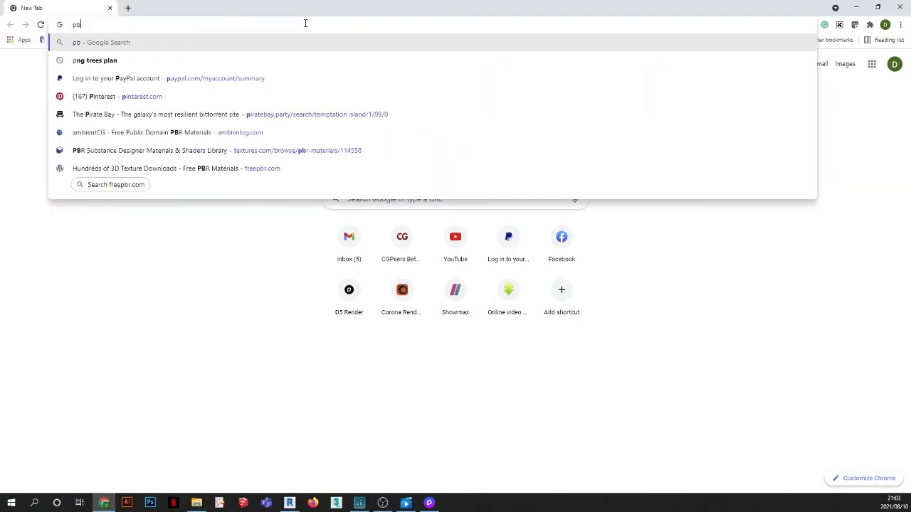
{"action": "type", "text": "r m"}
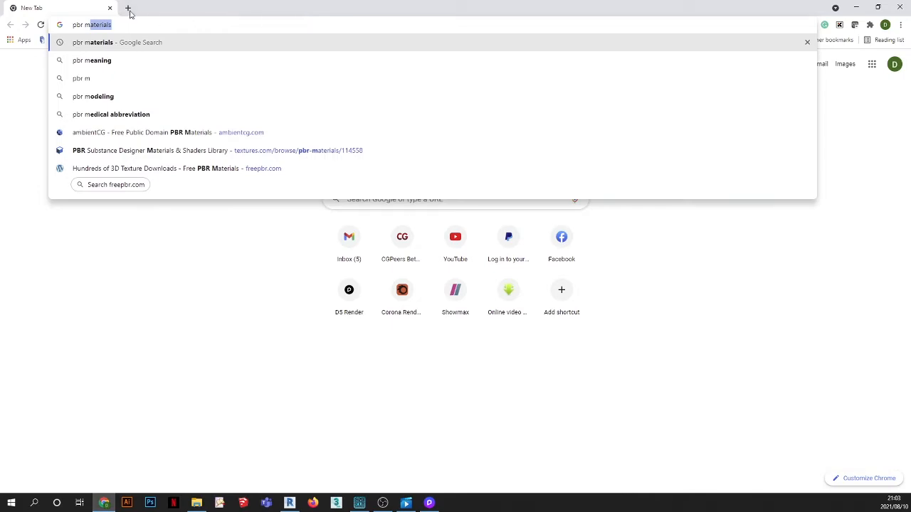
{"action": "left_click", "coordinate": [105, 44]}
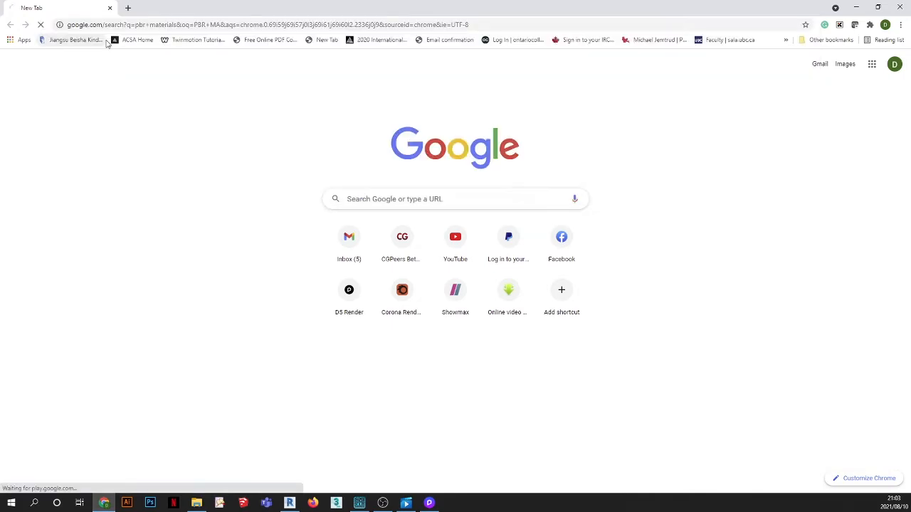
{"action": "scroll", "coordinate": [235, 207], "scroll_direction": "down", "scroll_amount": 4}
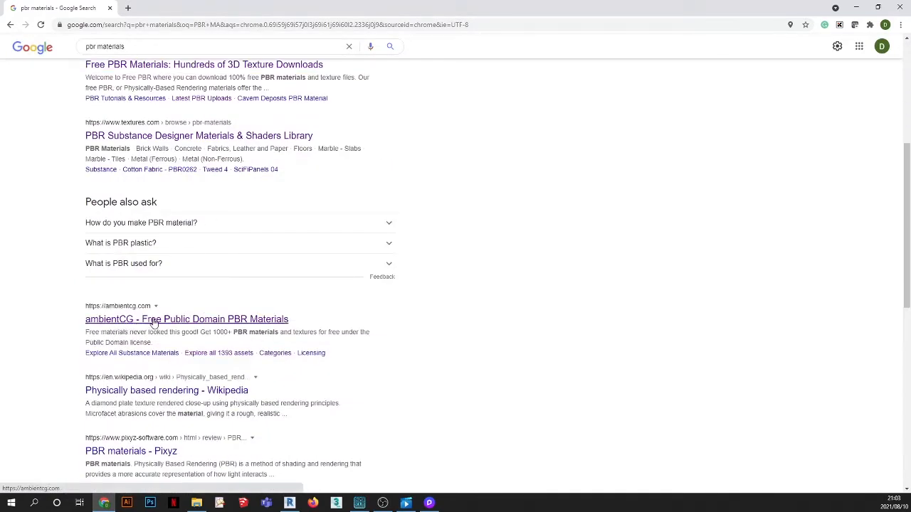
{"action": "left_click", "coordinate": [206, 322]}
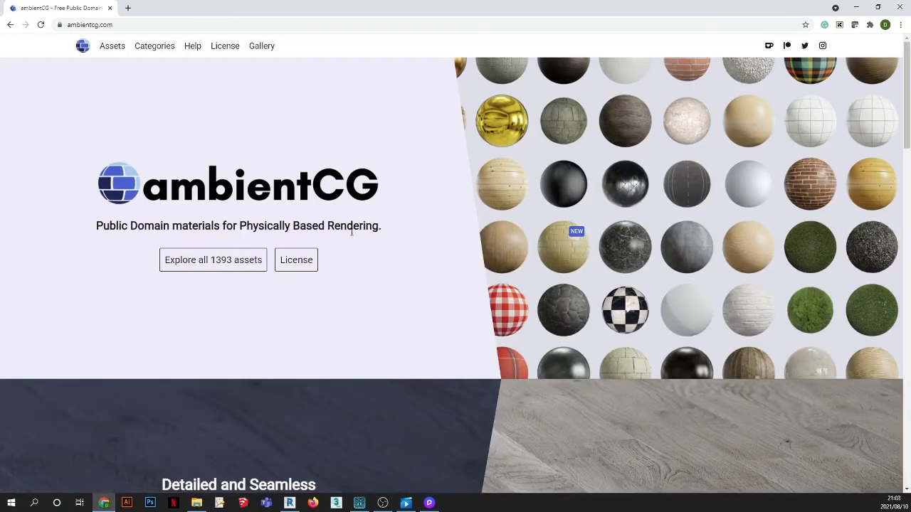
Browse ambientCG's material categories and open the Paving Stones category
{"action": "scroll", "coordinate": [545, 256], "scroll_direction": "down", "scroll_amount": 4}
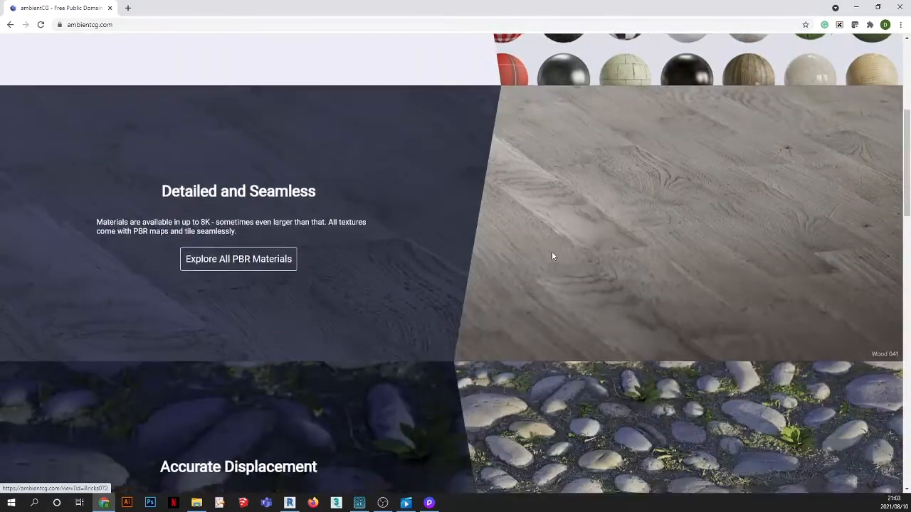
{"action": "scroll", "coordinate": [552, 256], "scroll_direction": "up", "scroll_amount": 4}
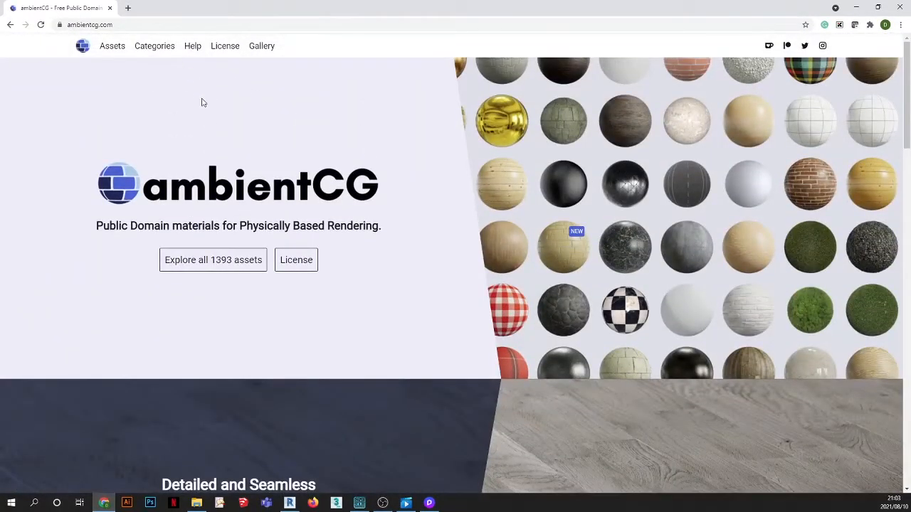
{"action": "left_click", "coordinate": [156, 49]}
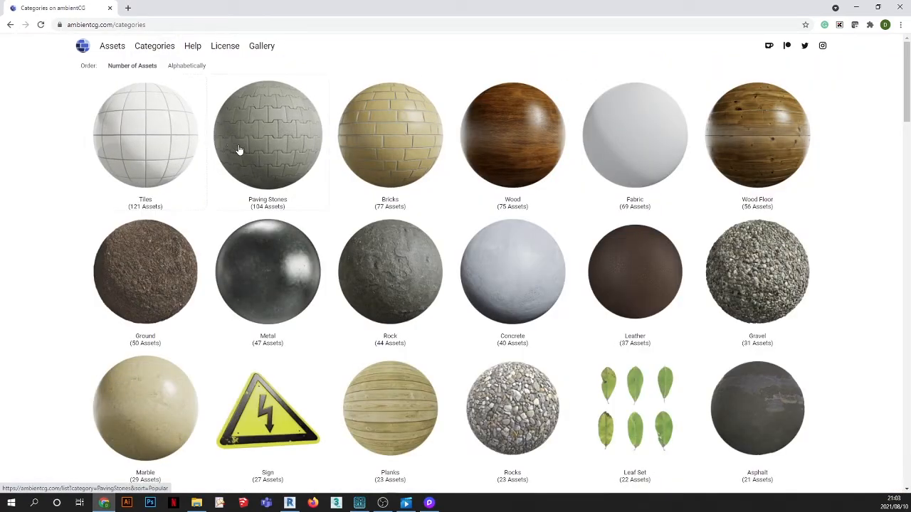
{"action": "scroll", "coordinate": [240, 151], "scroll_direction": "down", "scroll_amount": 1}
{"action": "scroll", "coordinate": [241, 151], "scroll_direction": "up", "scroll_amount": 1}
{"action": "scroll", "coordinate": [240, 151], "scroll_direction": "down", "scroll_amount": 1}
{"action": "scroll", "coordinate": [240, 150], "scroll_direction": "up", "scroll_amount": 1}
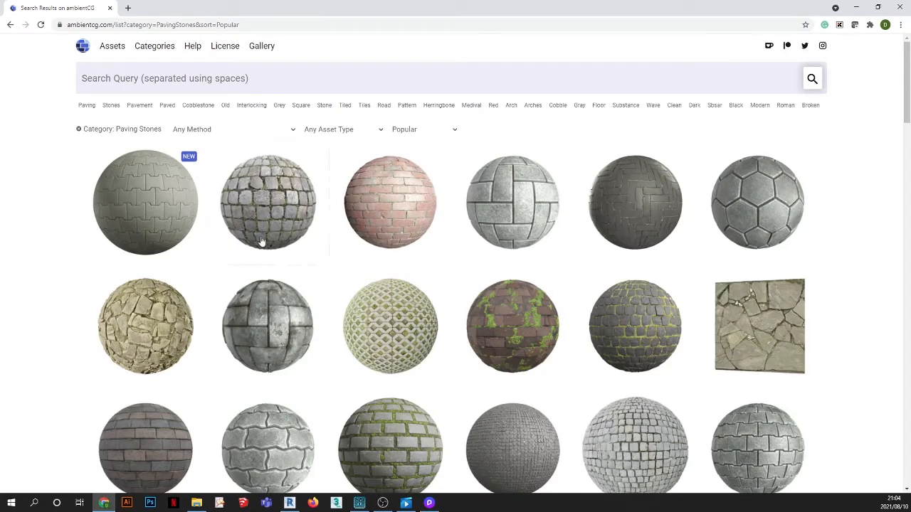
Open the Paving Stones 070 material and download its 4K-PNG texture package
{"action": "left_click", "coordinate": [262, 202]}
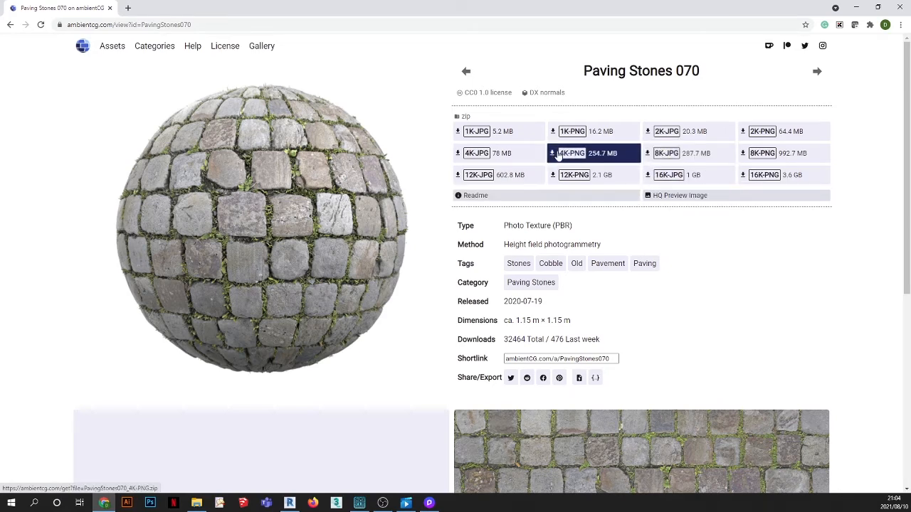
{"action": "mouse_move", "coordinate": [692, 155]}
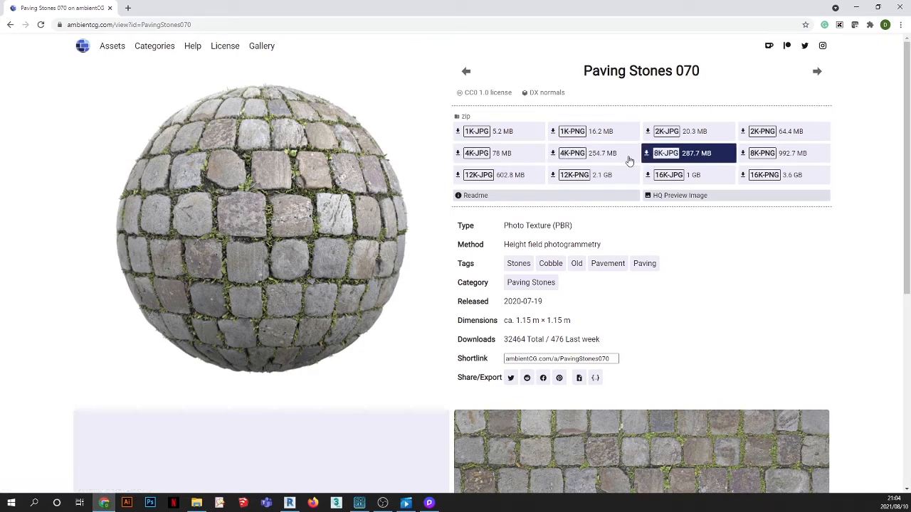
{"action": "left_click", "coordinate": [551, 154]}
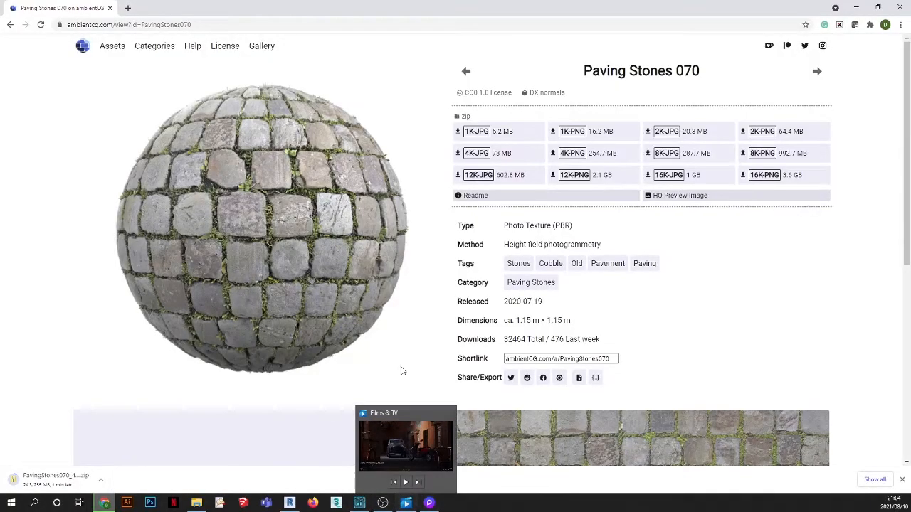
Switch back to D5 Render, deselect the brick material and apply Normal Glass from the online Glass materials to the brick building's window panes
{"action": "left_click", "coordinate": [428, 503]}
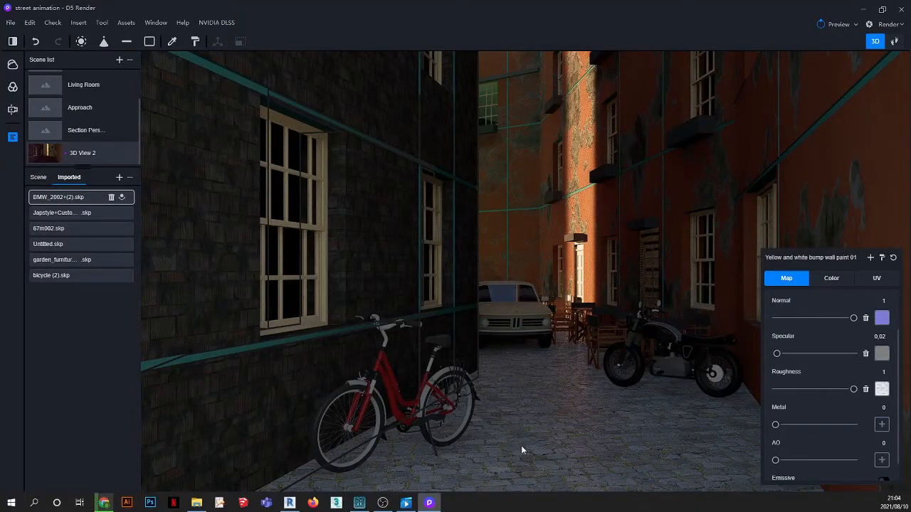
{"action": "scroll", "coordinate": [411, 435], "scroll_direction": "up", "scroll_amount": 2}
{"action": "scroll", "coordinate": [521, 427], "scroll_direction": "up", "scroll_amount": 1}
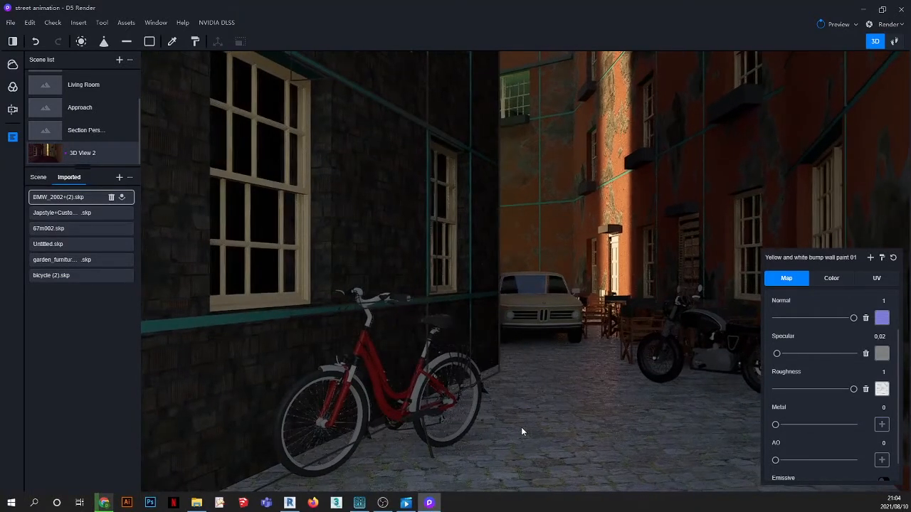
{"action": "key", "text": "Escape"}
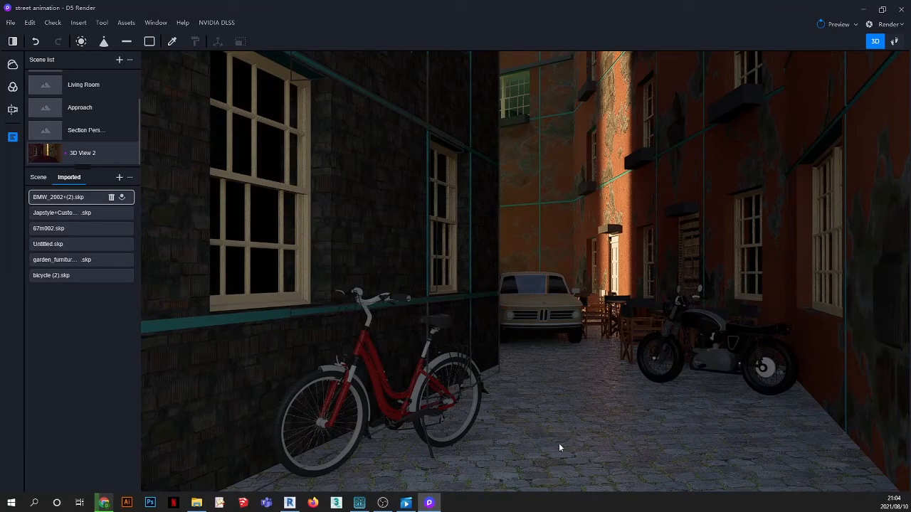
{"action": "right_click_drag", "start_coordinate": [555, 362], "coordinate": [514, 340]}
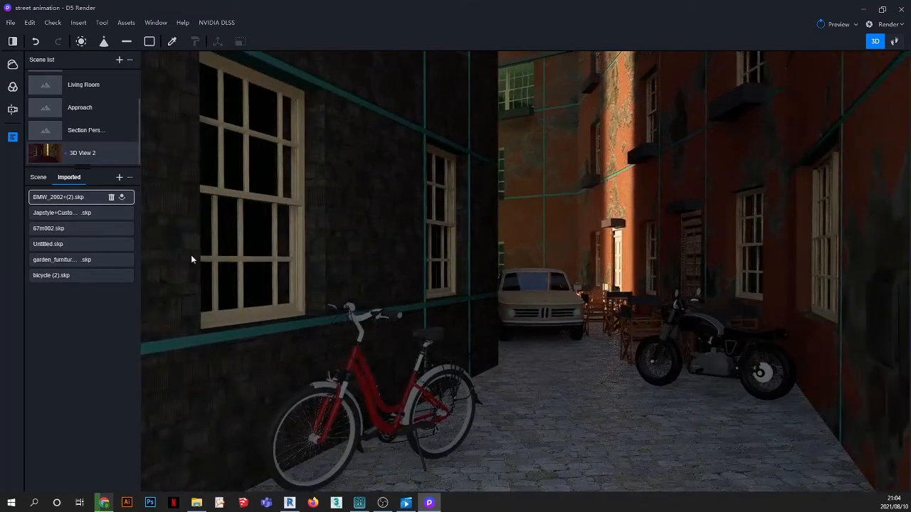
{"action": "left_click", "coordinate": [126, 23]}
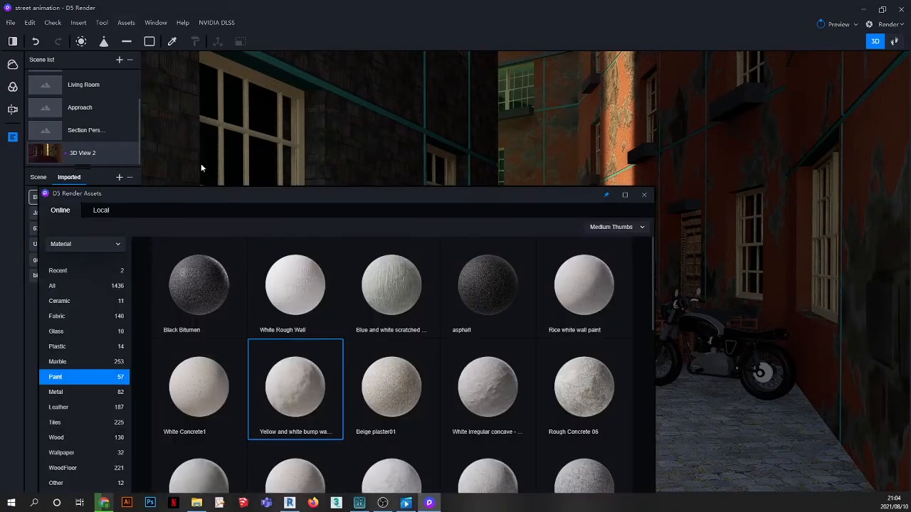
{"action": "left_click_drag", "start_coordinate": [123, 193], "coordinate": [273, 88]}
{"action": "left_click", "coordinate": [267, 225]}
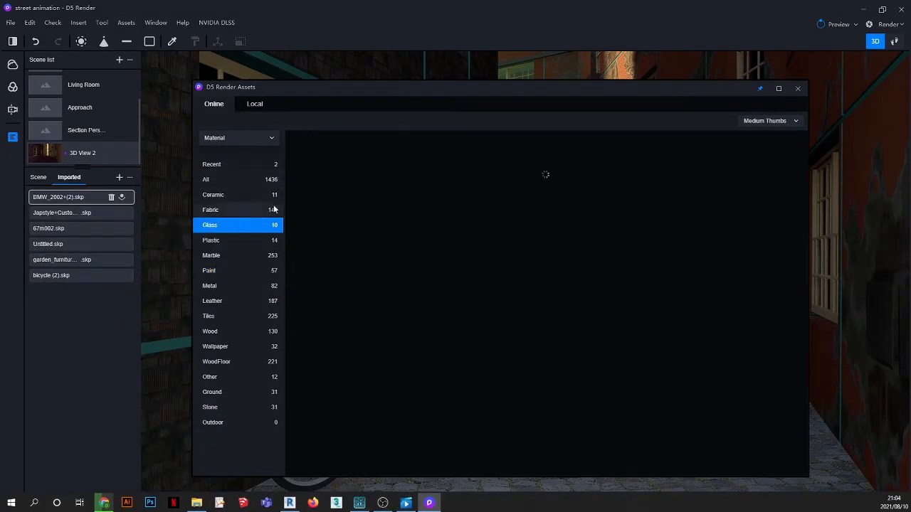
{"action": "left_click_drag", "start_coordinate": [399, 88], "coordinate": [658, 87]}
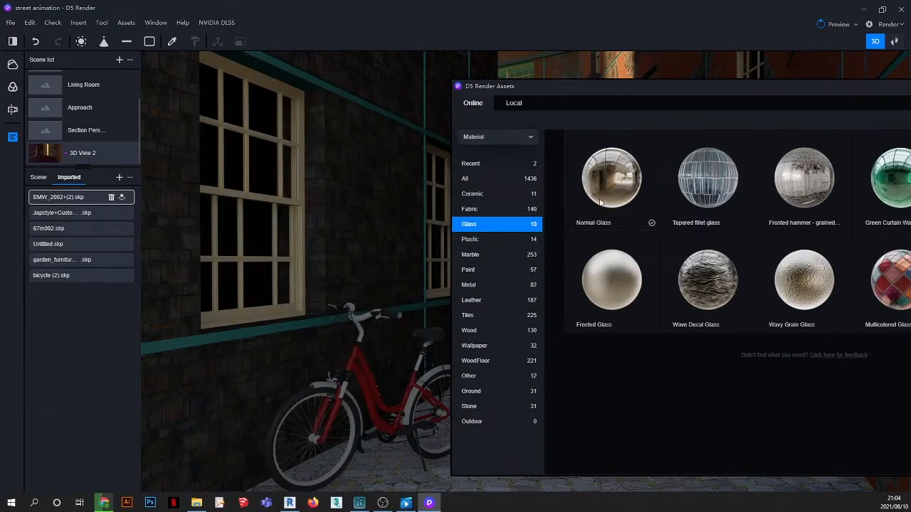
{"action": "left_click_drag", "start_coordinate": [606, 179], "coordinate": [306, 223]}
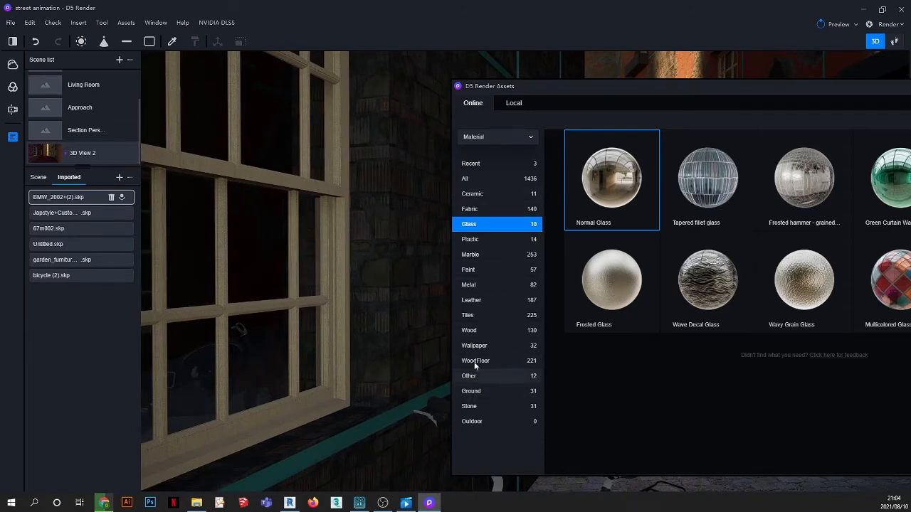
Apply the Brown Walnut Wood material from the online Wood category to the brick building's window frame
{"action": "left_click", "coordinate": [469, 331]}
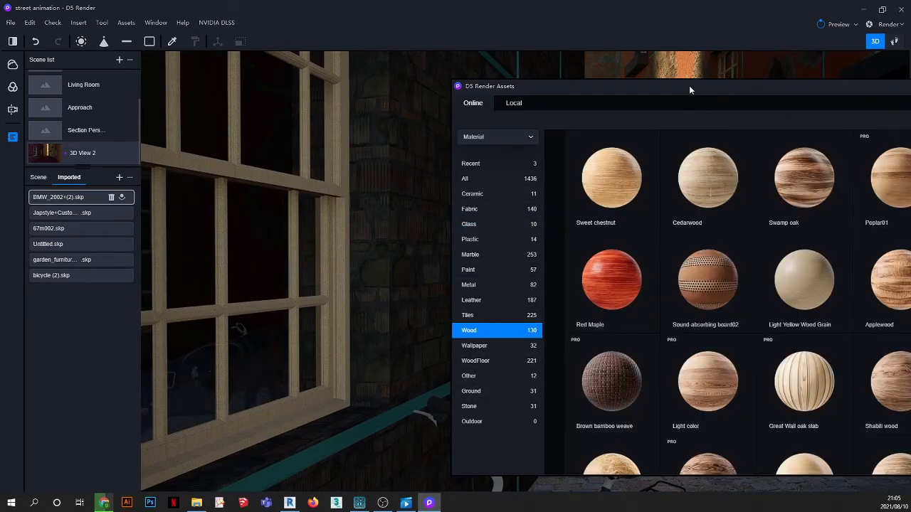
{"action": "left_click_drag", "start_coordinate": [689, 86], "coordinate": [492, 42]}
{"action": "scroll", "coordinate": [613, 275], "scroll_direction": "down", "scroll_amount": 4}
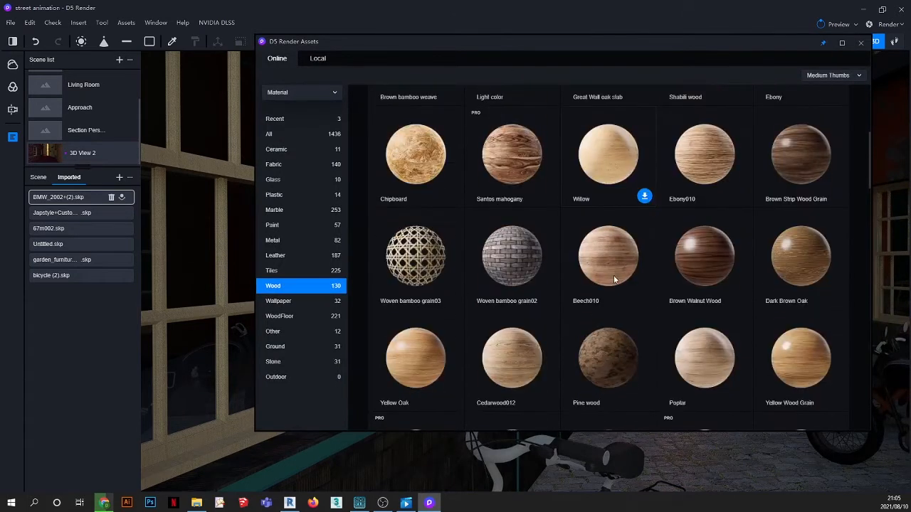
{"action": "left_click_drag", "start_coordinate": [731, 269], "coordinate": [223, 432]}
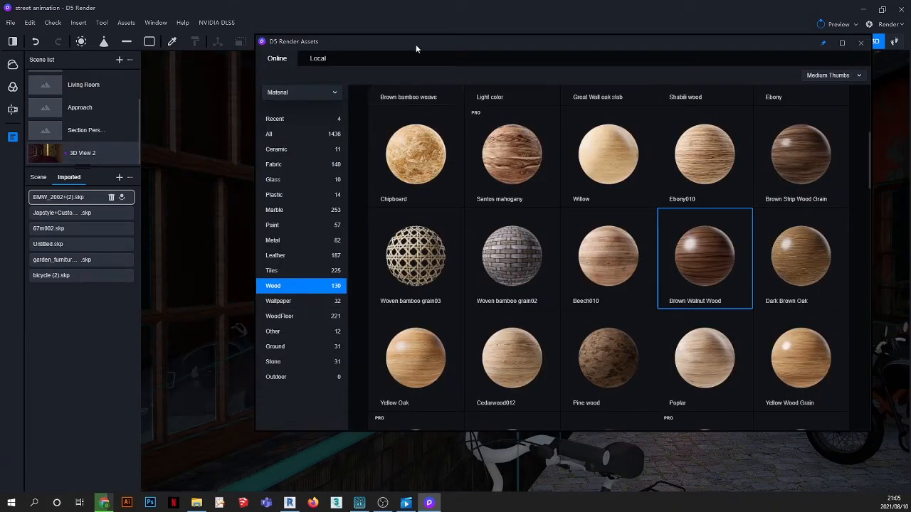
{"action": "left_click_drag", "start_coordinate": [417, 48], "coordinate": [586, 228]}
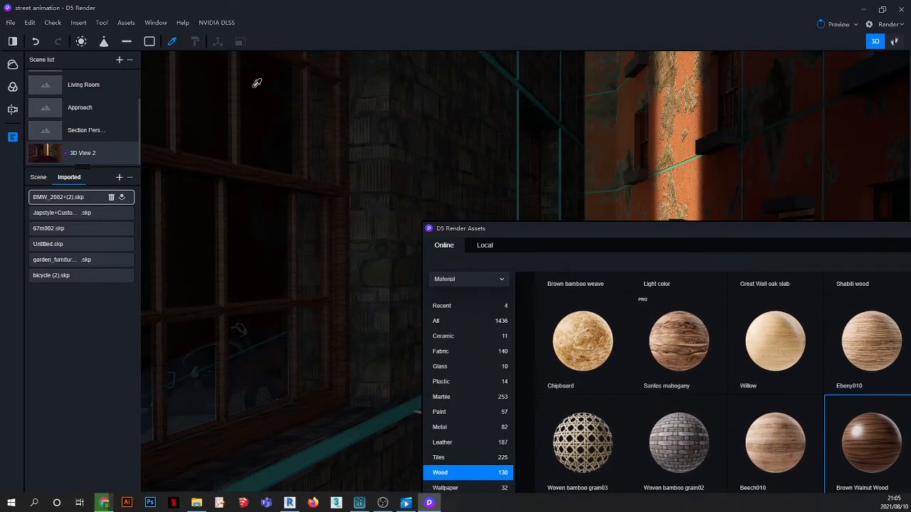
Pick the window frame's Brown Walnut Wood material and enable Triplanar in its UV mapping
{"action": "left_click", "coordinate": [289, 189]}
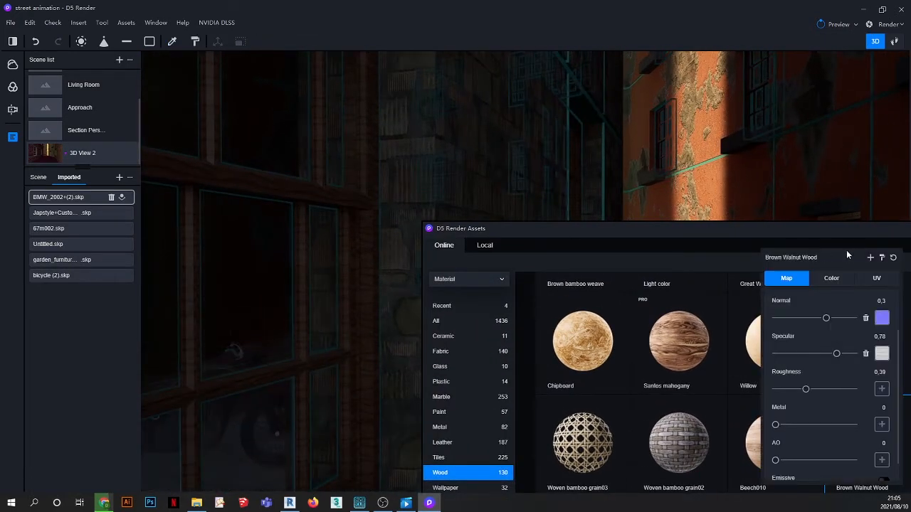
{"action": "left_click", "coordinate": [870, 279]}
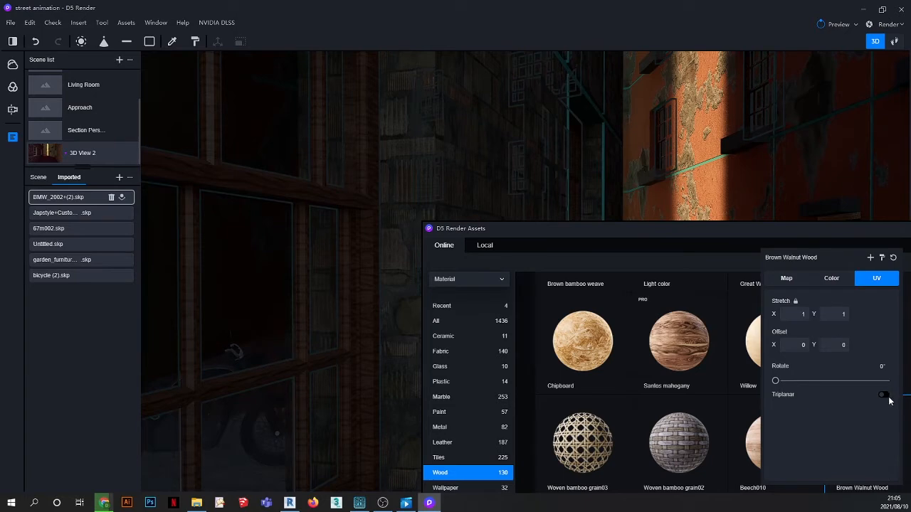
{"action": "left_click", "coordinate": [885, 396]}
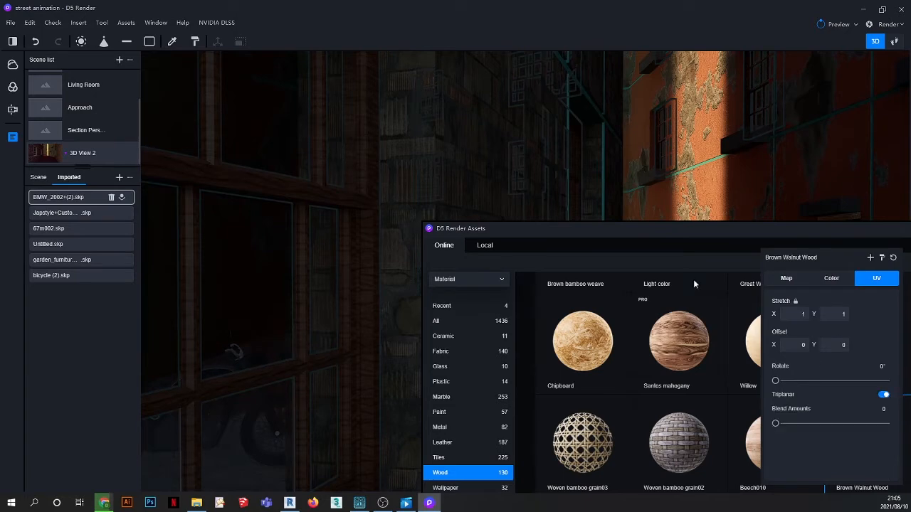
Apply the White irregular concave material from the online Paint category to the orange building's ledges
{"action": "left_click_drag", "start_coordinate": [677, 229], "coordinate": [449, 287]}
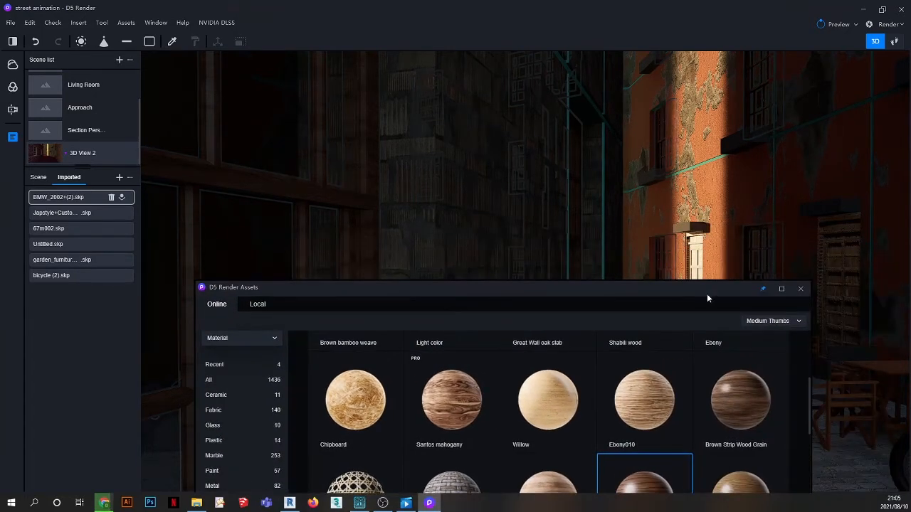
{"action": "left_click_drag", "start_coordinate": [707, 288], "coordinate": [451, 158]}
{"action": "scroll", "coordinate": [745, 127], "scroll_direction": "up", "scroll_amount": 5}
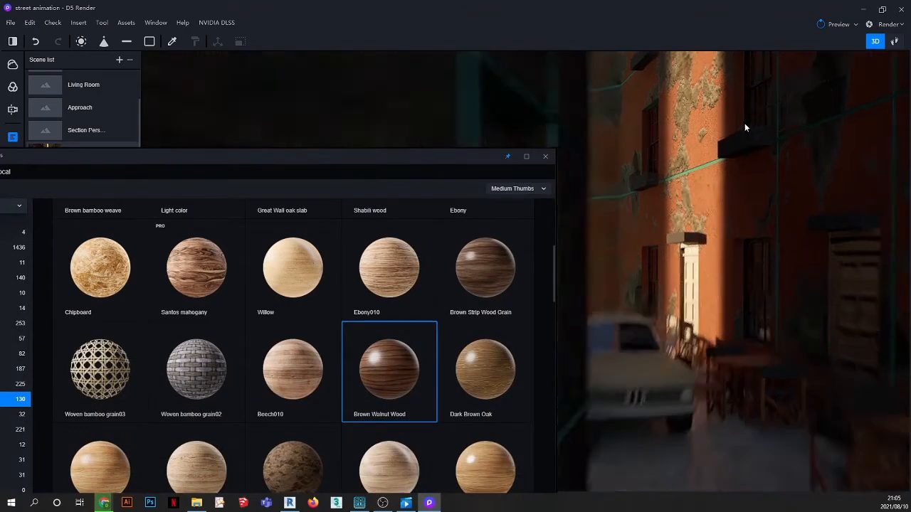
{"action": "left_click_drag", "start_coordinate": [428, 164], "coordinate": [532, 90]}
{"action": "scroll", "coordinate": [715, 191], "scroll_direction": "down", "scroll_amount": 3}
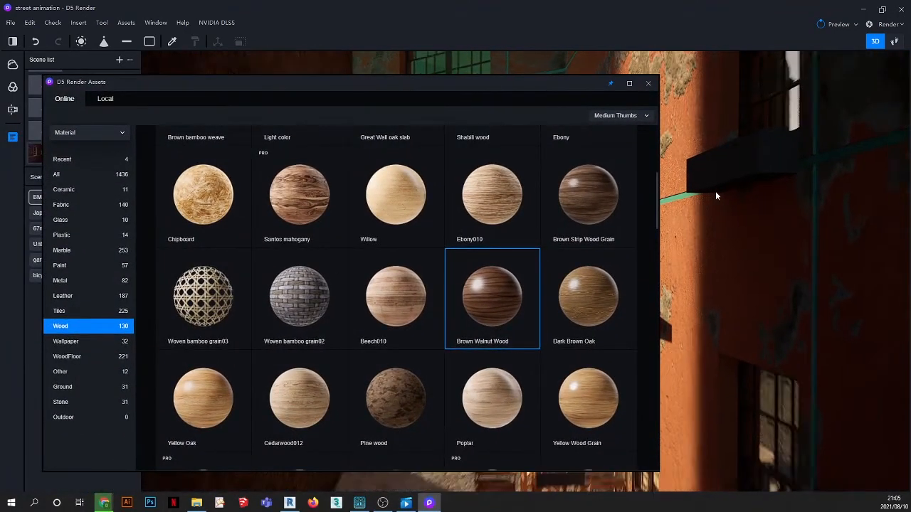
{"action": "scroll", "coordinate": [835, 302], "scroll_direction": "up", "scroll_amount": 2}
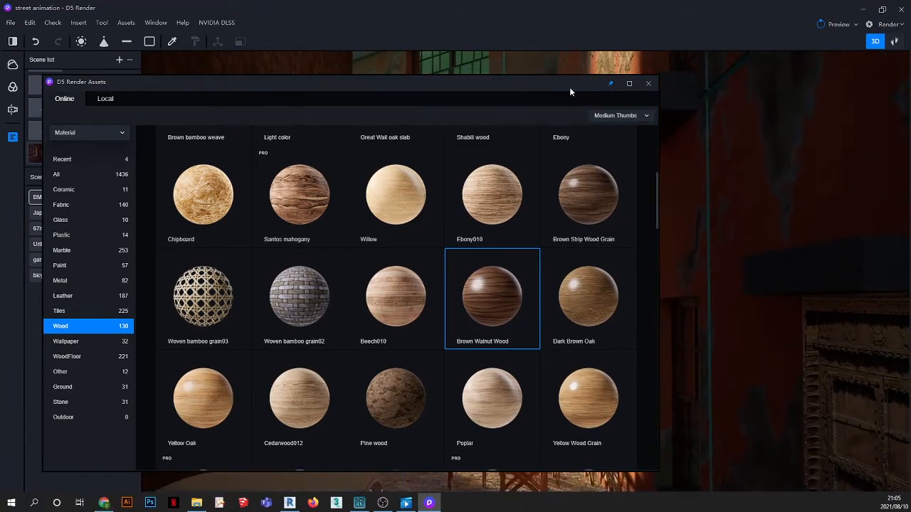
{"action": "mouse_move", "coordinate": [570, 86]}
{"action": "left_mouse_down"}
{"action": "mouse_move", "coordinate": [511, 95]}
{"action": "mouse_move", "coordinate": [567, 92]}
{"action": "mouse_move", "coordinate": [562, 98]}
{"action": "left_mouse_up"}
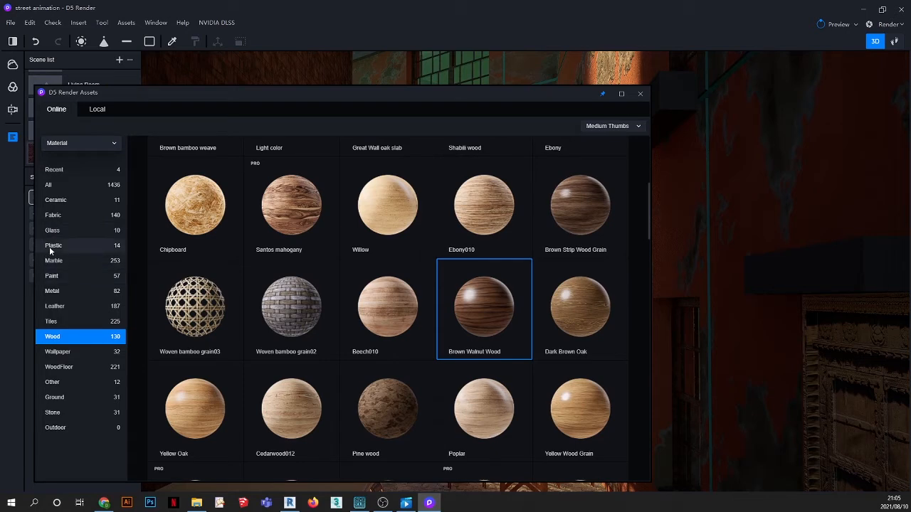
{"action": "left_click", "coordinate": [52, 276]}
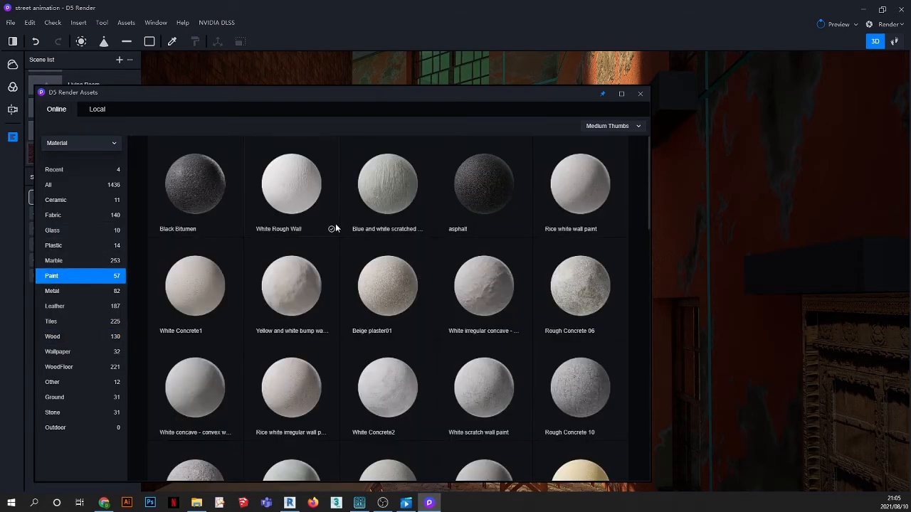
{"action": "scroll", "coordinate": [470, 244], "scroll_direction": "down", "scroll_amount": 1}
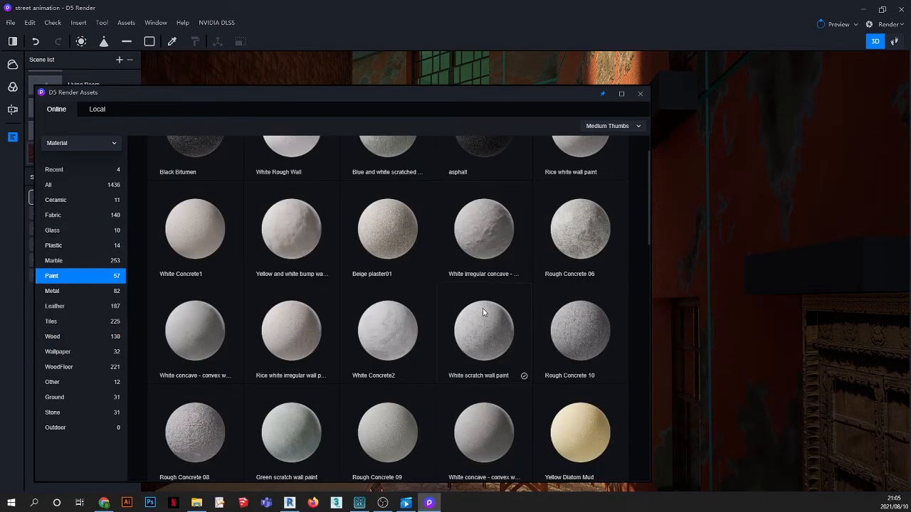
{"action": "left_click_drag", "start_coordinate": [483, 234], "coordinate": [777, 306]}
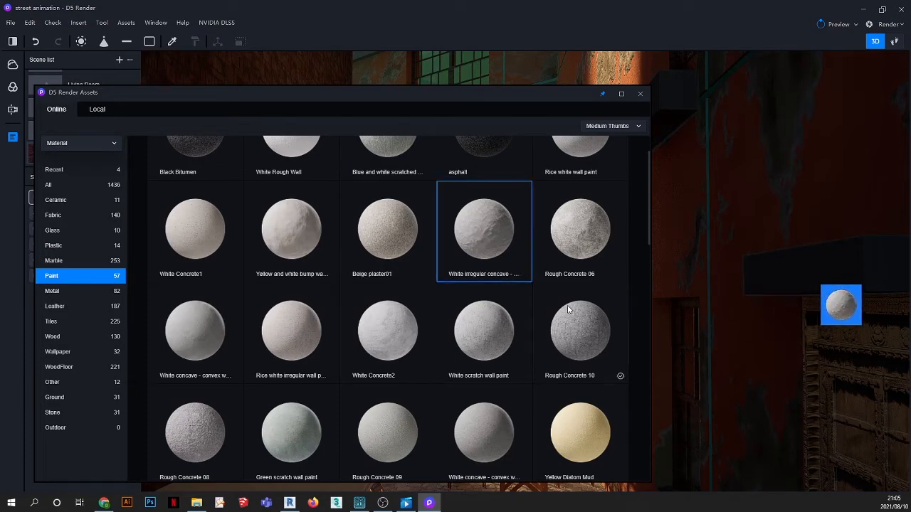
Download Rough Concrete 03 from the online Paint materials and apply it to the orange building's ledges
{"action": "left_click_drag", "start_coordinate": [547, 93], "coordinate": [379, 101]}
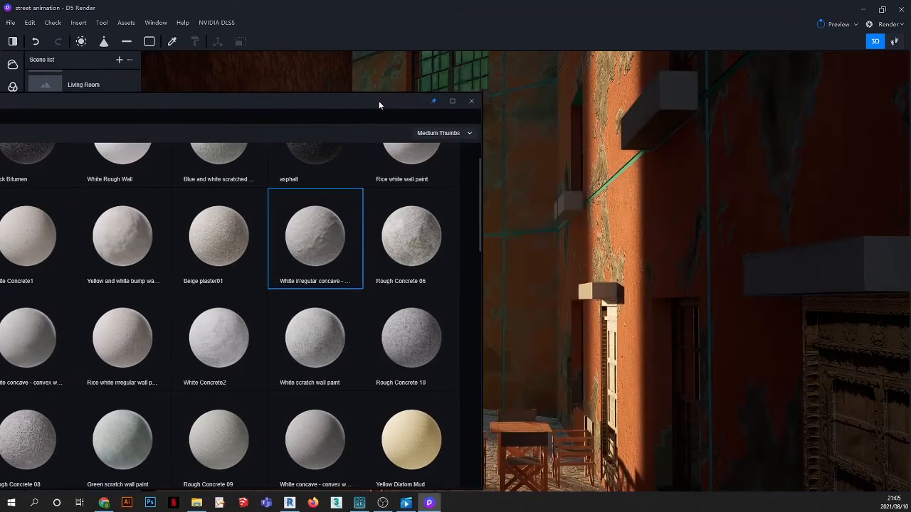
{"action": "scroll", "coordinate": [563, 224], "scroll_direction": "down", "scroll_amount": 5}
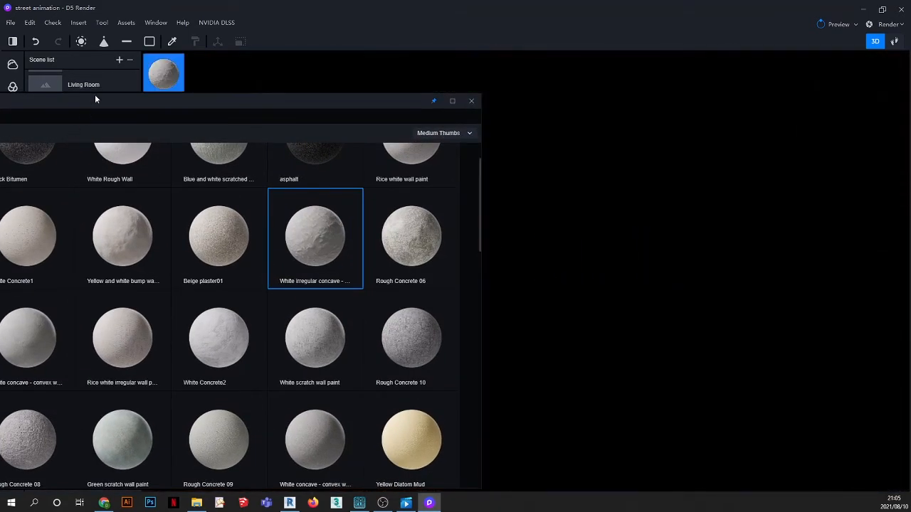
{"action": "left_click_drag", "start_coordinate": [95, 99], "coordinate": [375, 186]}
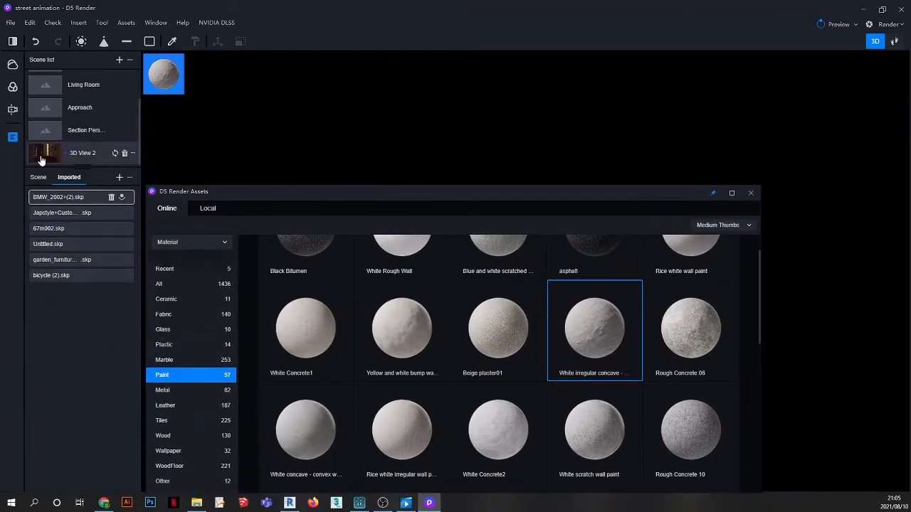
{"action": "scroll", "coordinate": [474, 160], "scroll_direction": "down", "scroll_amount": 5}
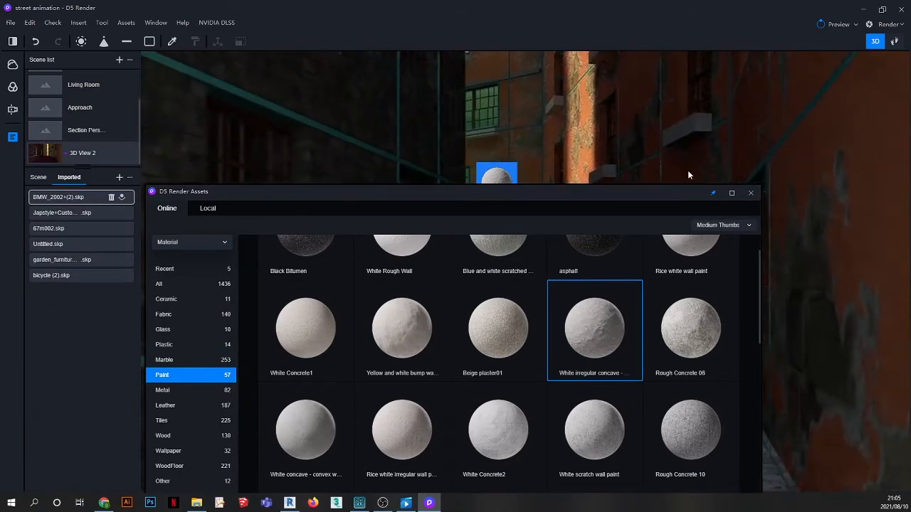
{"action": "left_click_drag", "start_coordinate": [657, 193], "coordinate": [430, 77]}
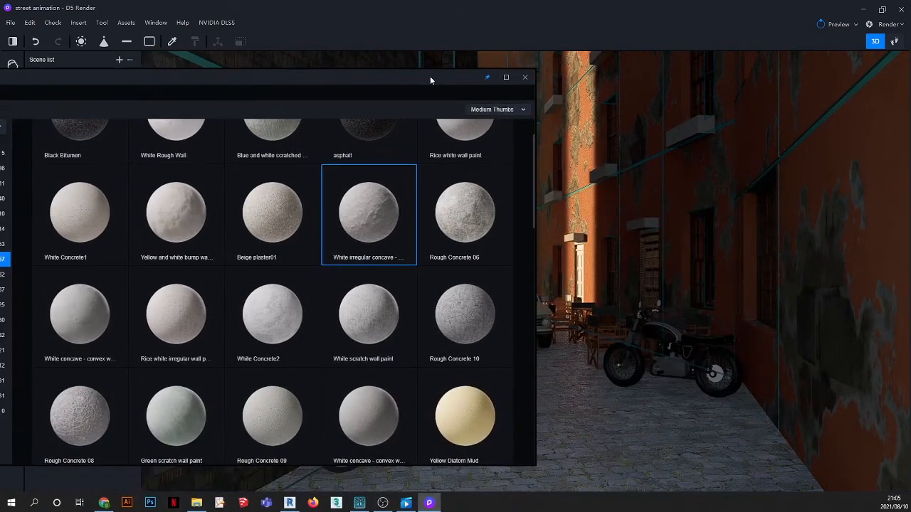
{"action": "scroll", "coordinate": [268, 306], "scroll_direction": "down", "scroll_amount": 5}
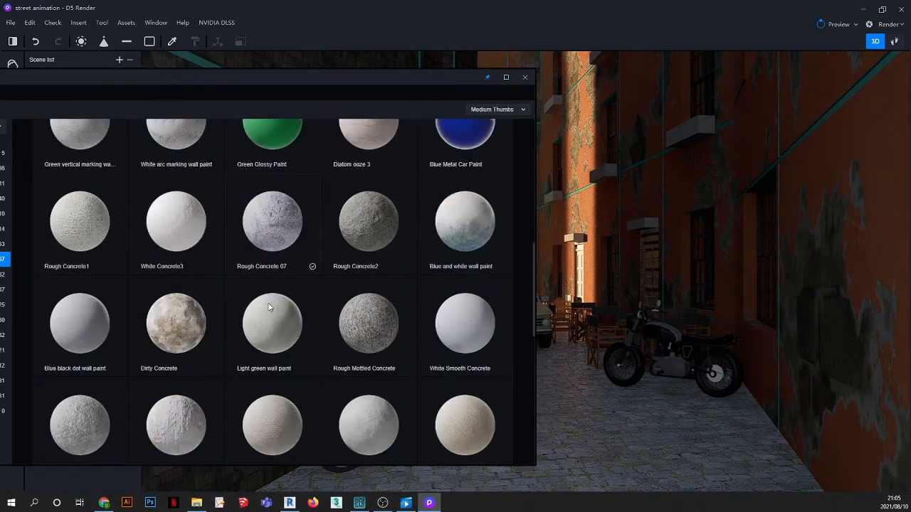
{"action": "scroll", "coordinate": [269, 306], "scroll_direction": "down", "scroll_amount": 4}
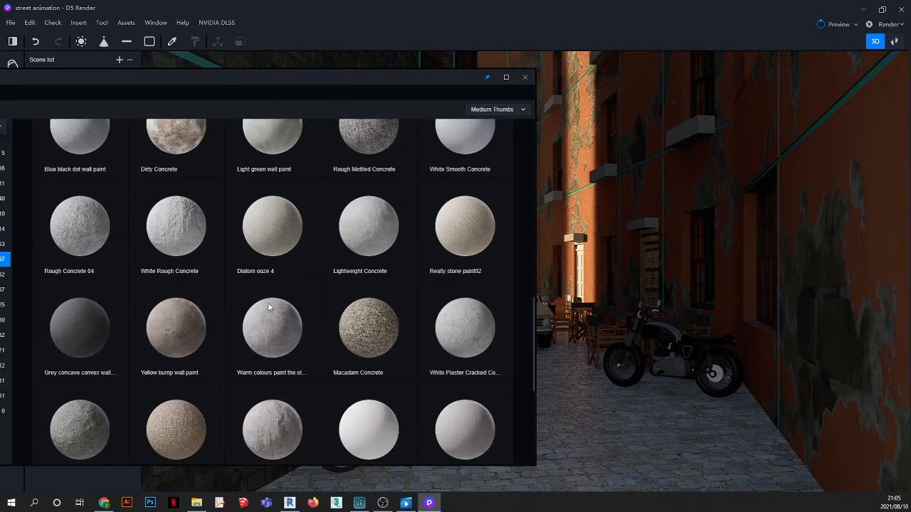
{"action": "scroll", "coordinate": [268, 306], "scroll_direction": "down", "scroll_amount": 1}
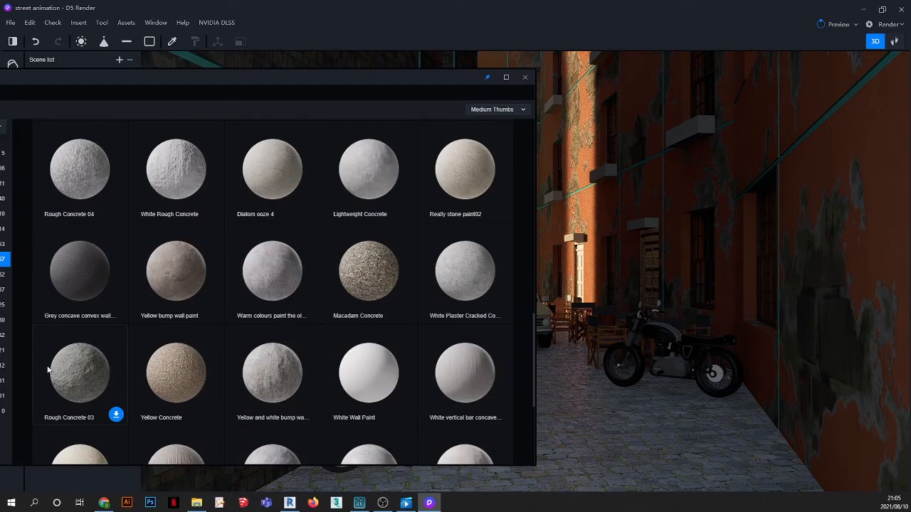
{"action": "left_click", "coordinate": [116, 415]}
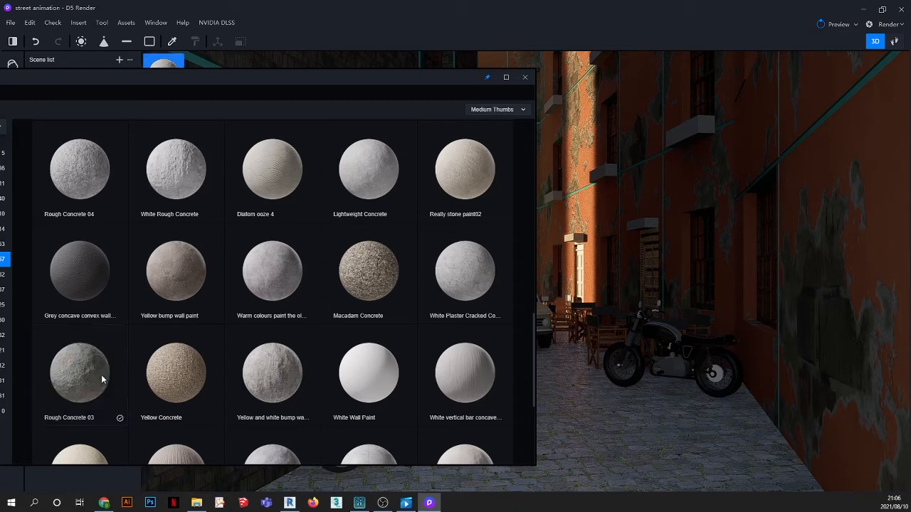
{"action": "left_click_drag", "start_coordinate": [101, 375], "coordinate": [693, 113]}
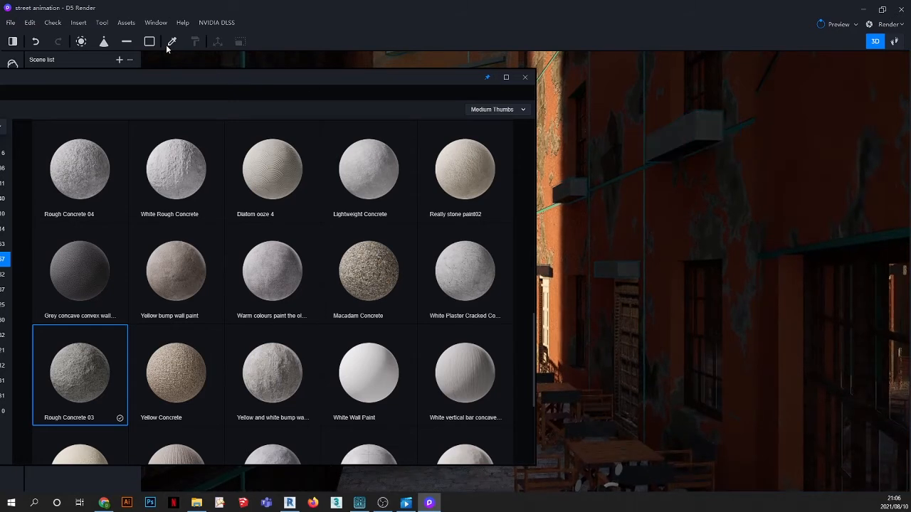
Pick the ledges' Rough Concrete 03 material, enable Triplanar and set its UV stretch to 0.291 in X and Y
{"action": "left_click", "coordinate": [172, 42]}
{"action": "left_click", "coordinate": [685, 123]}
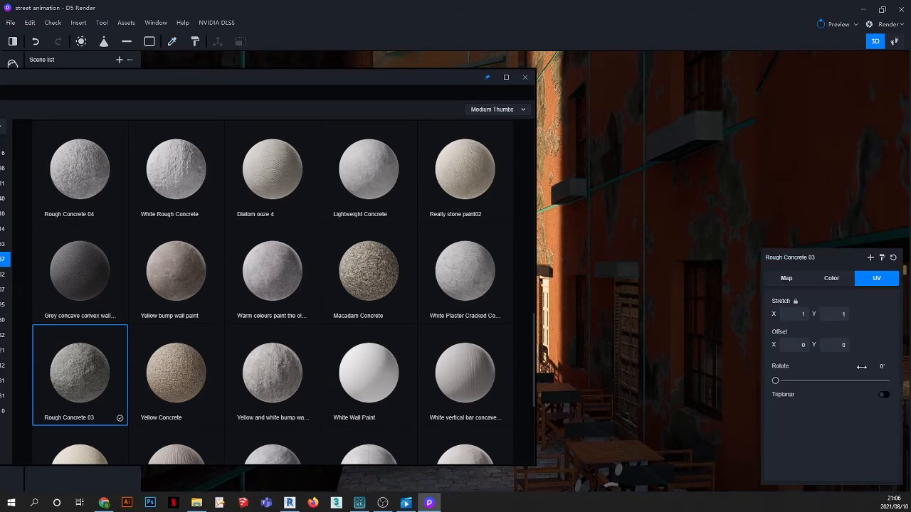
{"action": "left_click", "coordinate": [884, 396]}
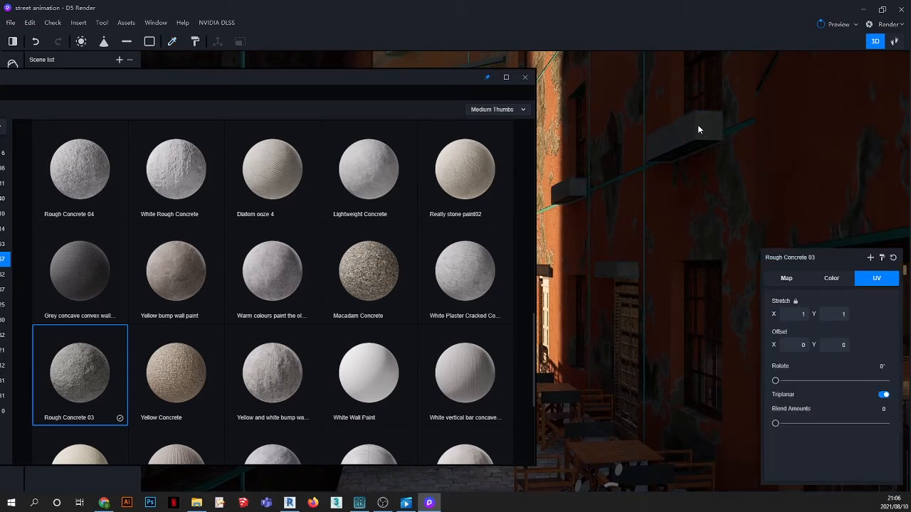
{"action": "scroll", "coordinate": [701, 124], "scroll_direction": "up", "scroll_amount": 5}
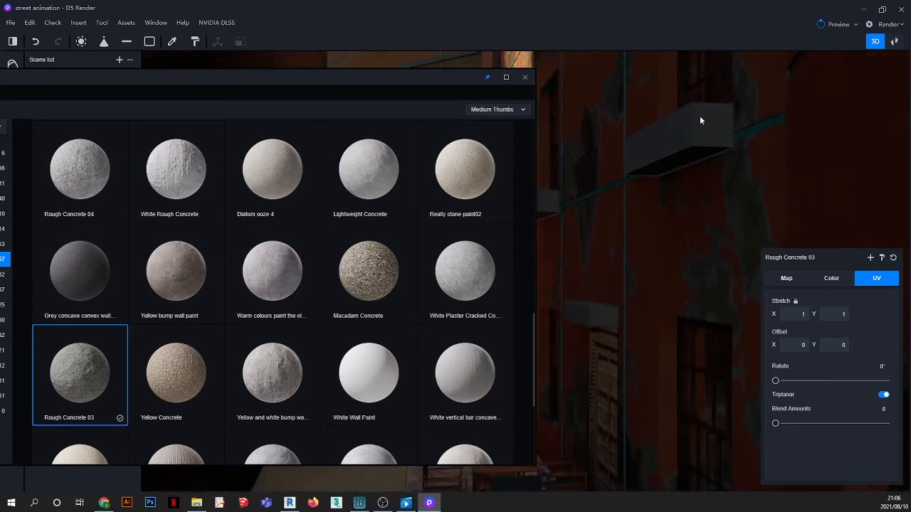
{"action": "scroll", "coordinate": [699, 117], "scroll_direction": "up", "scroll_amount": 3}
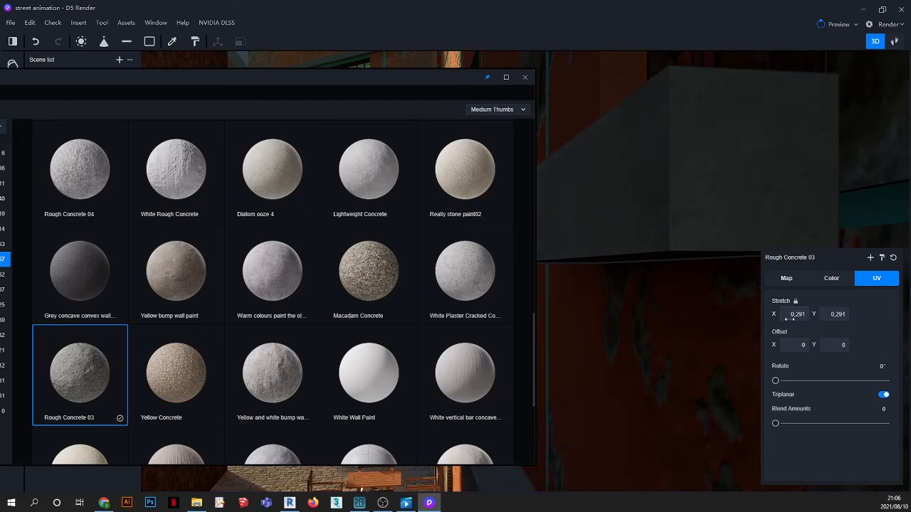
Return to the saved 3D View 2 scene, deselect the concrete material and close the asset library
{"action": "scroll", "coordinate": [694, 225], "scroll_direction": "down", "scroll_amount": 5}
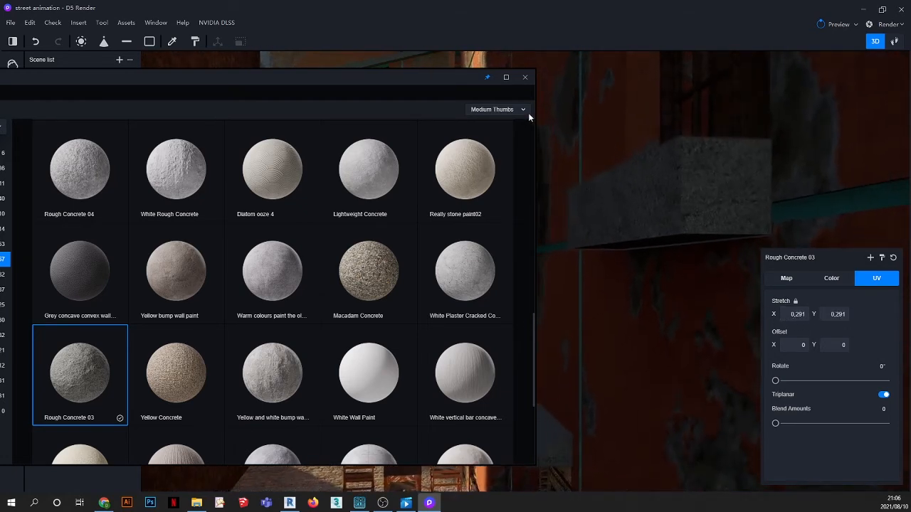
{"action": "left_click_drag", "start_coordinate": [463, 83], "coordinate": [366, 285]}
{"action": "scroll", "coordinate": [677, 163], "scroll_direction": "down", "scroll_amount": 2}
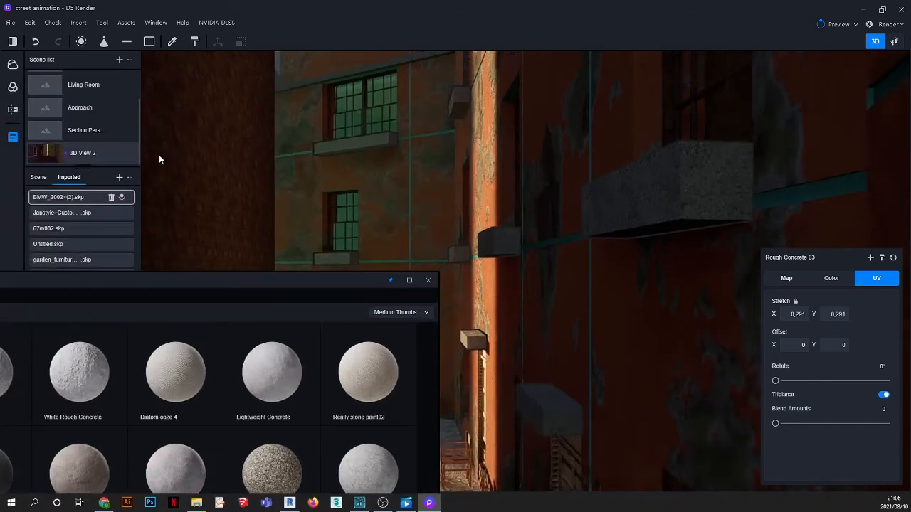
{"action": "left_click", "coordinate": [94, 146]}
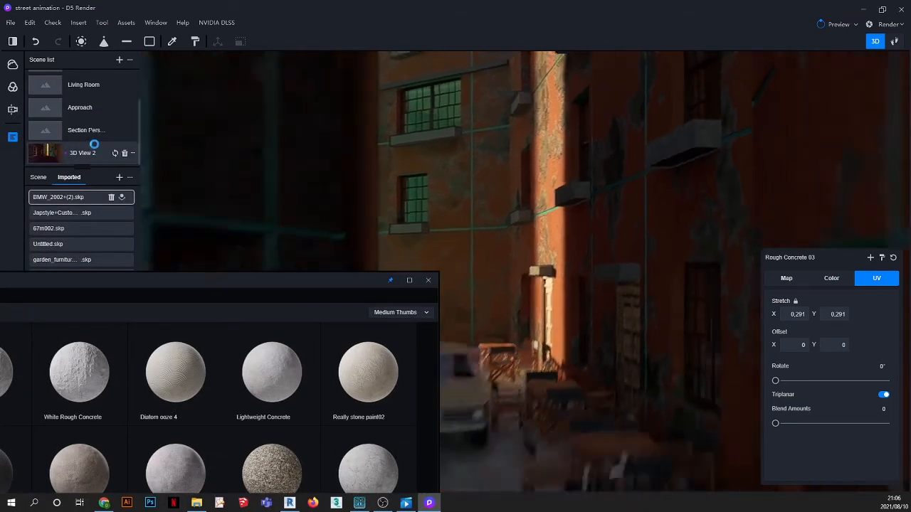
{"action": "key", "text": "Escape"}
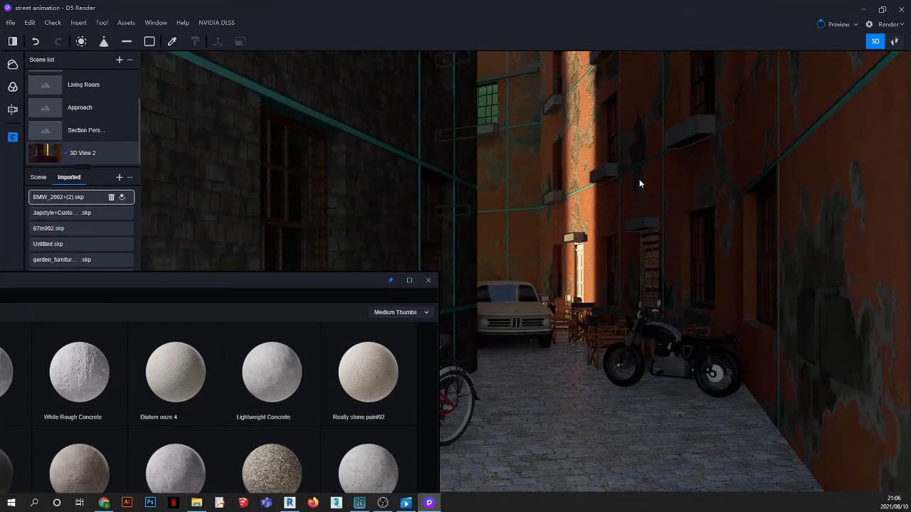
{"action": "left_click_drag", "start_coordinate": [338, 282], "coordinate": [614, 67]}
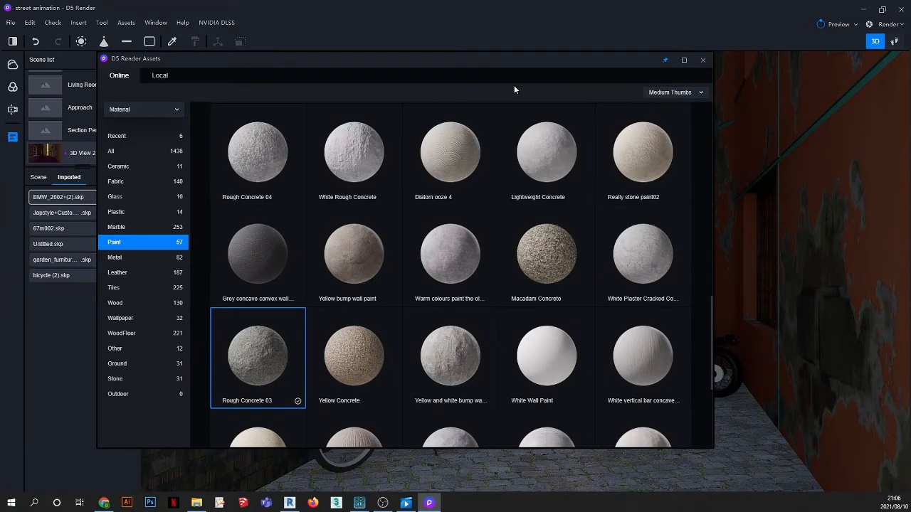
{"action": "left_click", "coordinate": [702, 61]}
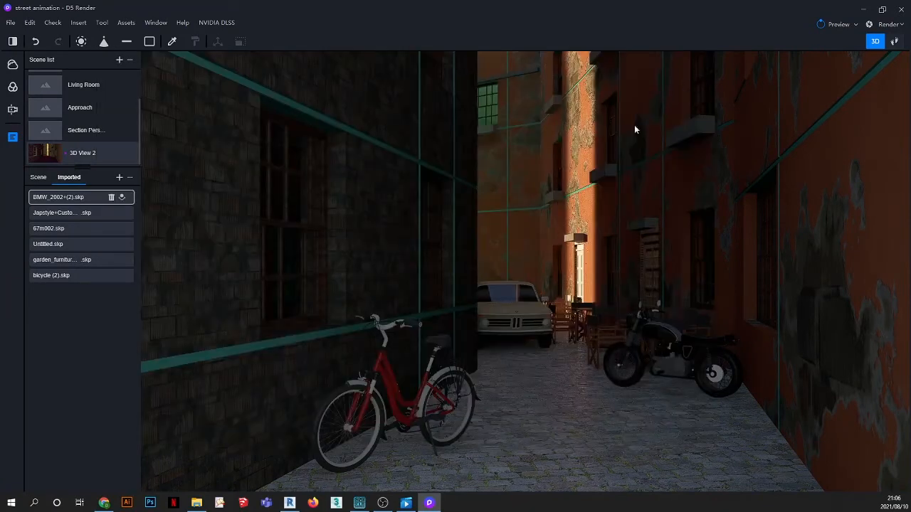
Pick Rough Concrete 03 from a ledge, copy it onto the teal bands across the building facades, and restore 3D View 2
{"action": "right_click_drag", "start_coordinate": [499, 385], "coordinate": [525, 383]}
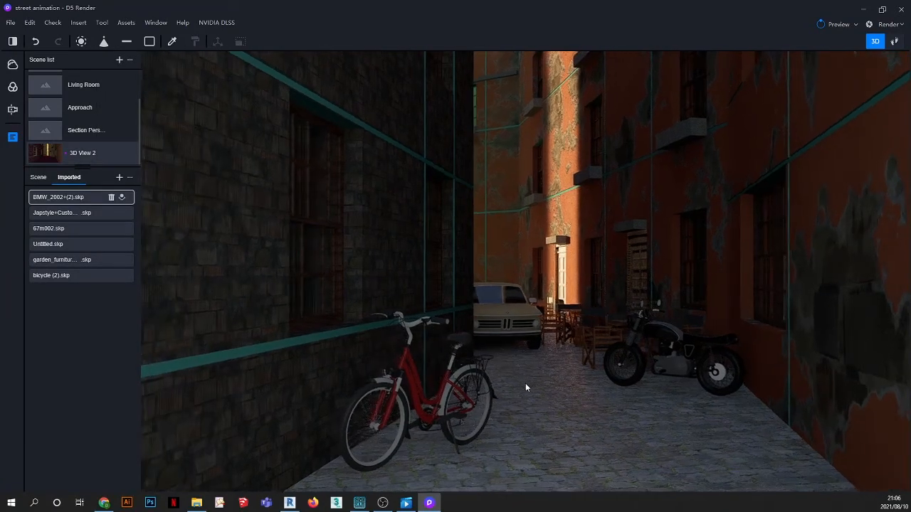
{"action": "left_click", "coordinate": [172, 42]}
{"action": "scroll", "coordinate": [696, 120], "scroll_direction": "up", "scroll_amount": 1}
{"action": "left_click", "coordinate": [694, 121]}
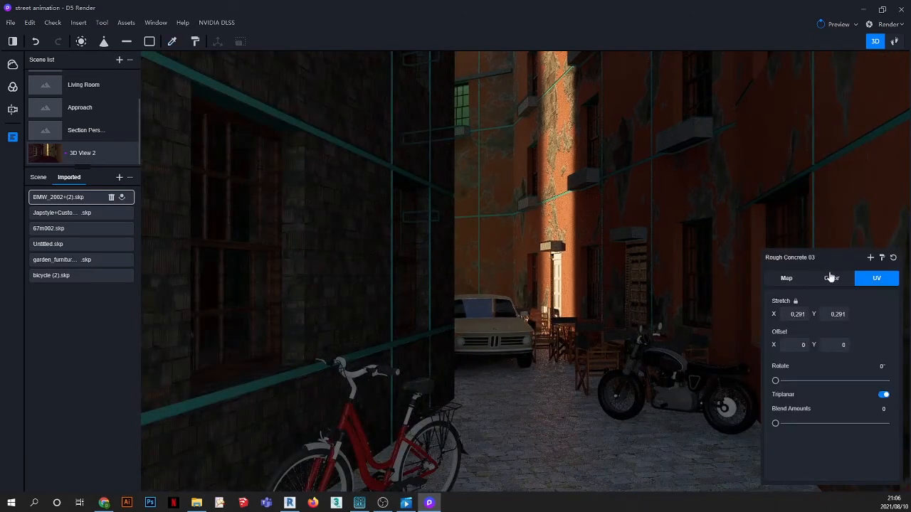
{"action": "left_click", "coordinate": [883, 258]}
{"action": "scroll", "coordinate": [350, 153], "scroll_direction": "up", "scroll_amount": 3}
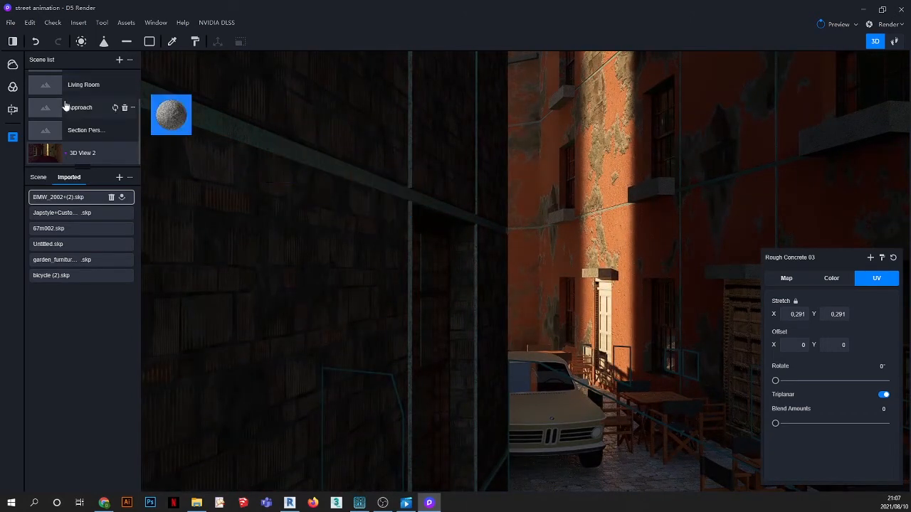
{"action": "scroll", "coordinate": [469, 186], "scroll_direction": "down", "scroll_amount": 5}
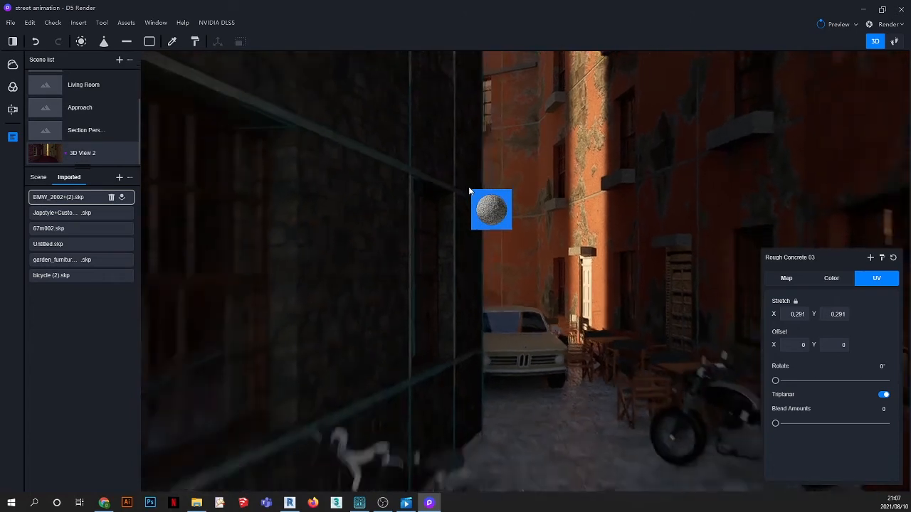
{"action": "key", "text": "Escape"}
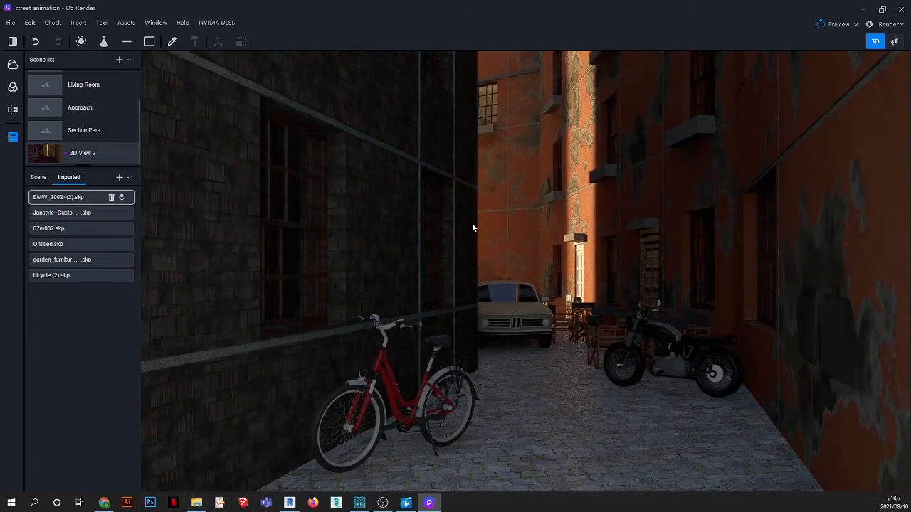
{"action": "scroll", "coordinate": [472, 228], "scroll_direction": "down", "scroll_amount": 2}
{"action": "scroll", "coordinate": [456, 234], "scroll_direction": "up", "scroll_amount": 2}
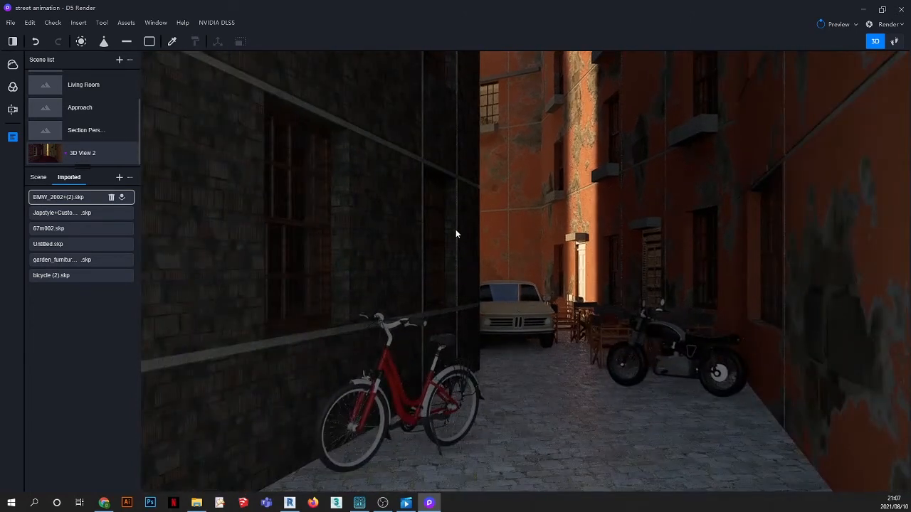
{"action": "scroll", "coordinate": [435, 229], "scroll_direction": "up", "scroll_amount": 2}
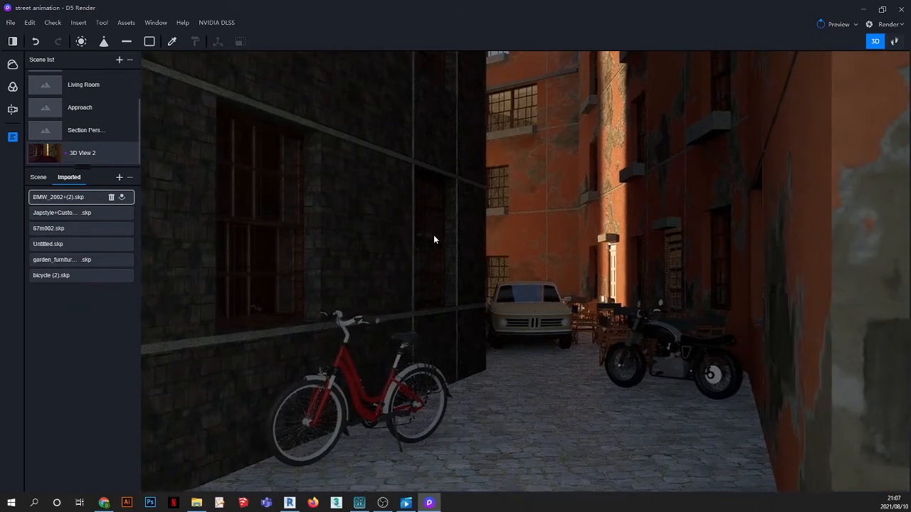
Examine the red bicycle, the stone wall and the cobbled street up close, and return to the saved 3D View 2 scene
{"action": "right_click_drag", "start_coordinate": [434, 235], "coordinate": [486, 213]}
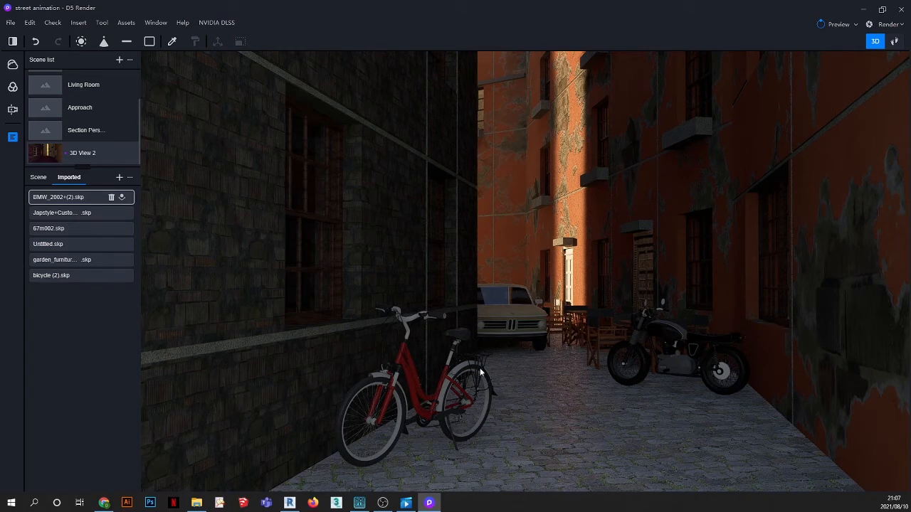
{"action": "middle_click_drag", "start_coordinate": [506, 347], "coordinate": [504, 359]}
{"action": "scroll", "coordinate": [402, 438], "scroll_direction": "up", "scroll_amount": 5}
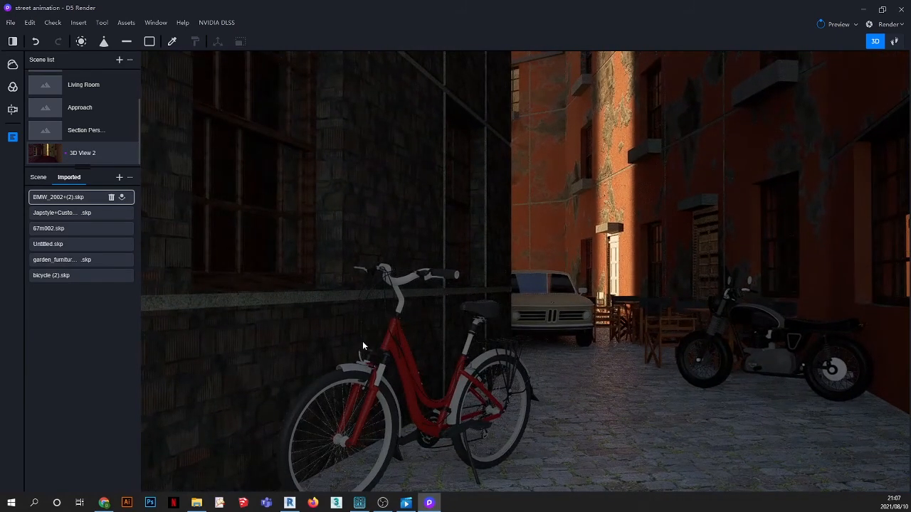
{"action": "scroll", "coordinate": [363, 341], "scroll_direction": "up", "scroll_amount": 2}
{"action": "middle_click_drag", "start_coordinate": [431, 382], "coordinate": [468, 275]}
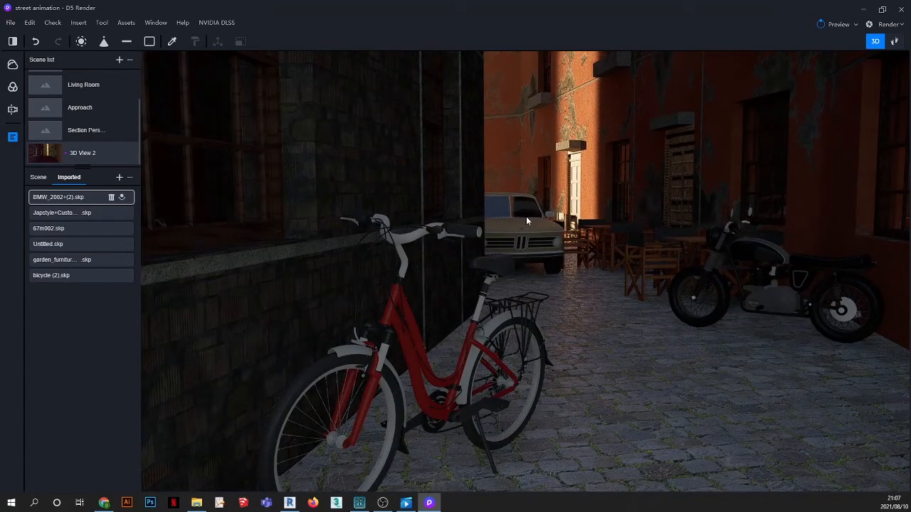
{"action": "scroll", "coordinate": [526, 217], "scroll_direction": "up", "scroll_amount": 1}
{"action": "scroll", "coordinate": [529, 217], "scroll_direction": "down", "scroll_amount": 2}
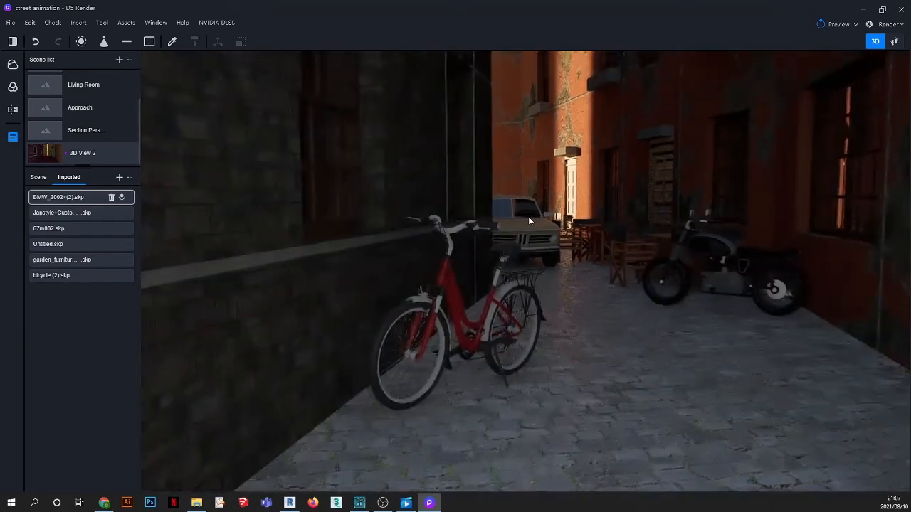
{"action": "middle_click_drag", "start_coordinate": [541, 275], "coordinate": [517, 284]}
{"action": "scroll", "coordinate": [380, 358], "scroll_direction": "up", "scroll_amount": 2}
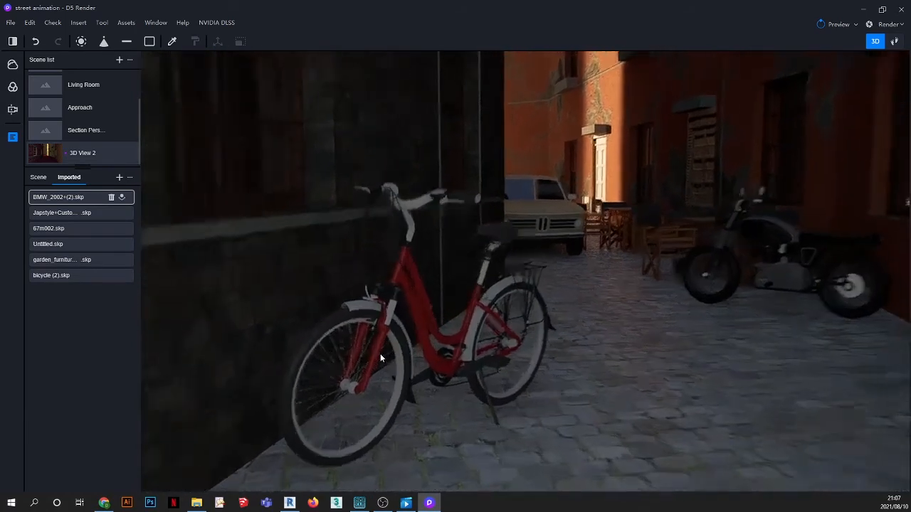
{"action": "scroll", "coordinate": [465, 339], "scroll_direction": "down", "scroll_amount": 2}
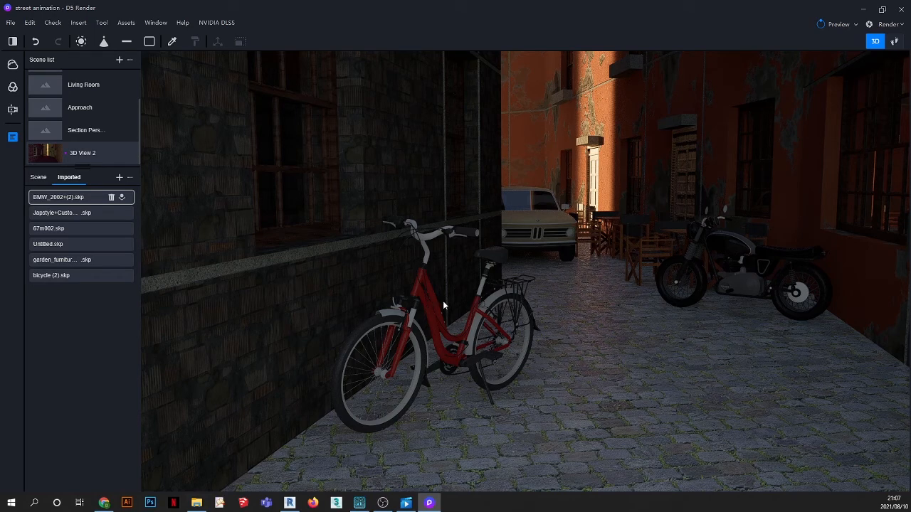
{"action": "left_click", "coordinate": [47, 152]}
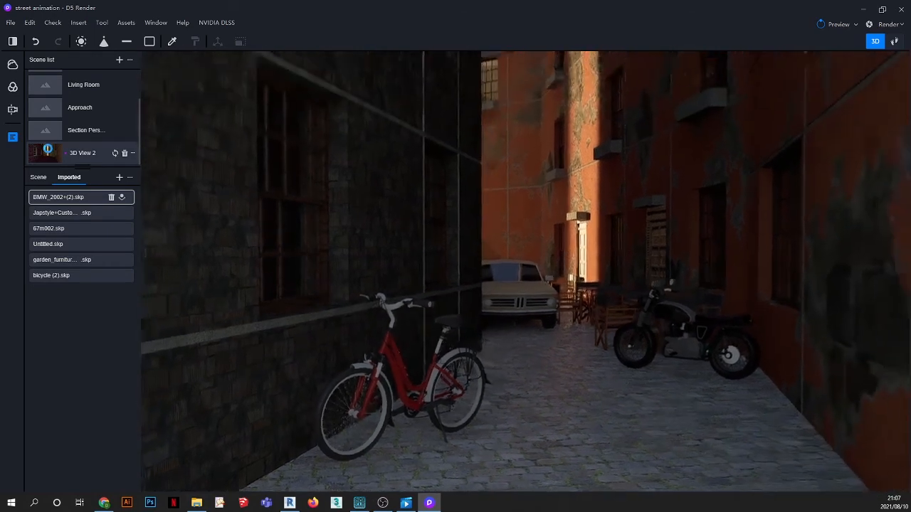